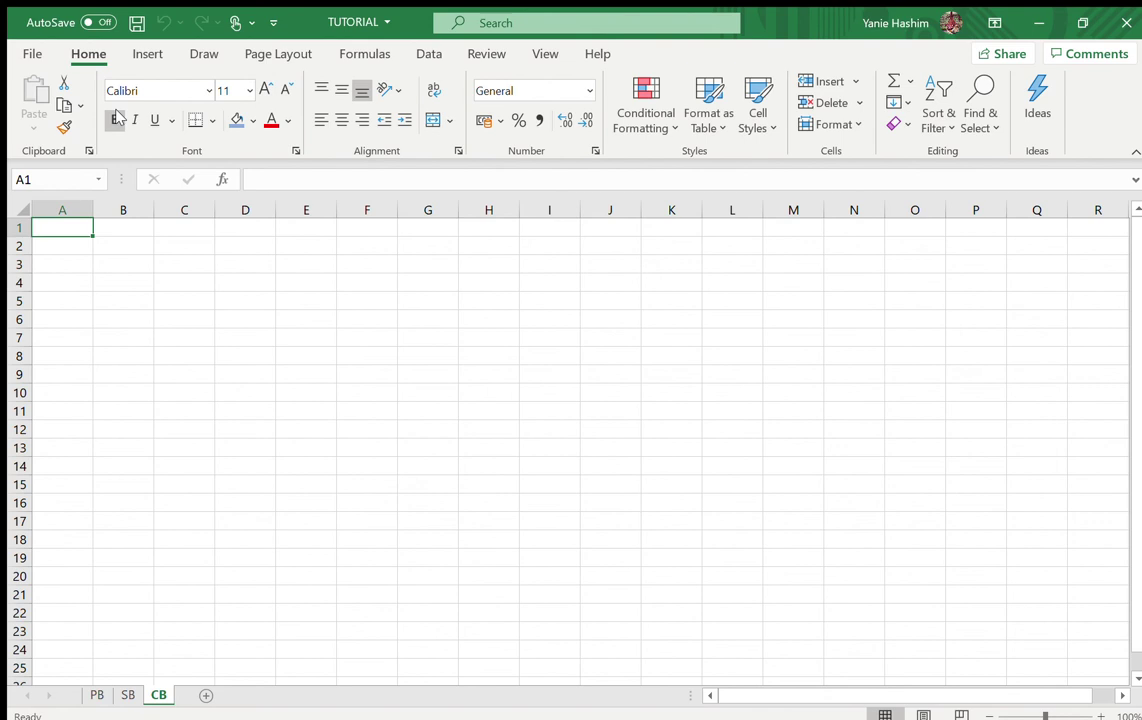
# Enter the formula =NAMA in cell A1 of the CB sheet to bring in the company name.
pyautogui.write('=')
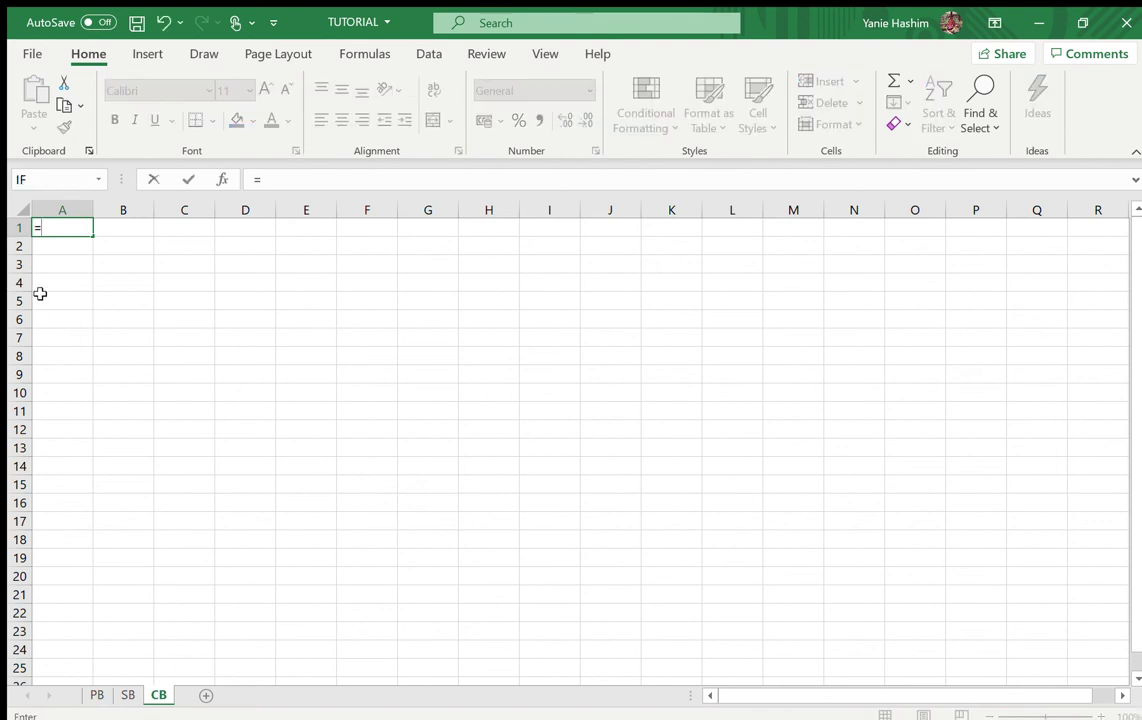
pyautogui.write('NAMA')
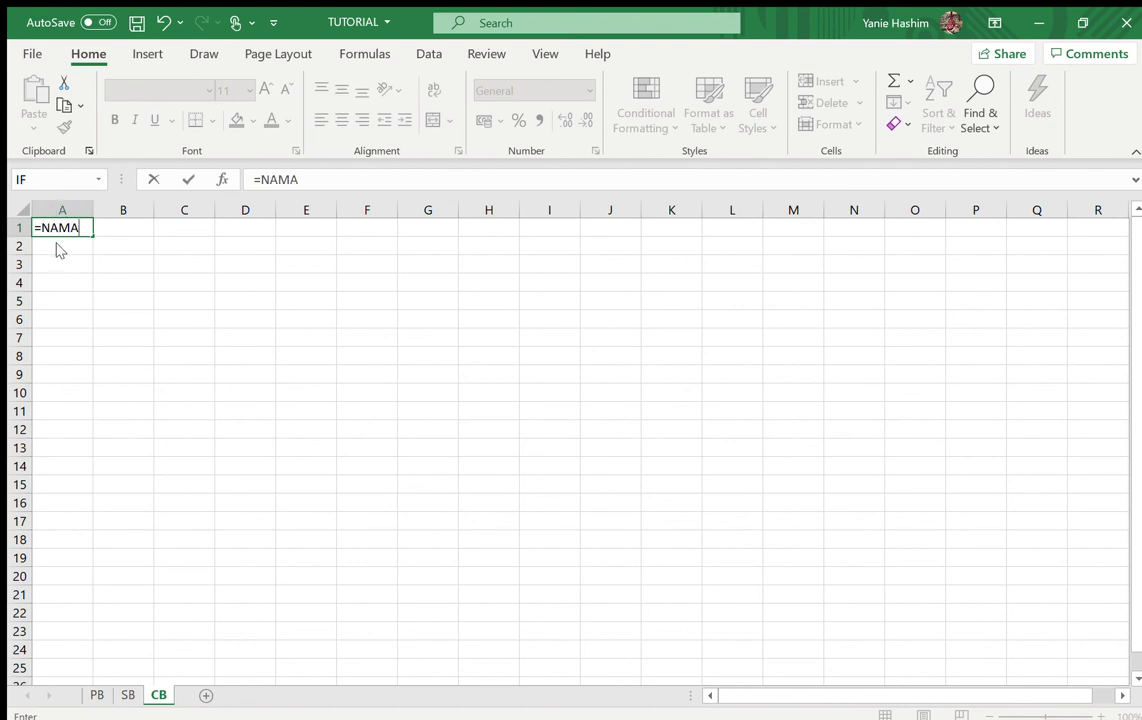
pyautogui.press('Return')
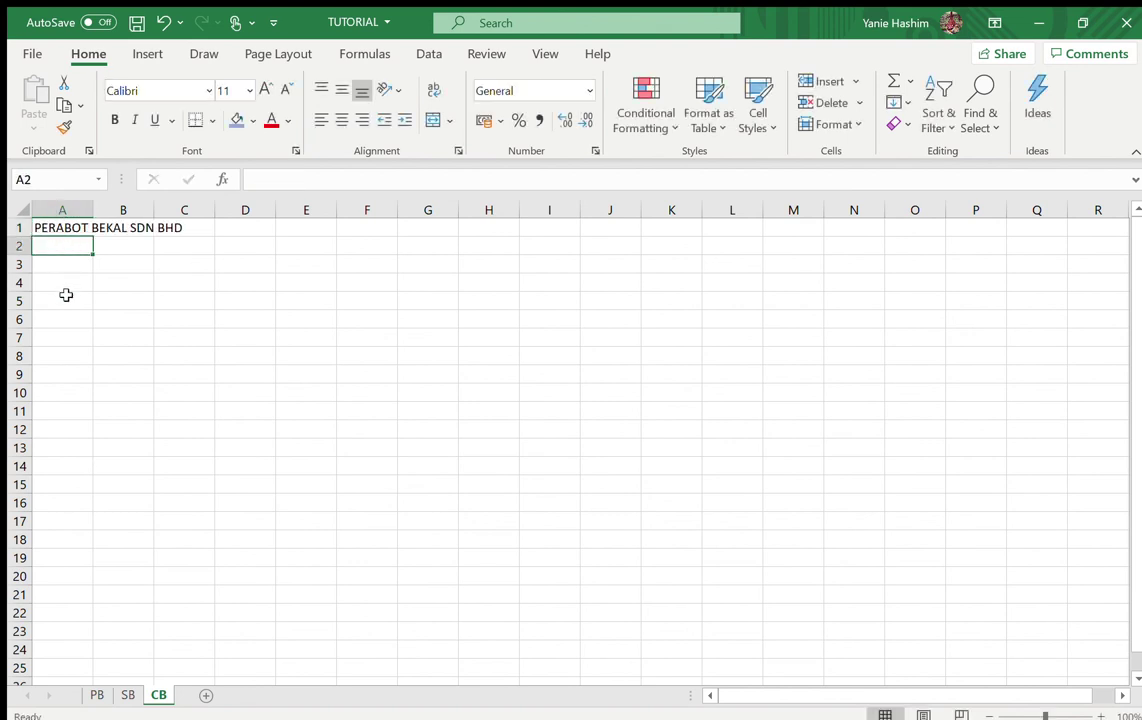
# Check the title layout on the PB sheet, and enter BUKU TUNAI in cell A2 of the CB sheet.
pyautogui.click(97, 696)
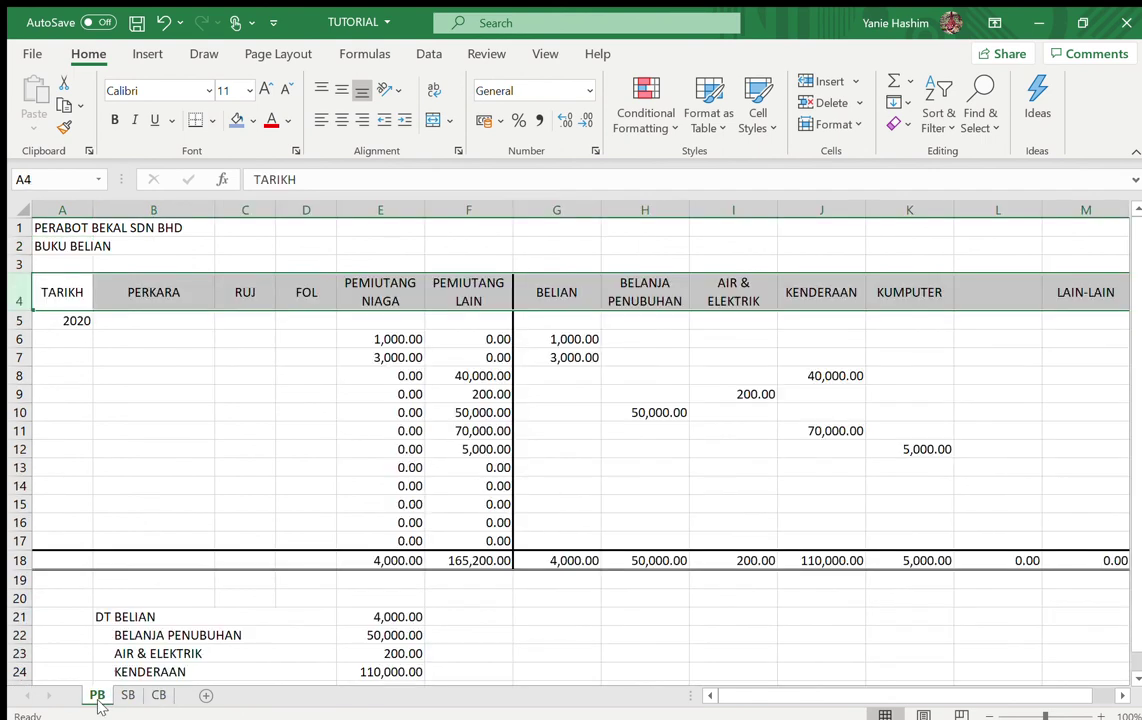
pyautogui.click(148, 695)
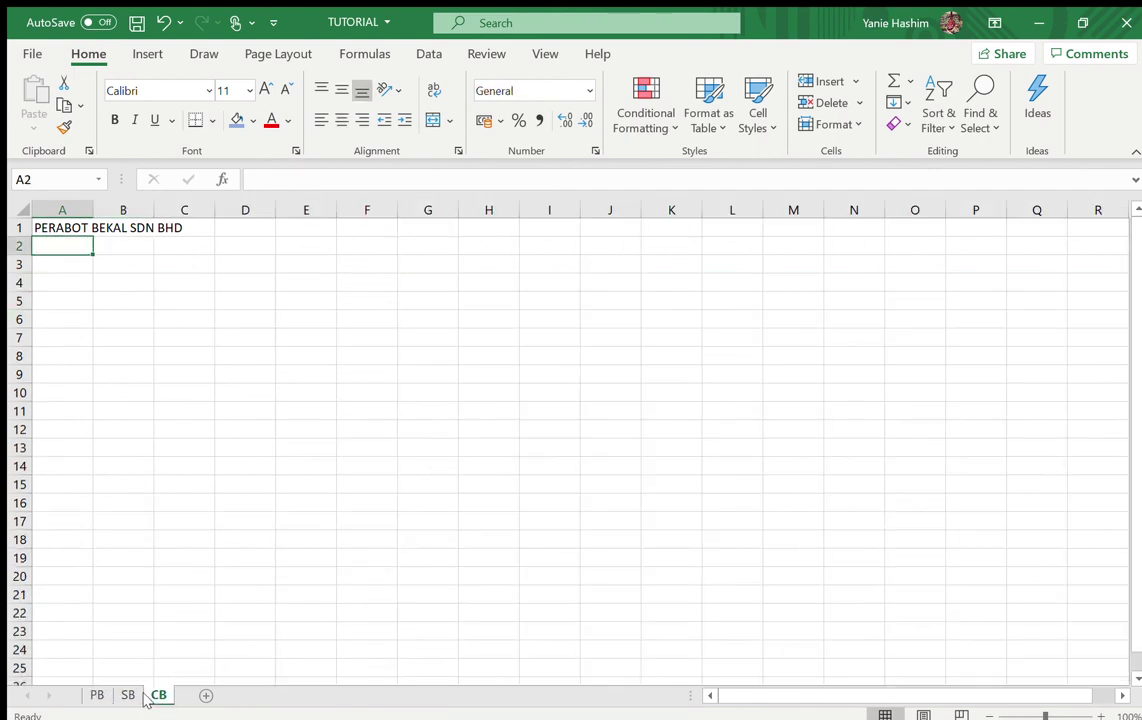
pyautogui.write('BUKU TUNAI')
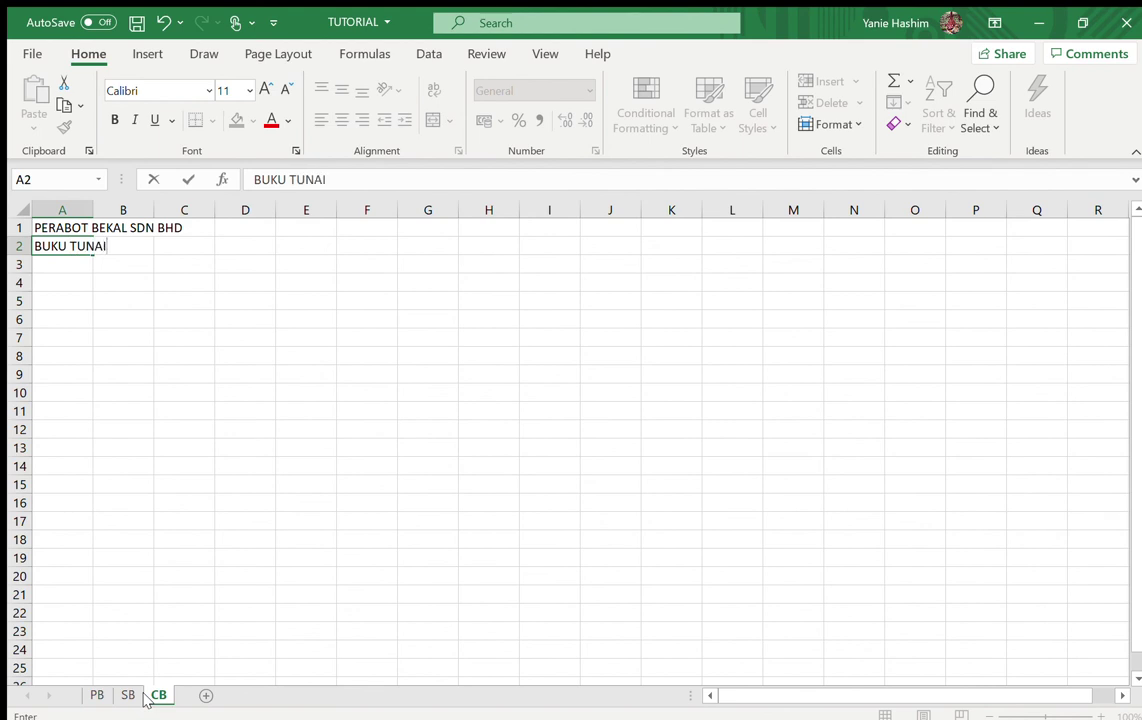
pyautogui.press('Return')
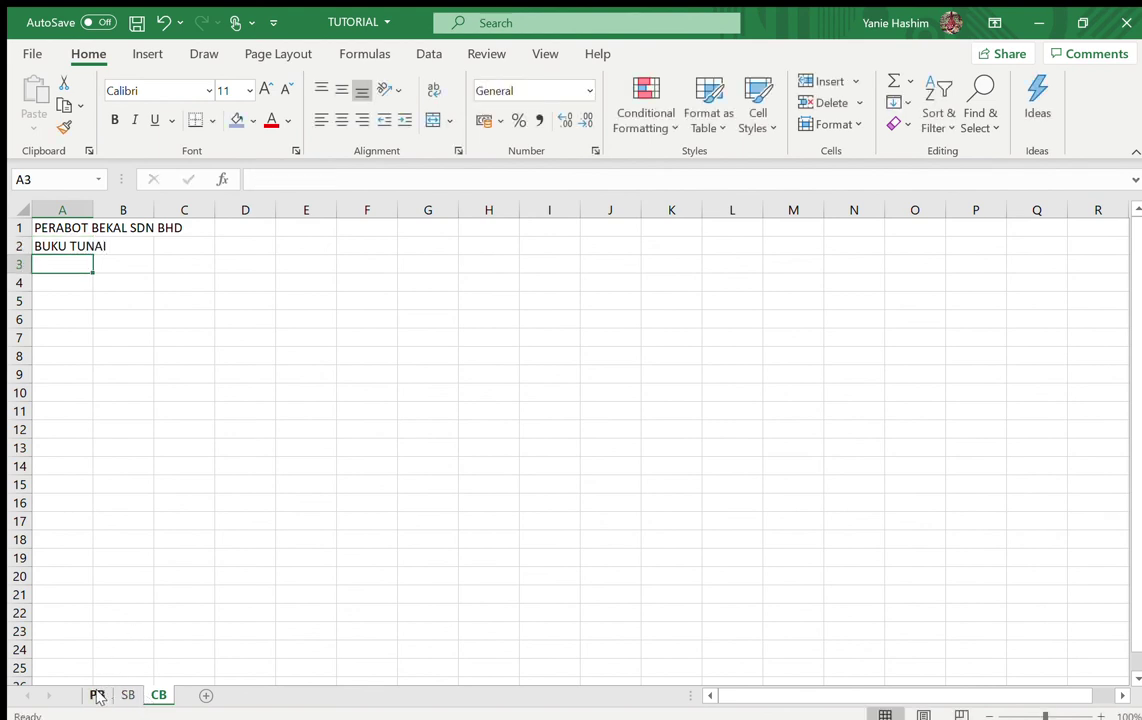
# Compare the PB and SB sheet layouts, and enter PENERIMAAN in cell A3 of the CB sheet.
pyautogui.click(97, 695)
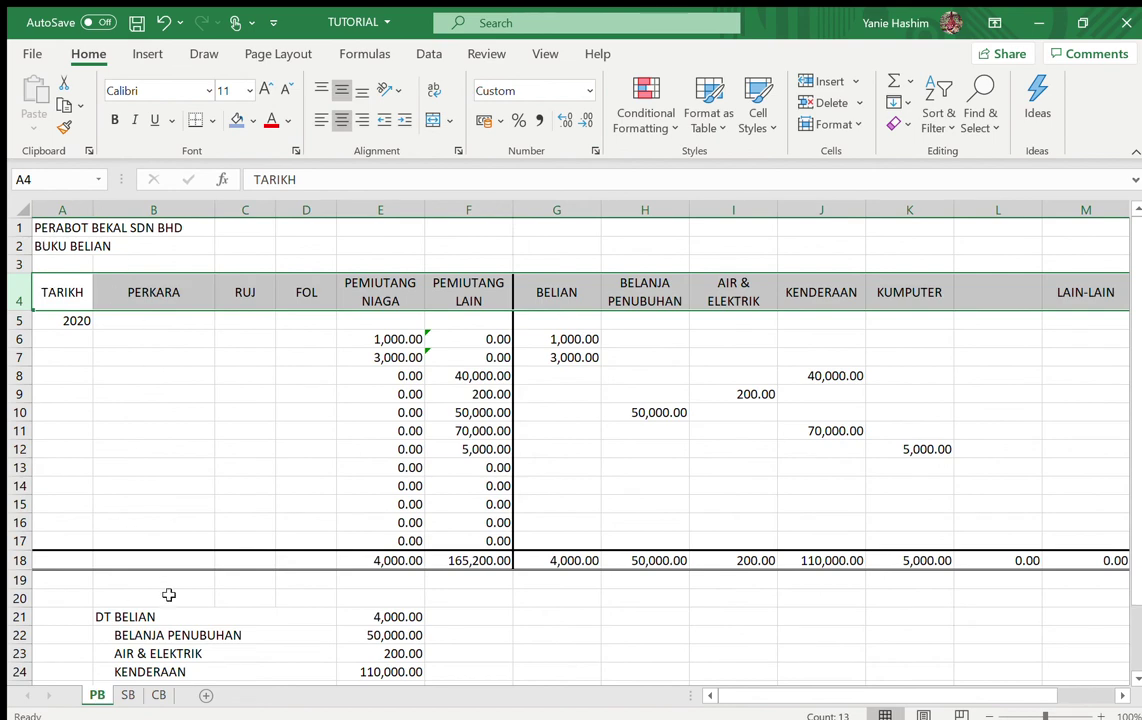
pyautogui.click(125, 695)
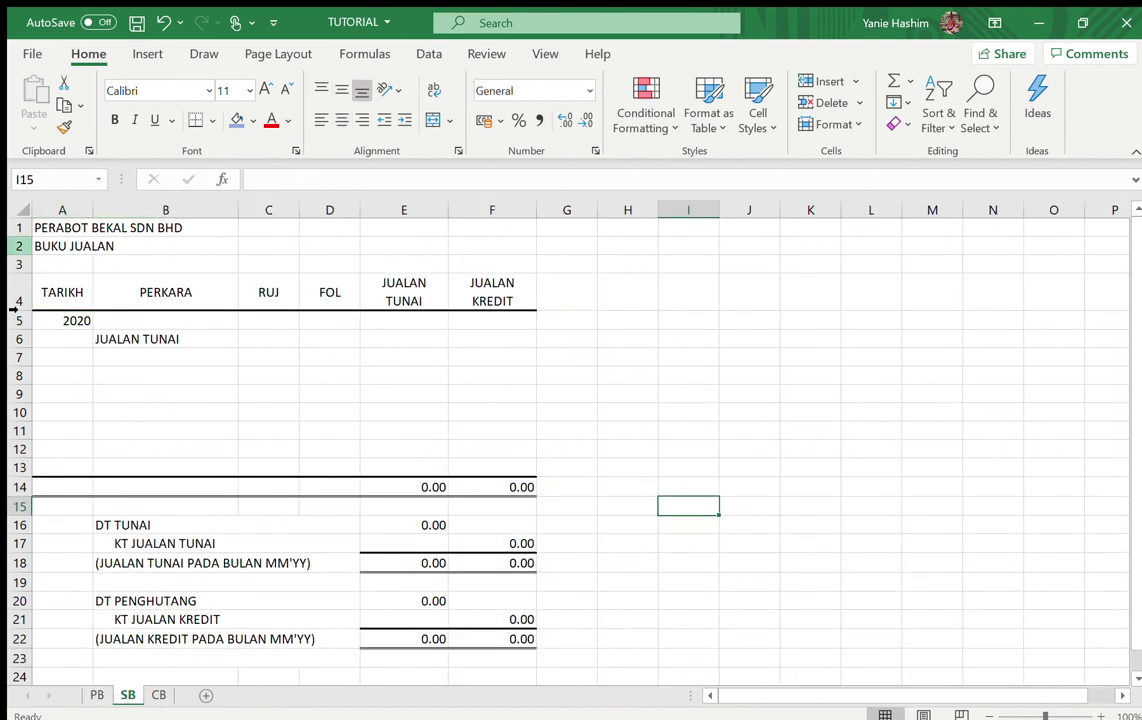
pyautogui.click(158, 694)
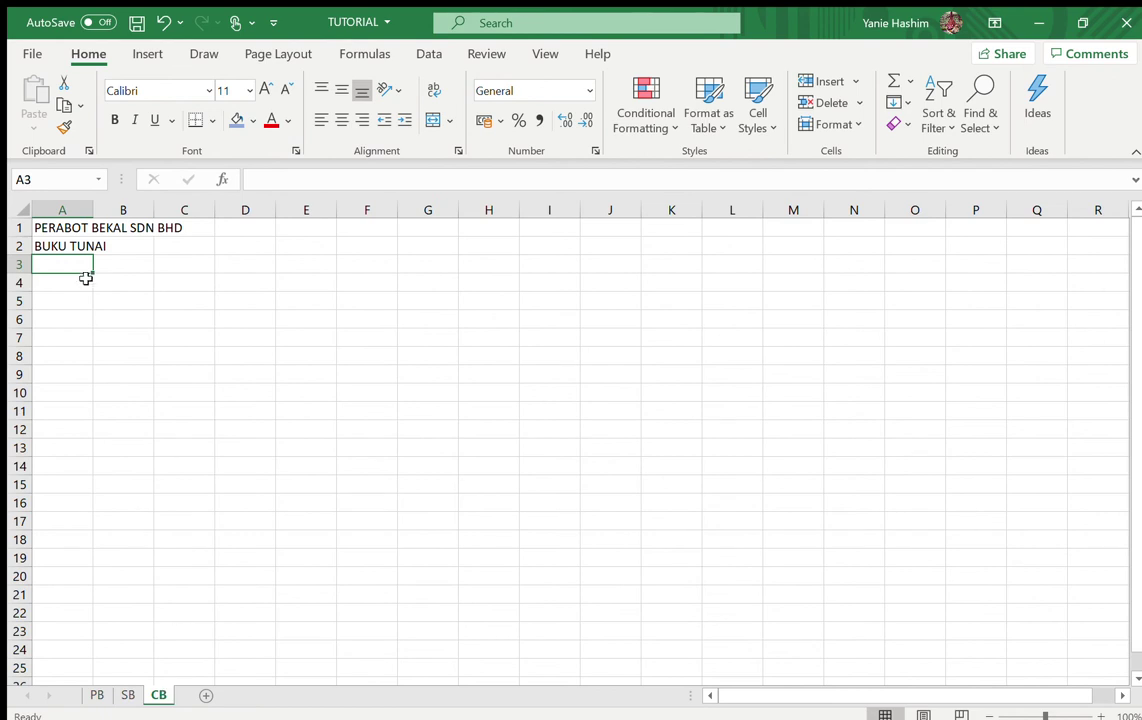
pyautogui.write('P')
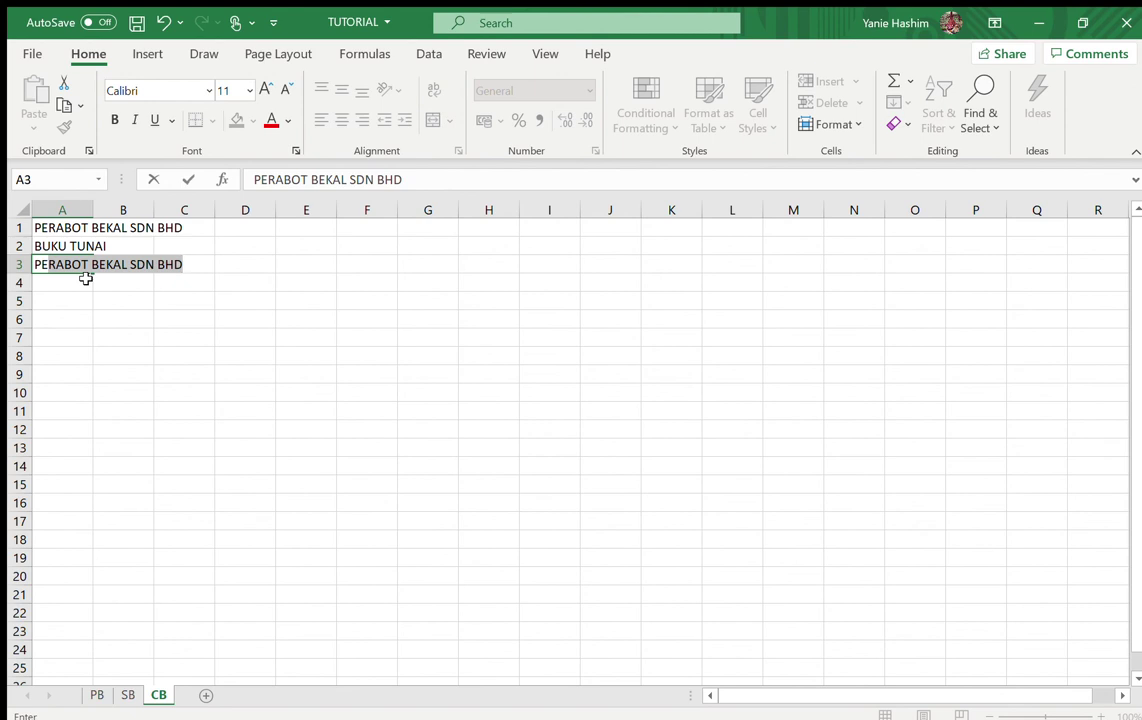
pyautogui.write('ENR')
pyautogui.write('RIMAAN')
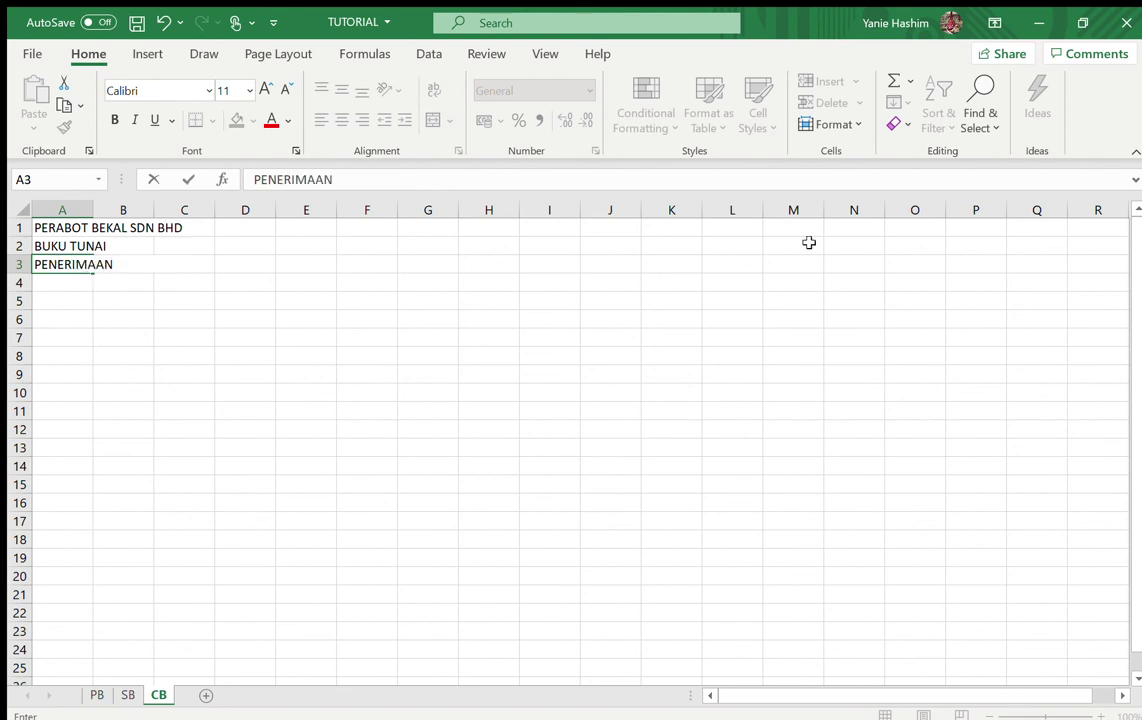
# Enter the column headings TARIKH in A4 and PERKARA in B4.
pyautogui.click(64, 283)
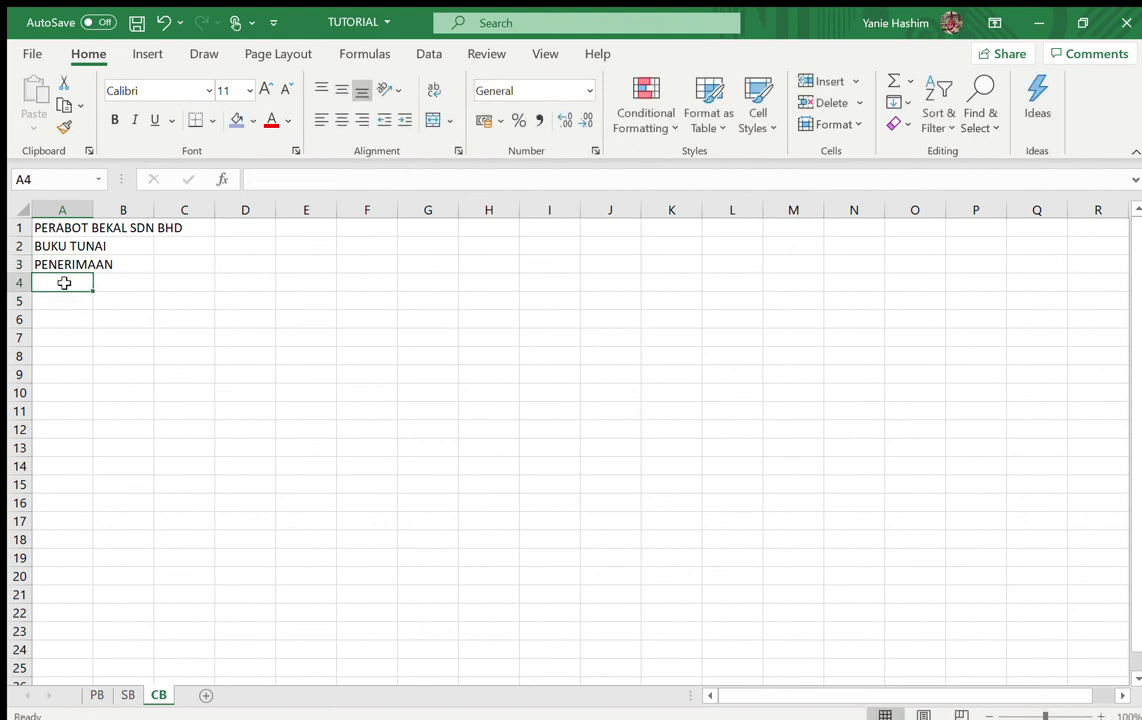
pyautogui.write('TARIKH')
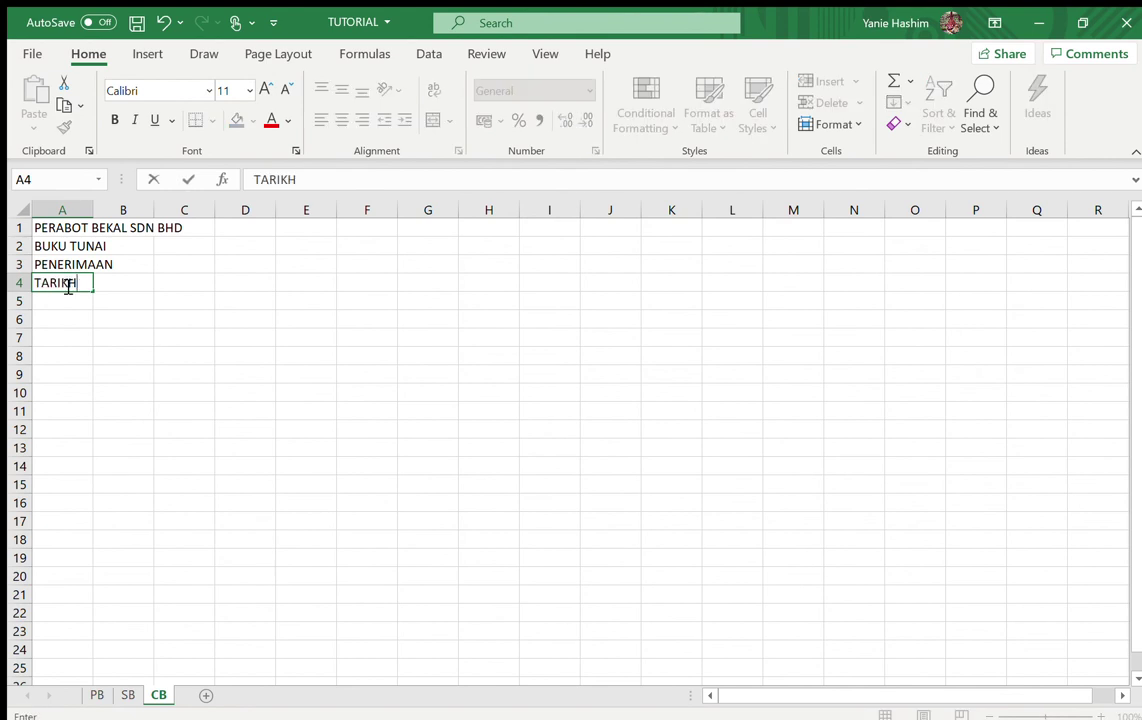
pyautogui.press('Tab')
pyautogui.write('PER')
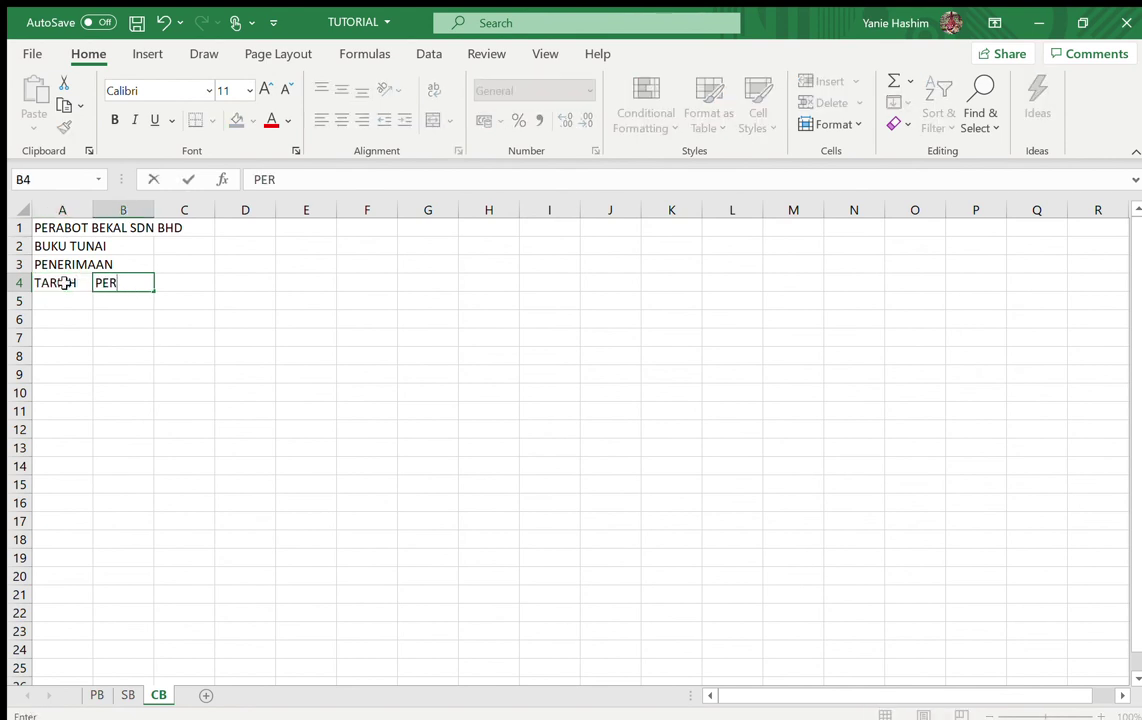
pyautogui.write('KARA')
pyautogui.press('Tab')
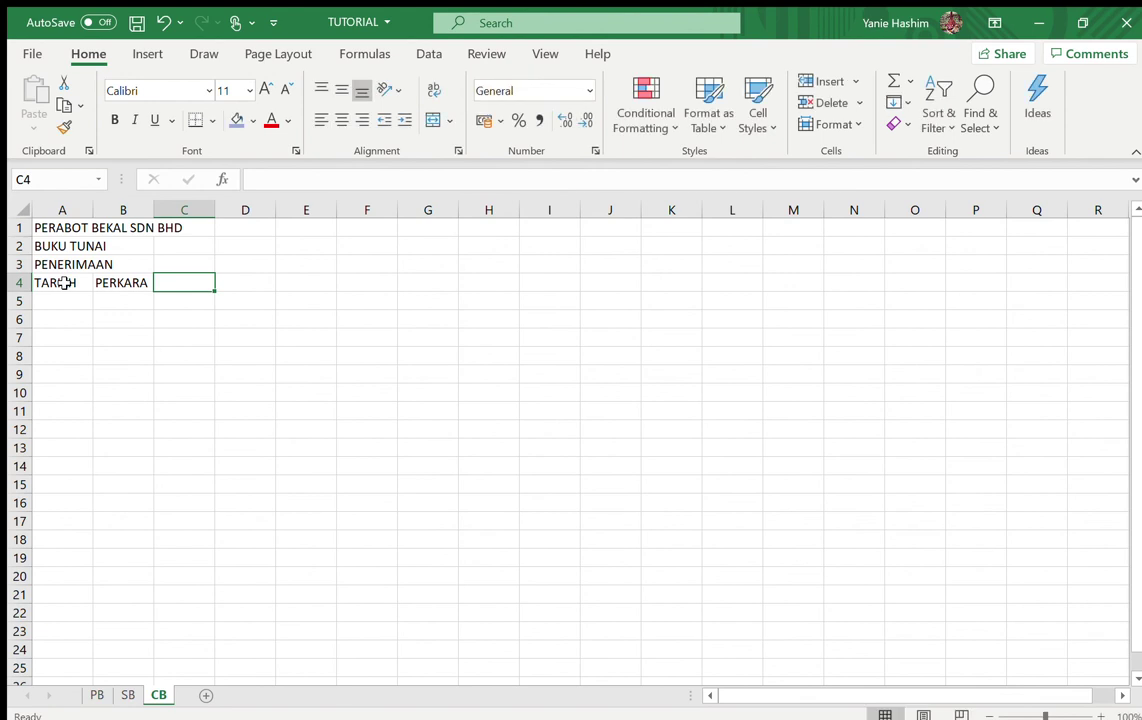
# Add the column headings RUJ in C4 and FOL in D4.
pyautogui.write('NO RUJ')
pyautogui.press('BackSpace')
pyautogui.press('BackSpace')
pyautogui.press('BackSpace')
pyautogui.press('BackSpace')
pyautogui.press('BackSpace')
pyautogui.press('BackSpace')
pyautogui.write('RUJ')
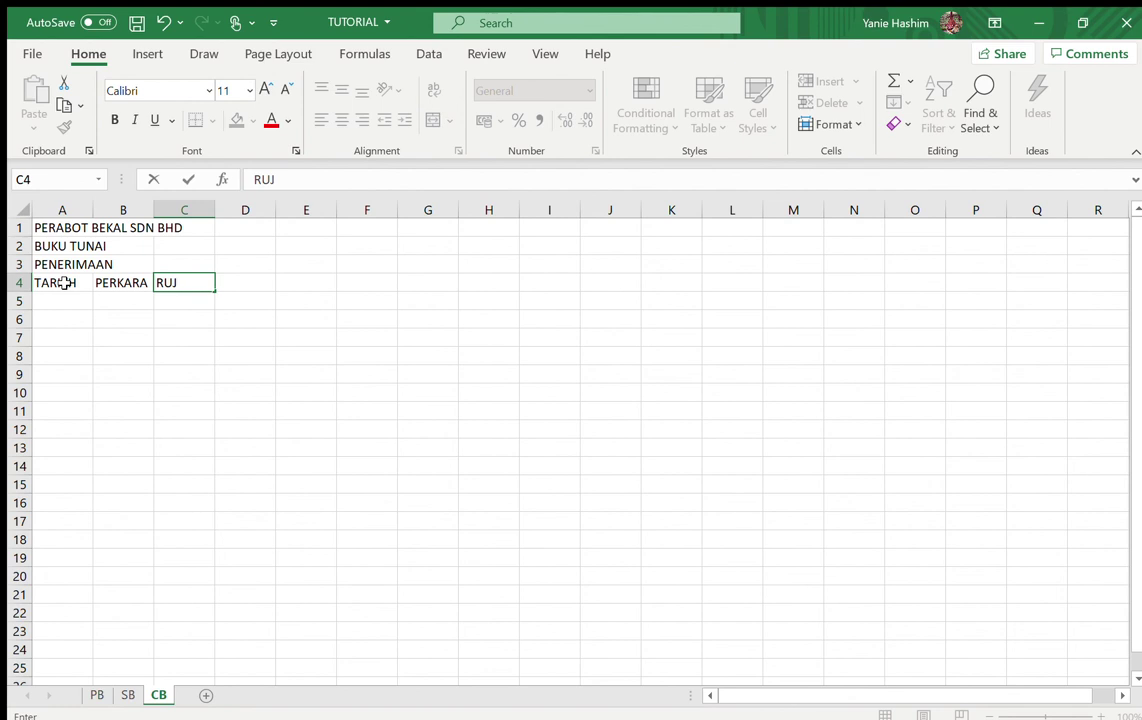
pyautogui.press('Tab')
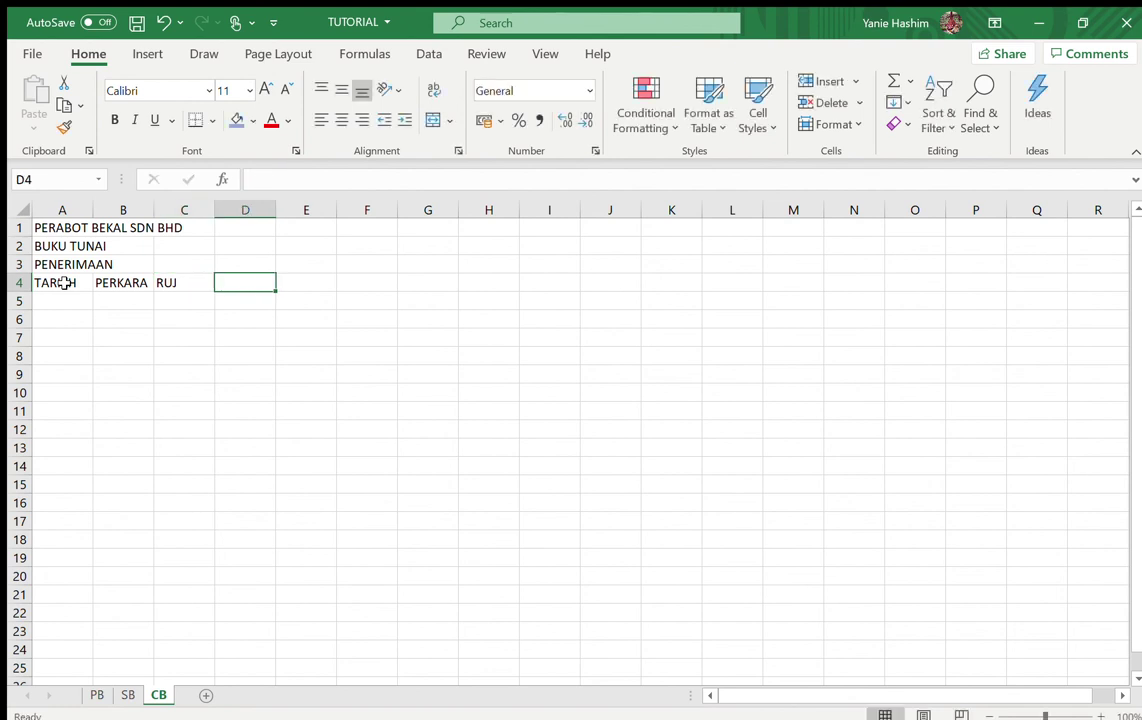
pyautogui.write('FOL')
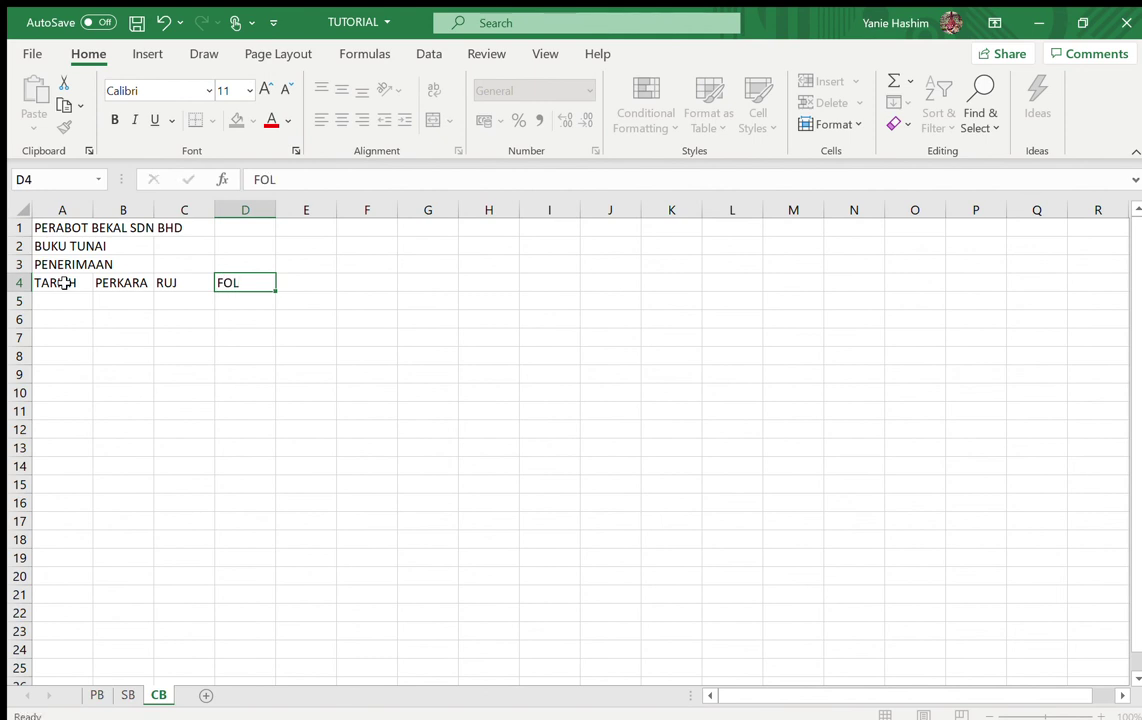
pyautogui.press('Tab')
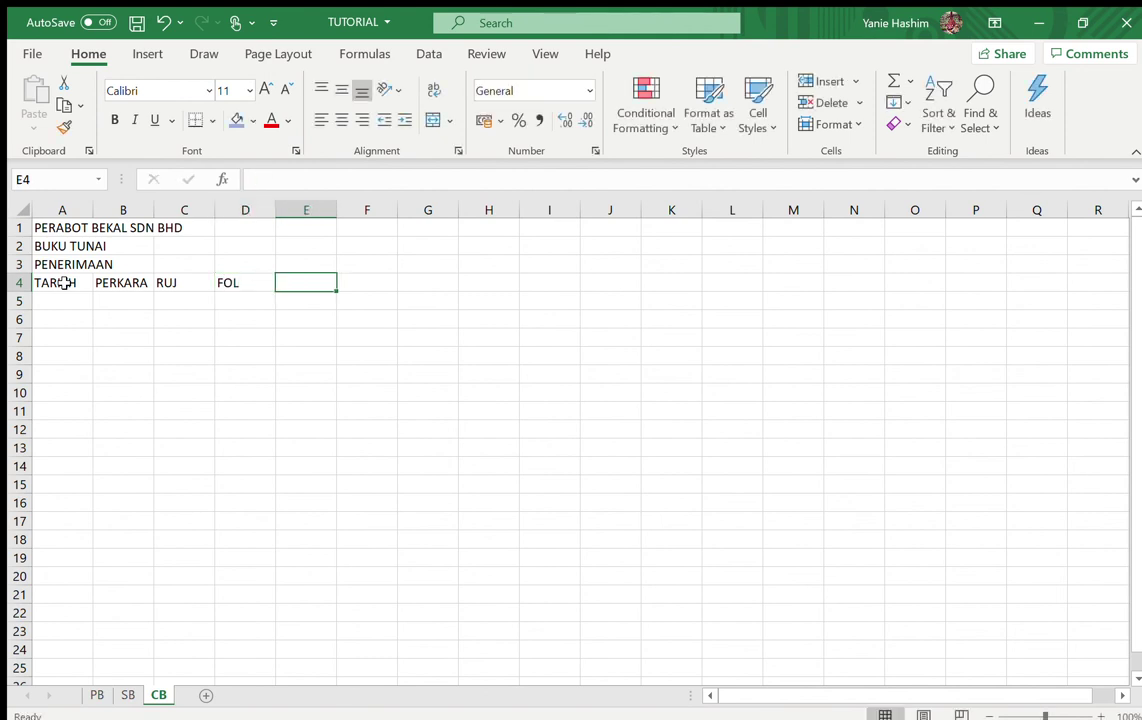
# Enter the headings AMAUN, PENGHUTANG and TUNAI DI TANGAN in cells E4 to G4.
pyautogui.write('AMAUN')
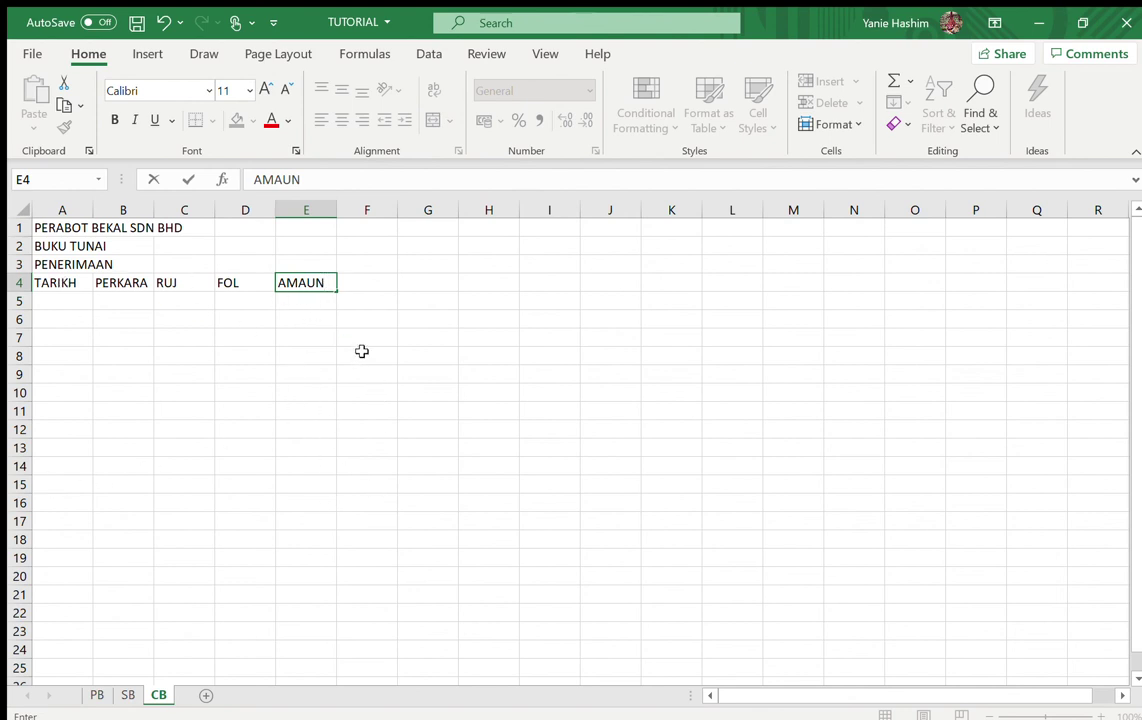
pyautogui.press('Tab')
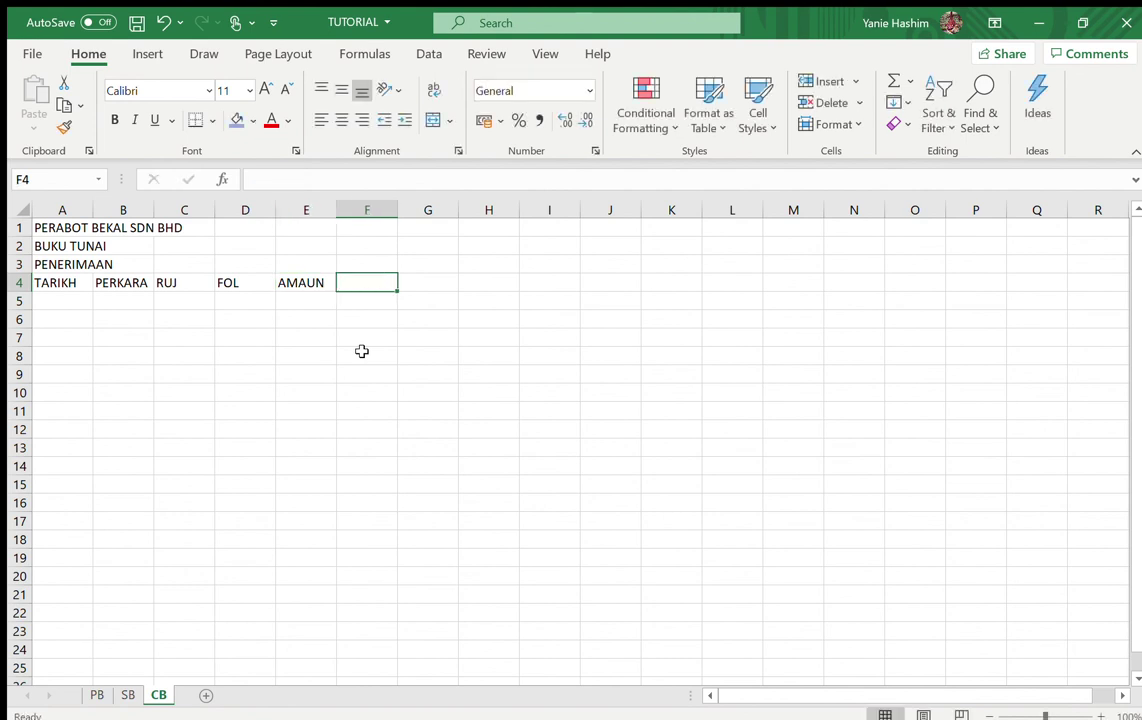
pyautogui.write('PEN')
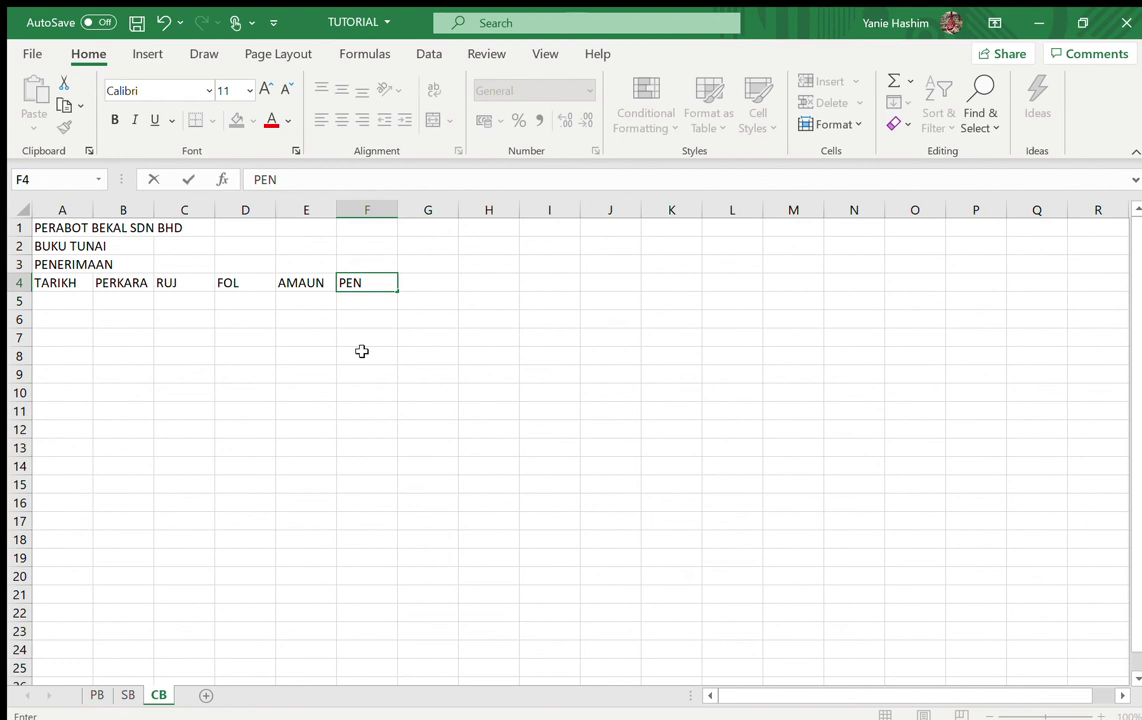
pyautogui.write('GHUTANG')
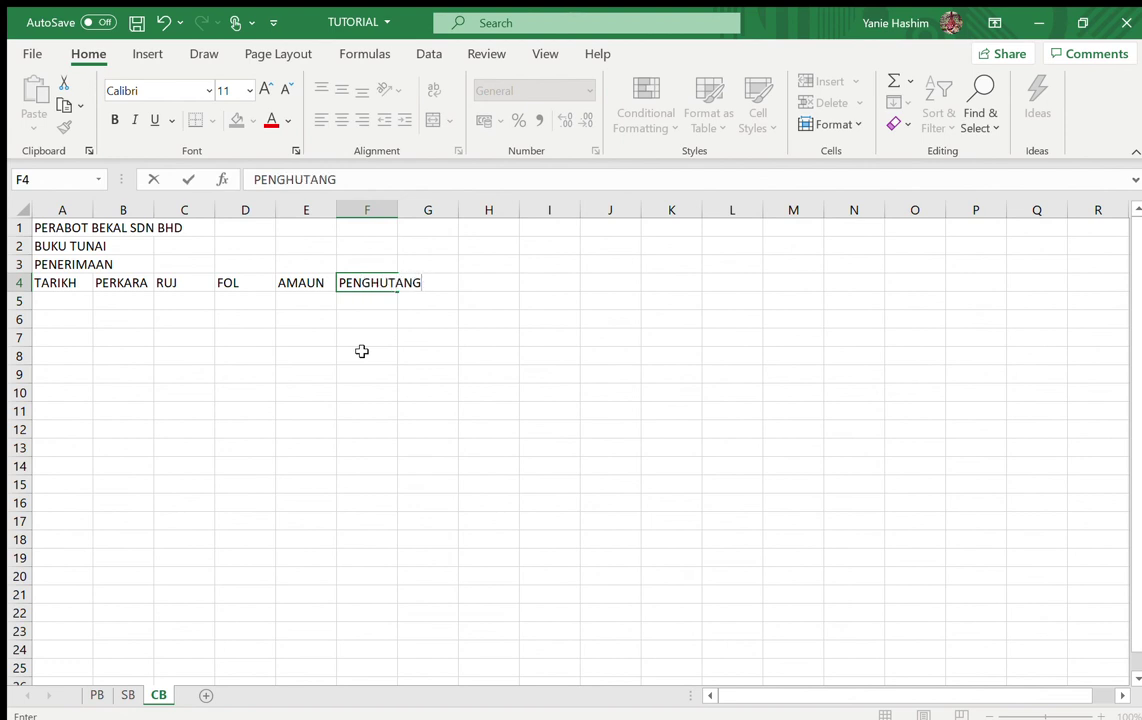
pyautogui.press('Tab')
pyautogui.write('T')
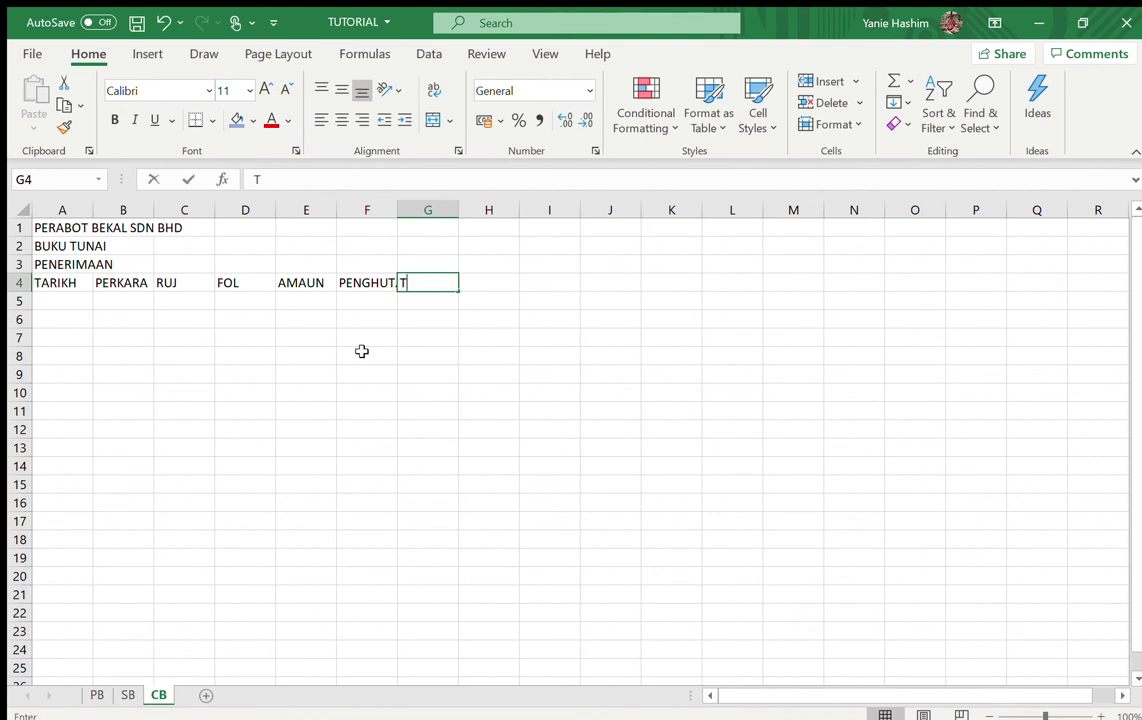
pyautogui.write('UNAI DI TANGAN')
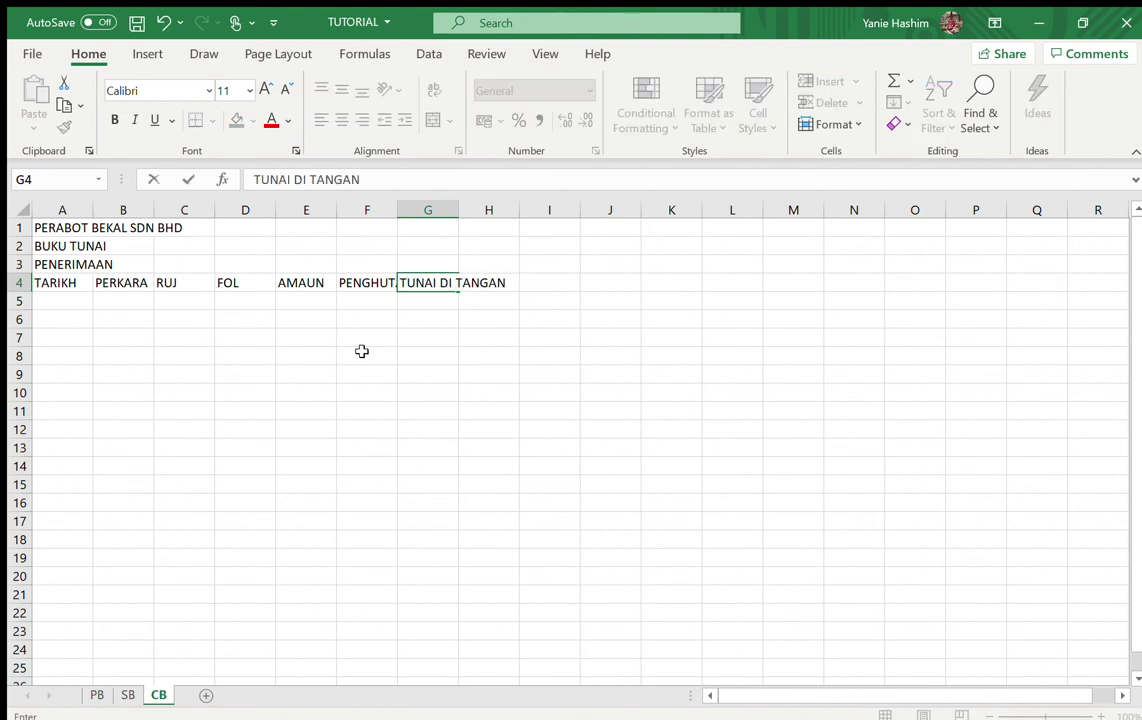
pyautogui.press('Tab')
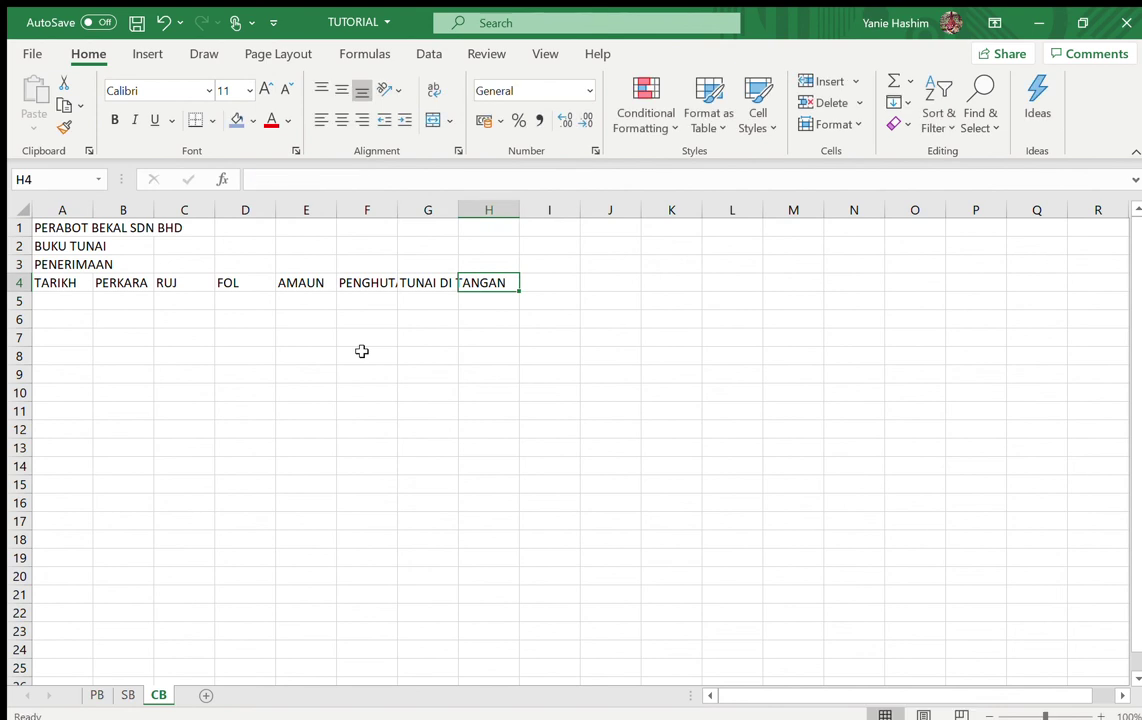
pyautogui.press('Right')
pyautogui.press('Right')
pyautogui.press('Right')
pyautogui.press('Left')
pyautogui.press('Left')
pyautogui.press('Left')
pyautogui.press('Right')
pyautogui.press('Right')
pyautogui.press('Left')
pyautogui.press('Left')
pyautogui.press('Left')
pyautogui.press('Left')
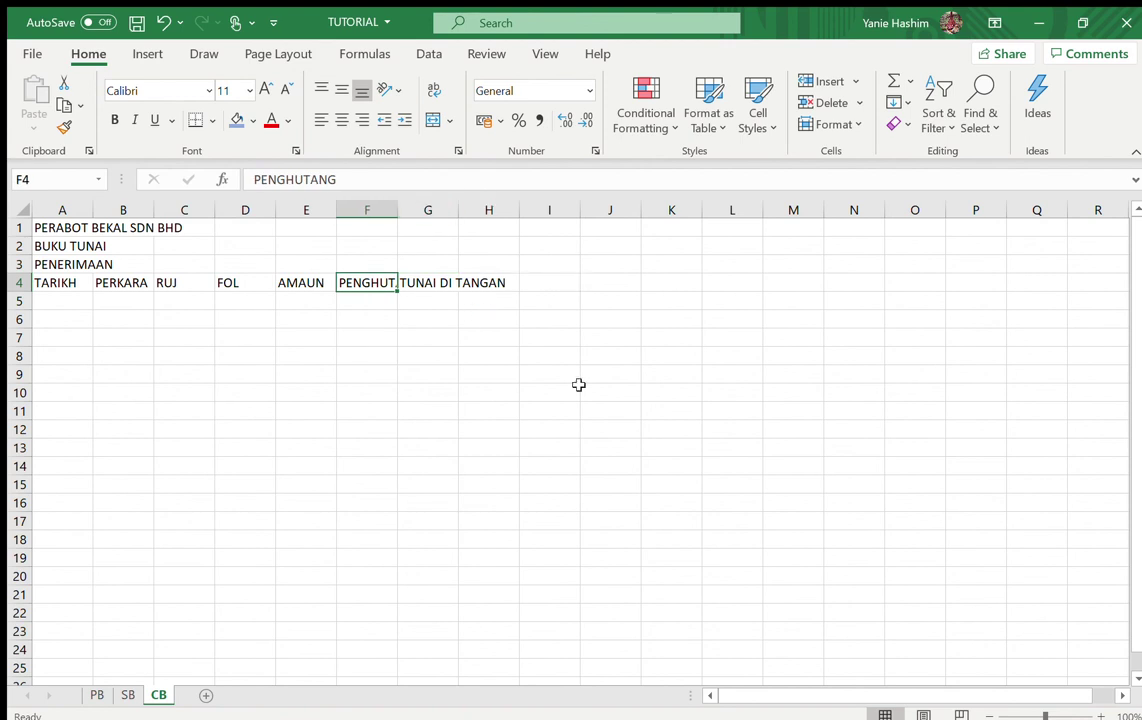
pyautogui.press('Right')
pyautogui.press('Right')
pyautogui.press('Right')
pyautogui.press('Right')
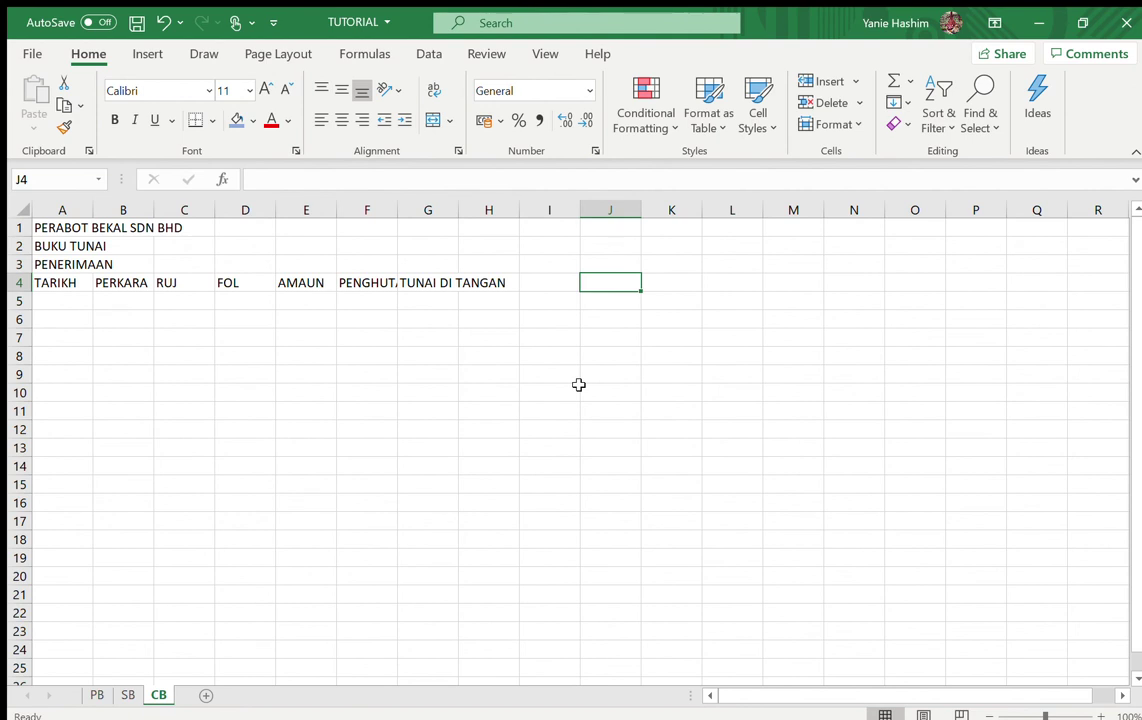
pyautogui.press('Left')
pyautogui.press('Left')
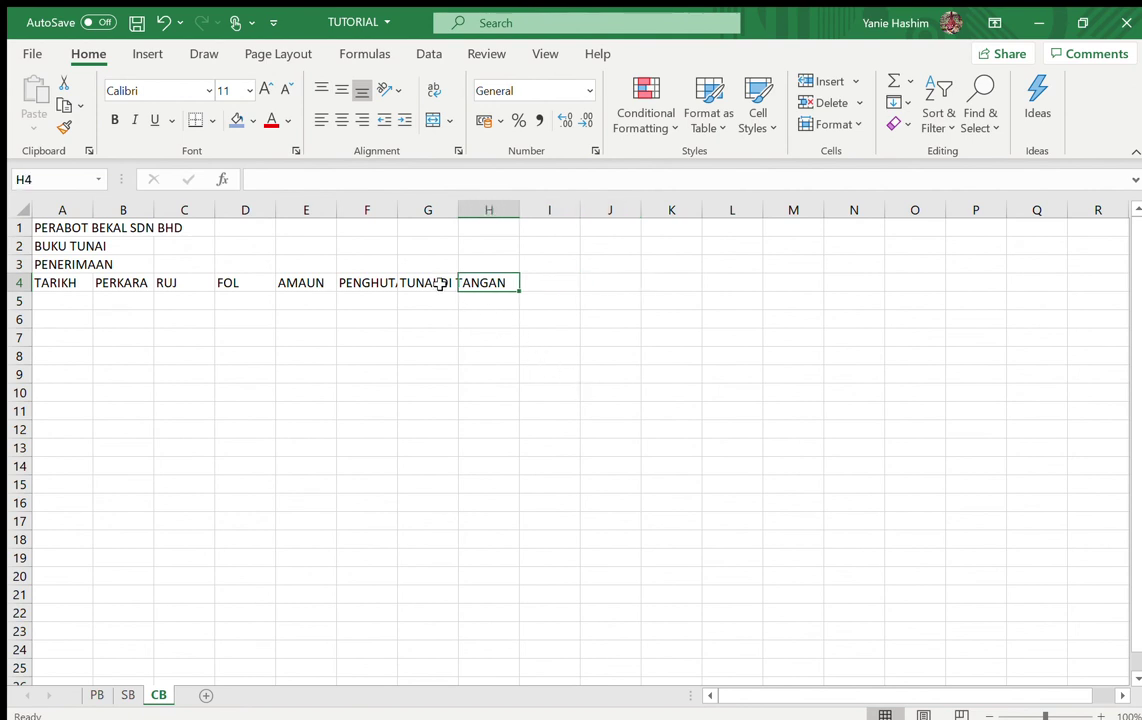
# Wrap the TUNAI DI TANGAN heading in G4 and center all of row 4 vertically and horizontally.
pyautogui.click(440, 283)
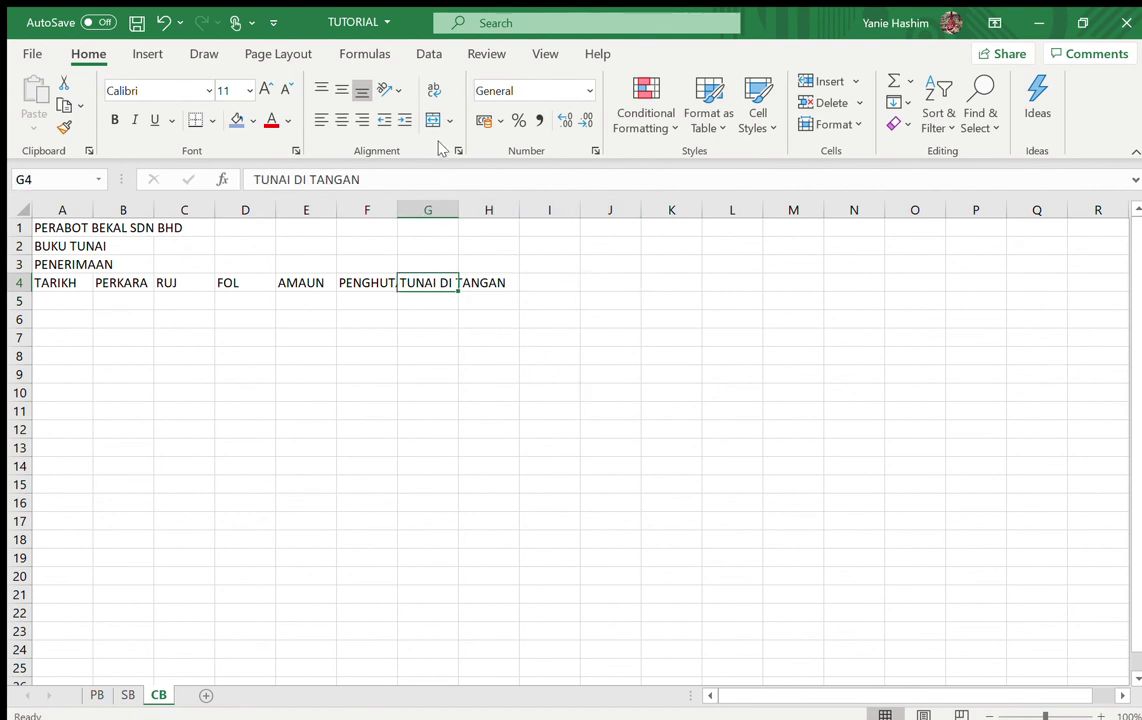
pyautogui.click(435, 92)
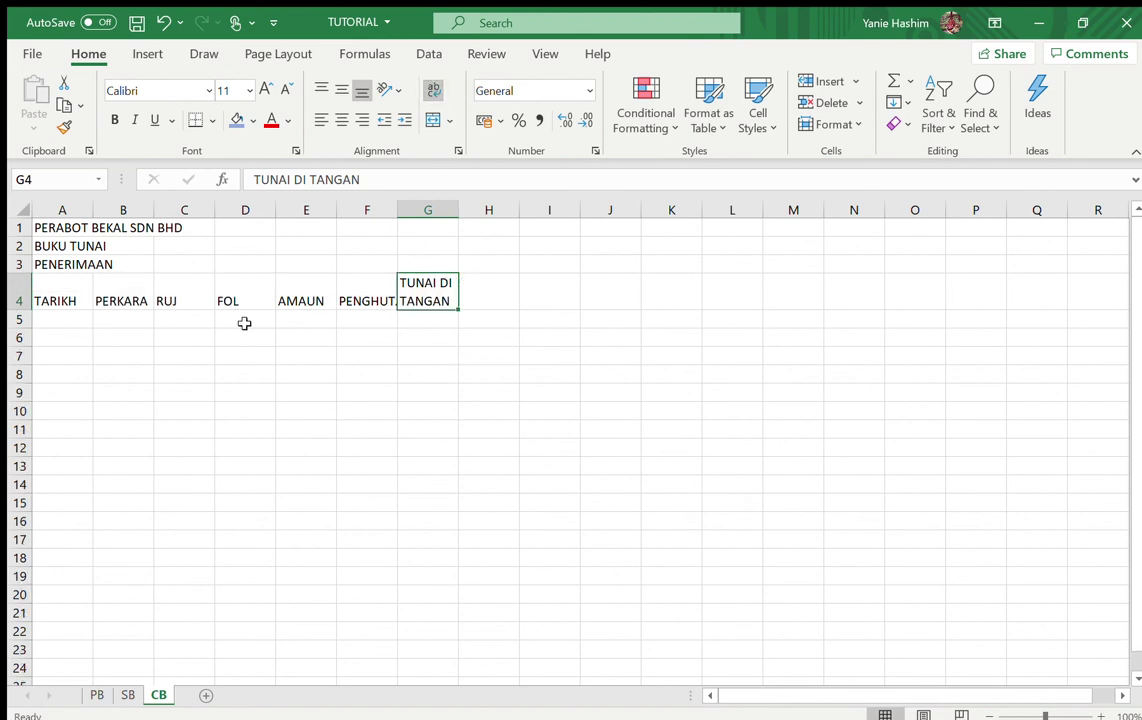
pyautogui.click(25, 299)
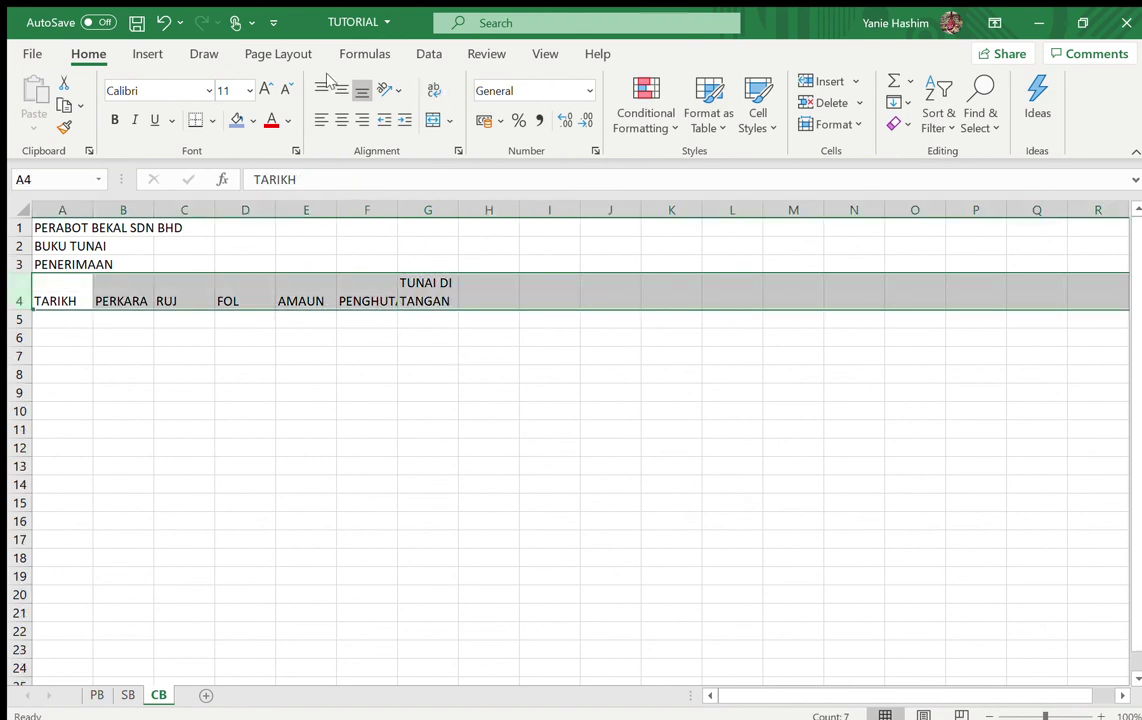
pyautogui.click(341, 90)
pyautogui.click(341, 120)
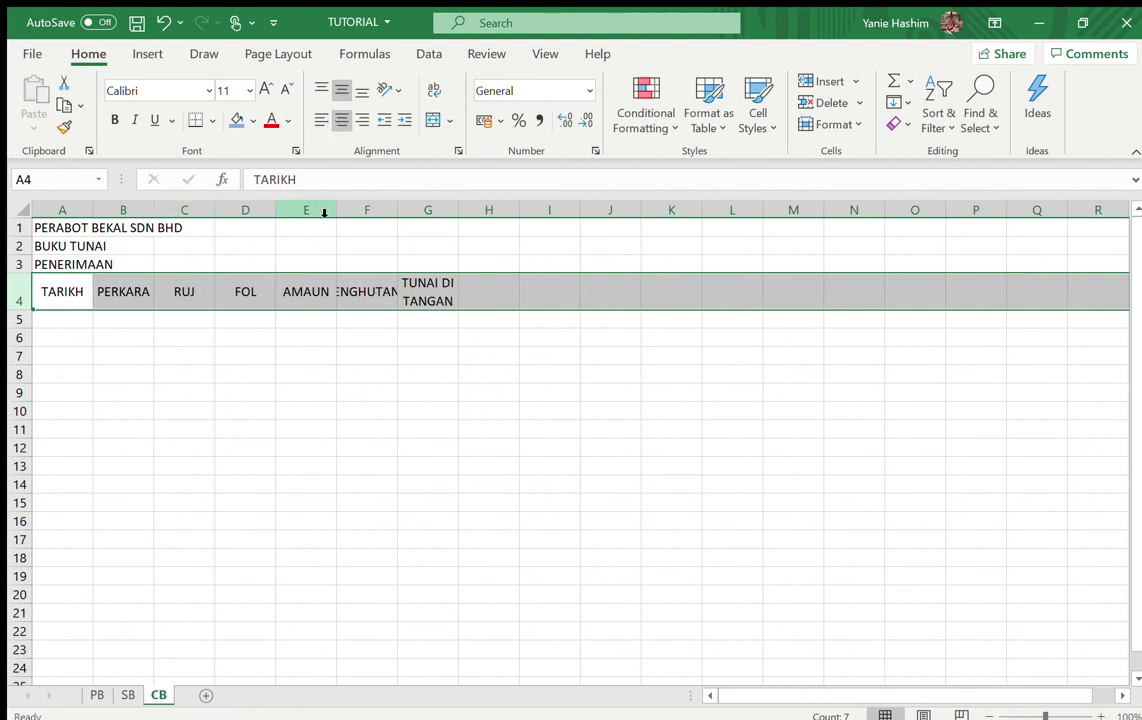
pyautogui.moveTo(306, 208); pyautogui.dragTo(436, 222)
pyautogui.click(836, 290)
pyautogui.click(498, 290)
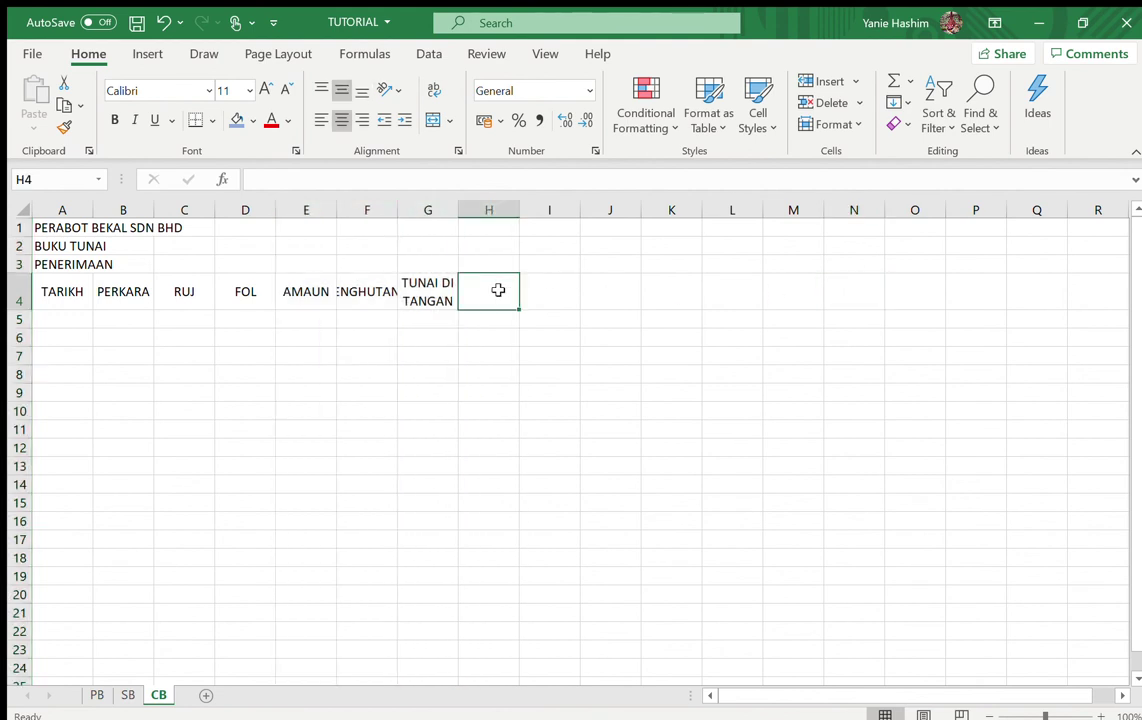
# Enter the heading LAIN - LAIN in K4, leaving H4 to J4 blank.
pyautogui.press('Right')
pyautogui.press('Right')
pyautogui.press('Right')
pyautogui.press('Right')
pyautogui.press('Left')
pyautogui.press('Left')
pyautogui.press('Left')
pyautogui.press('Left')
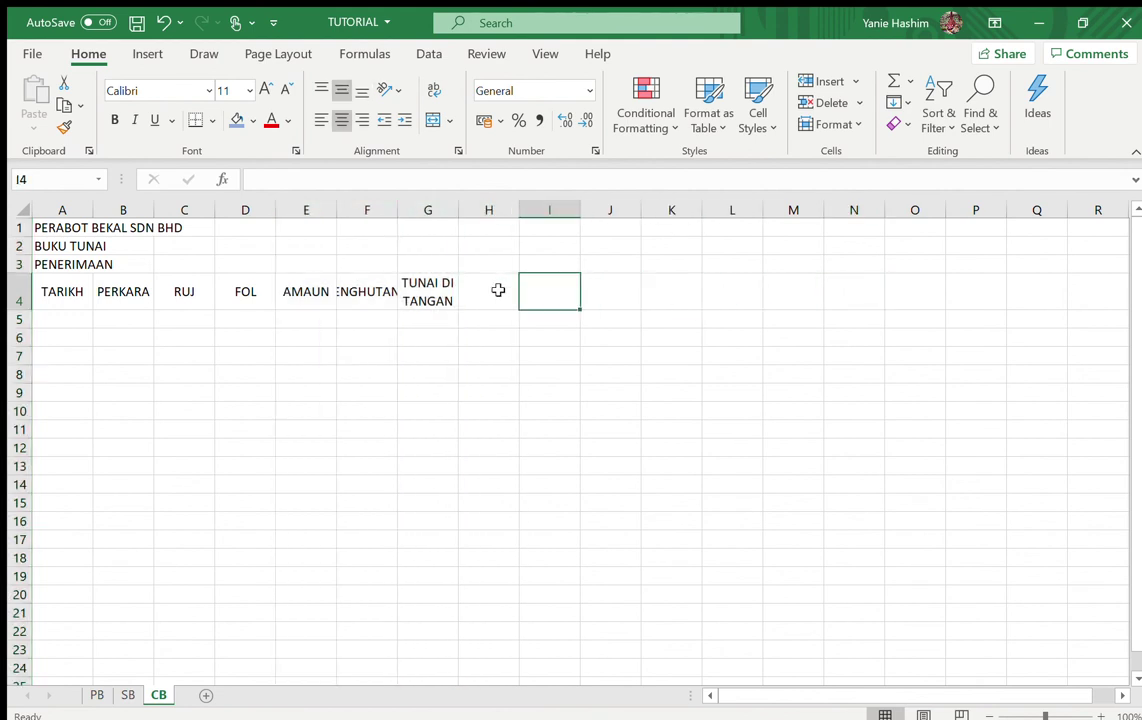
pyautogui.press('Right')
pyautogui.press('Right')
pyautogui.press('Right')
pyautogui.press('Right')
pyautogui.press('Right')
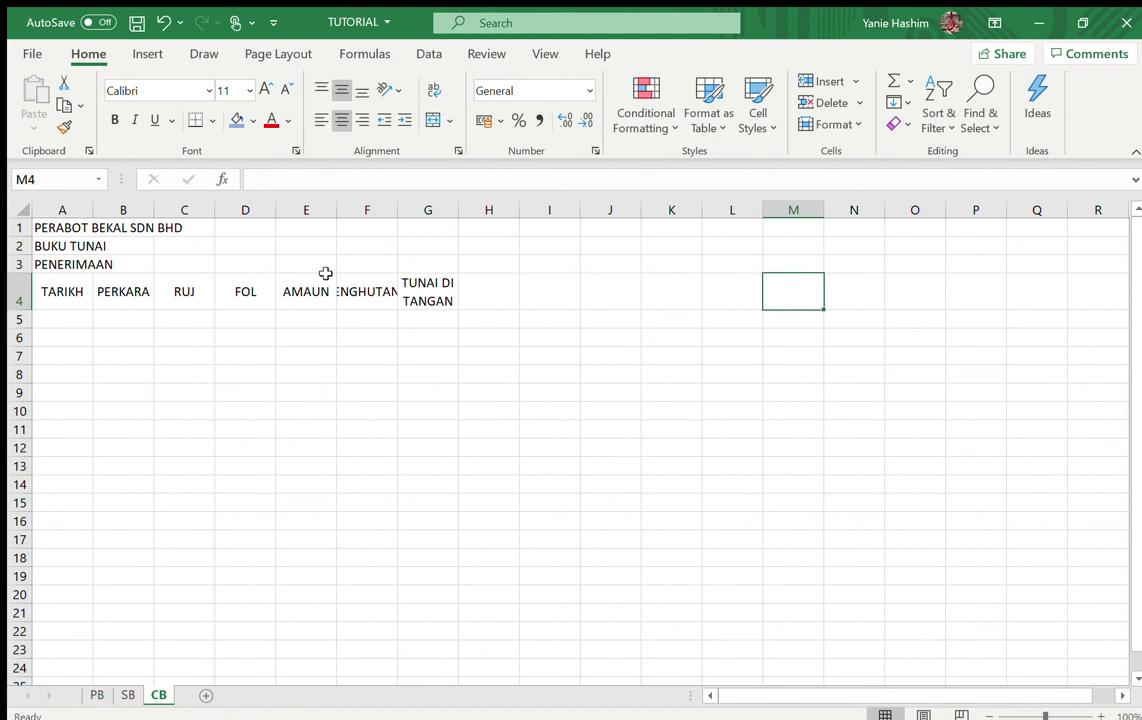
pyautogui.press('Left')
pyautogui.press('Left')
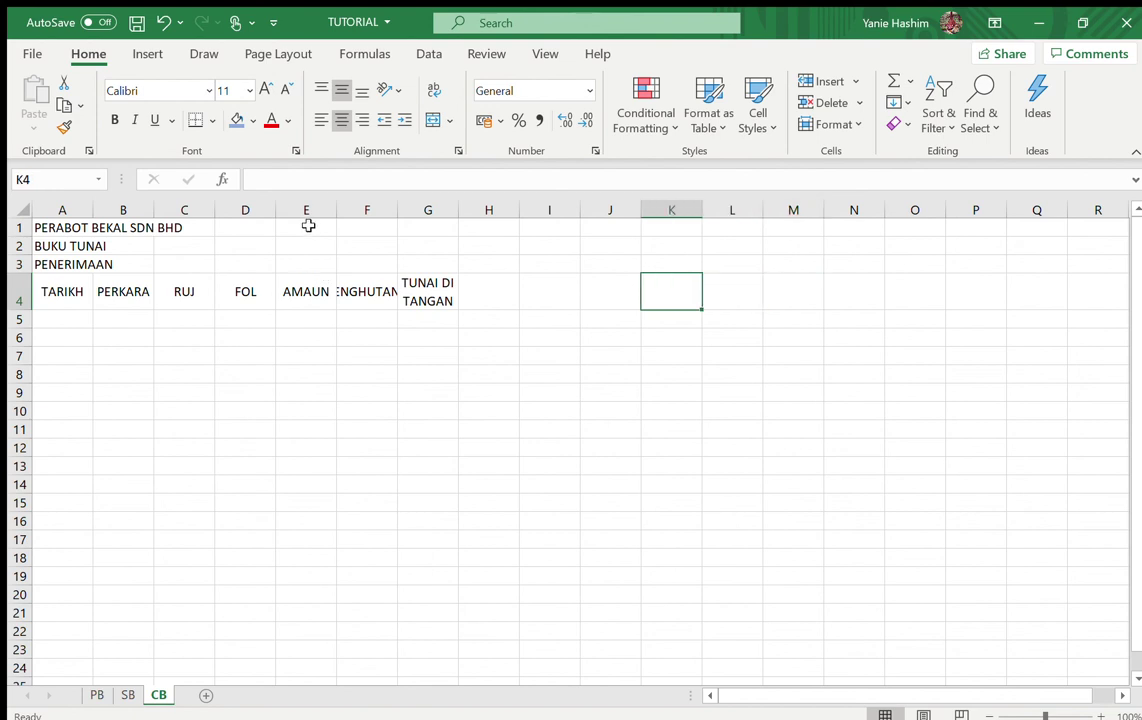
pyautogui.write('LAIN')
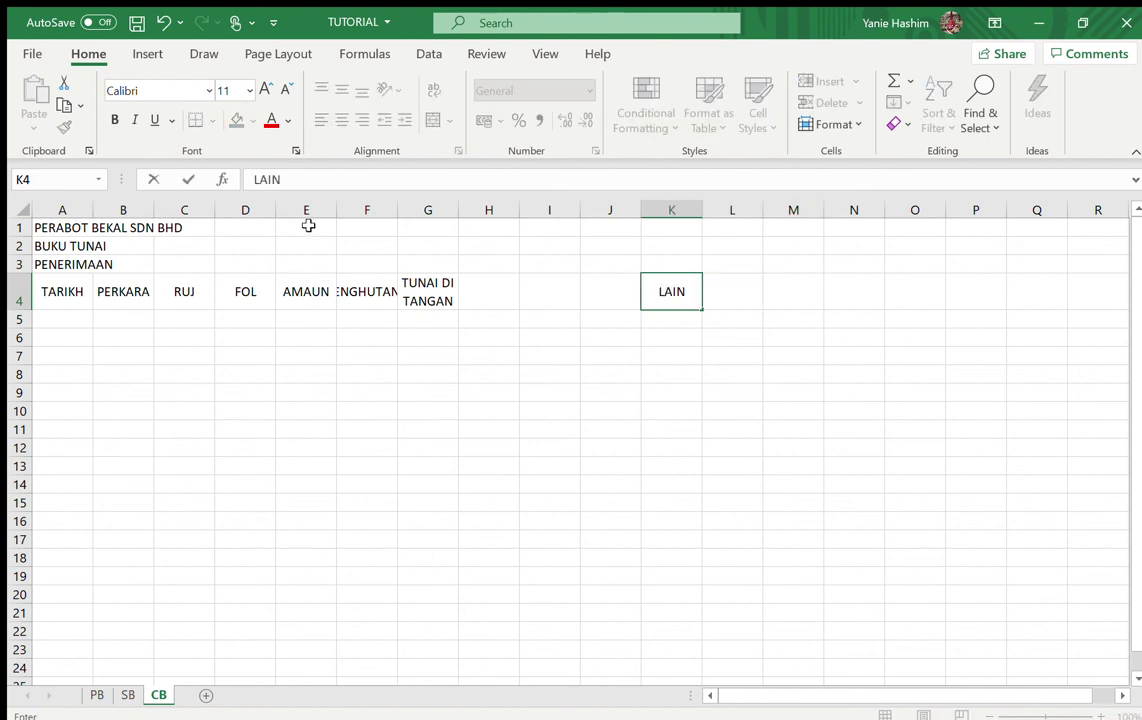
pyautogui.write(' - LAIN')
pyautogui.hotkey('ctrl', 'Return')
pyautogui.press('Right')
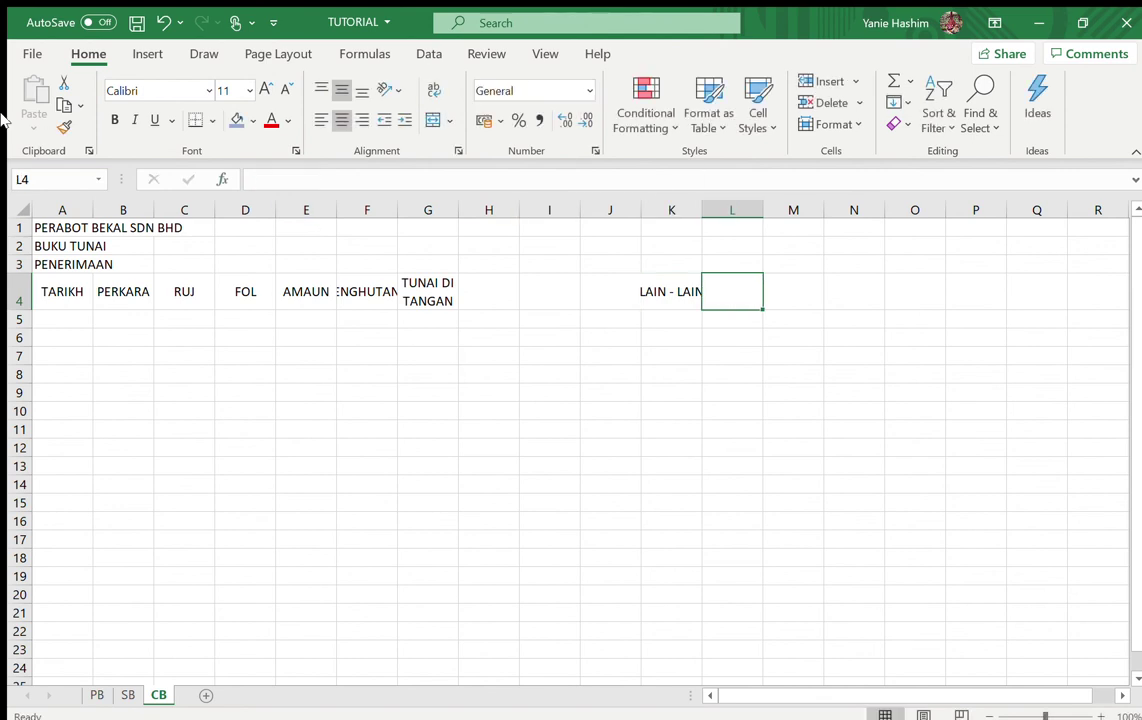
# Apply text wrapping to all of row 4 and enter the heading KETERANGAN in L4.
pyautogui.click(18, 292)
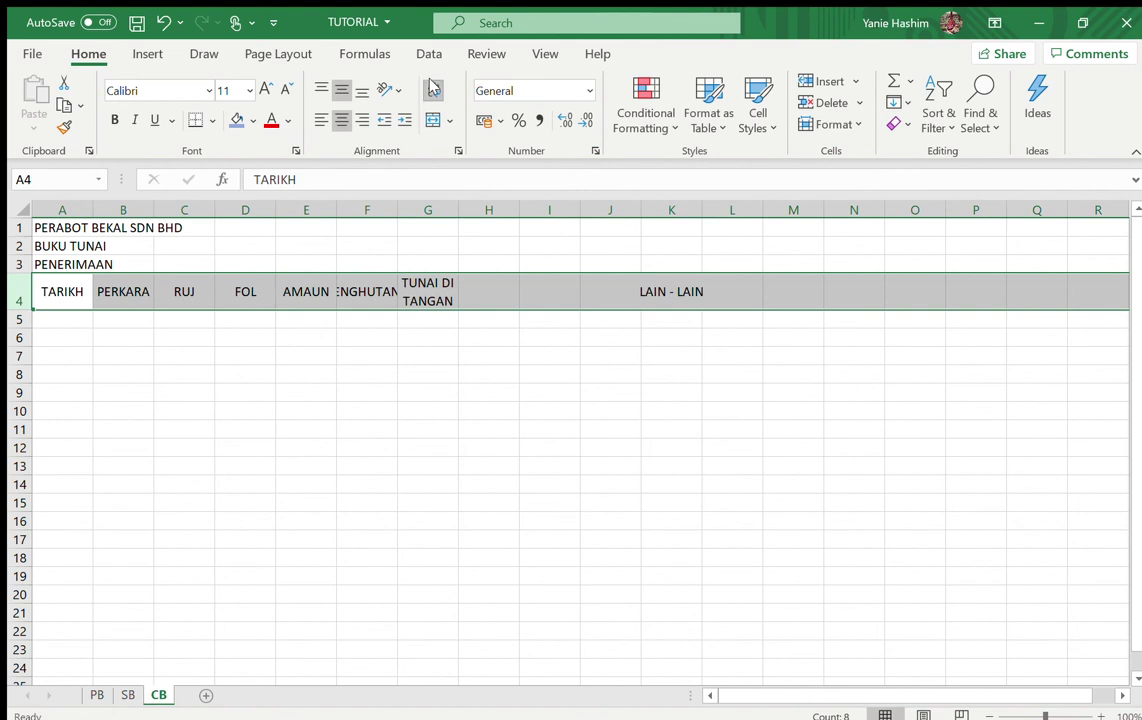
pyautogui.click(433, 90)
pyautogui.click(737, 291)
pyautogui.write('KETERANGAN')
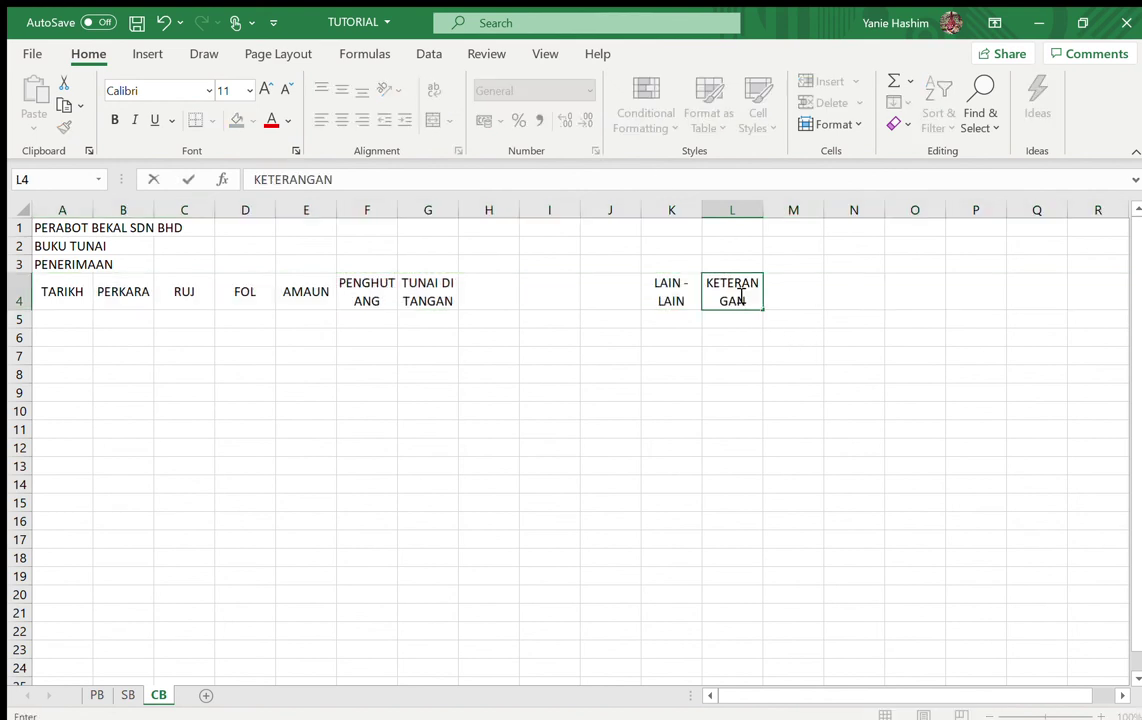
pyautogui.press('Tab')
# Enter the section title PEMBAYARAN in N3.
pyautogui.press('Tab')
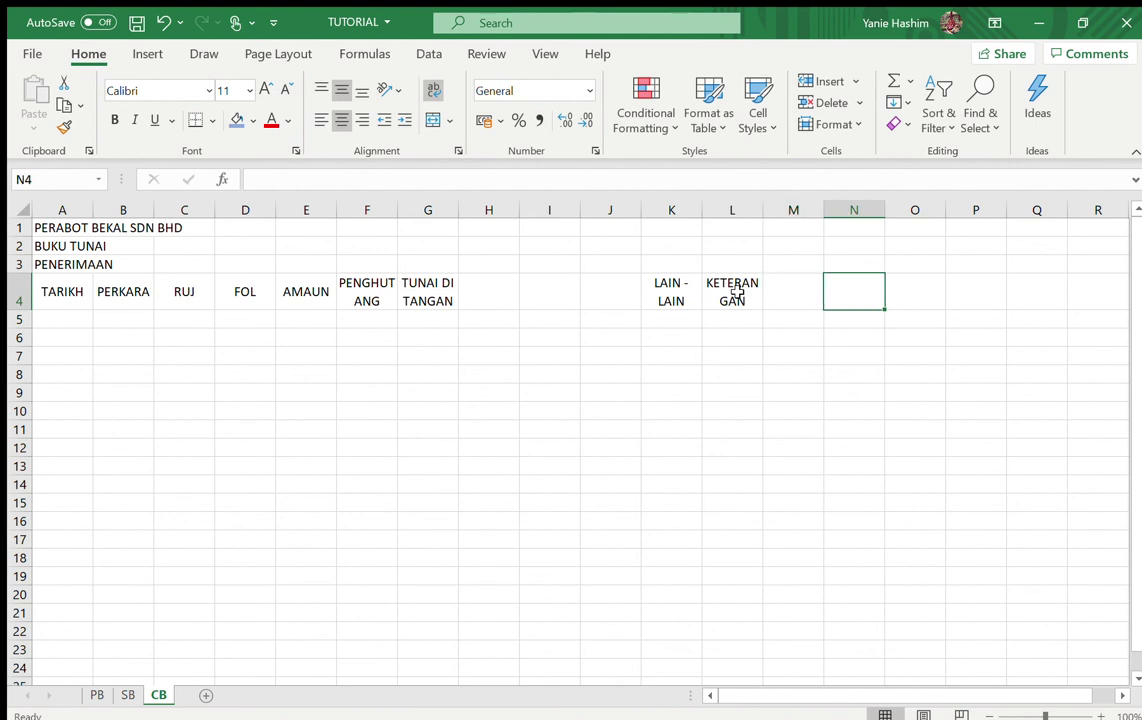
pyautogui.press('Up')
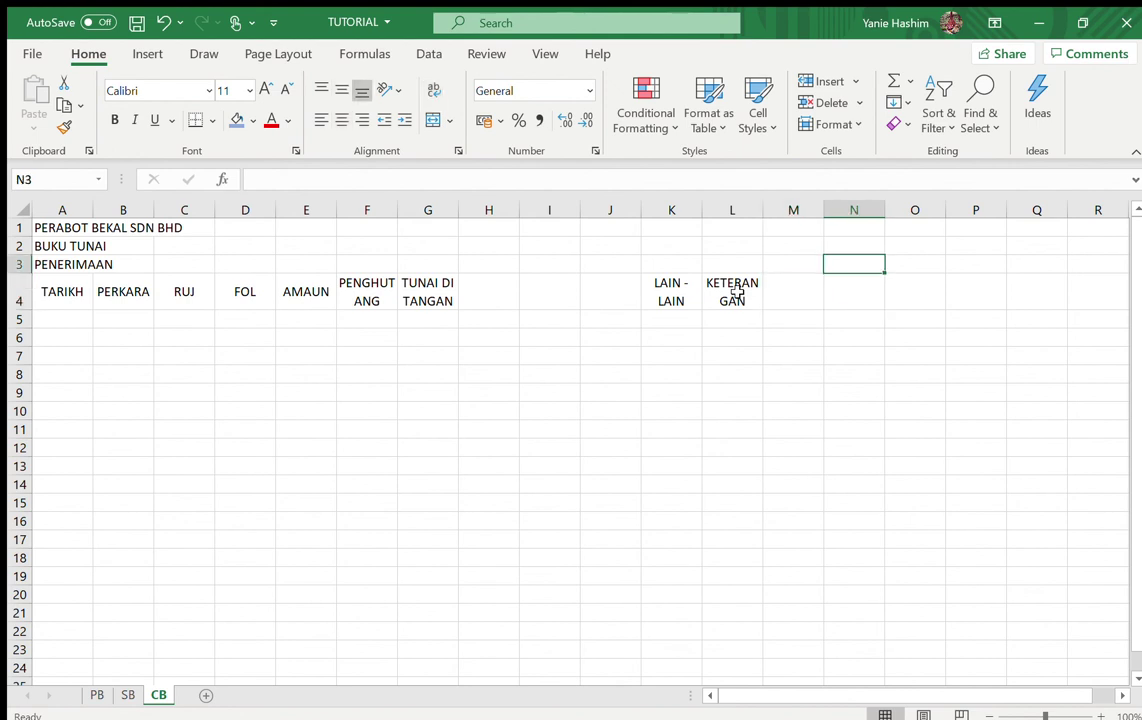
pyautogui.write('PEMB')
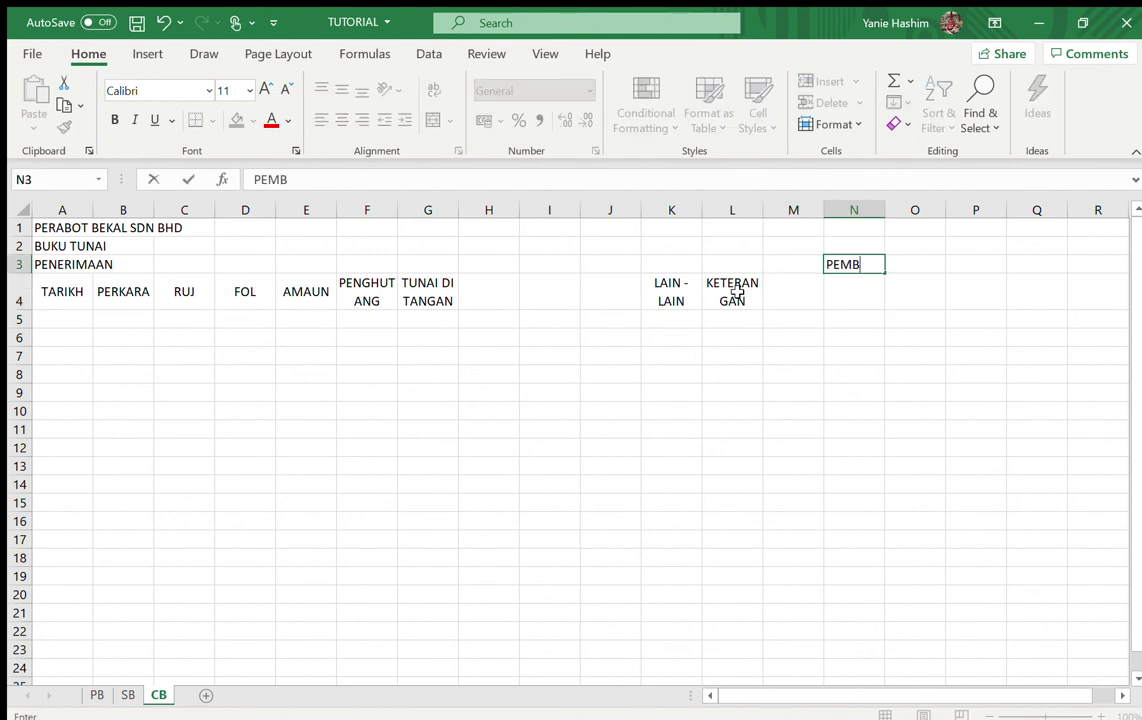
pyautogui.write('AYARAN')
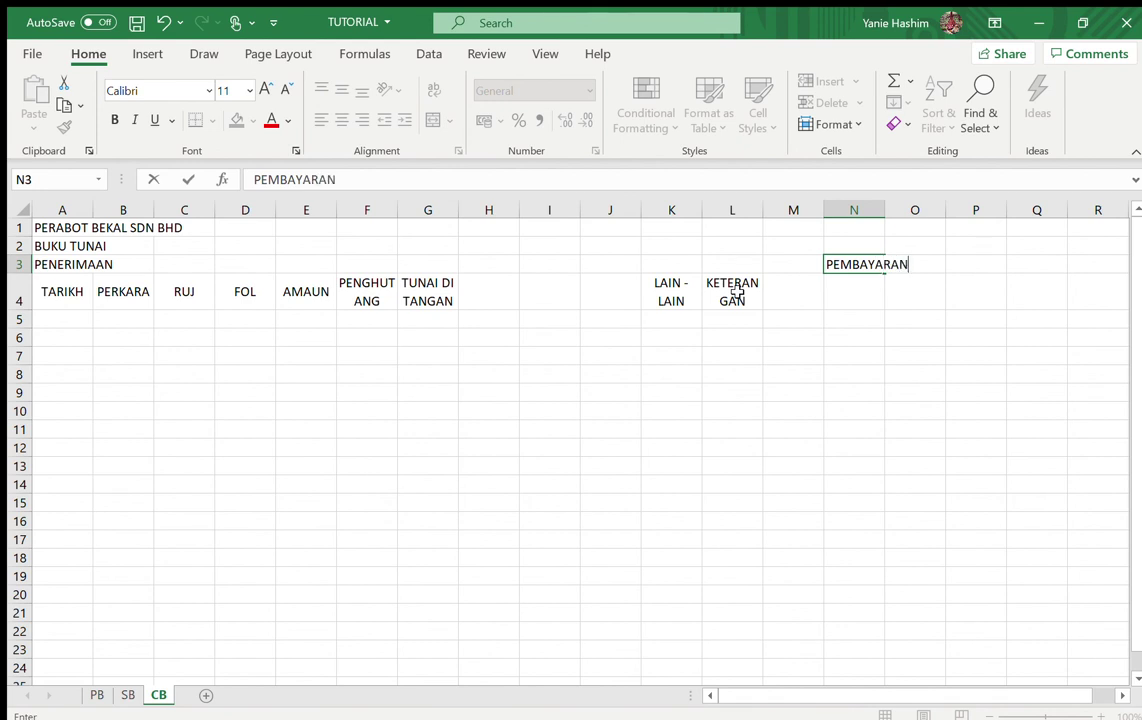
pyautogui.press('Return')
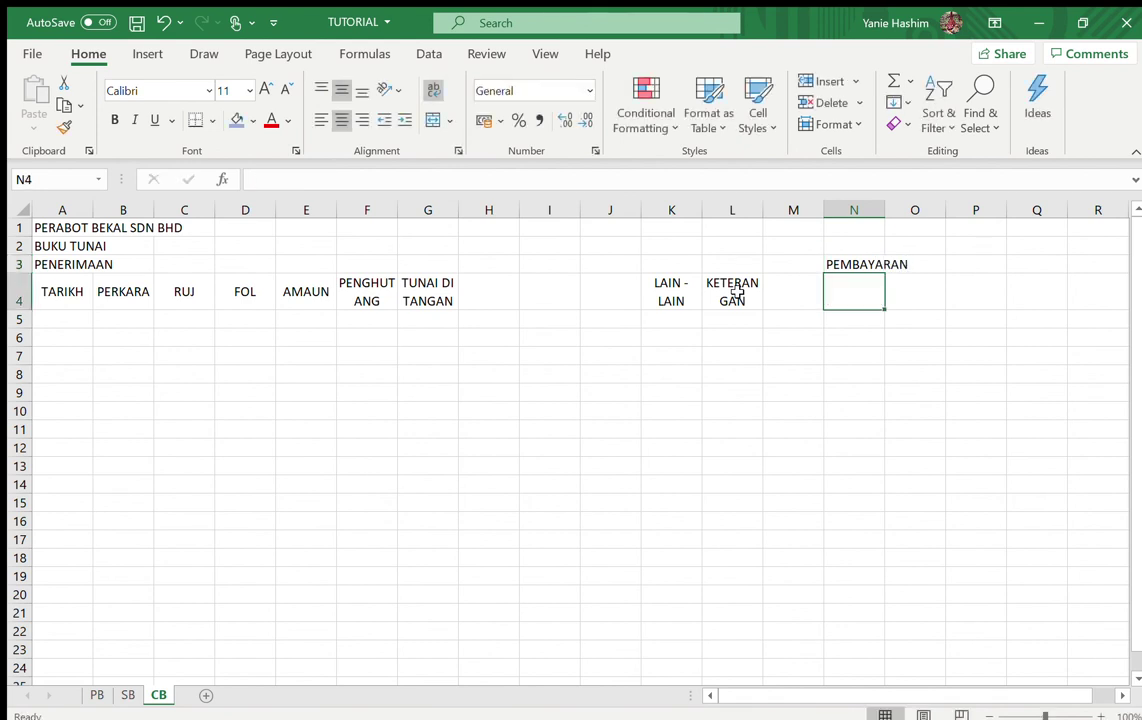
# Enter the payment headings TARIKH in N4 and PERKARA in O4.
pyautogui.write('TARIKH')
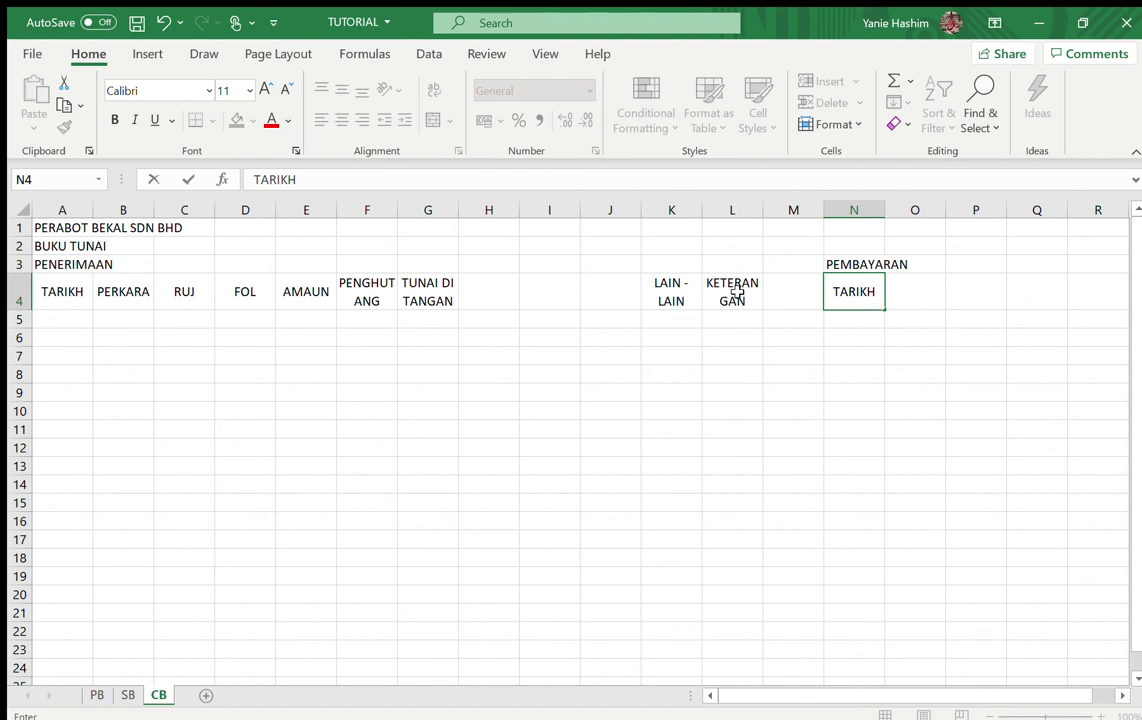
pyautogui.press('Tab')
pyautogui.write('PERKARA')
pyautogui.press('Tab')
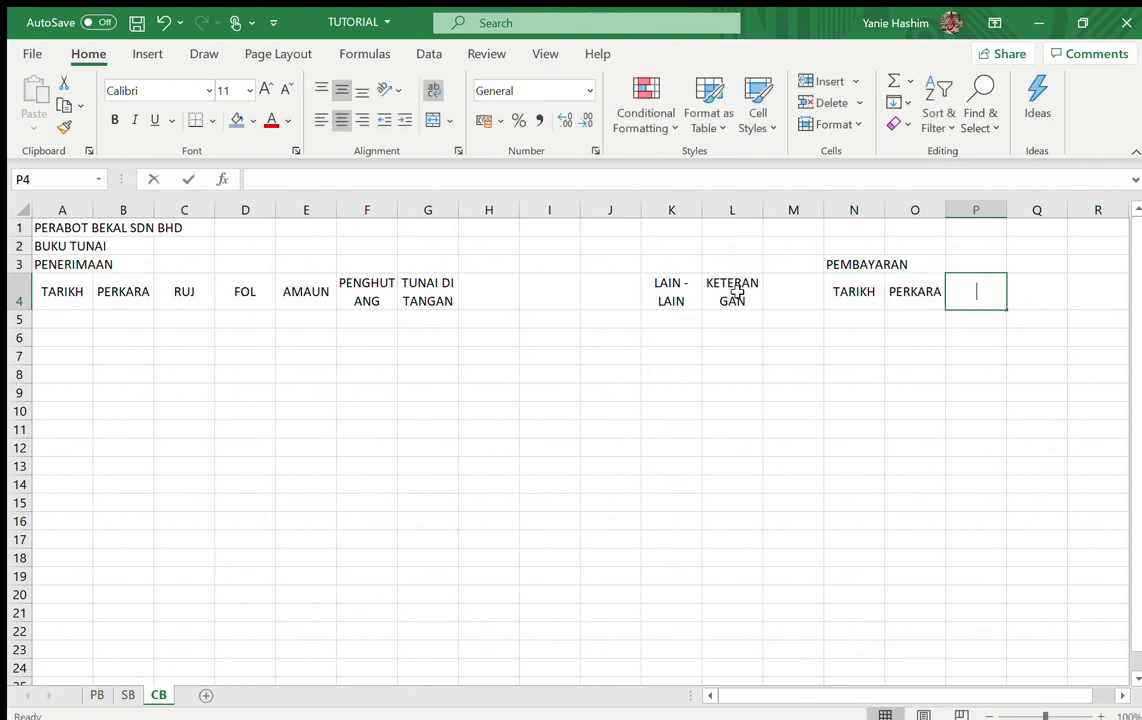
# Enter the payment headings RUJ, FOL and AMAUN in cells P4 to R4.
pyautogui.write('RUJ')
pyautogui.press('Tab')
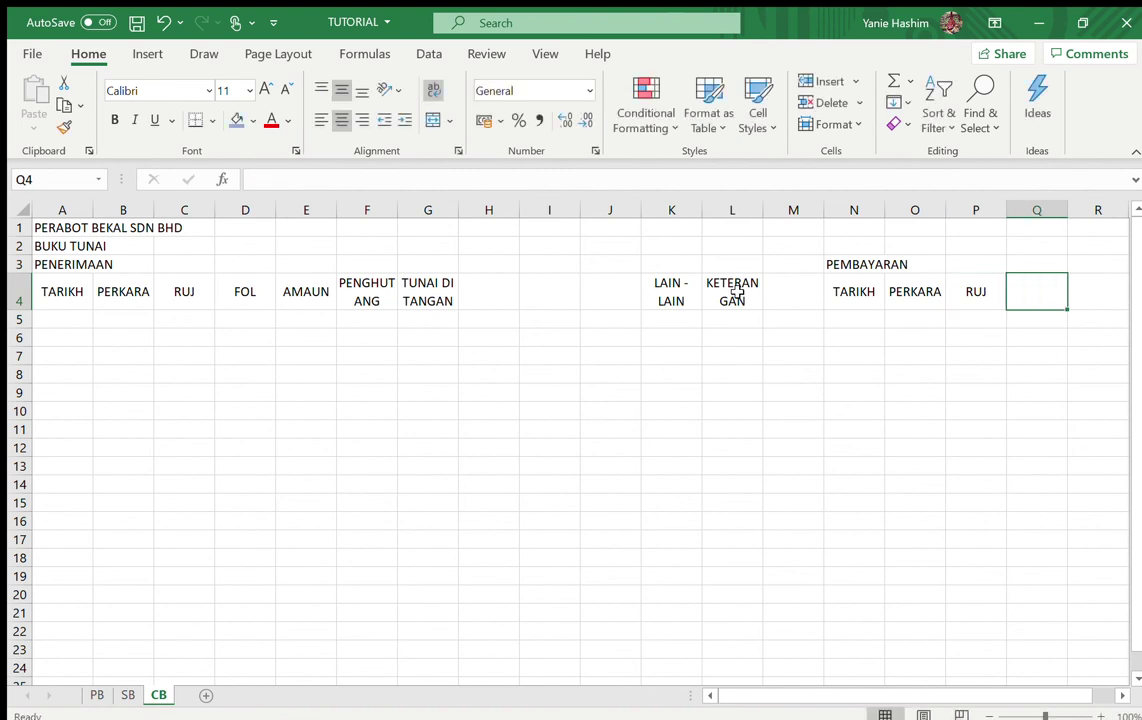
pyautogui.write('FOL')
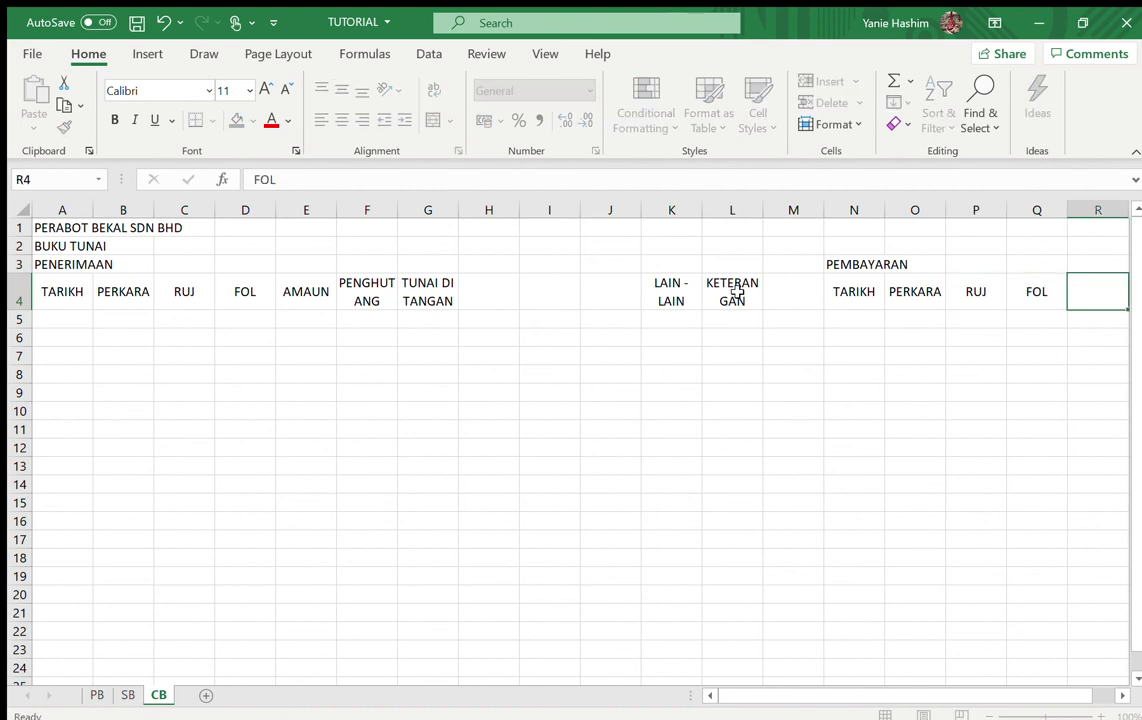
pyautogui.press('Tab')
pyautogui.write('AMAUN')
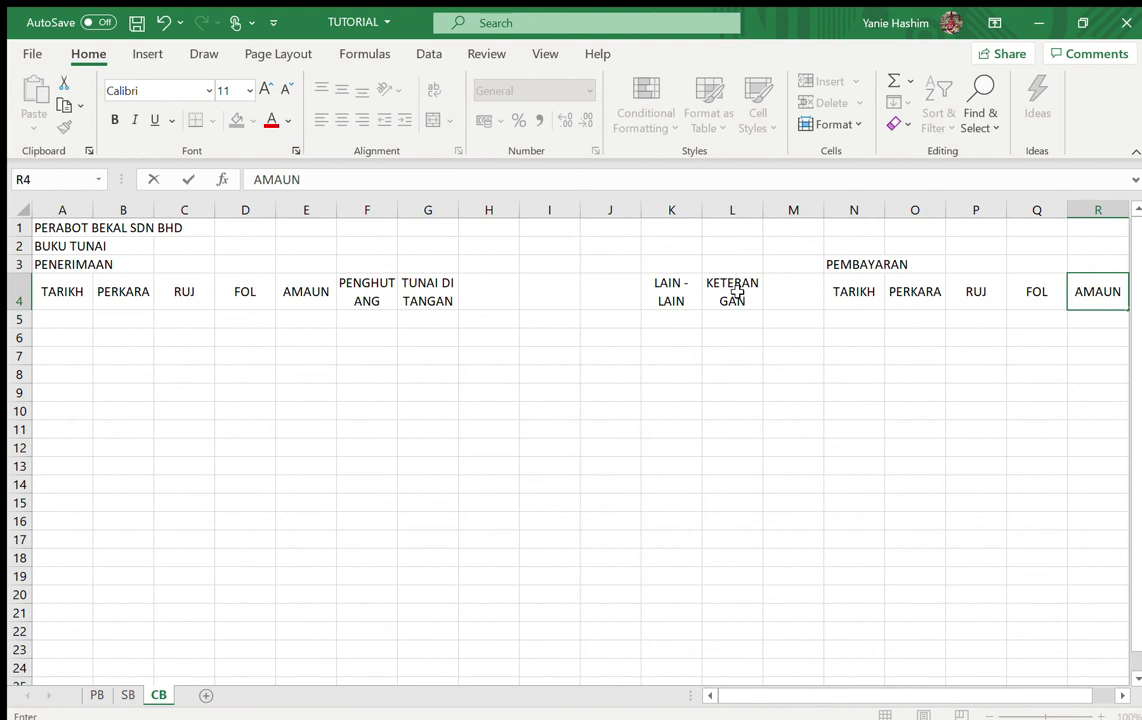
pyautogui.press('Tab')
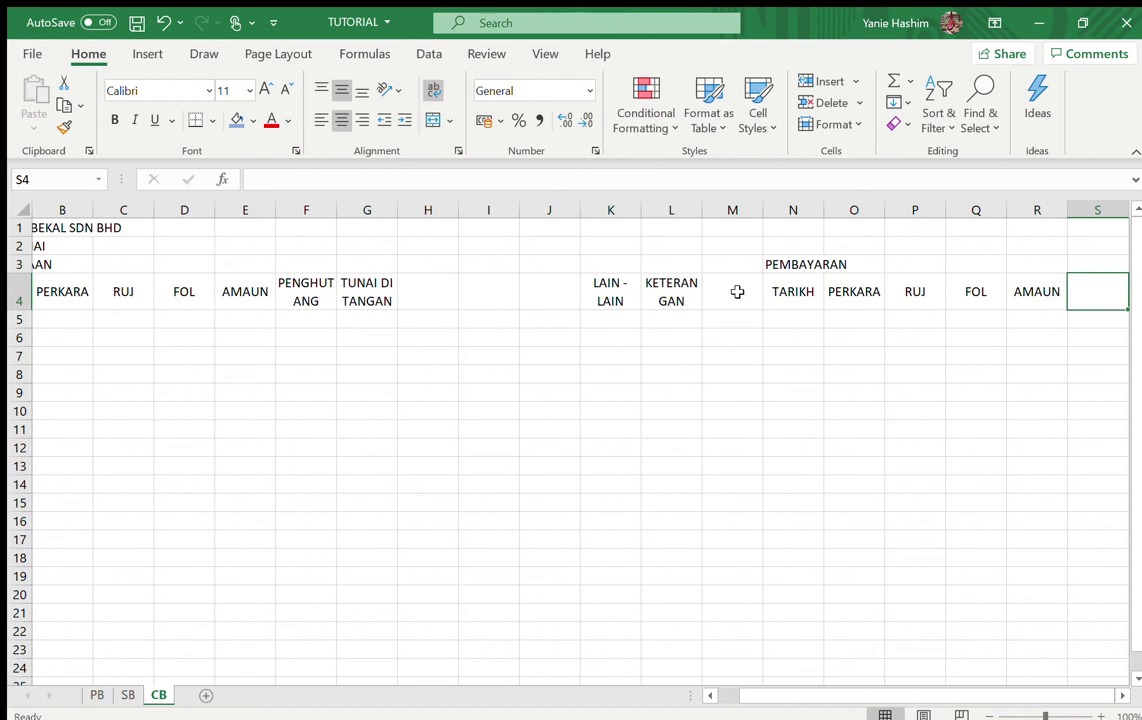
# Enter the heading KENAAN BANK in S4.
pyautogui.write('KEN')
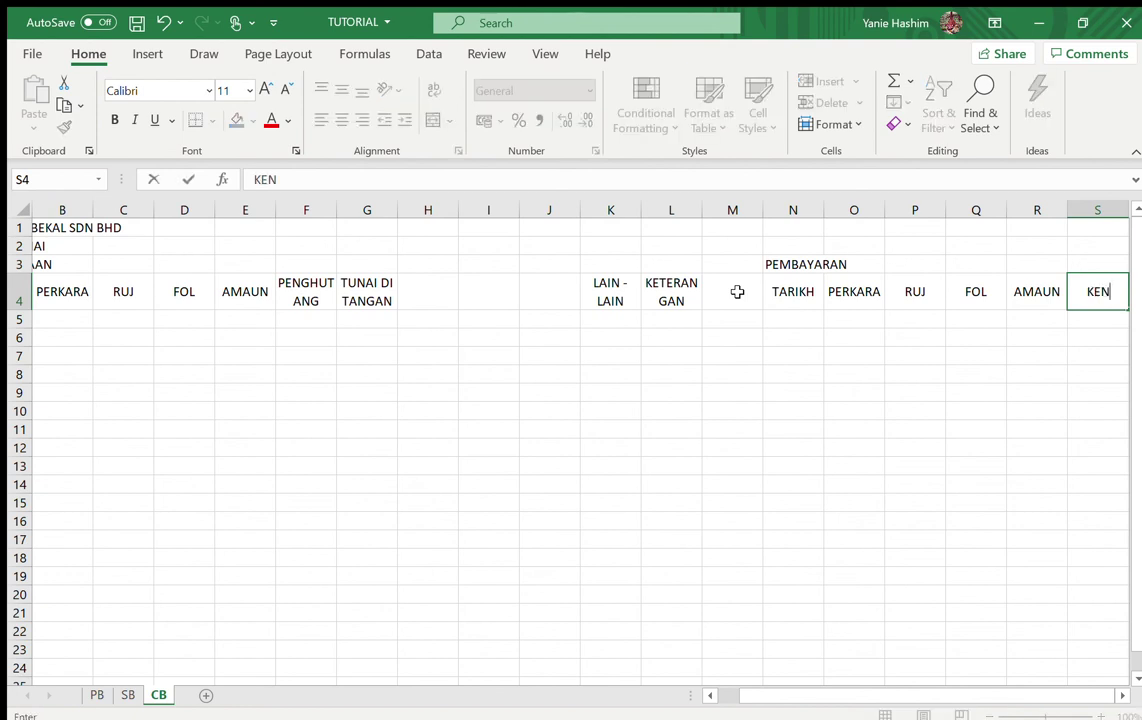
pyautogui.write('AAN BANK')
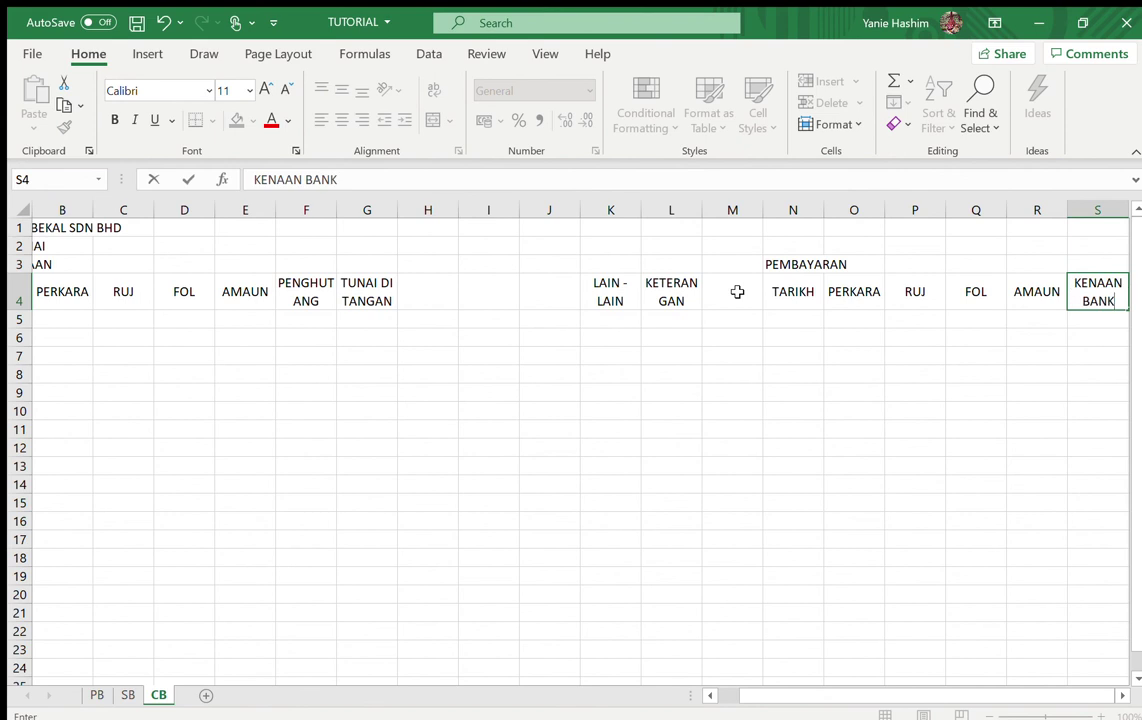
pyautogui.press('Tab')
# Enter the headings PEMIUTANG NIAGA in T4 and PEMIUTANG LAIN in U4.
pyautogui.press('Right')
pyautogui.press('Right')
pyautogui.press('Left')
pyautogui.press('Left')
pyautogui.press('Left')
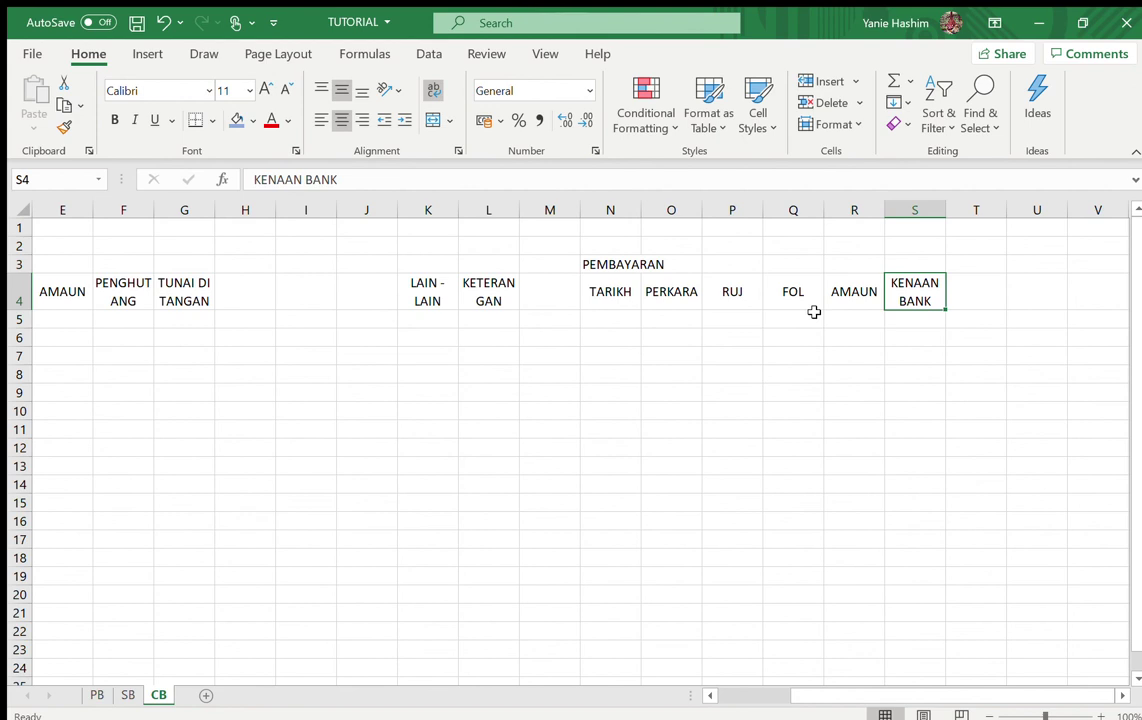
pyautogui.press('Right')
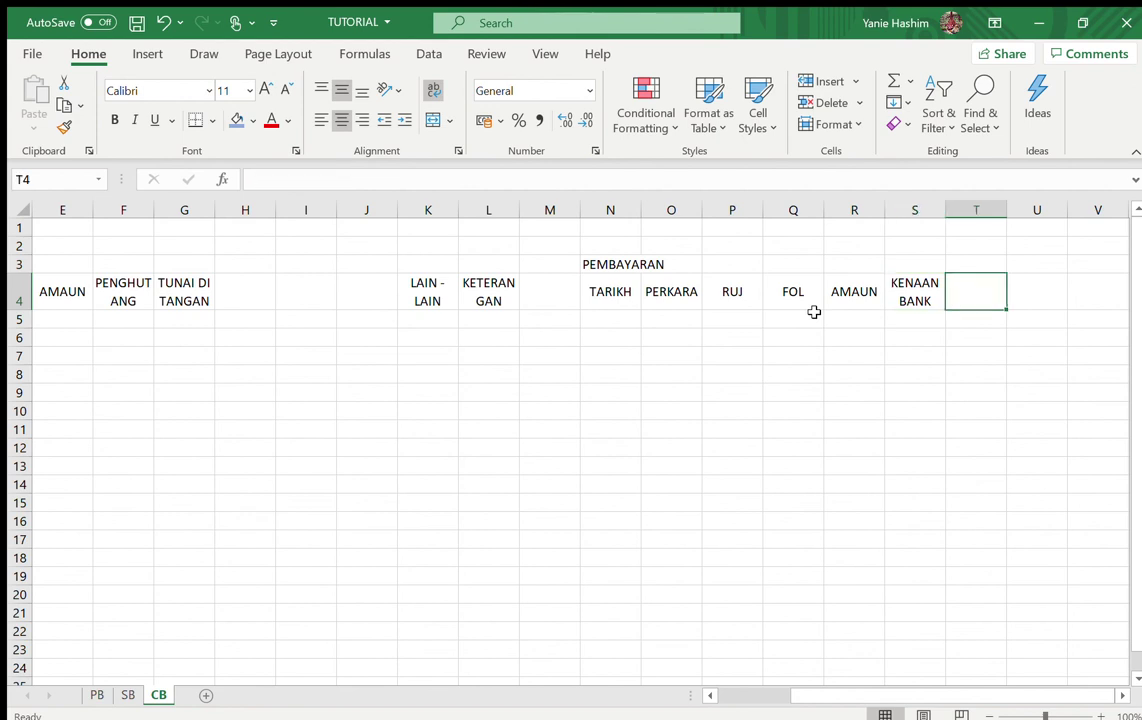
pyautogui.write('PEMIUTANG NIAGA')
pyautogui.press('Tab')
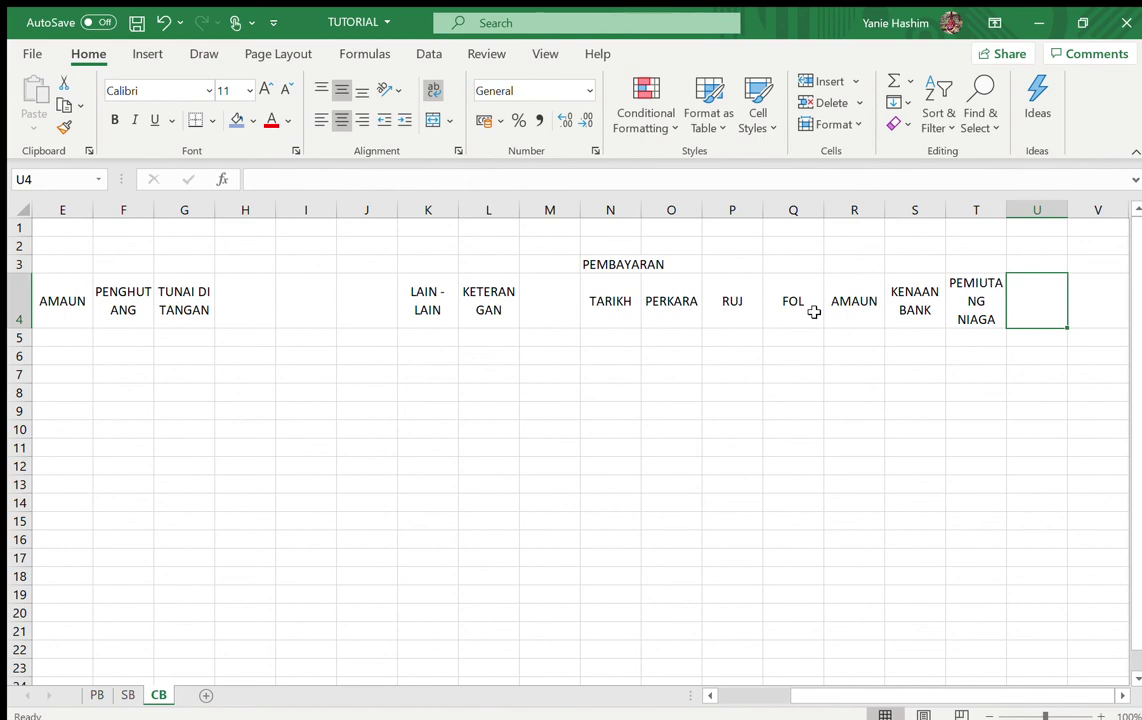
pyautogui.write('PEMIUTA')
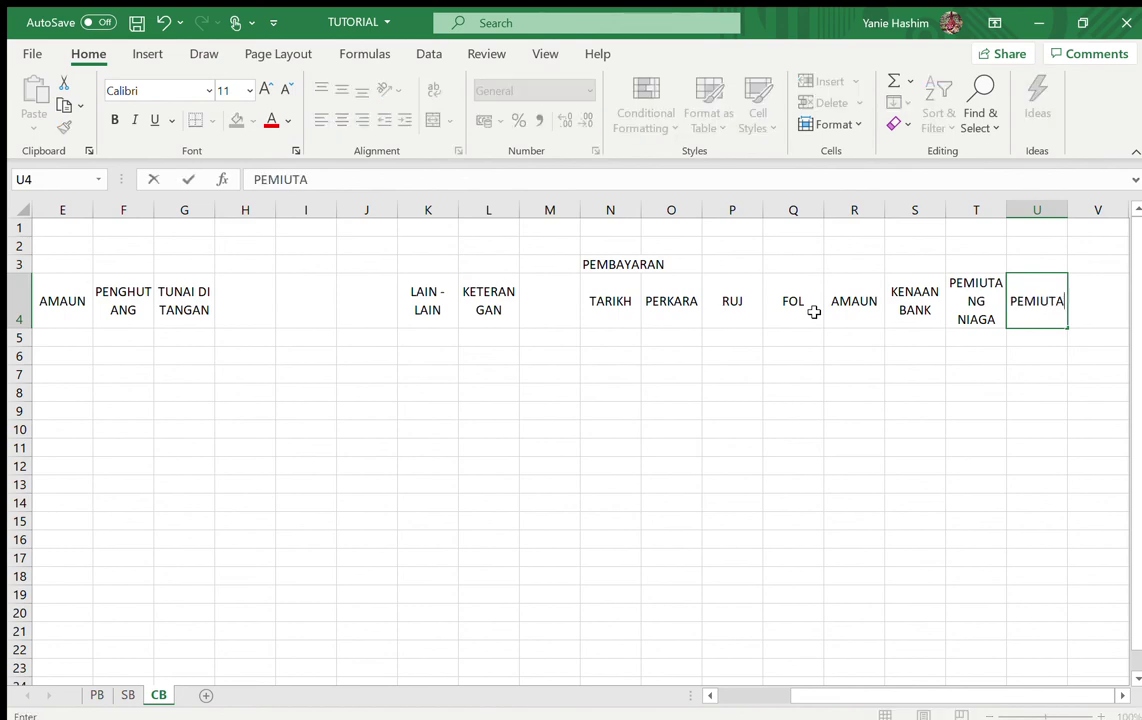
pyautogui.write('NG LAIN')
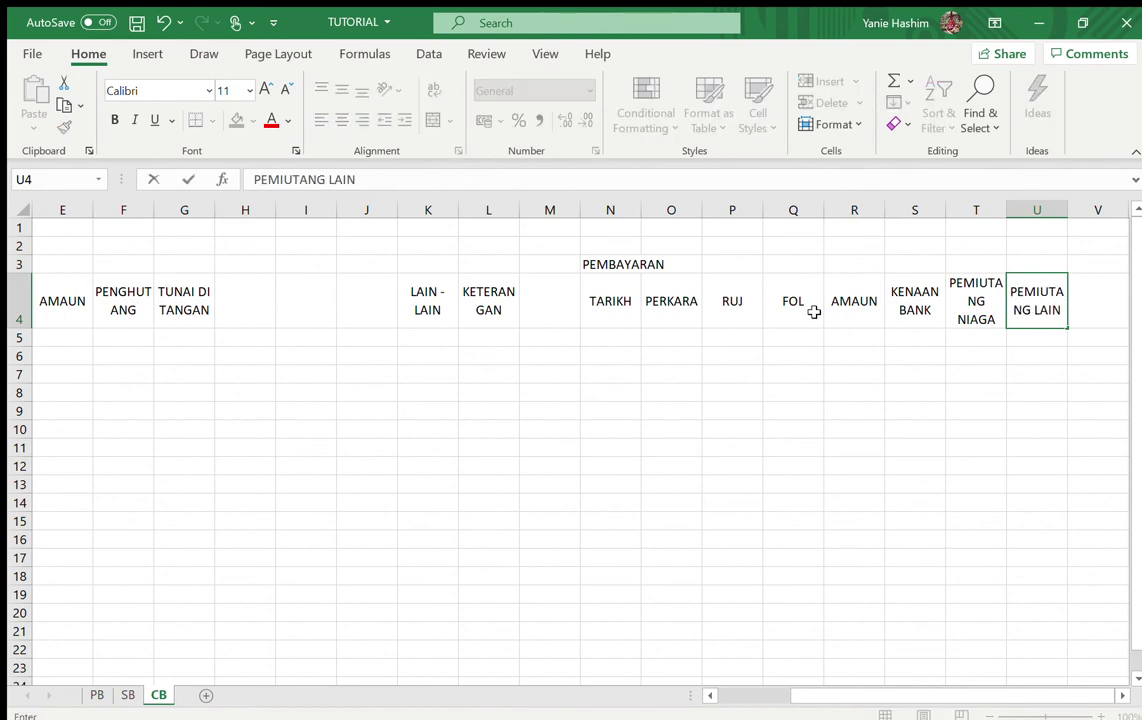
pyautogui.press('Tab')
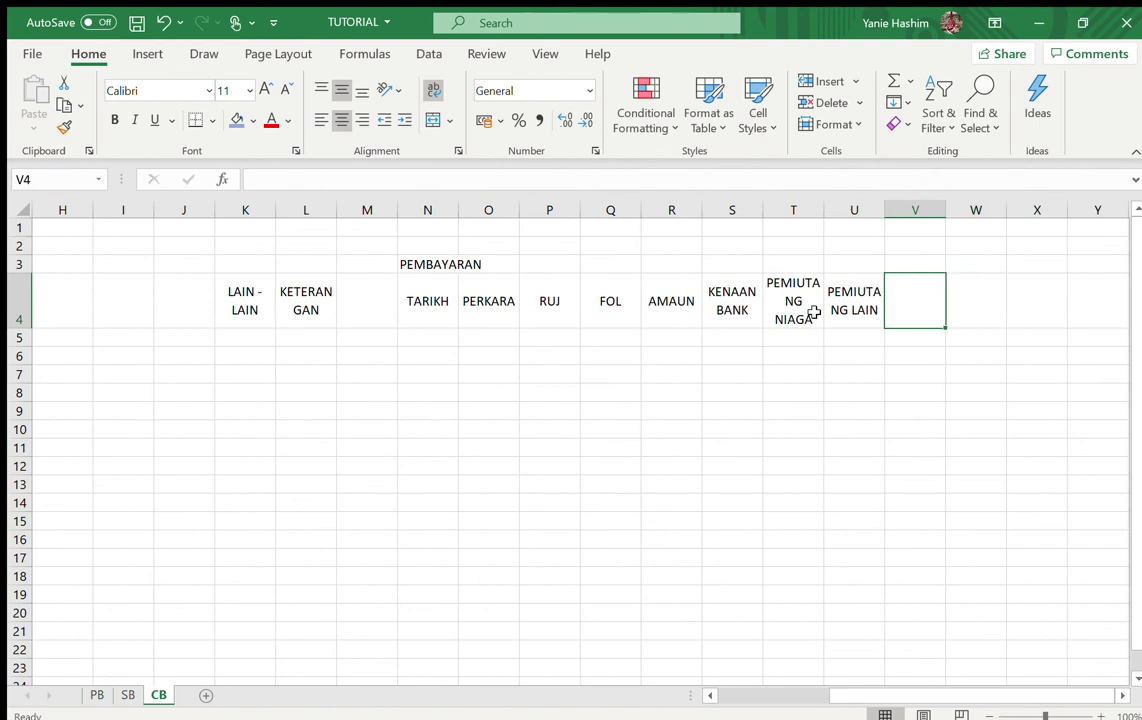
# Leave V4 to Y4 blank and enter the headings LAIN - LAIN in Z4 and KETERANGAN in AA4.
pyautogui.press('Right')
pyautogui.press('Right')
pyautogui.press('Right')
pyautogui.press('Right')
pyautogui.press('Right')
pyautogui.press('Right')
pyautogui.press('Right')
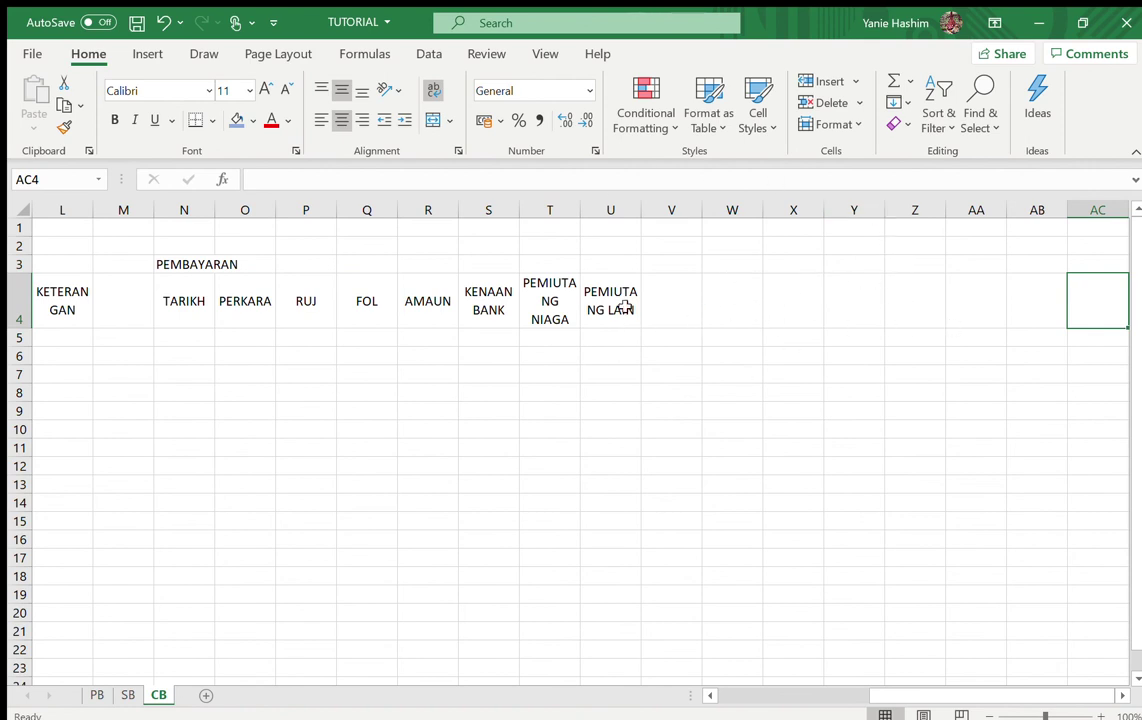
pyautogui.press('Left')
pyautogui.press('Left')
pyautogui.press('Left')
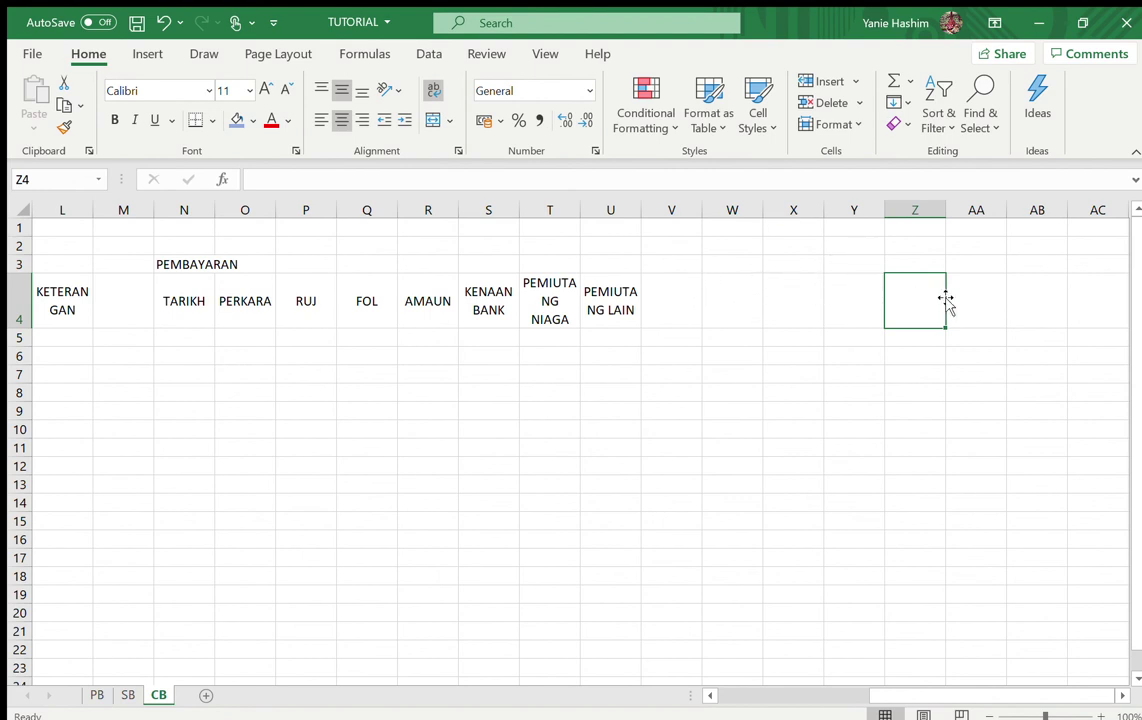
pyautogui.write('LAIN - LAIN')
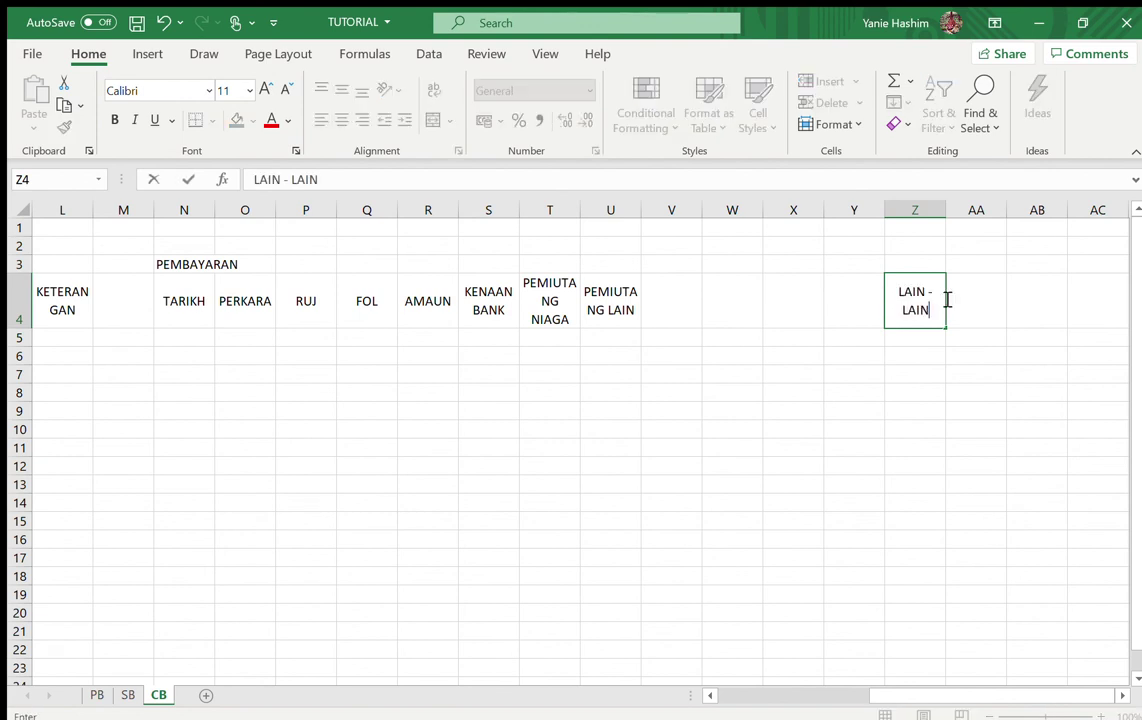
pyautogui.press('Tab')
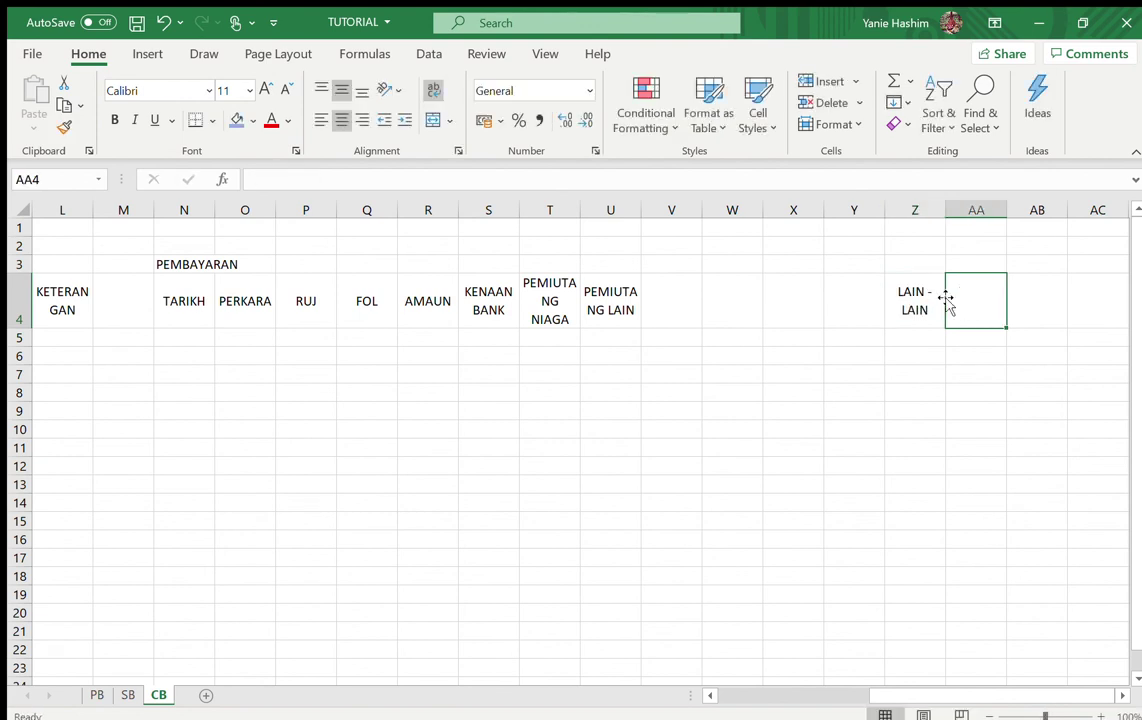
pyautogui.write('KETERANGAN')
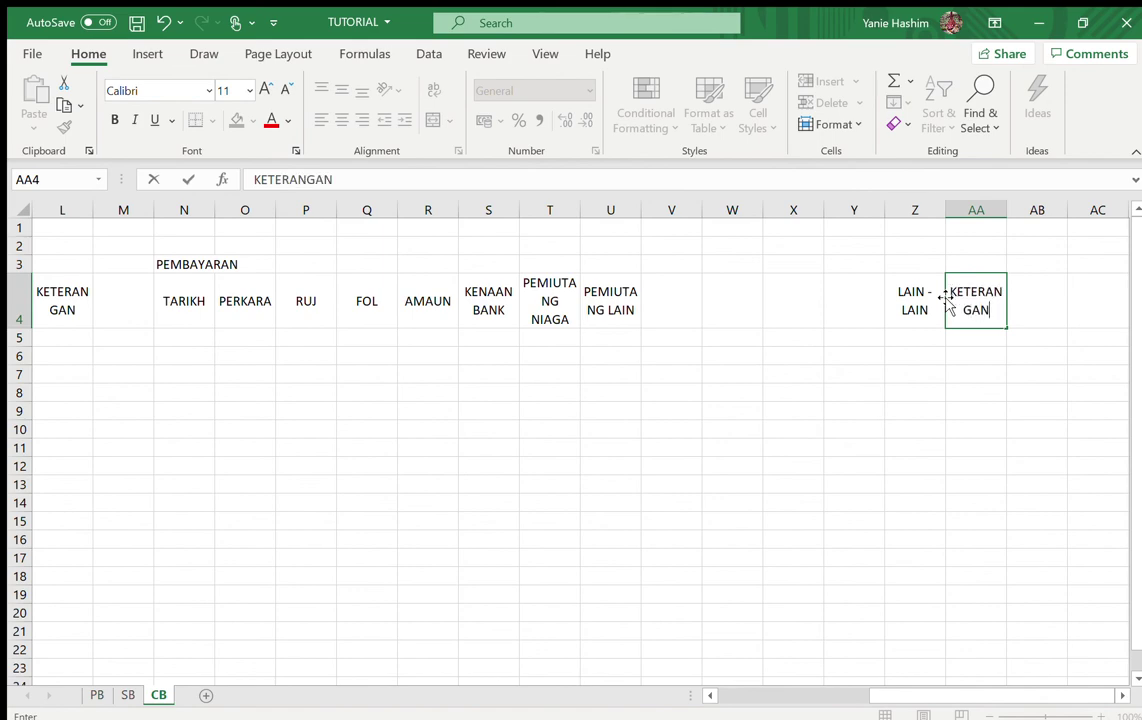
pyautogui.moveTo(985, 210)
pyautogui.mouseDown()
pyautogui.moveTo(525, 222)
pyautogui.moveTo(194, 195)
pyautogui.moveTo(5, 209)
pyautogui.moveTo(229, 209)
pyautogui.moveTo(238, 220)
pyautogui.mouseUp()
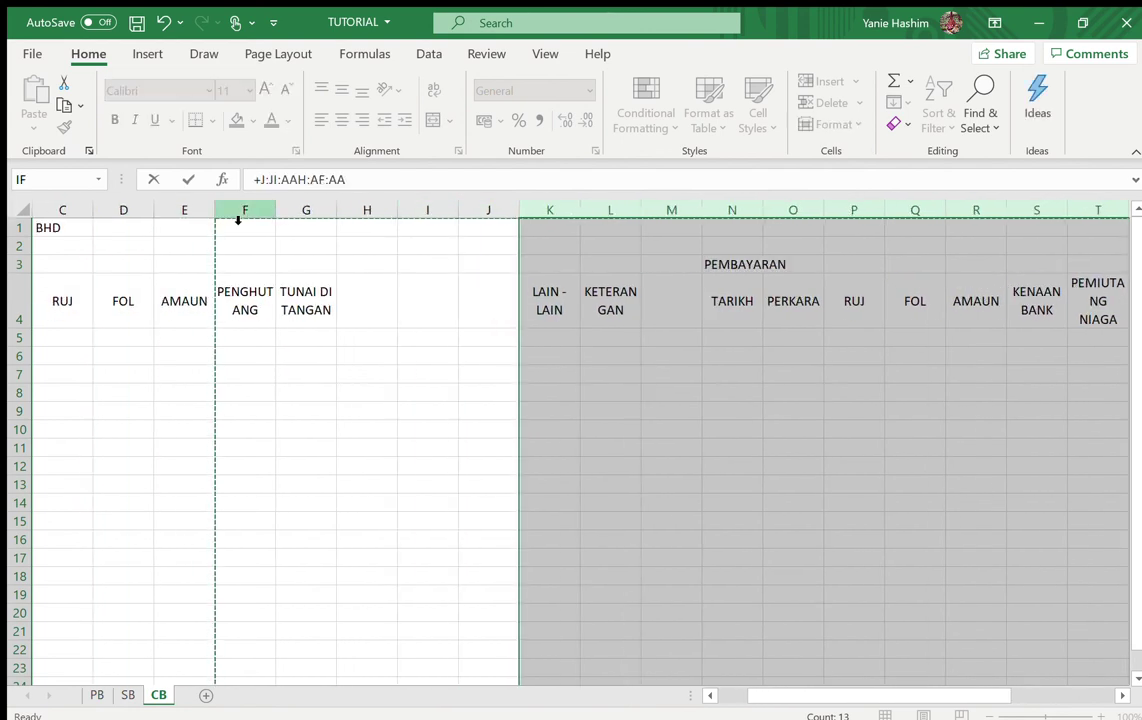
pyautogui.press('Escape')
pyautogui.click(413, 298)
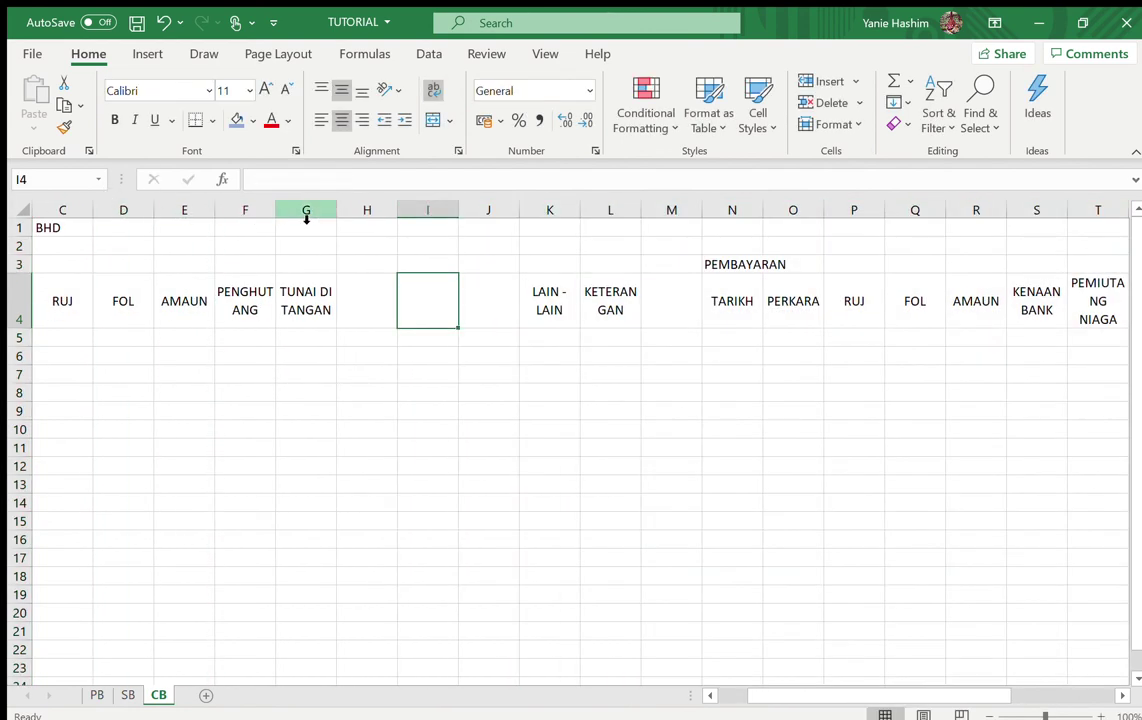
# AutoFit the widths of columns E through AA to their contents.
pyautogui.moveTo(199, 210)
pyautogui.mouseDown()
pyautogui.moveTo(632, 227)
pyautogui.moveTo(1032, 212)
pyautogui.moveTo(1138, 224)
pyautogui.moveTo(778, 216)
pyautogui.mouseUp()
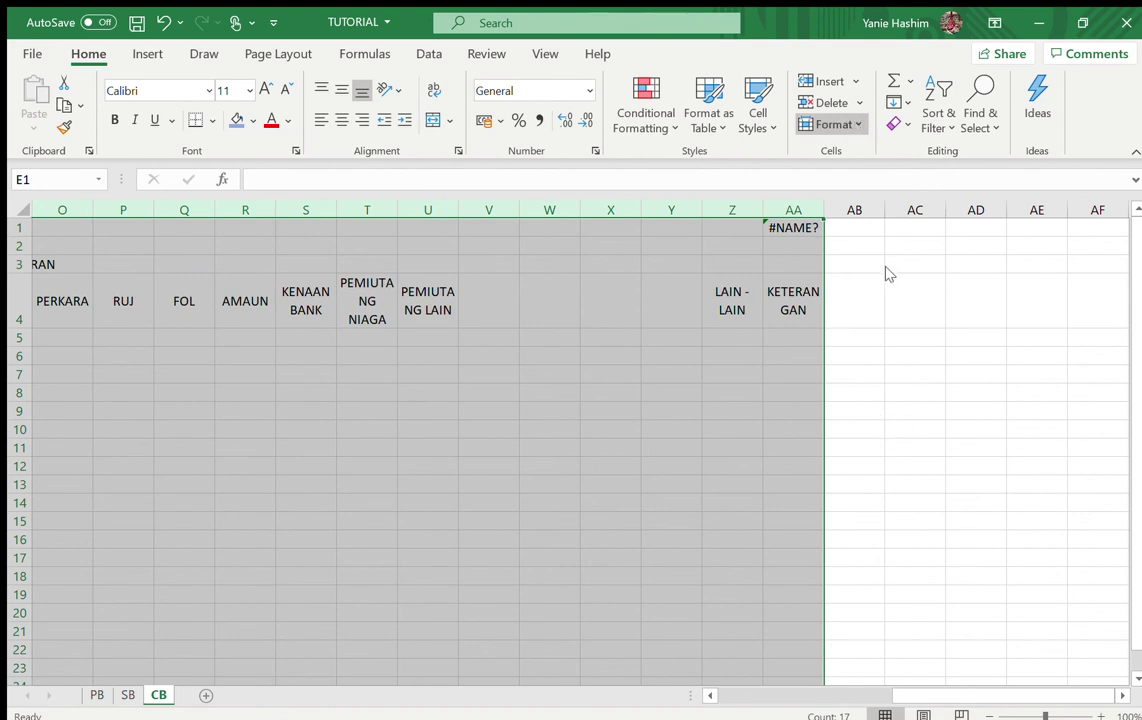
pyautogui.hscroll(-5, 885, 263)
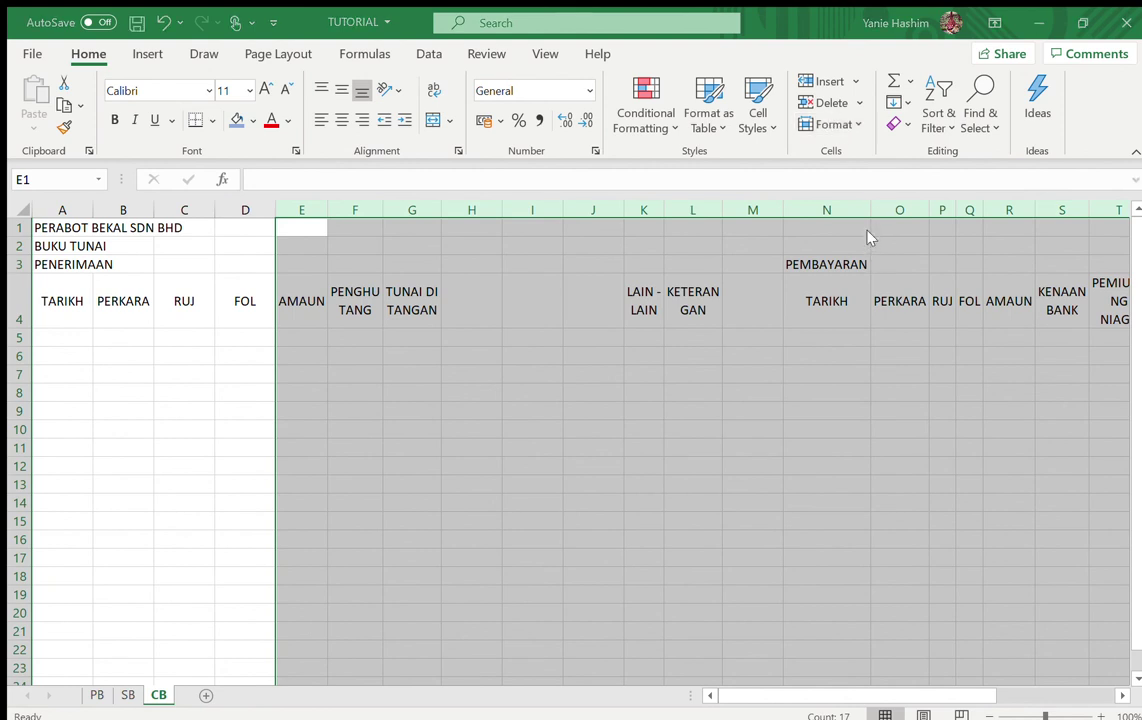
# Widen columns E through AA to one equal width and clear the stray entry in AA1.
pyautogui.hotkey('ctrl', 'z')
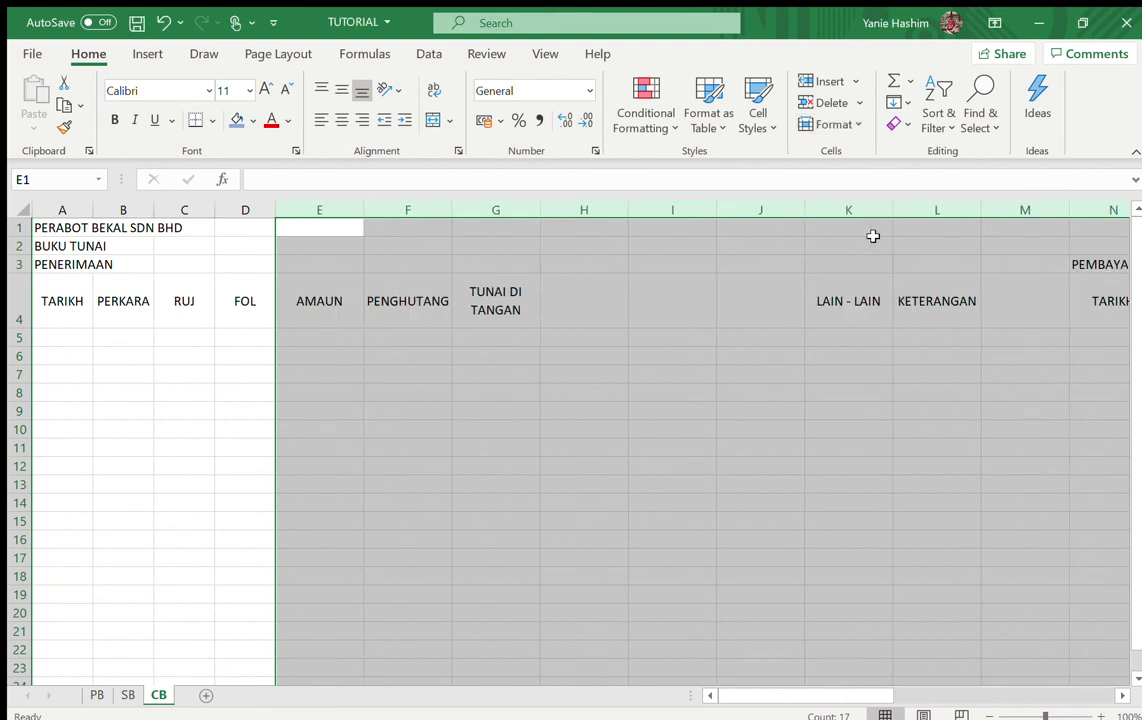
pyautogui.moveTo(803, 690); pyautogui.dragTo(825, 686)
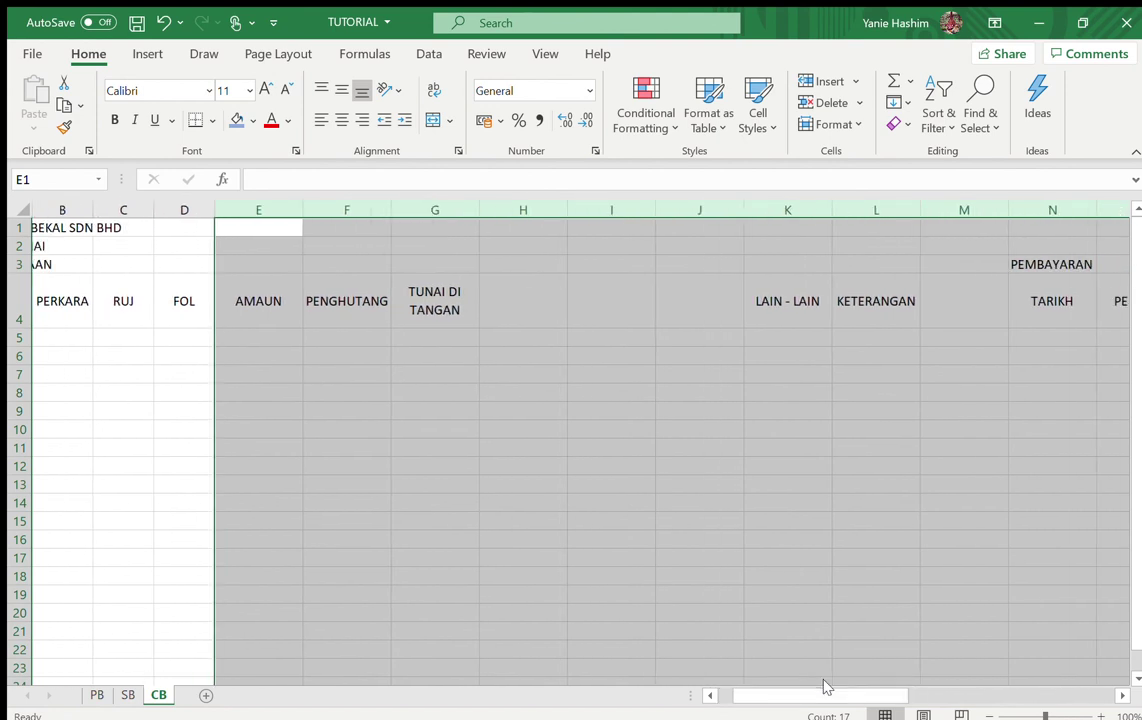
pyautogui.moveTo(851, 689); pyautogui.dragTo(1022, 701)
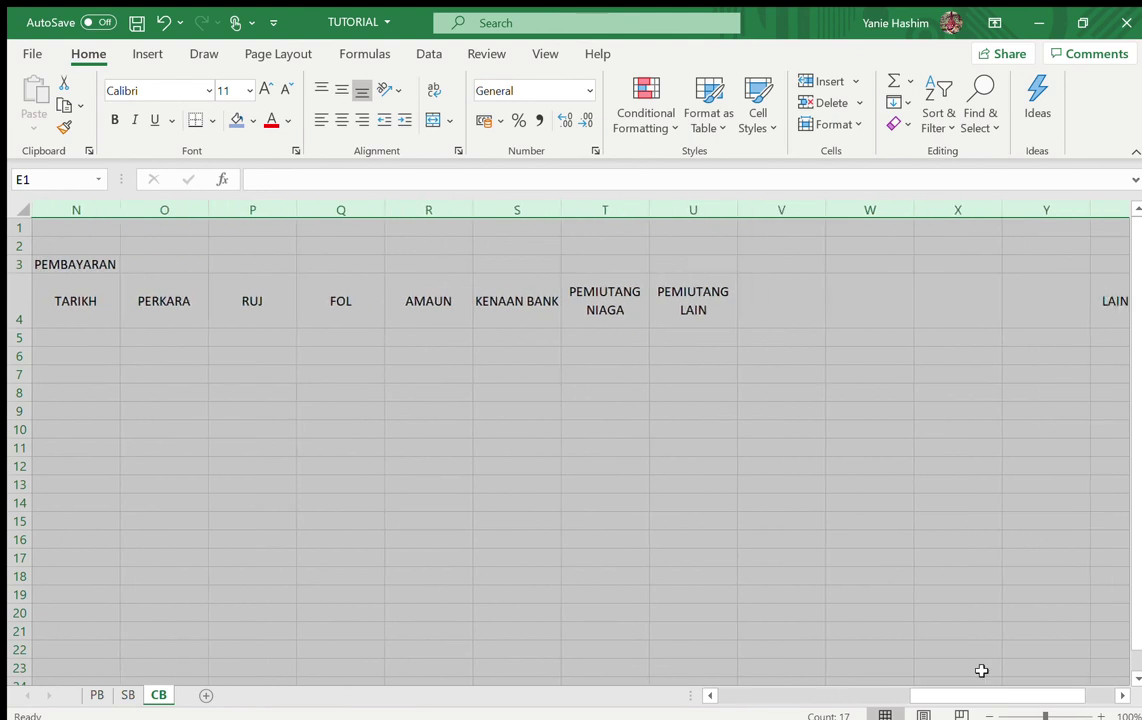
pyautogui.moveTo(923, 690); pyautogui.dragTo(1104, 688)
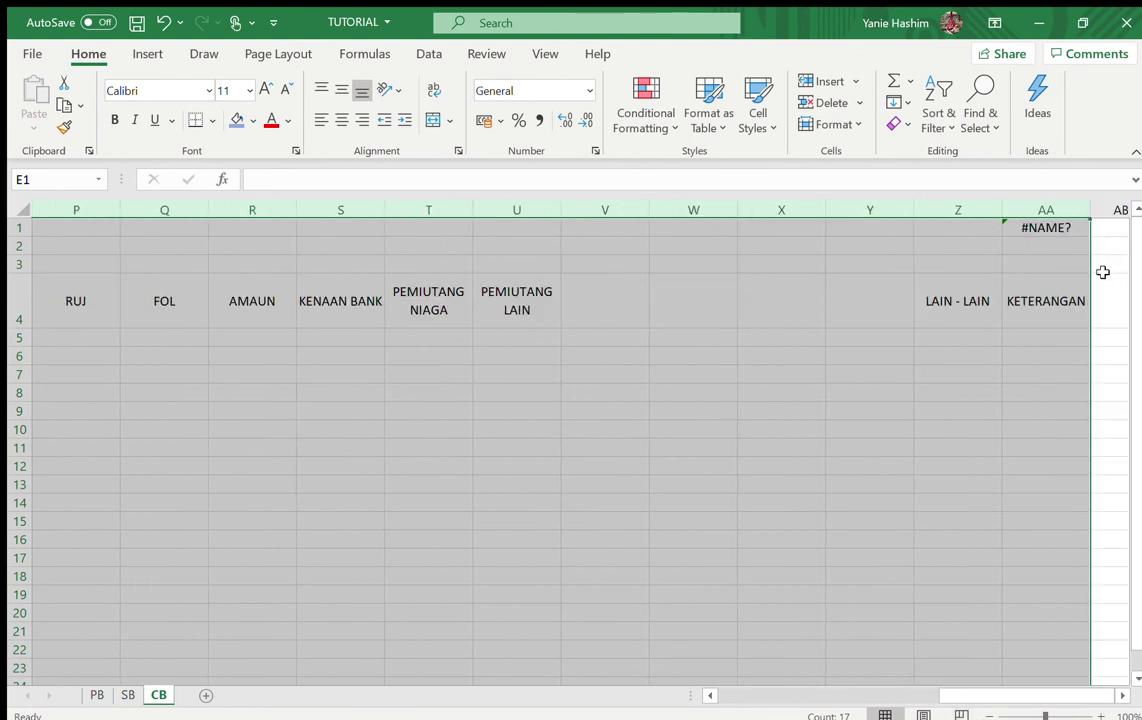
pyautogui.click(1046, 227)
pyautogui.press('Delete')
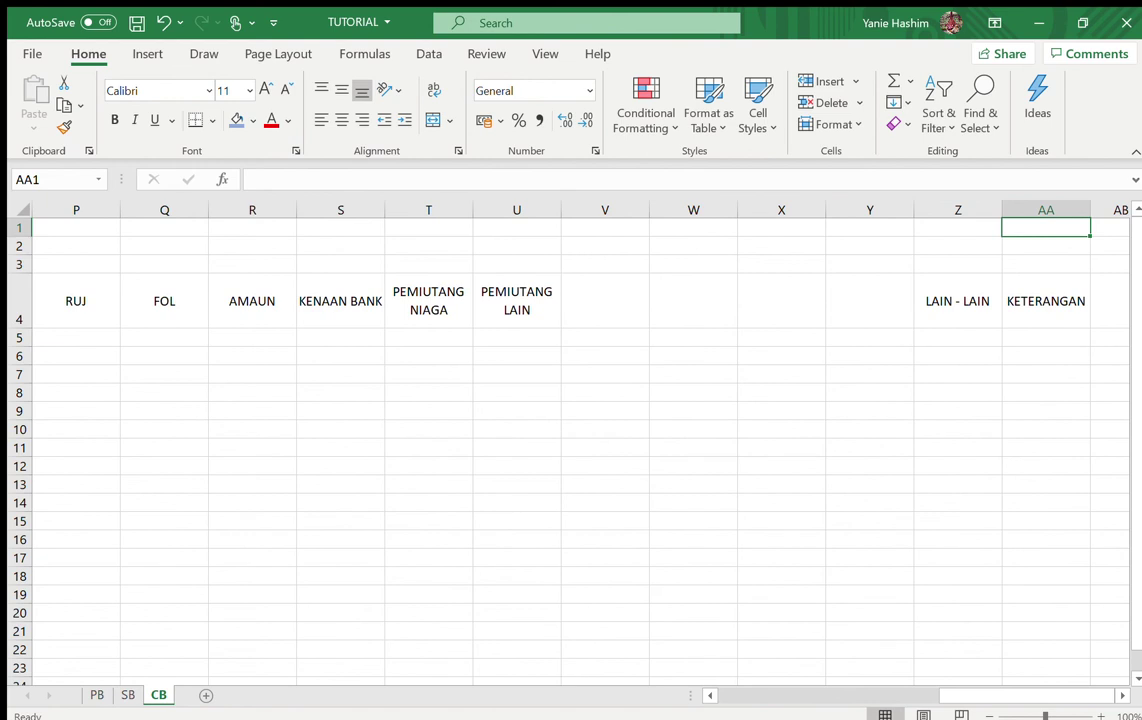
# Narrow the two FOL columns, D and Q, to the same width, leaving slight room around the heading.
pyautogui.moveTo(945, 695); pyautogui.dragTo(749, 706)
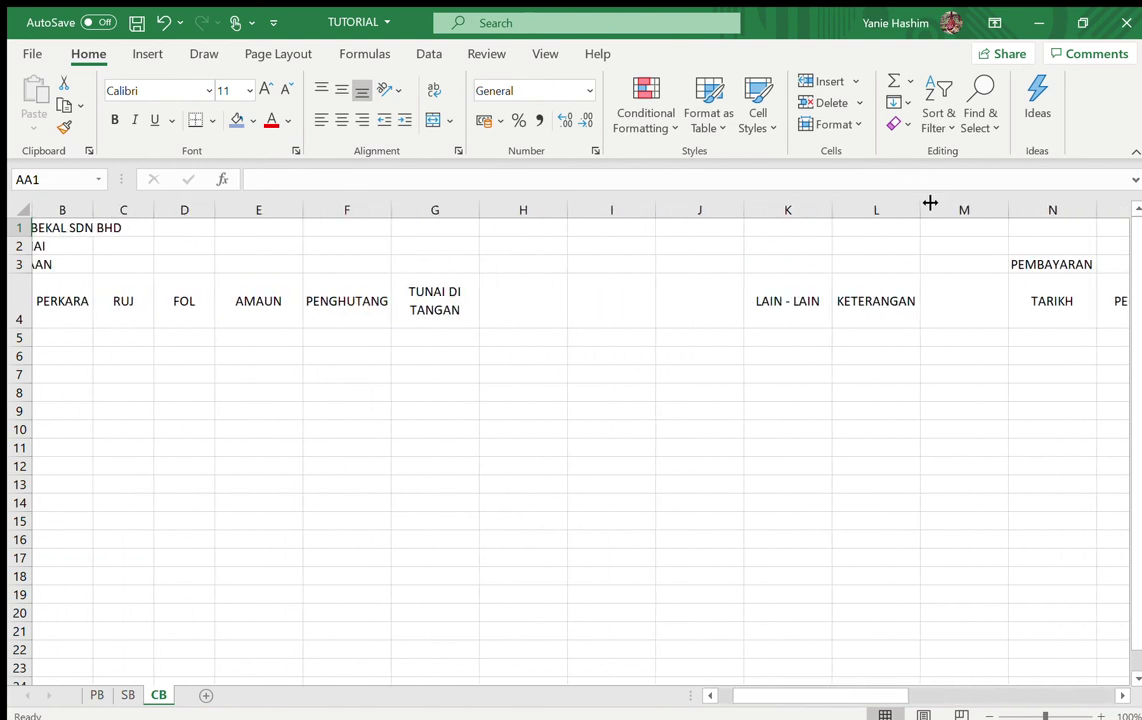
pyautogui.click(209, 212)
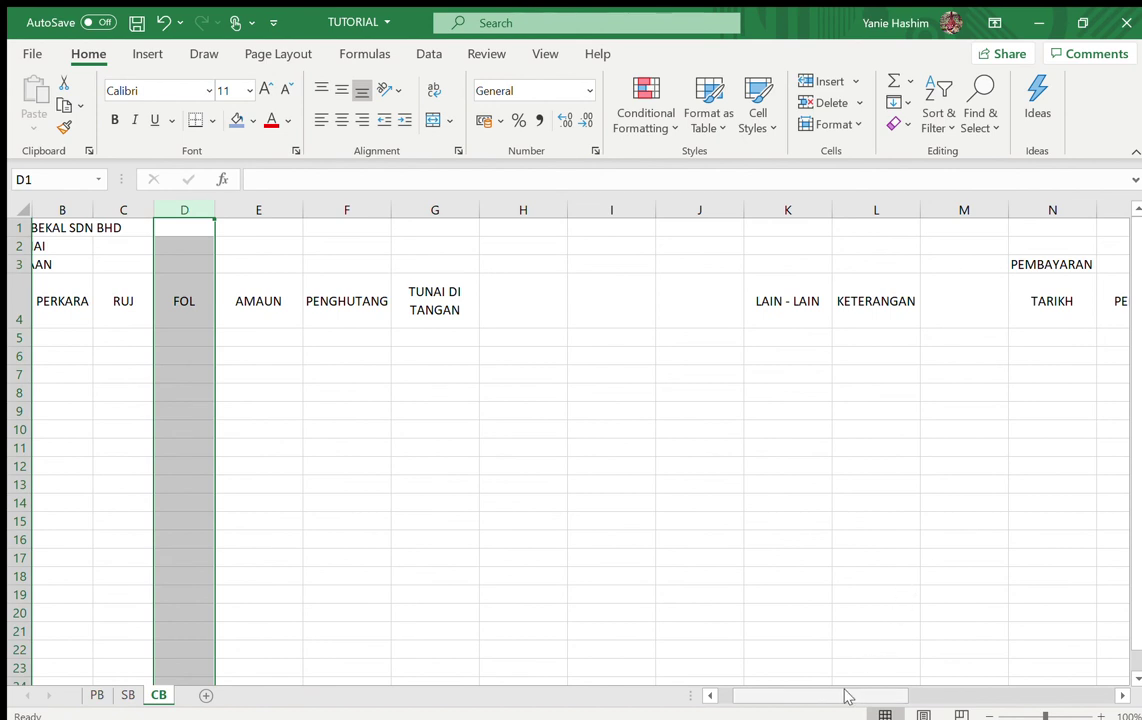
pyautogui.moveTo(849, 694); pyautogui.dragTo(940, 686)
pyautogui.click(889, 211)
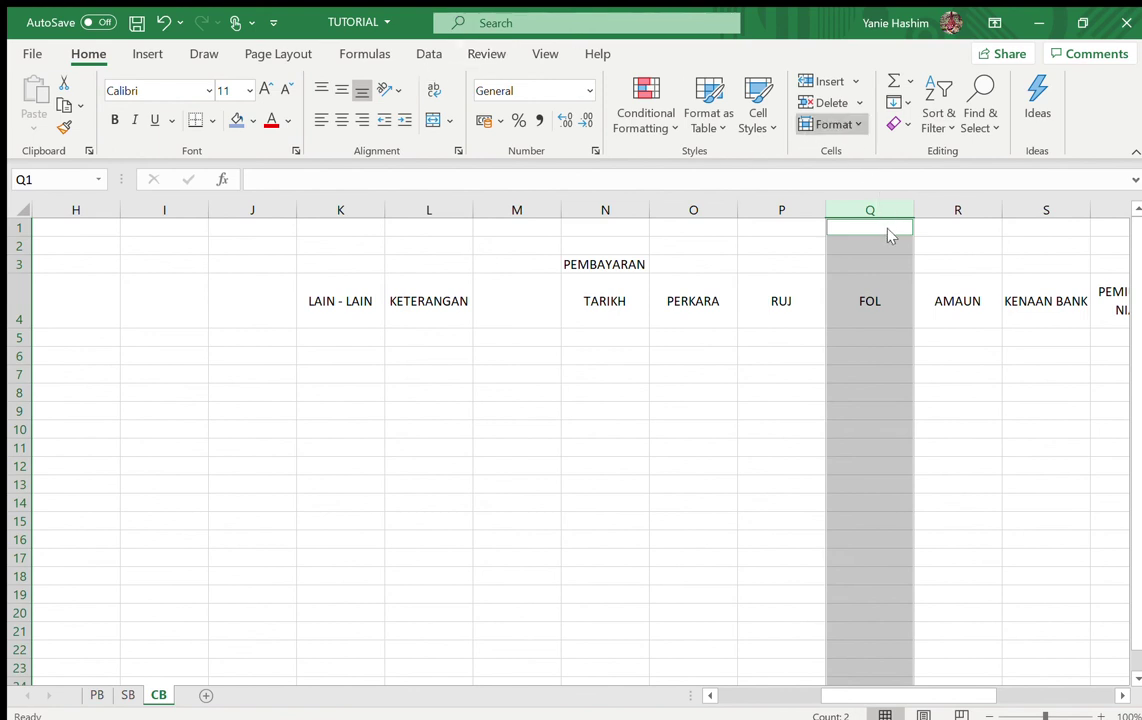
pyautogui.hotkey('alt', 'h')
pyautogui.press('o')
pyautogui.press('i')
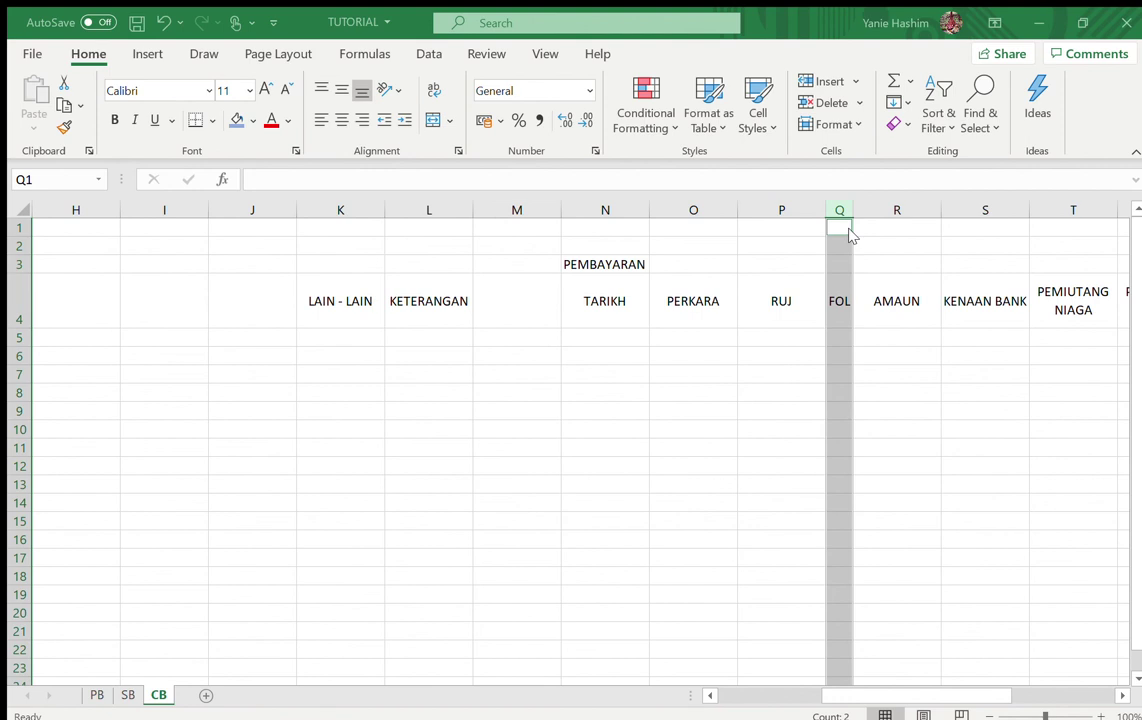
pyautogui.hotkey('alt', 'h')
pyautogui.press('o')
pyautogui.press('i')
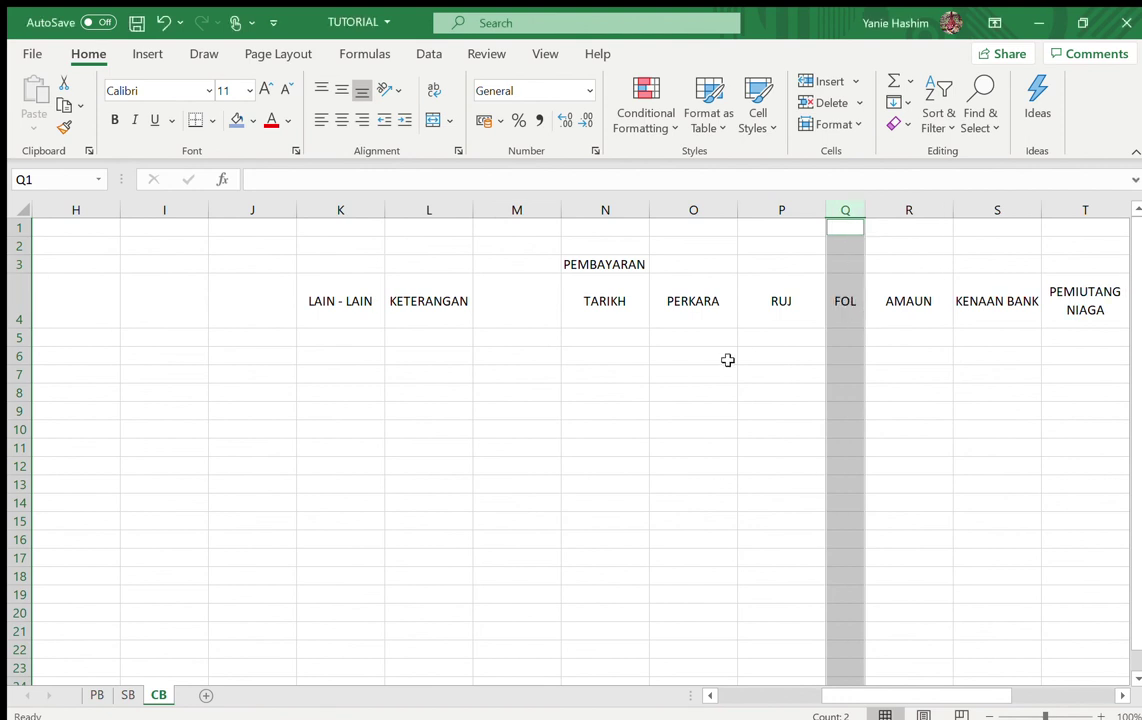
pyautogui.click(775, 351)
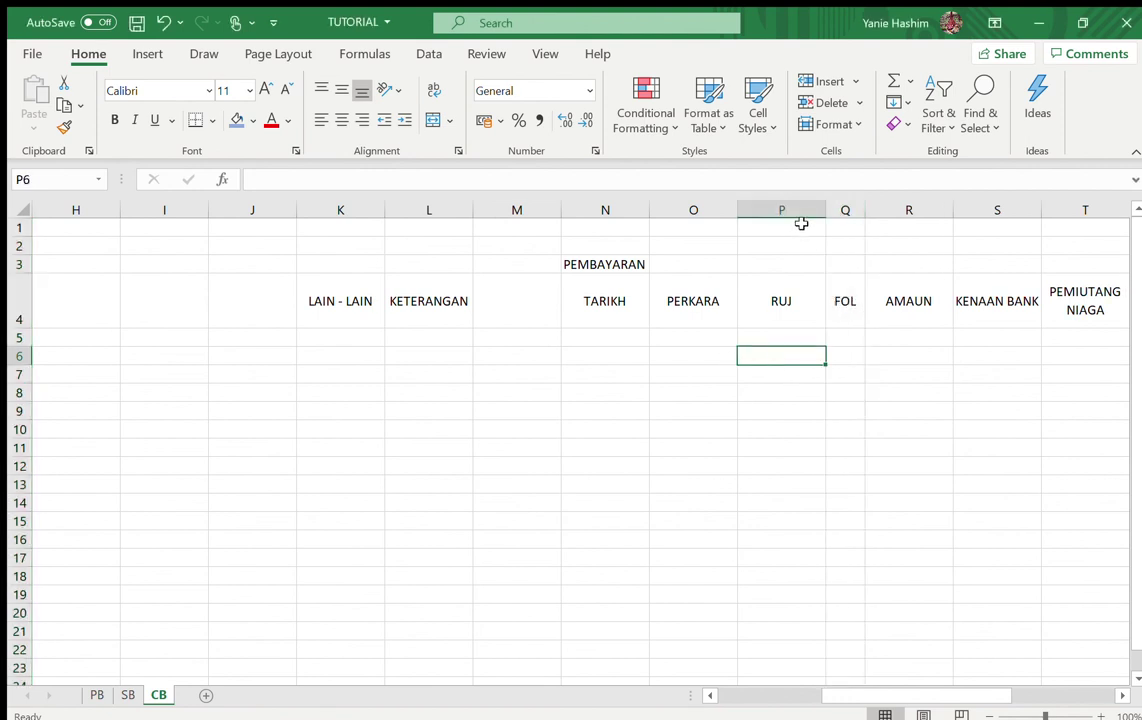
# Widen the two PERKARA columns, B and O, to the same width so they can hold longer descriptions.
pyautogui.click(701, 211)
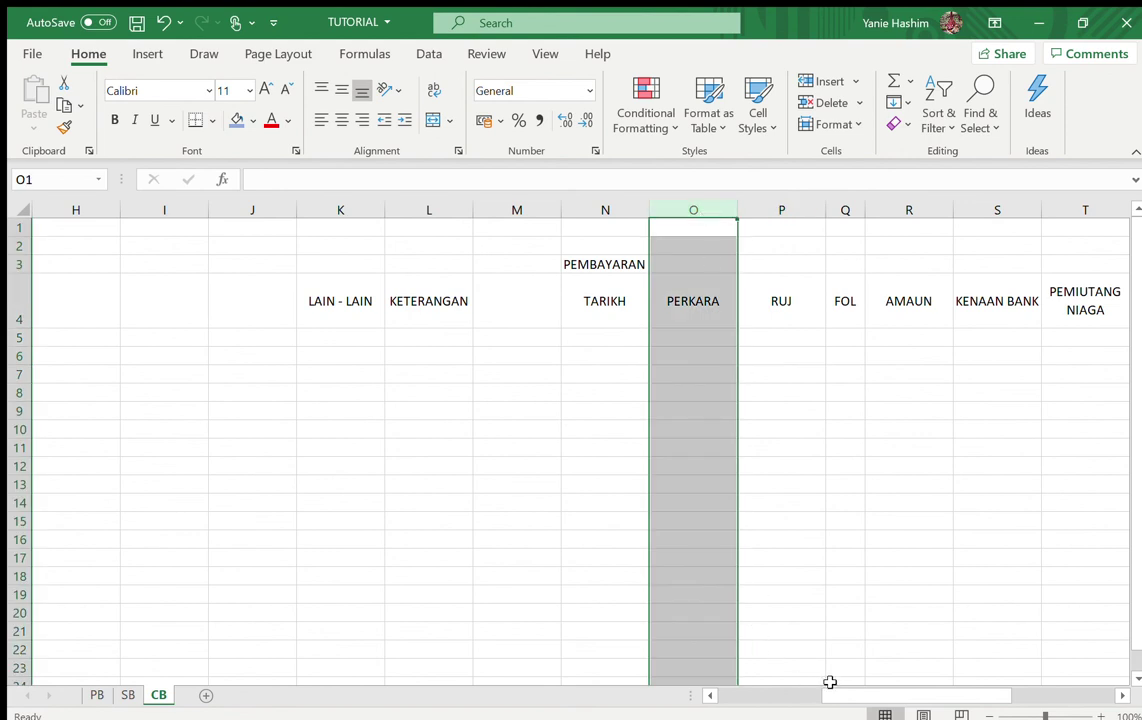
pyautogui.moveTo(840, 694); pyautogui.dragTo(680, 697)
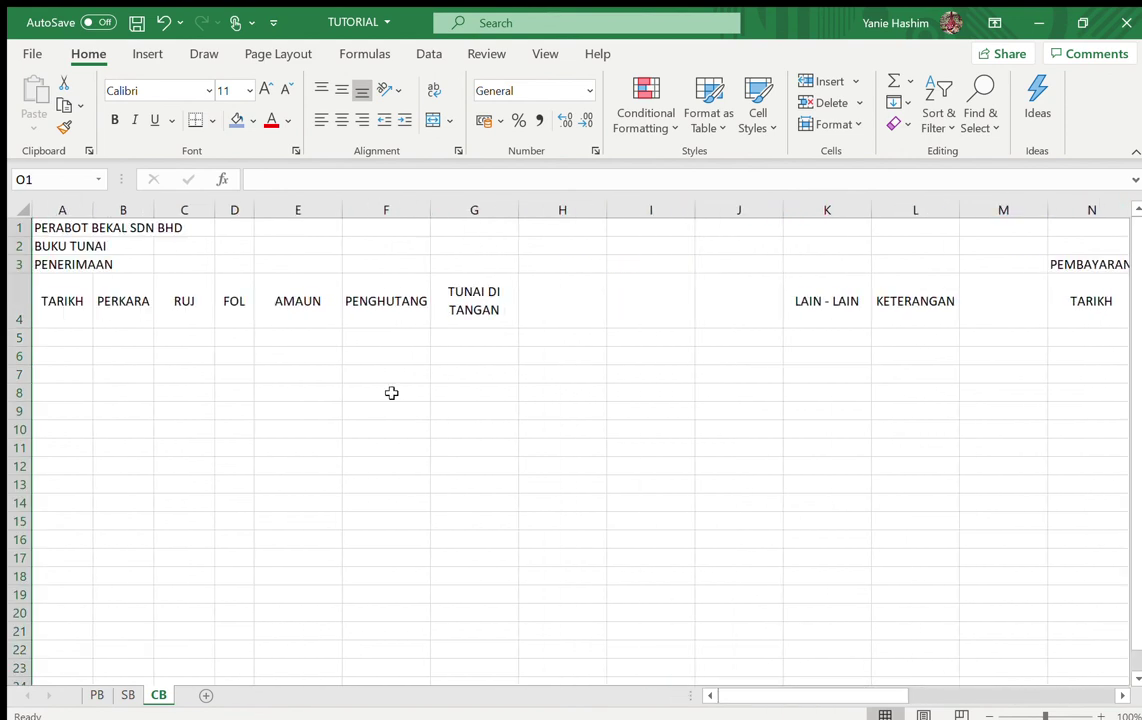
pyautogui.click(124, 213)
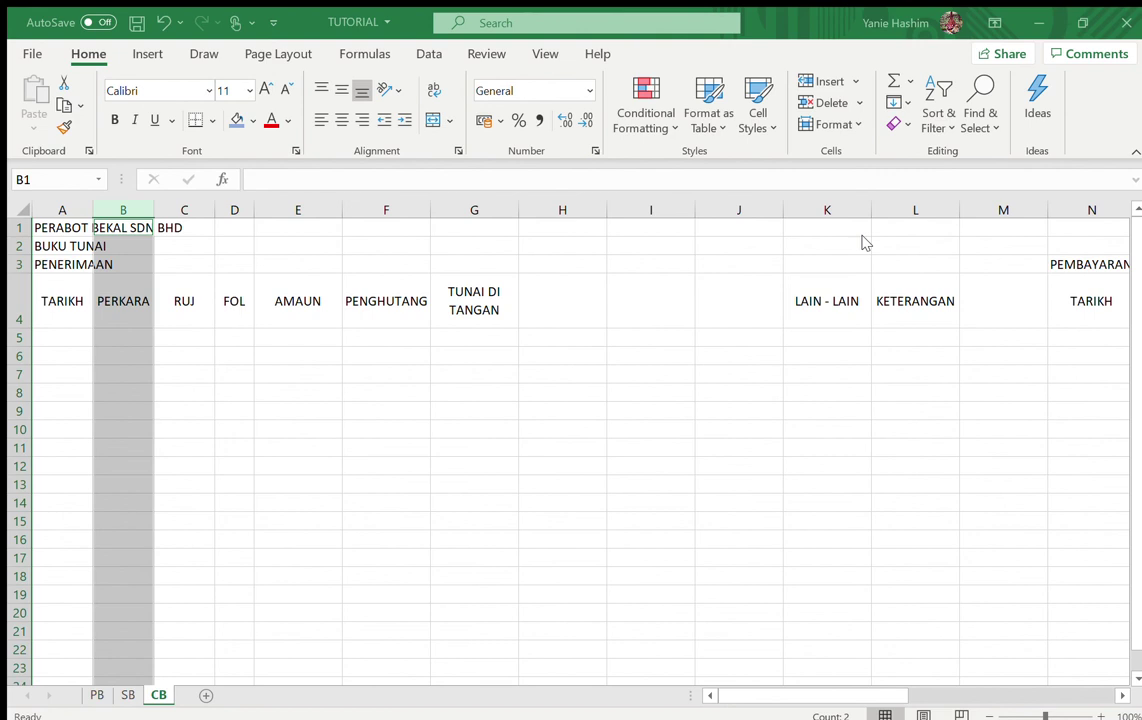
pyautogui.hotkey('alt', 'h')
pyautogui.press('o')
pyautogui.press('i')
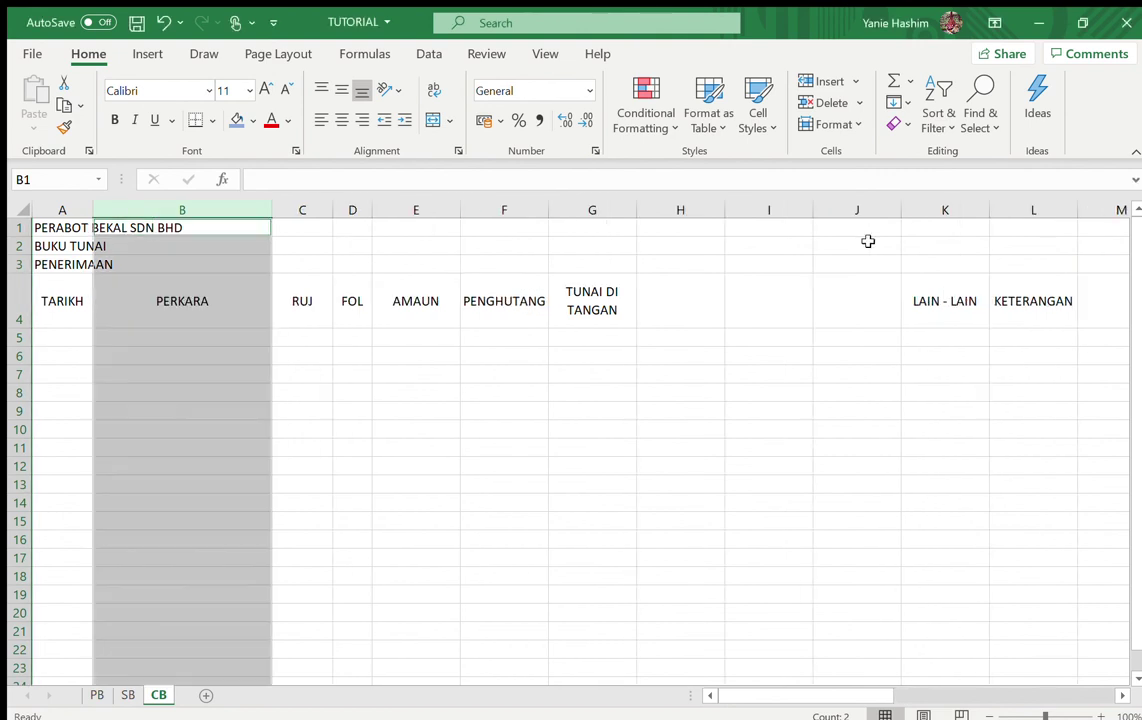
pyautogui.click(504, 410)
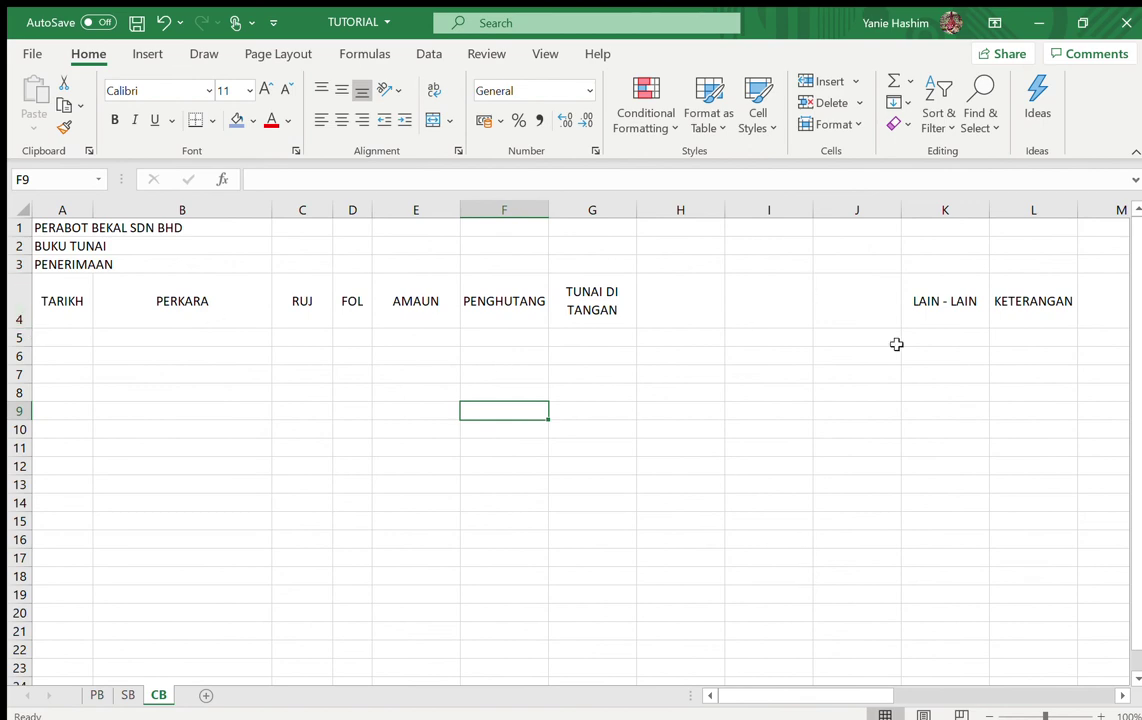
# Widen the RUJ column C in the receipts section to match the RUJ column P.
pyautogui.moveTo(878, 690); pyautogui.dragTo(813, 708)
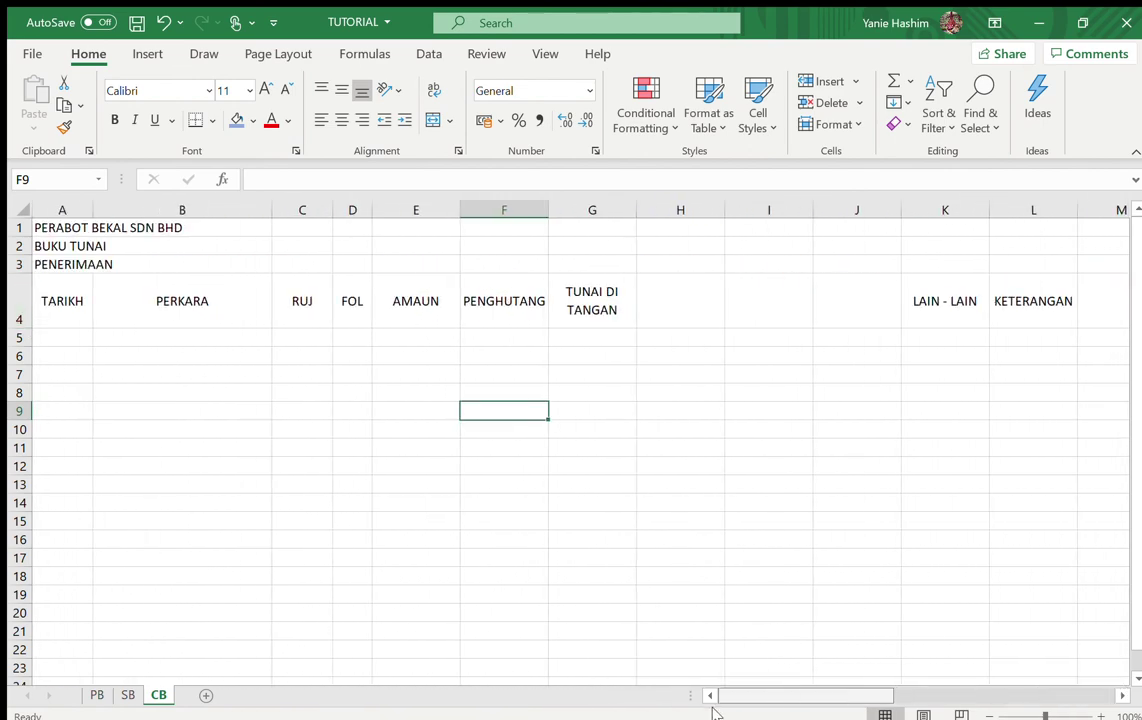
pyautogui.click(315, 207)
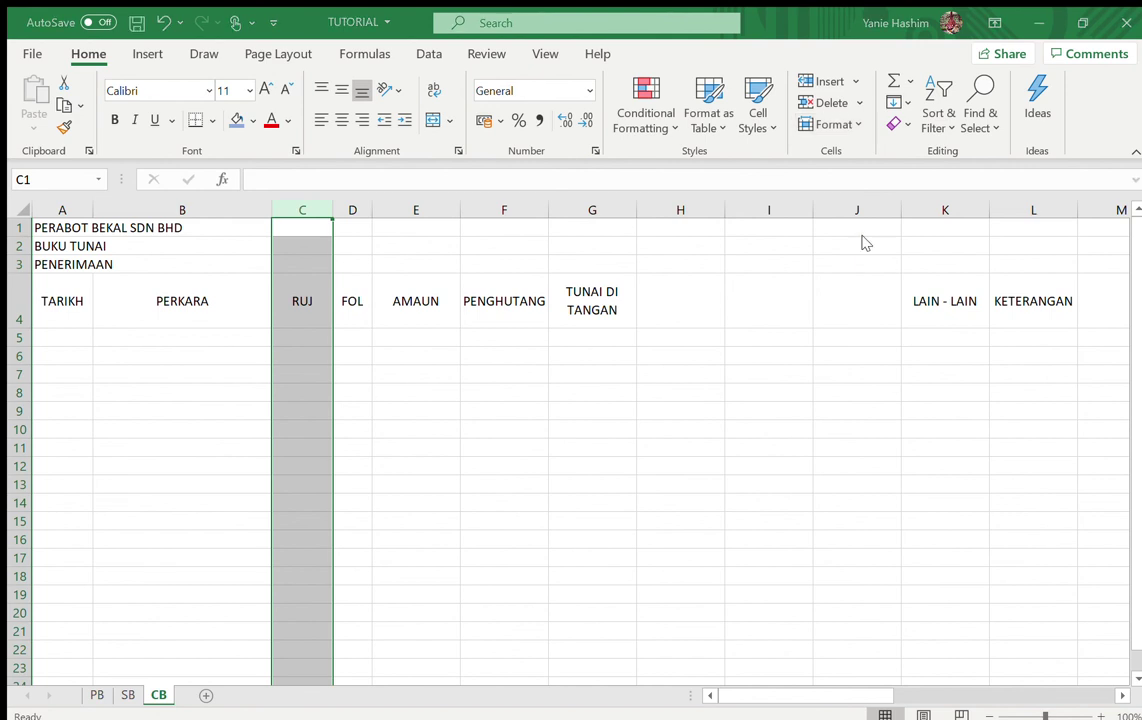
pyautogui.hotkey('ctrl', 'z')
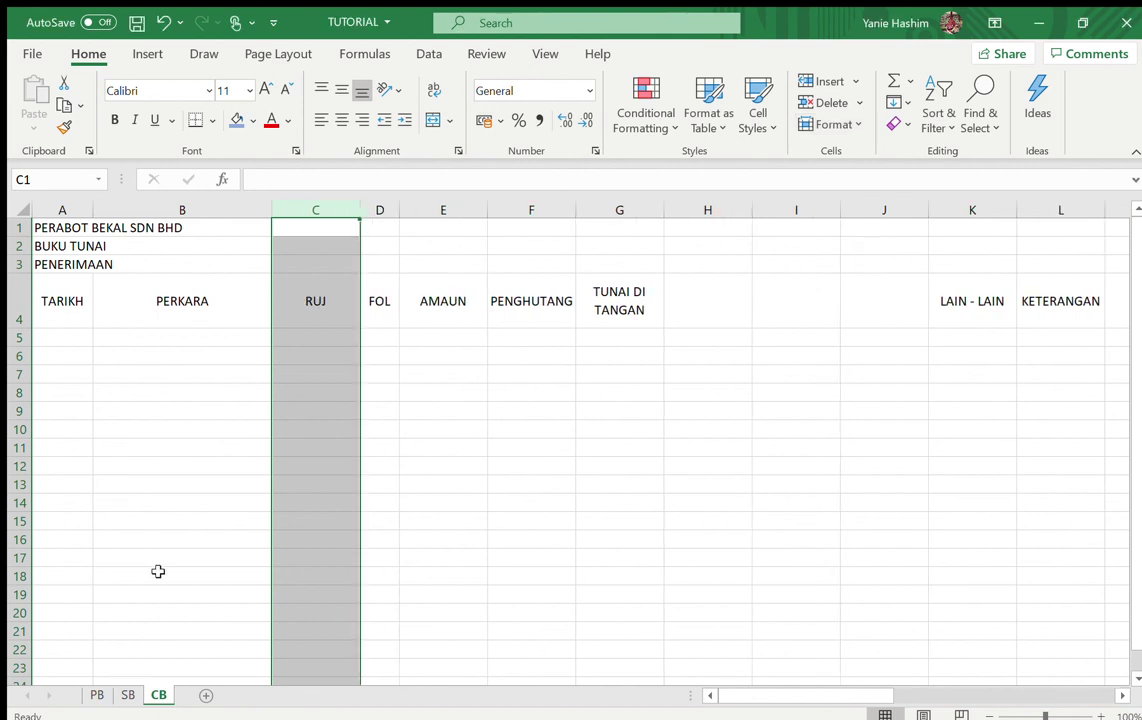
pyautogui.click(84, 334)
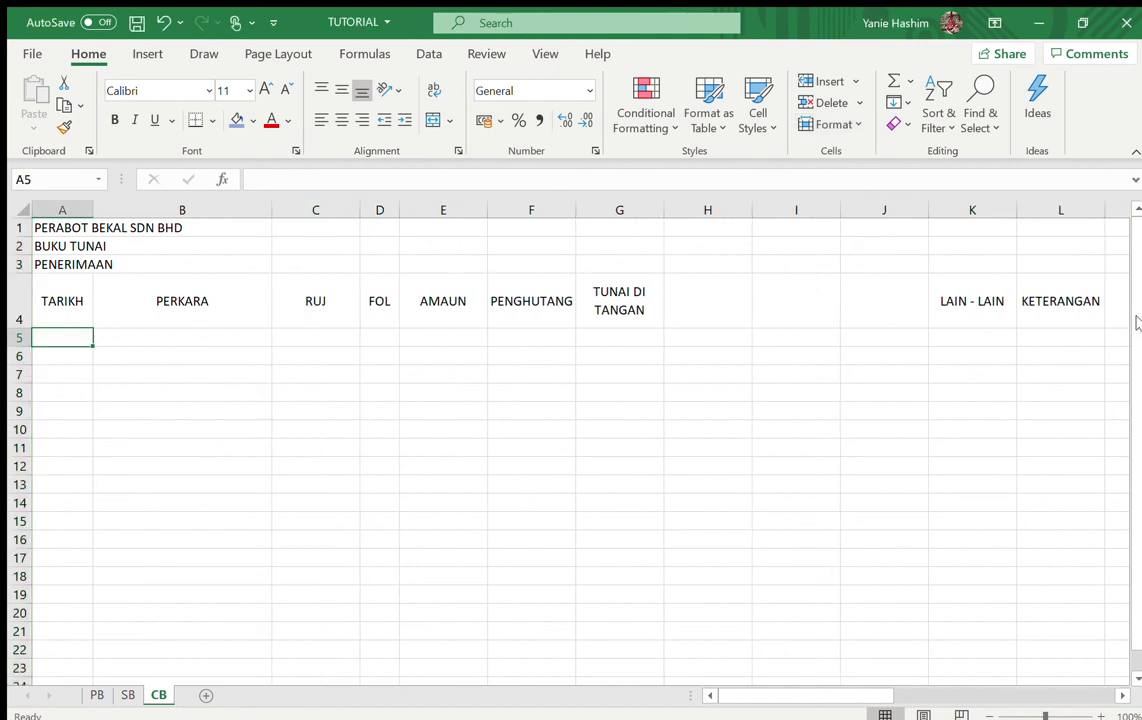
# Set the two TARIKH columns, A and N, to the same width, just wider than the heading.
pyautogui.click(84, 210)
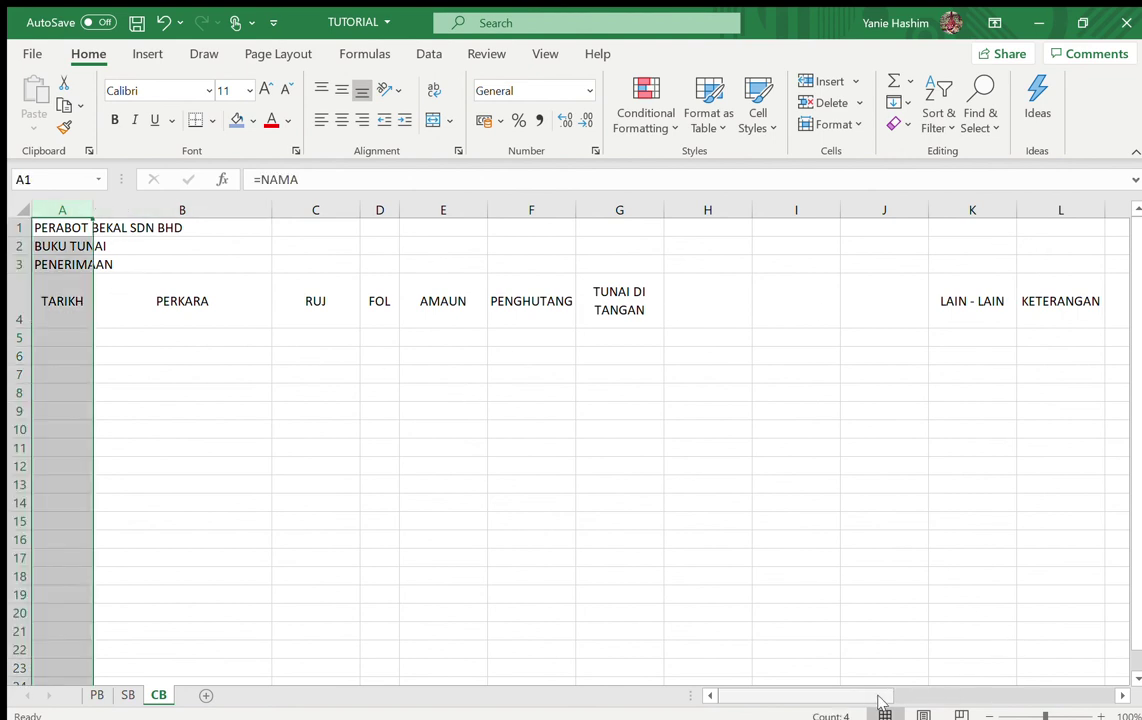
pyautogui.moveTo(883, 697); pyautogui.dragTo(1000, 687)
pyautogui.click(520, 210)
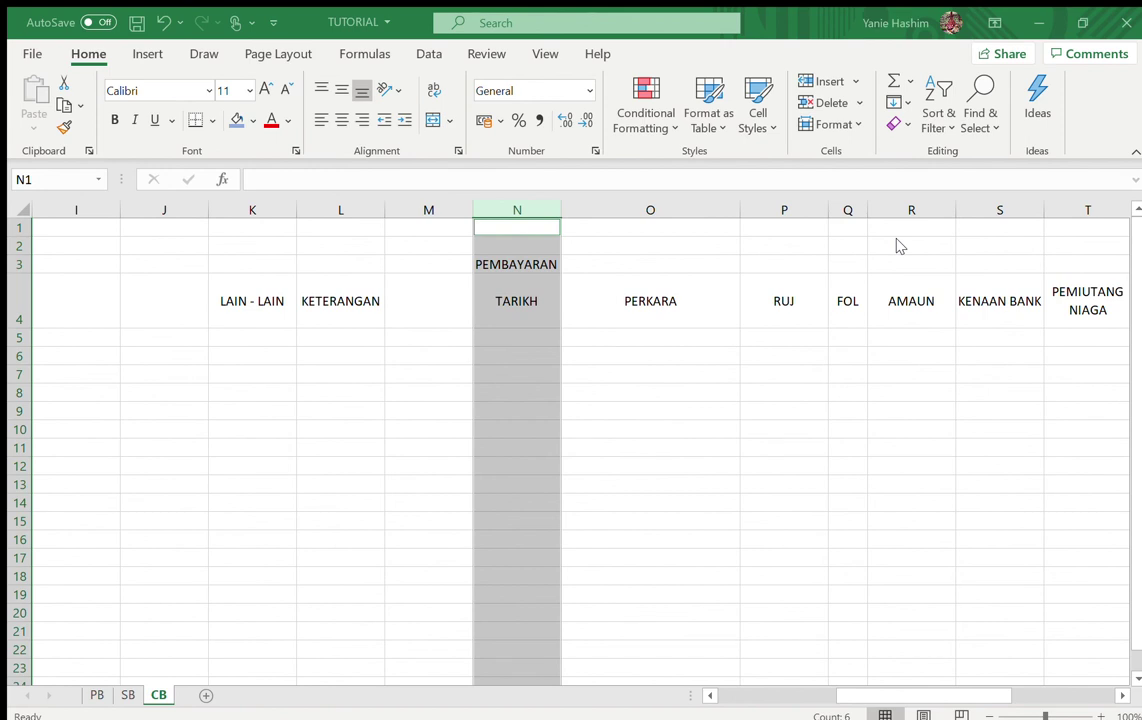
pyautogui.hotkey('ctrl', 'z')
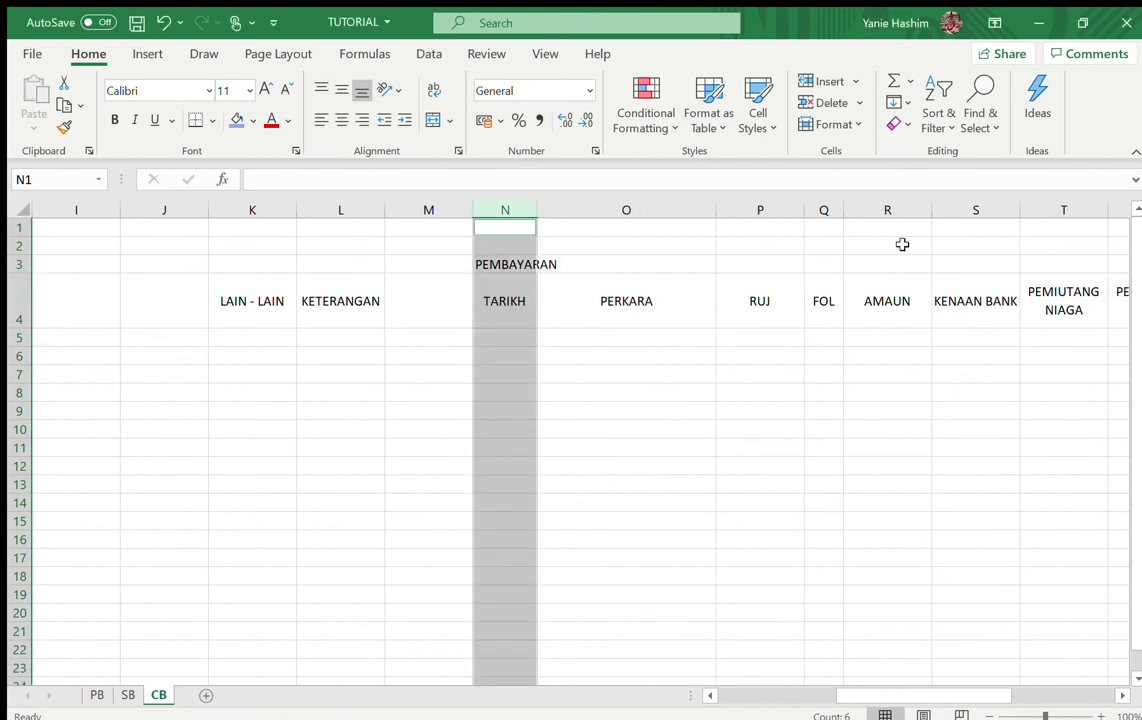
pyautogui.click(600, 430)
# Reduce the height of heading row 4 to fit its two-line headings.
pyautogui.moveTo(897, 697); pyautogui.dragTo(665, 698)
pyautogui.click(19, 303)
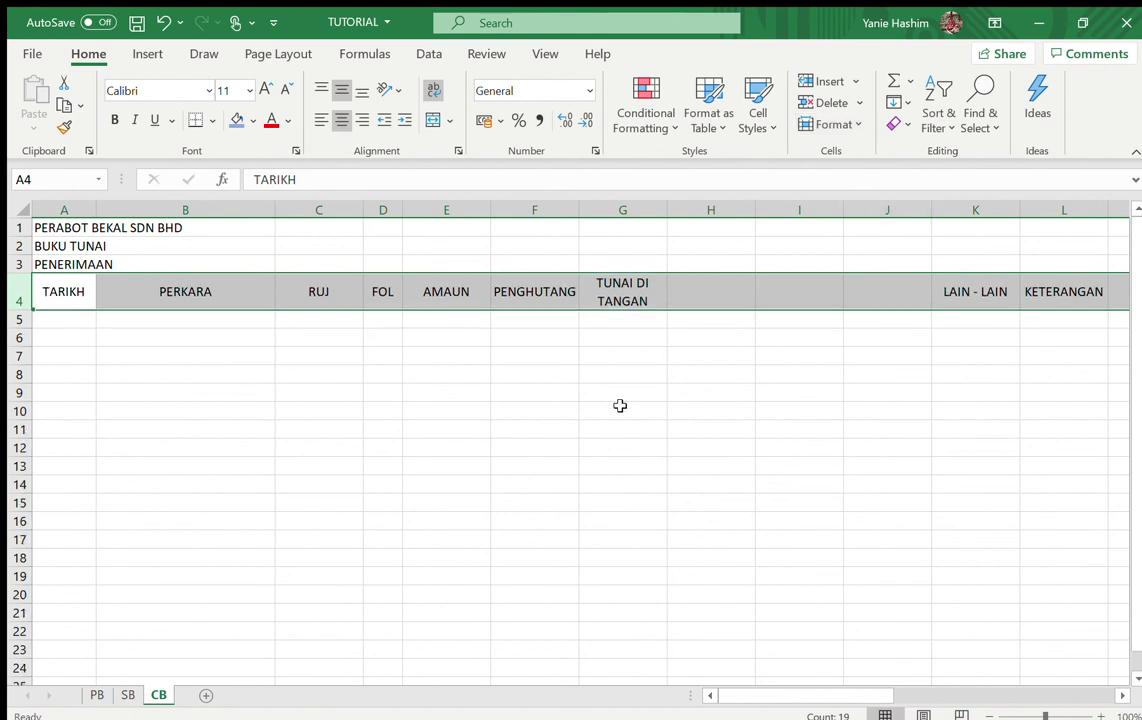
pyautogui.click(280, 400)
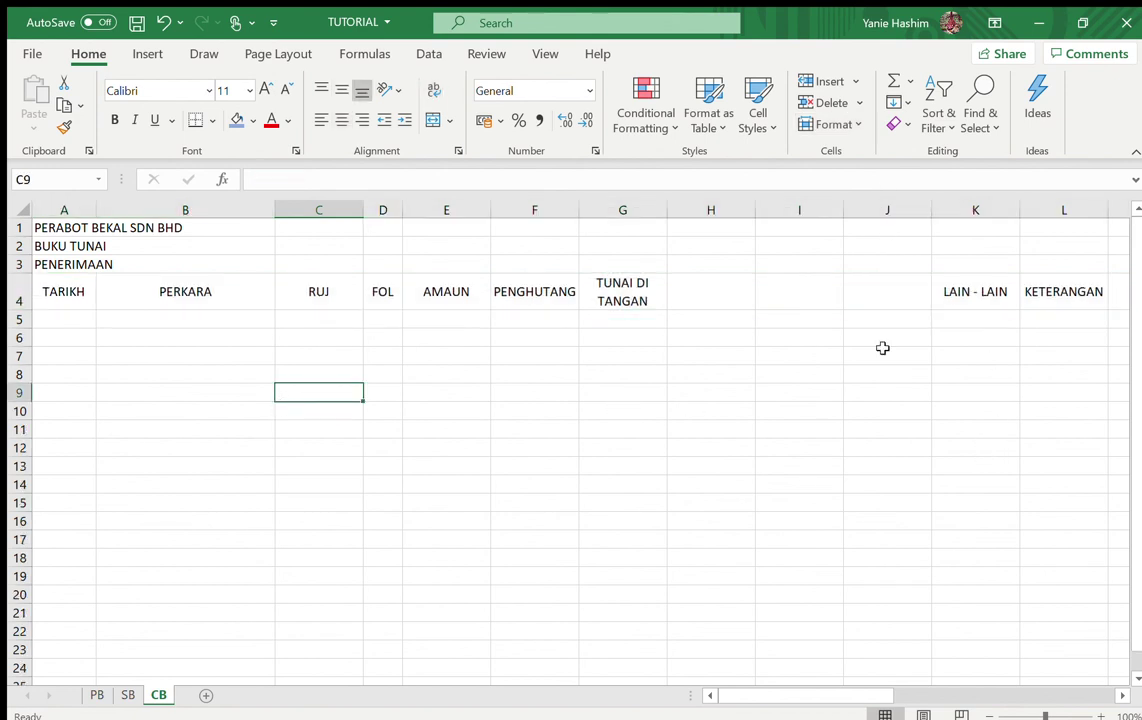
# Narrow the blank column M to a thin divider between the receipts and payments sections.
pyautogui.moveTo(867, 693); pyautogui.dragTo(933, 688)
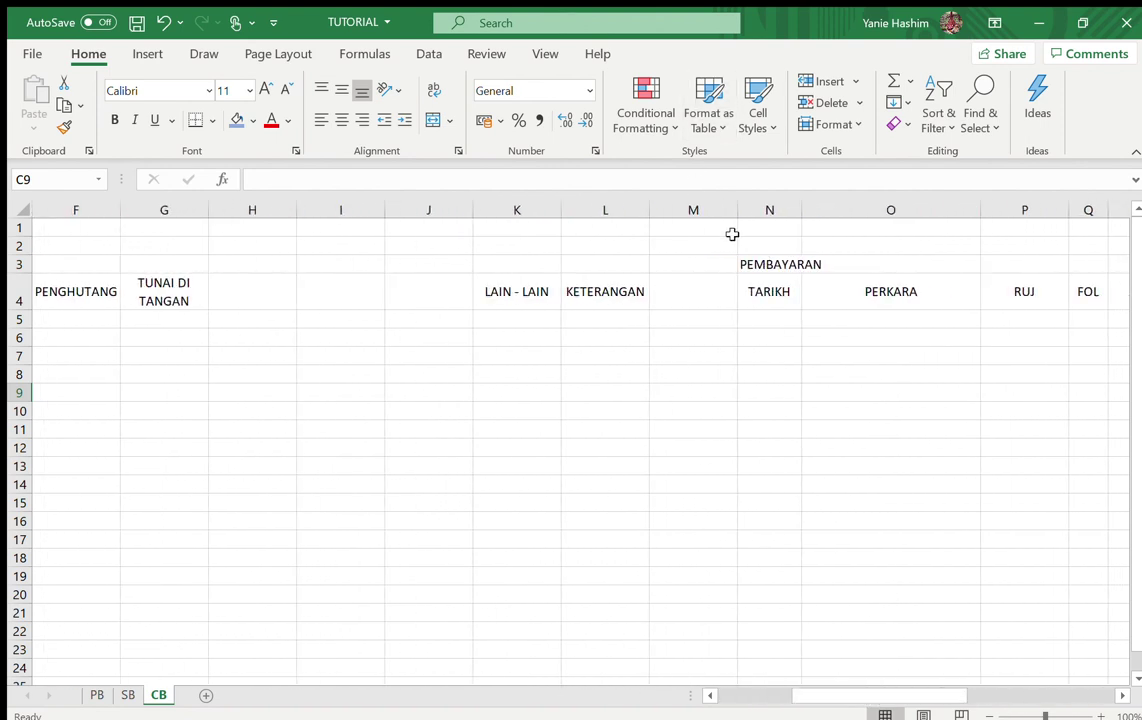
pyautogui.moveTo(738, 204); pyautogui.dragTo(736, 210)
pyautogui.moveTo(660, 215); pyautogui.dragTo(657, 212)
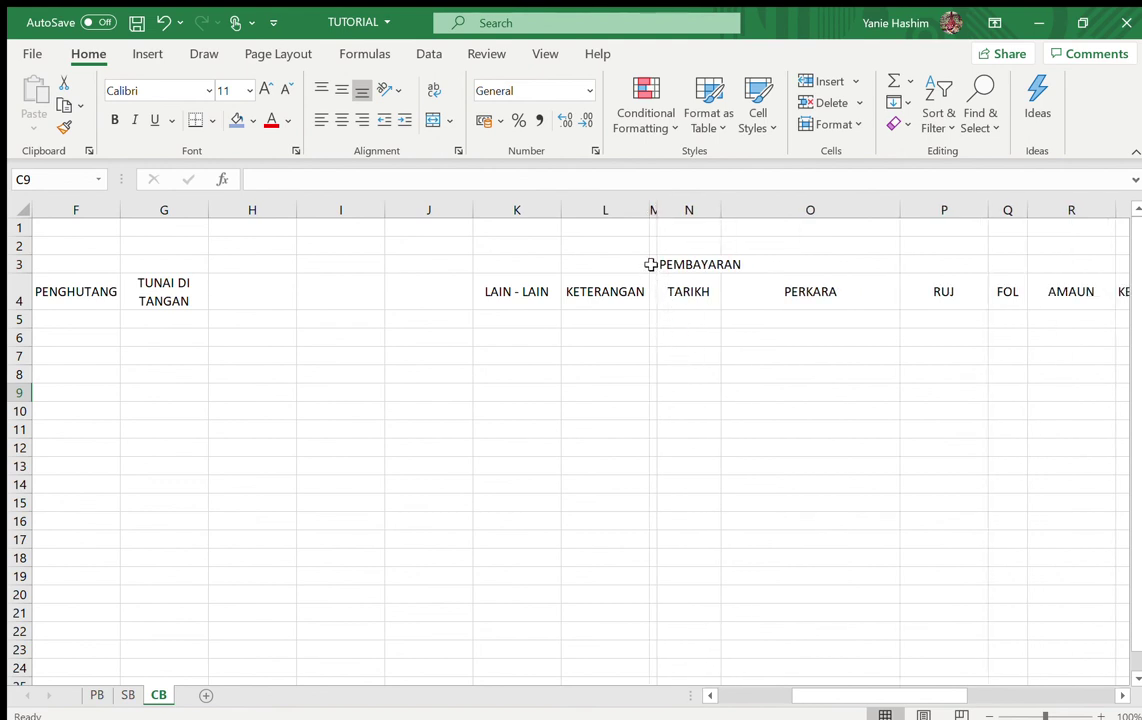
# Apply a thick outside border to the divider cells M3:M22.
pyautogui.moveTo(650, 262); pyautogui.dragTo(655, 637)
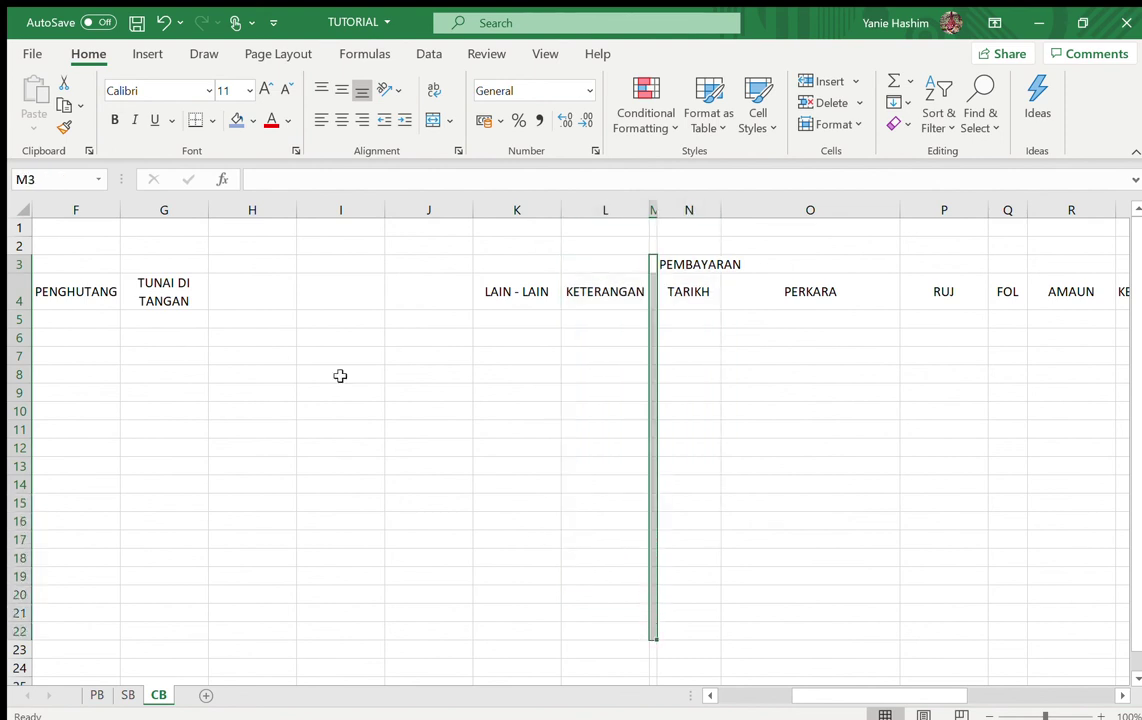
pyautogui.click(210, 118)
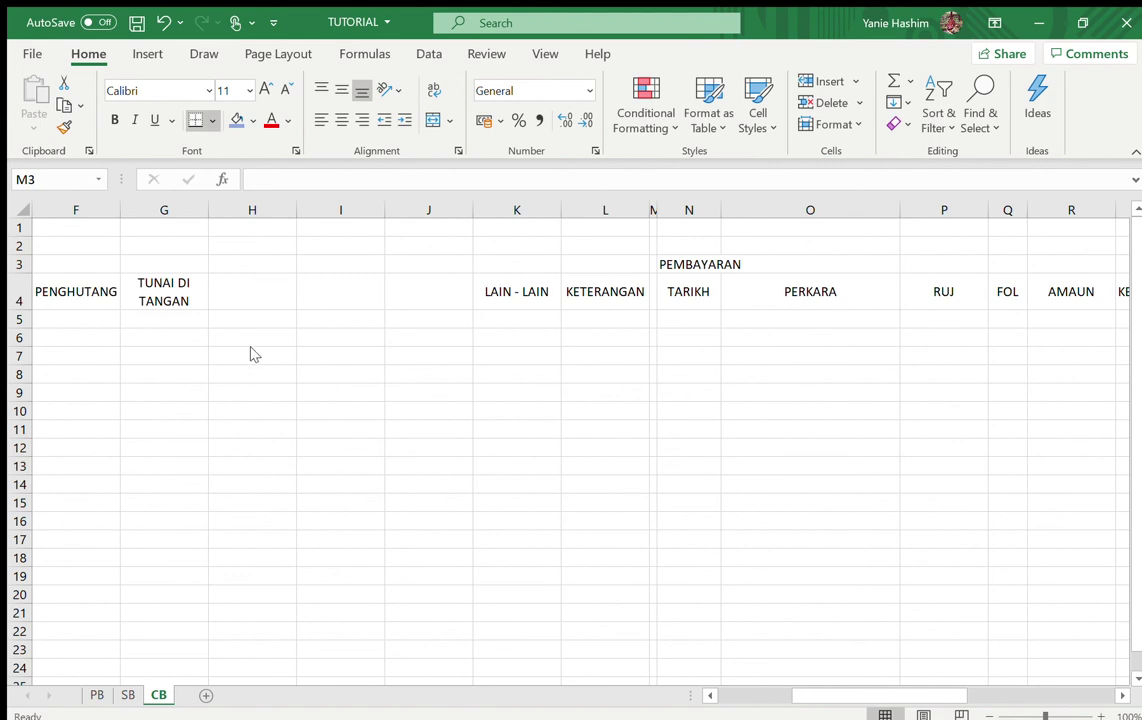
pyautogui.click(686, 520)
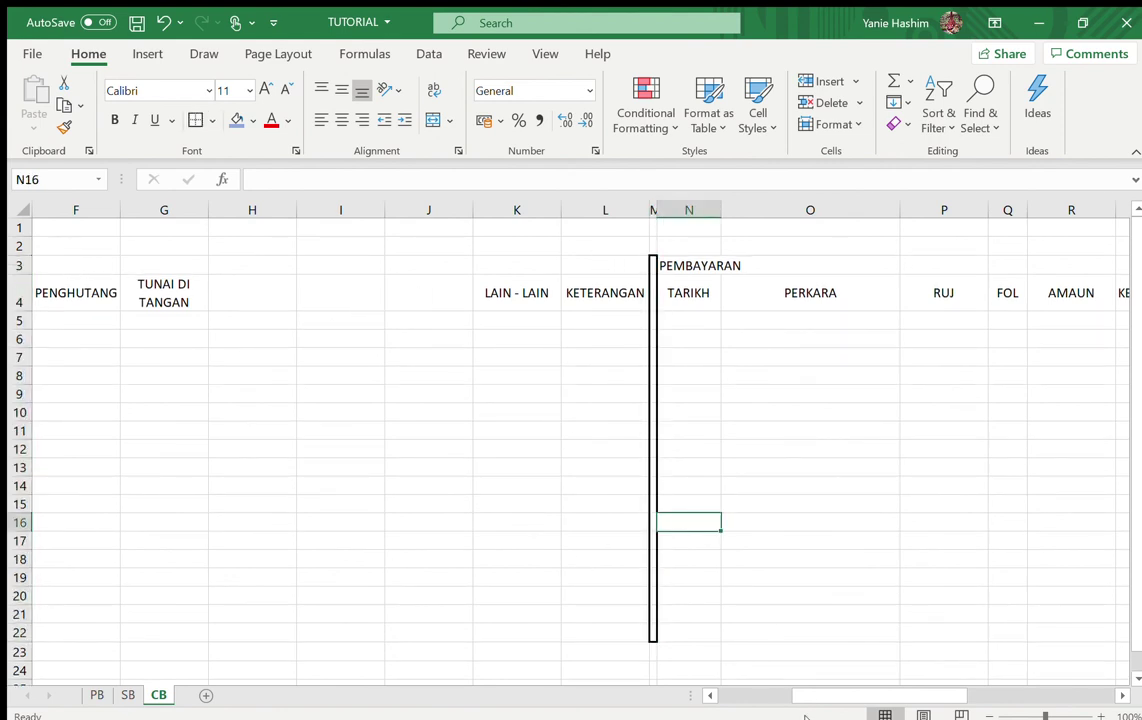
# Apply a thick outside border around the cash book table A4:AA22.
pyautogui.moveTo(1045, 715); pyautogui.dragTo(1019, 715)
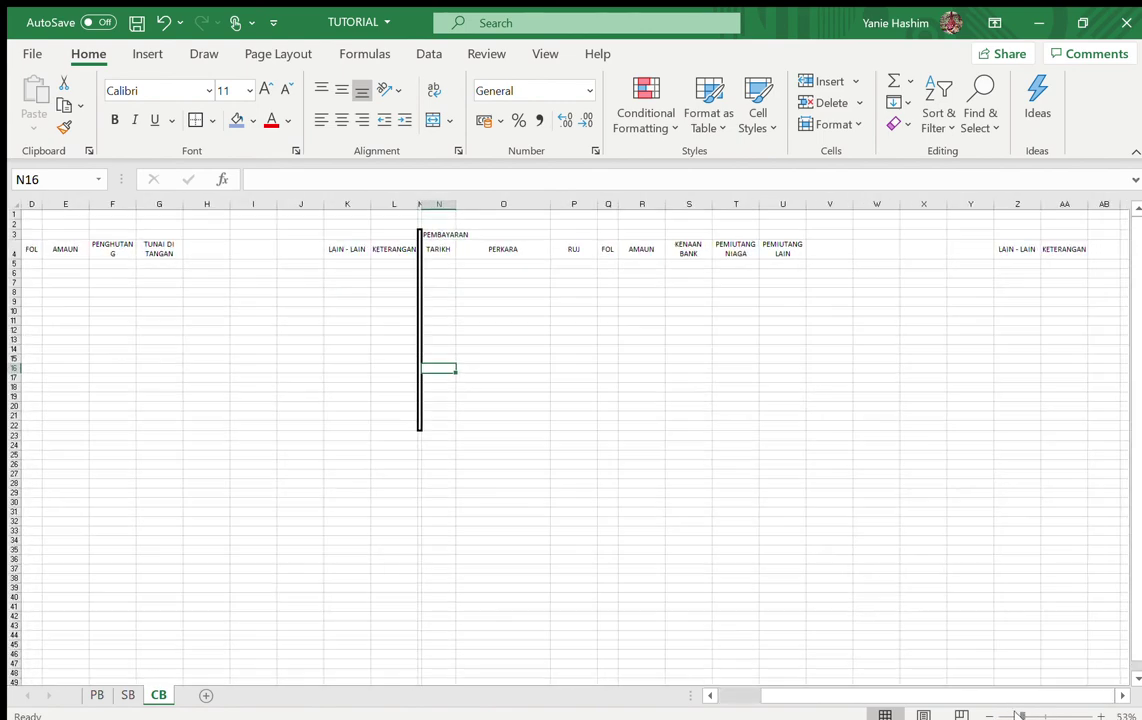
pyautogui.moveTo(1079, 251); pyautogui.dragTo(5, 428)
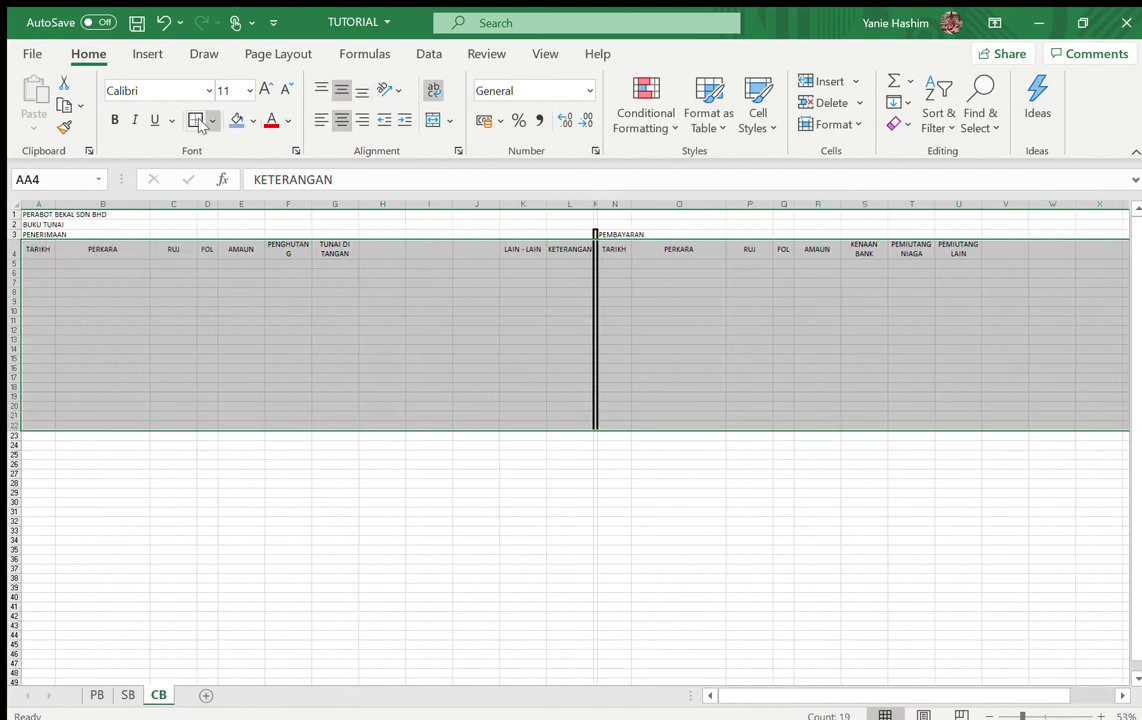
pyautogui.hscroll(5, 694, 189)
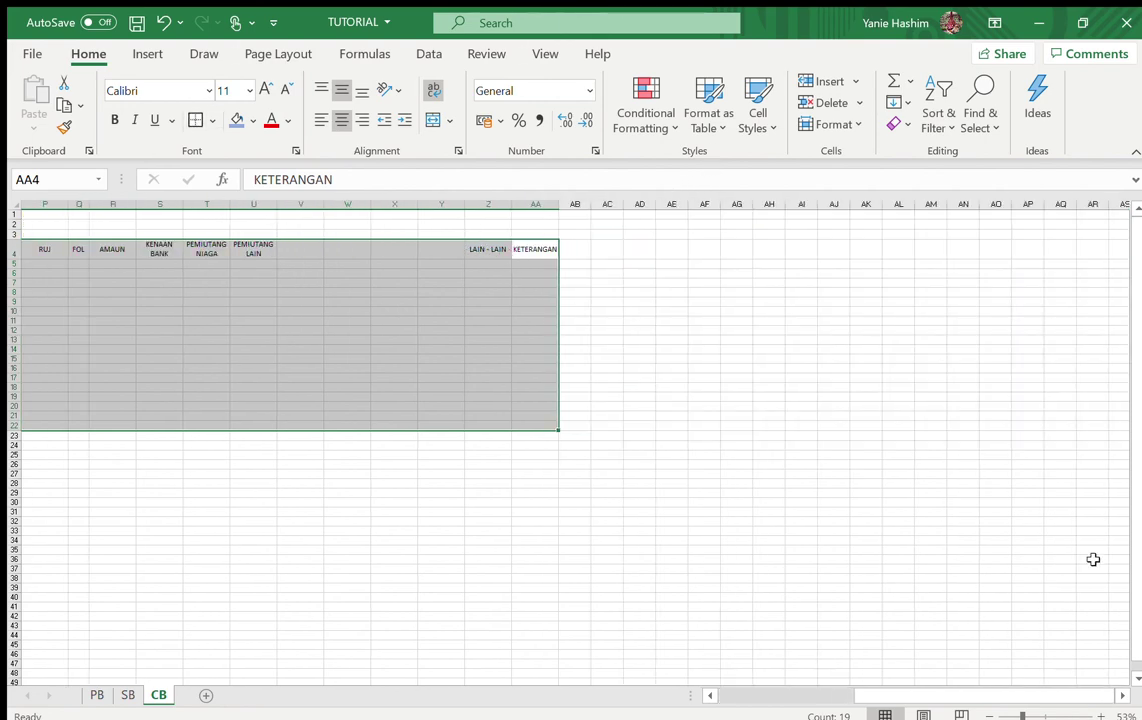
pyautogui.moveTo(1012, 688); pyautogui.dragTo(877, 688)
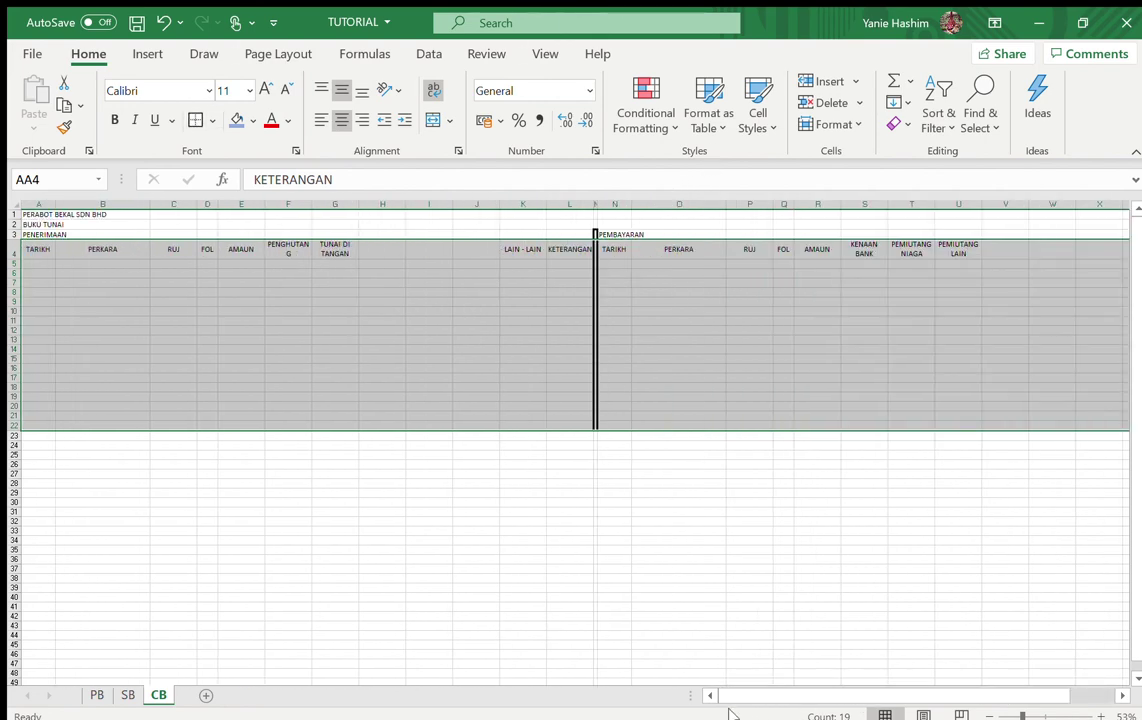
# Apply a thick outside border to the section title row A3:AA3 of the cash book.
pyautogui.moveTo(37, 230); pyautogui.dragTo(1065, 232)
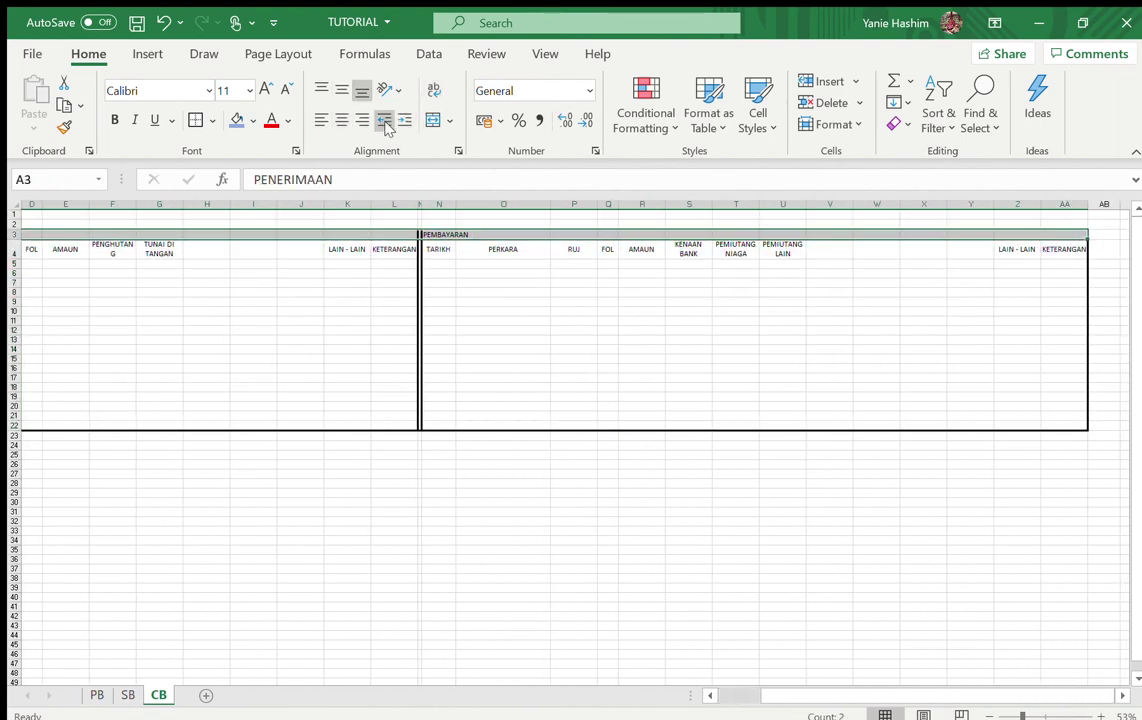
pyautogui.hscroll(-3, 757, 319)
pyautogui.click(560, 330)
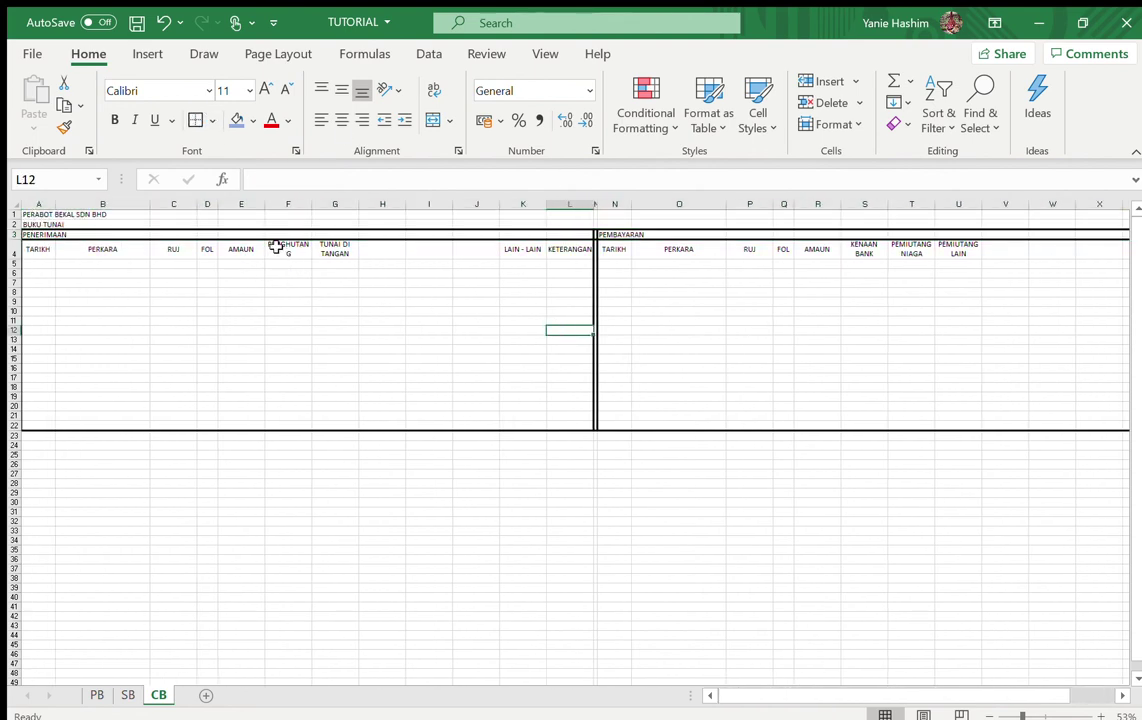
# Add a left border line to F4:F22 under PENGHUTANG and to S4:S22 under KENAAN BANK.
pyautogui.moveTo(276, 247); pyautogui.dragTo(270, 425)
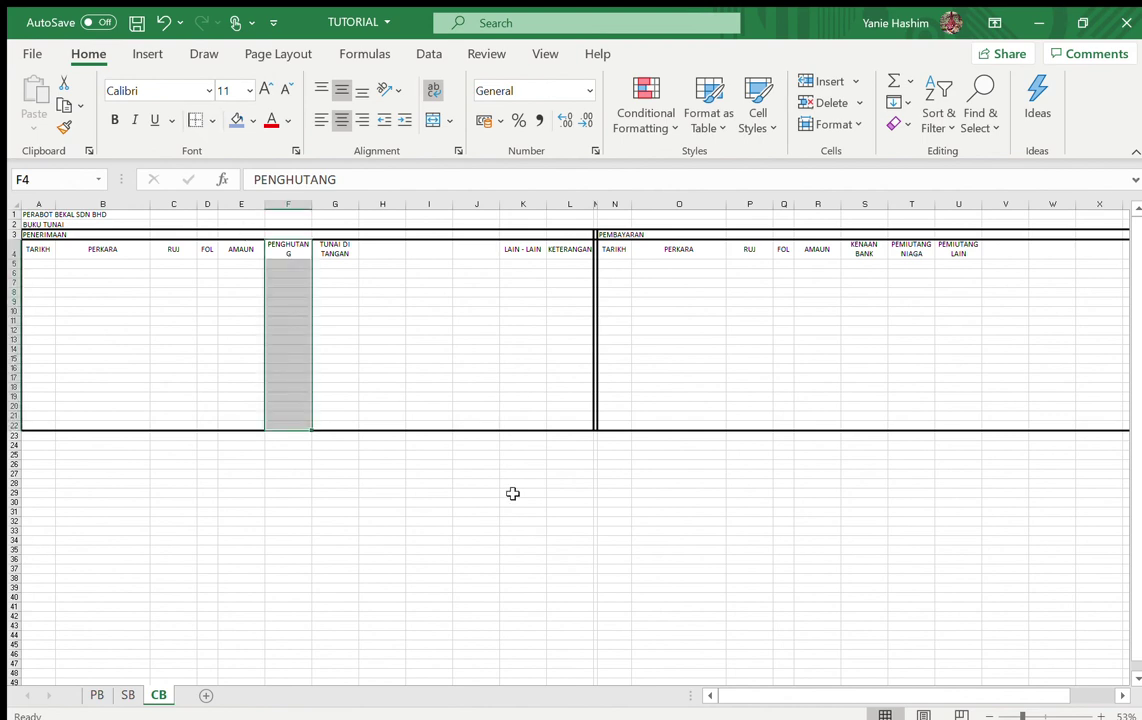
pyautogui.click(410, 514)
pyautogui.moveTo(851, 253); pyautogui.dragTo(862, 427)
pyautogui.click(196, 119)
pyautogui.click(420, 623)
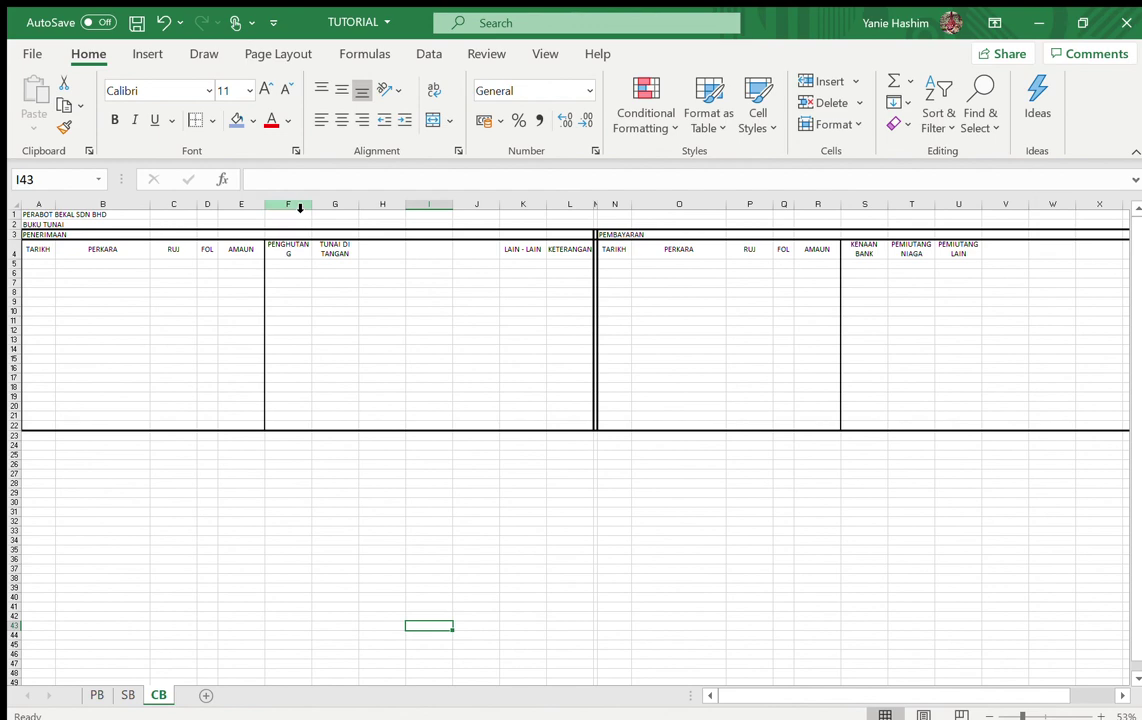
# Widen columns E:K and R:Z equally so that the PENGHUTANG and KENAAN BANK headings fit on one line.
pyautogui.moveTo(299, 207)
pyautogui.mouseDown()
pyautogui.moveTo(382, 197)
pyautogui.moveTo(568, 206)
pyautogui.moveTo(543, 208)
pyautogui.mouseUp()
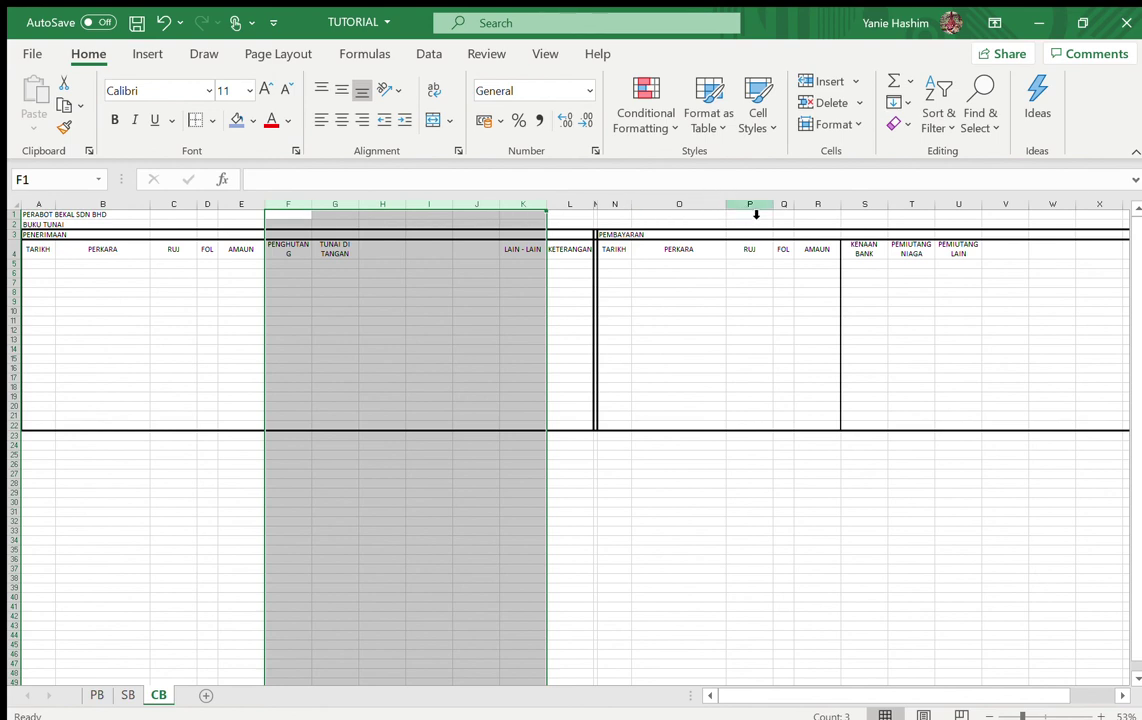
pyautogui.moveTo(757, 212)
pyautogui.mouseDown()
pyautogui.moveTo(750, 205)
pyautogui.moveTo(1045, 194)
pyautogui.moveTo(744, 197)
pyautogui.mouseUp()
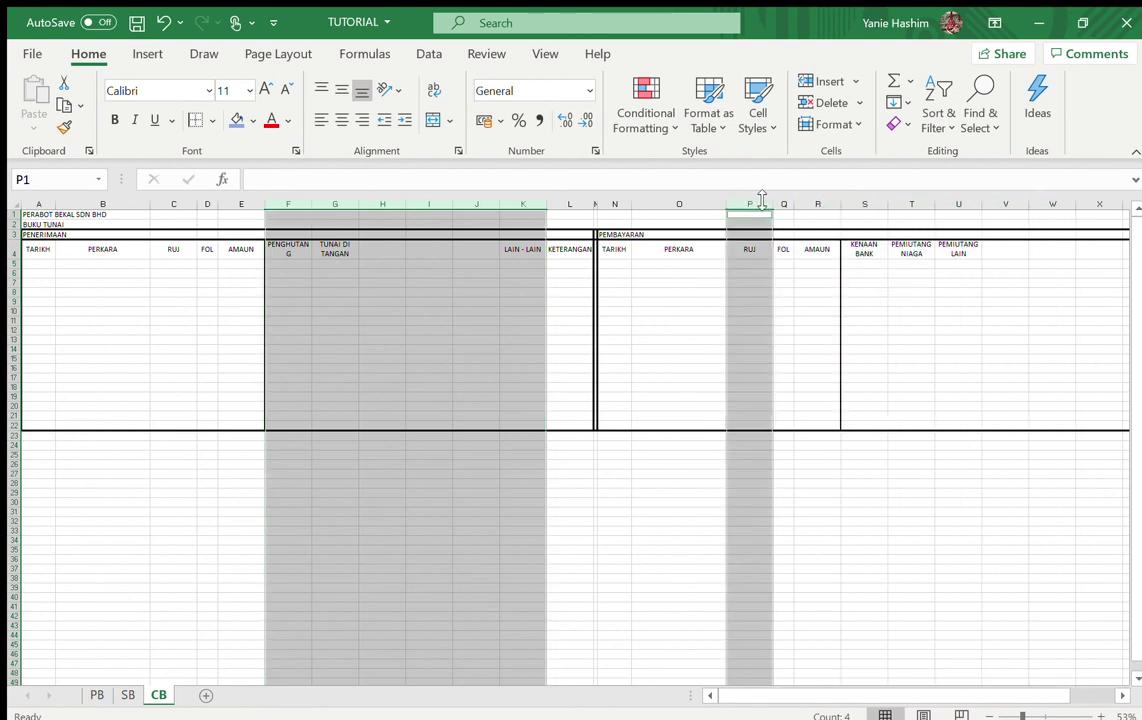
pyautogui.keyDown('ctrl'); pyautogui.click(765, 206); pyautogui.keyUp('ctrl')
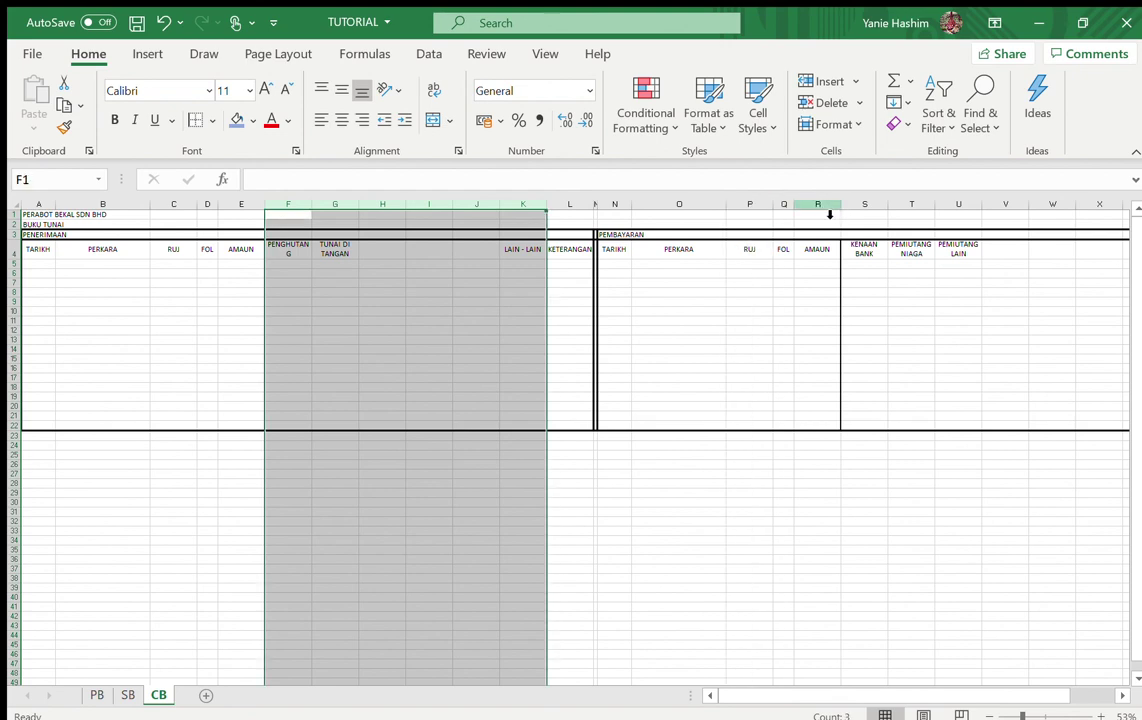
pyautogui.keyDown('ctrl'); pyautogui.click(242, 203); pyautogui.keyUp('ctrl')
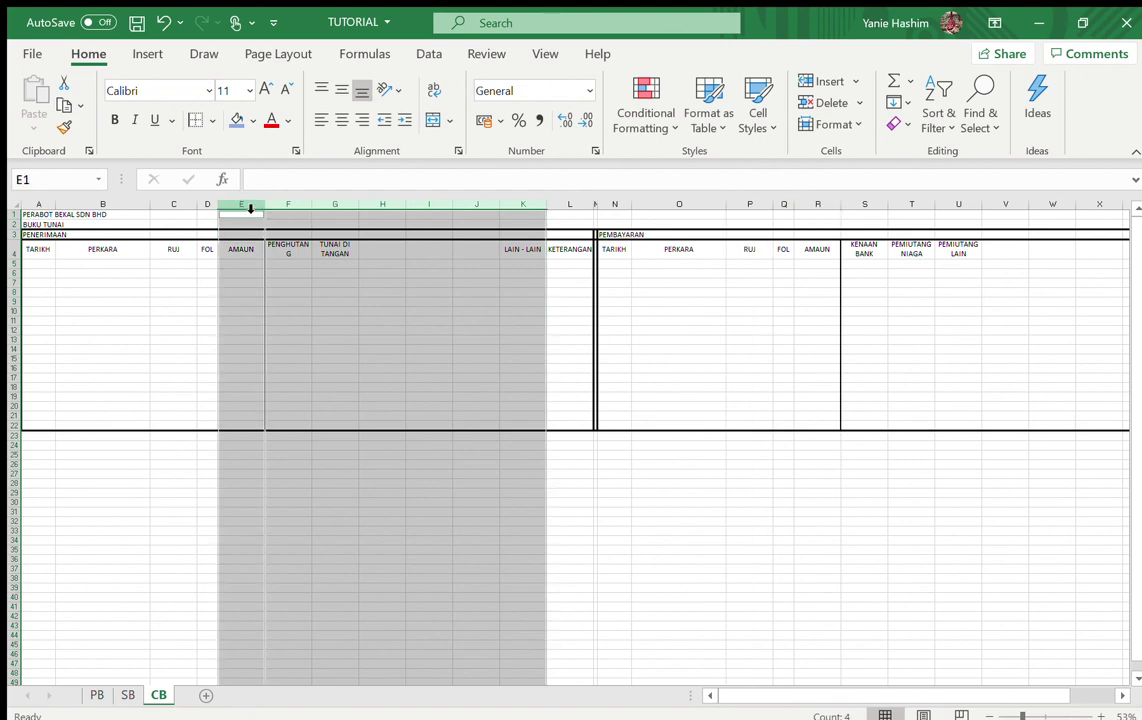
pyautogui.moveTo(828, 210); pyautogui.dragTo(1012, 212)
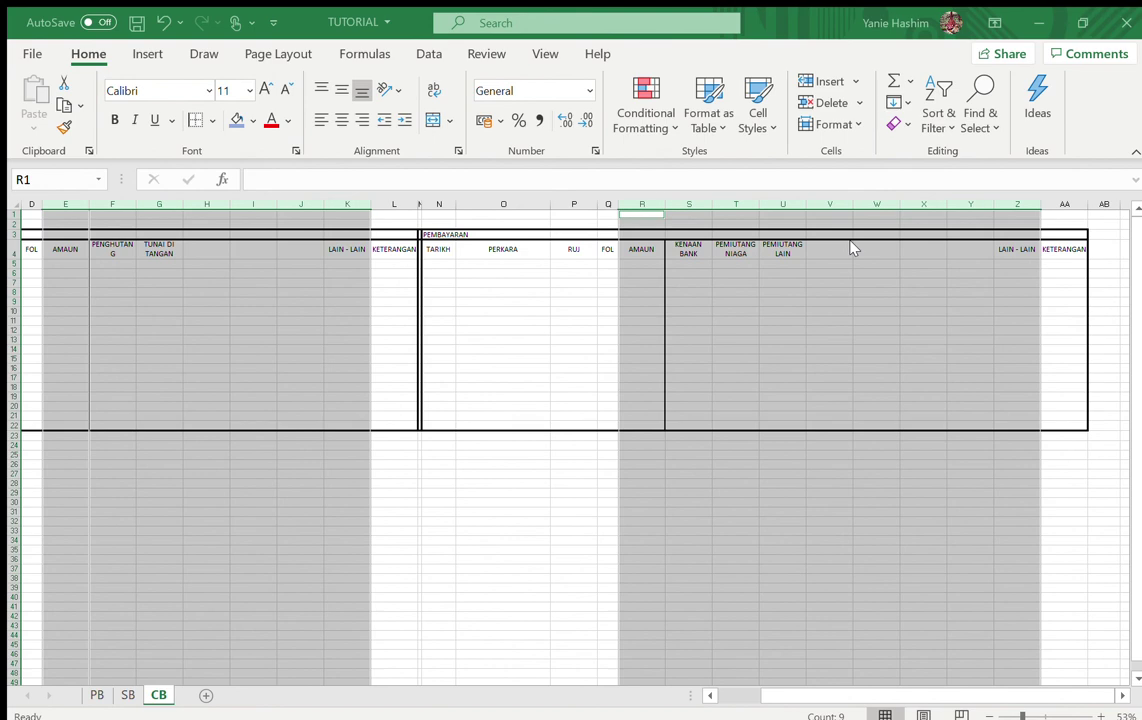
pyautogui.hotkey('alt', 'h')
pyautogui.press('o')
pyautogui.press('i')
pyautogui.click(246, 311)
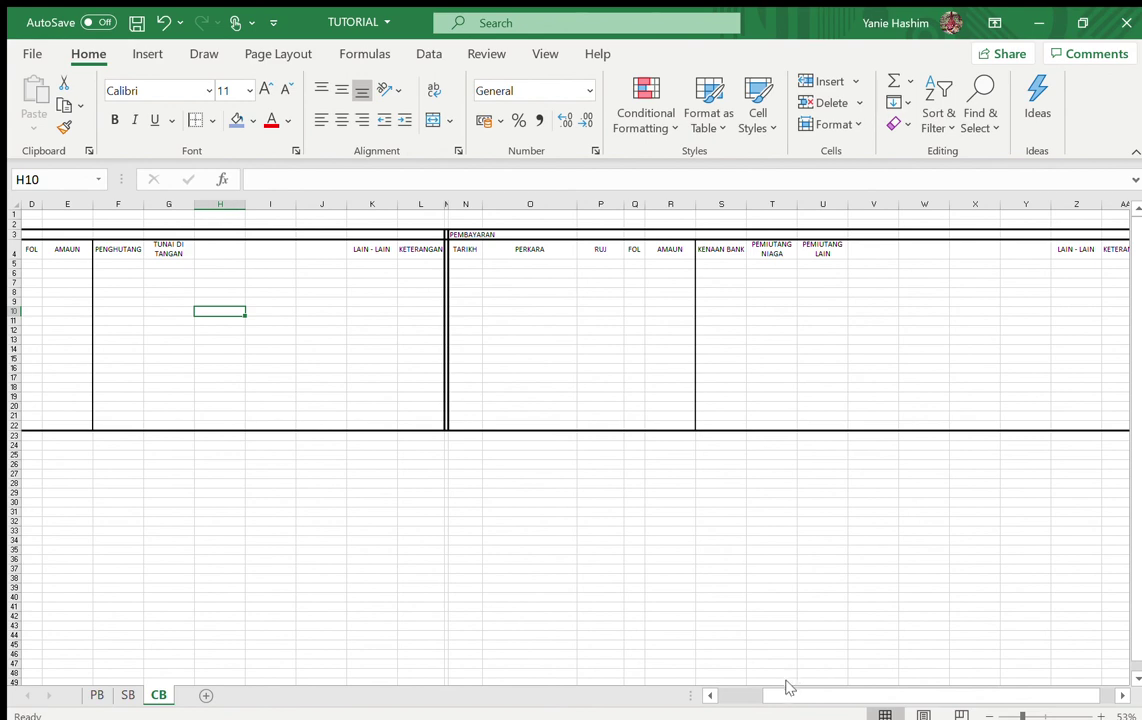
# Copy columns A:AA of the cash book and add a new worksheet after the CB sheet.
pyautogui.moveTo(788, 694); pyautogui.dragTo(709, 696)
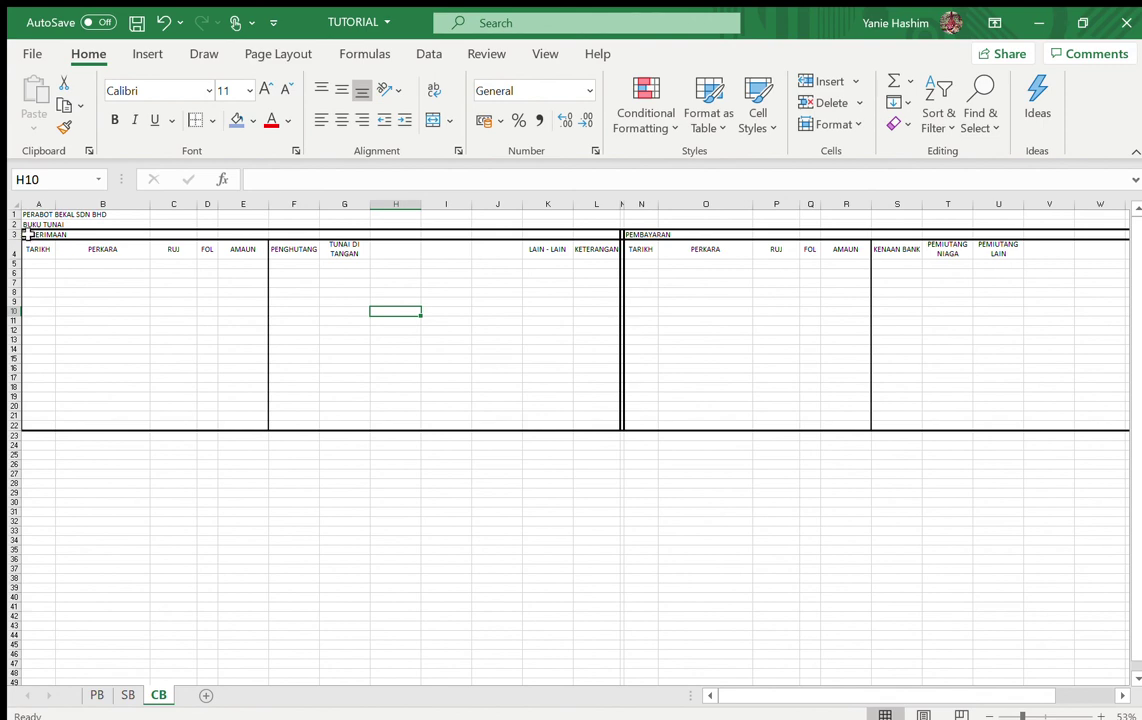
pyautogui.moveTo(38, 204); pyautogui.dragTo(1007, 229)
pyautogui.hotkey('ctrl', 'c')
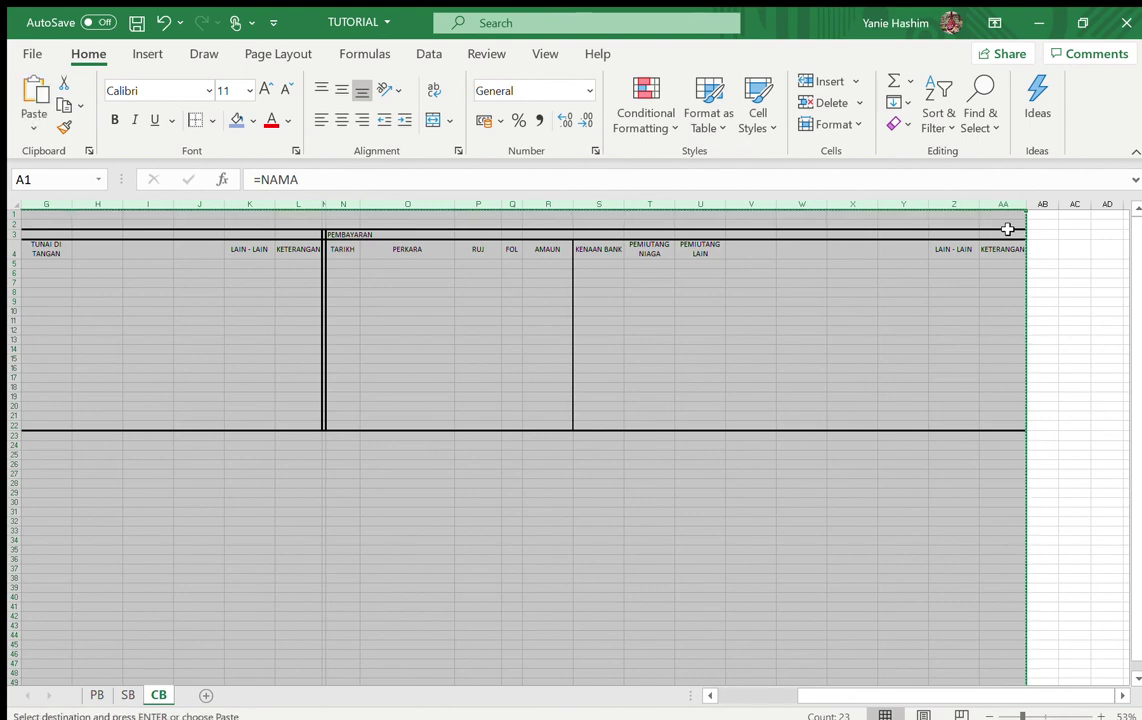
pyautogui.click(207, 695)
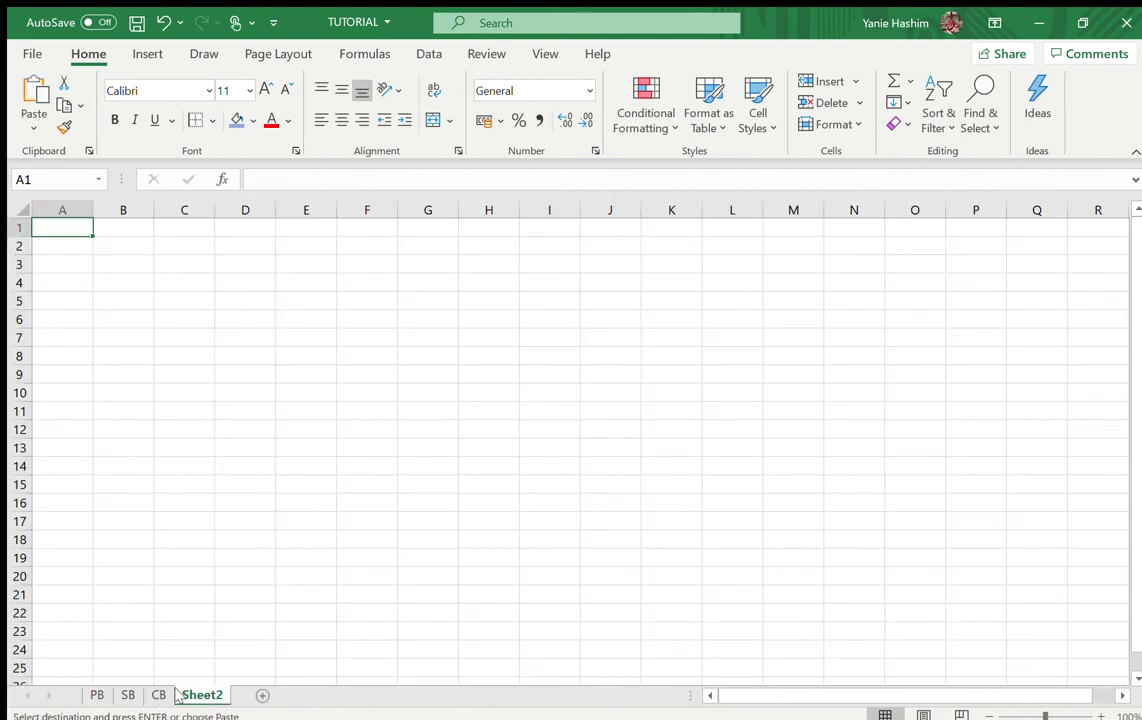
# Paste the copied cash book columns into the new worksheet, starting at column A.
pyautogui.click(84, 208)
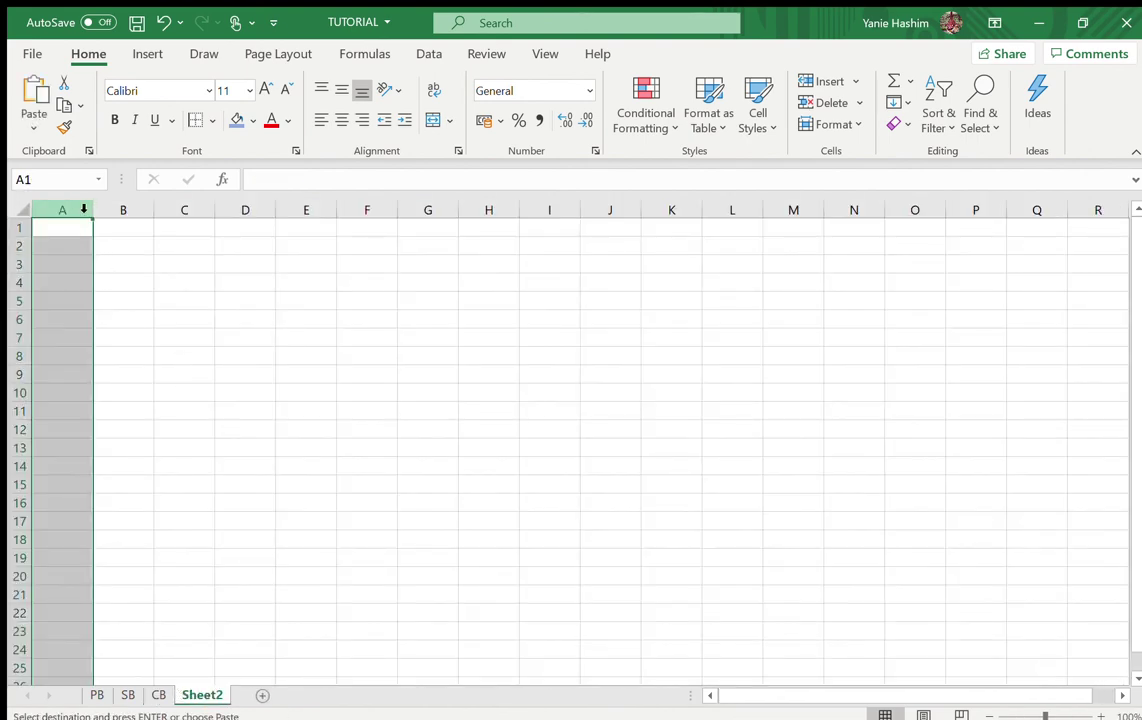
pyautogui.hotkey('ctrl', 'v')
pyautogui.click(368, 500)
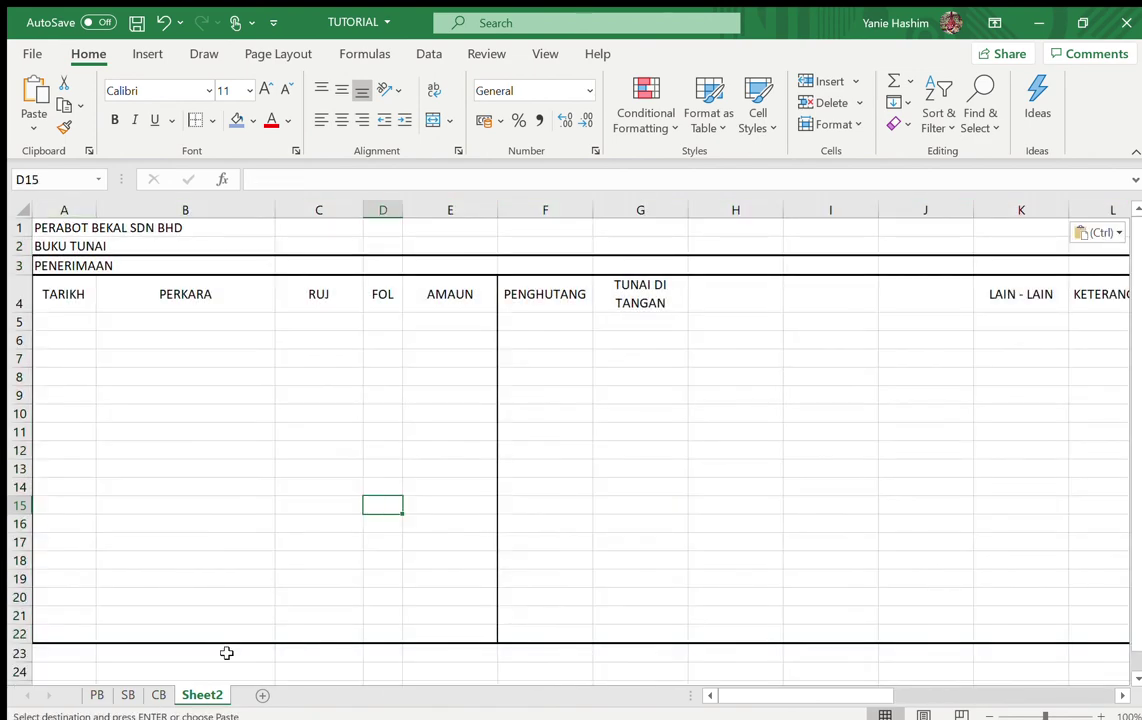
# Check the receipts and payments layout of the cash book on the CB sheet against the pasted copy.
pyautogui.click(157, 694)
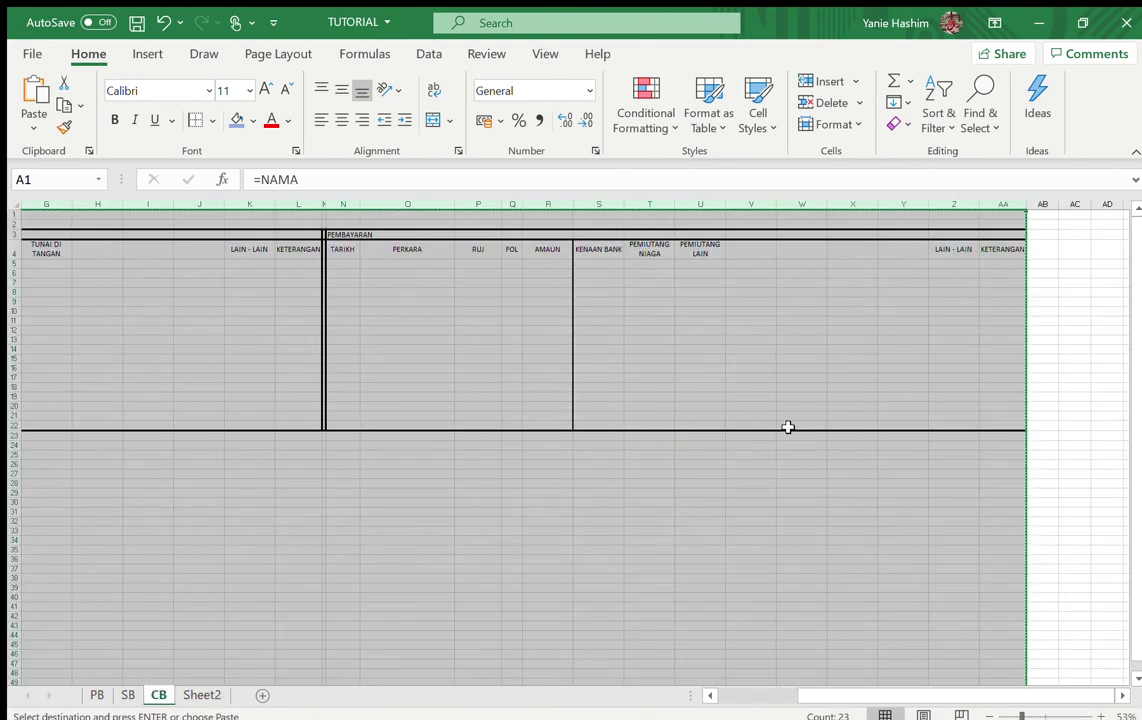
pyautogui.click(700, 548)
pyautogui.keyDown('ctrl'); pyautogui.scroll(2, 849, 424); pyautogui.keyUp('ctrl')
pyautogui.hscroll(-2, 849, 424)
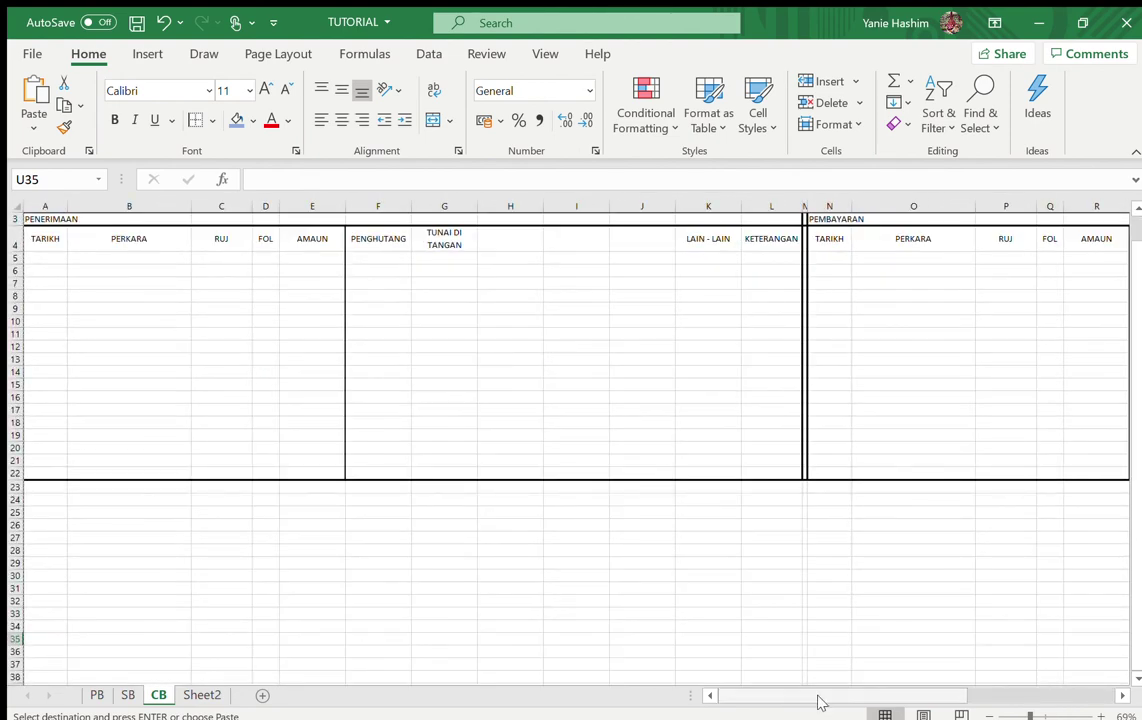
pyautogui.moveTo(843, 695); pyautogui.dragTo(1086, 669)
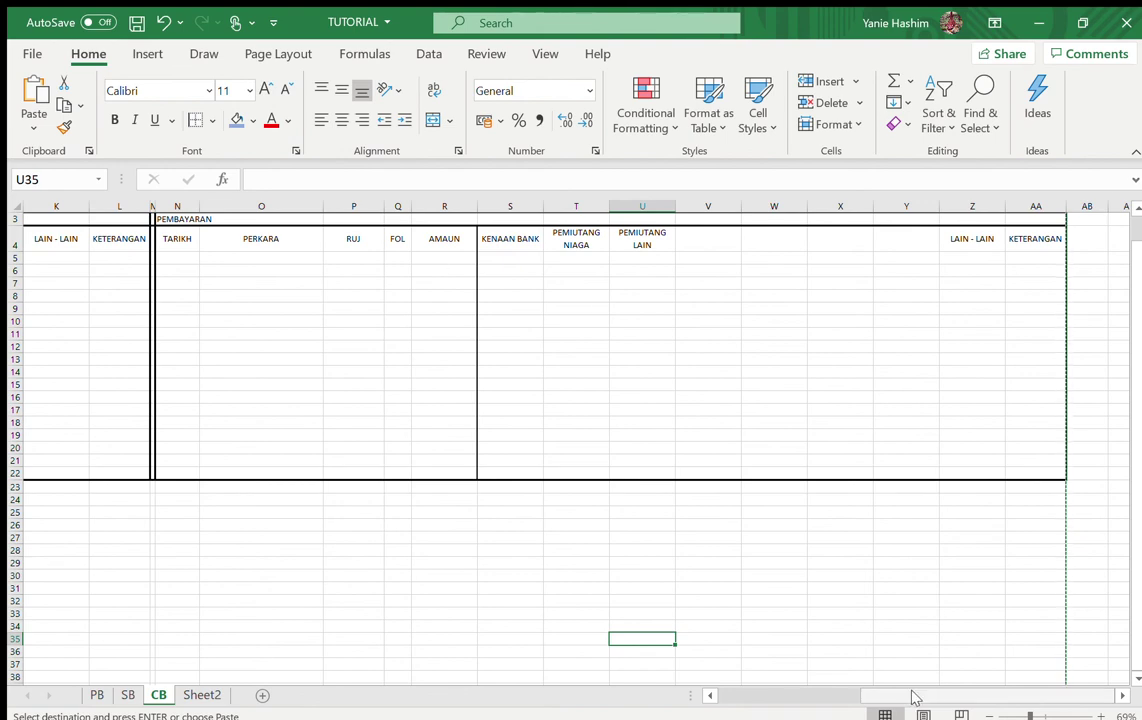
pyautogui.click(205, 695)
pyautogui.hotkey('ctrl', 'pageup')
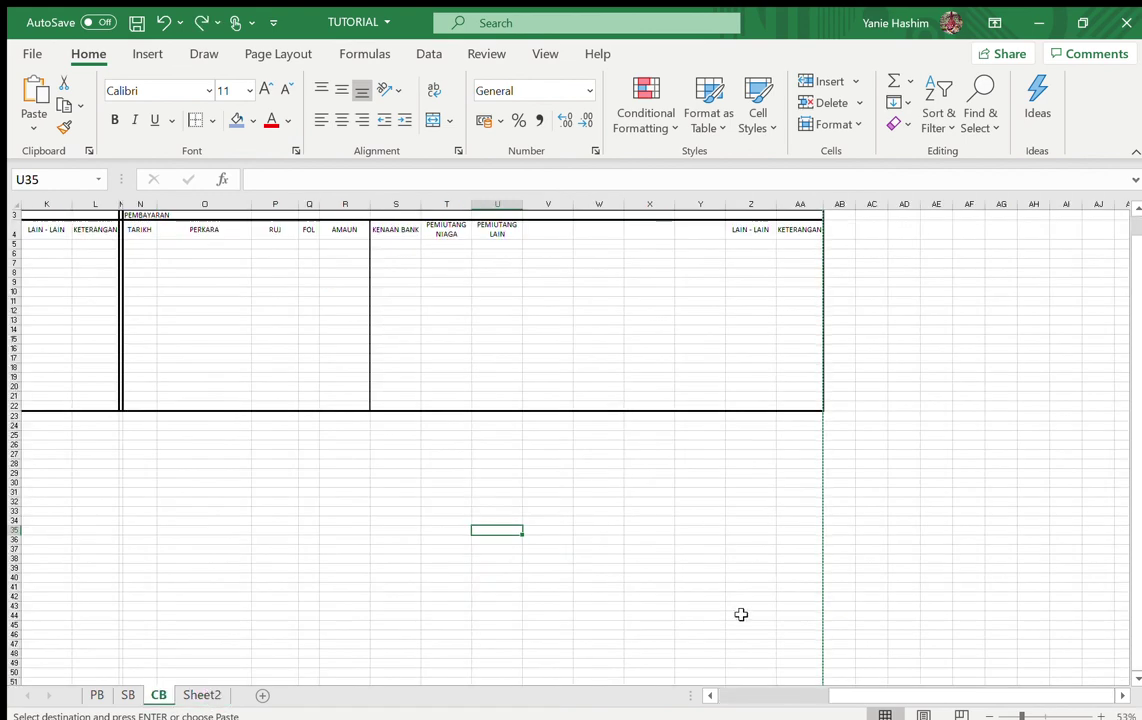
# Undo the paste of the cash book on Sheet2.
pyautogui.click(205, 694)
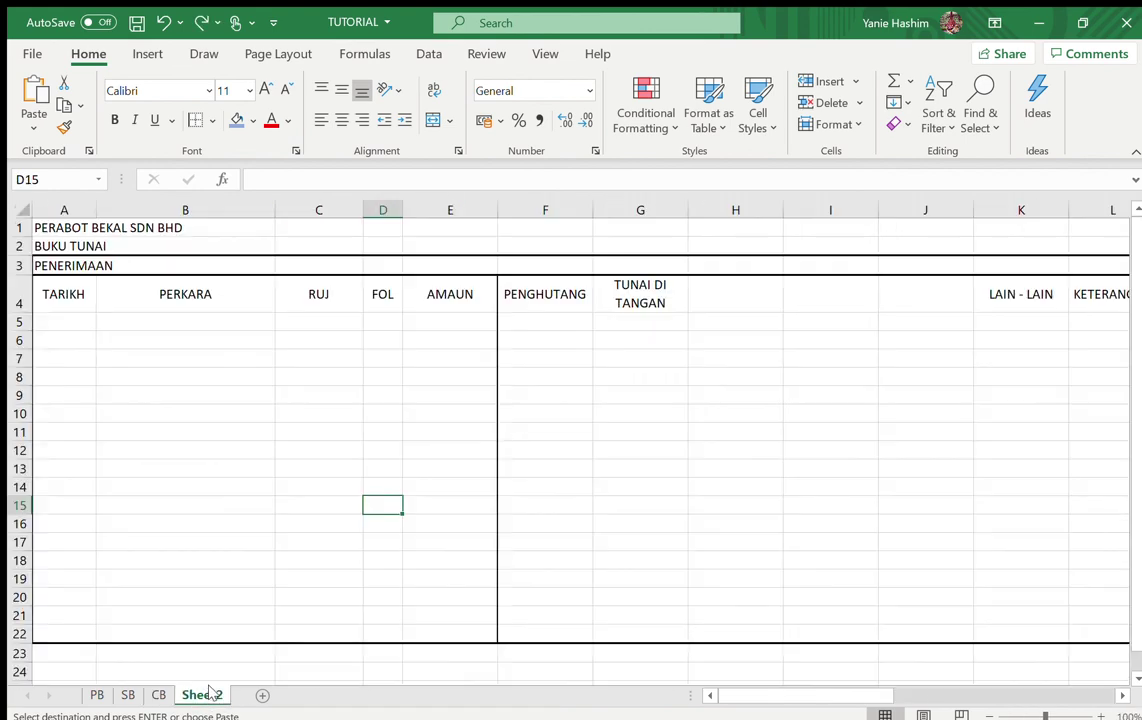
pyautogui.click(542, 447)
pyautogui.hotkey('ctrl', 'z')
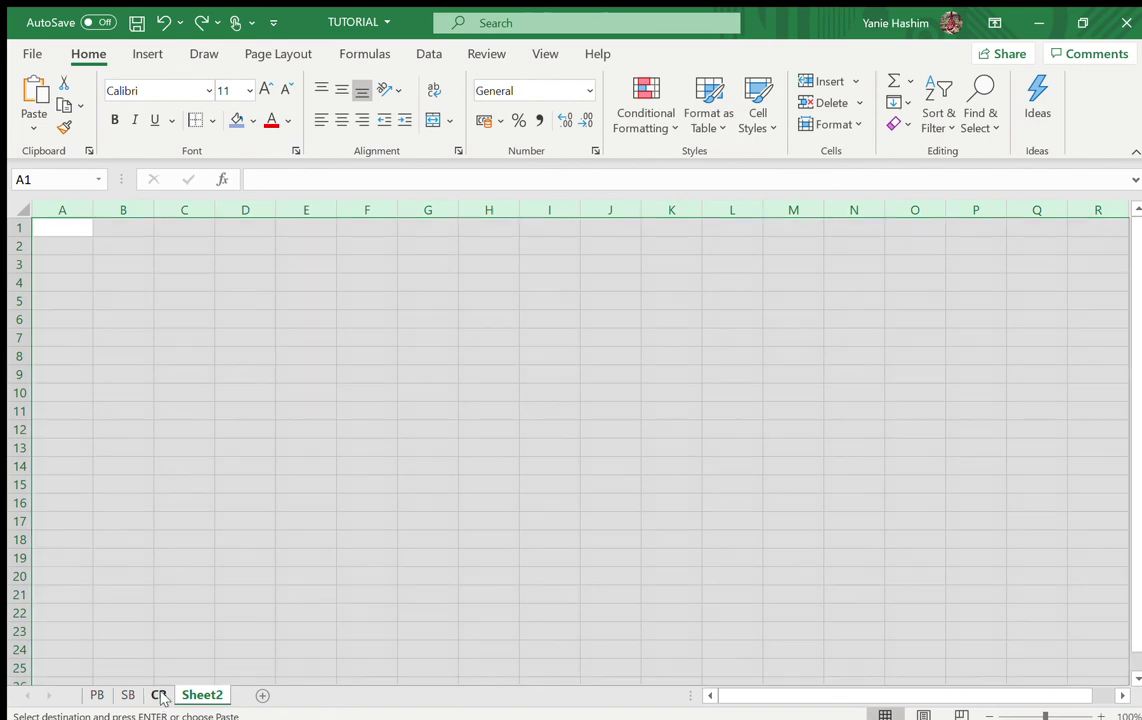
# Apply number formatting to the amount columns E:K and R:Z on the CB sheet, clearing the pending copy selection.
pyautogui.click(160, 695)
pyautogui.moveTo(907, 689); pyautogui.dragTo(726, 699)
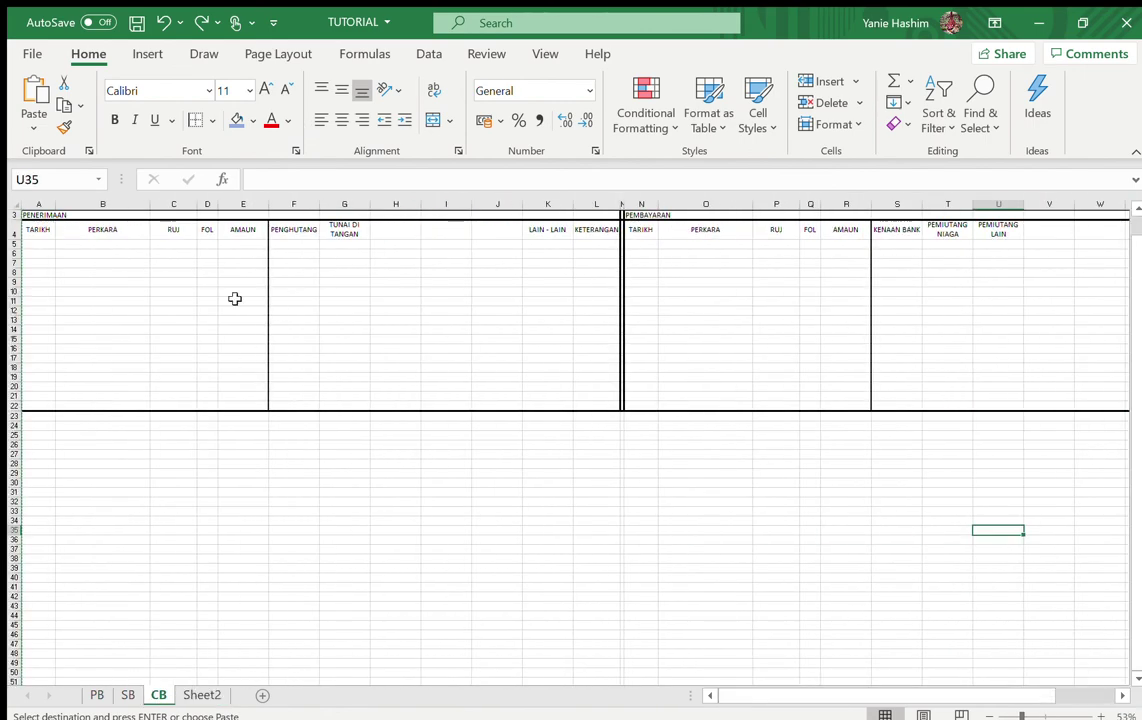
pyautogui.scroll(1, 1134, 390)
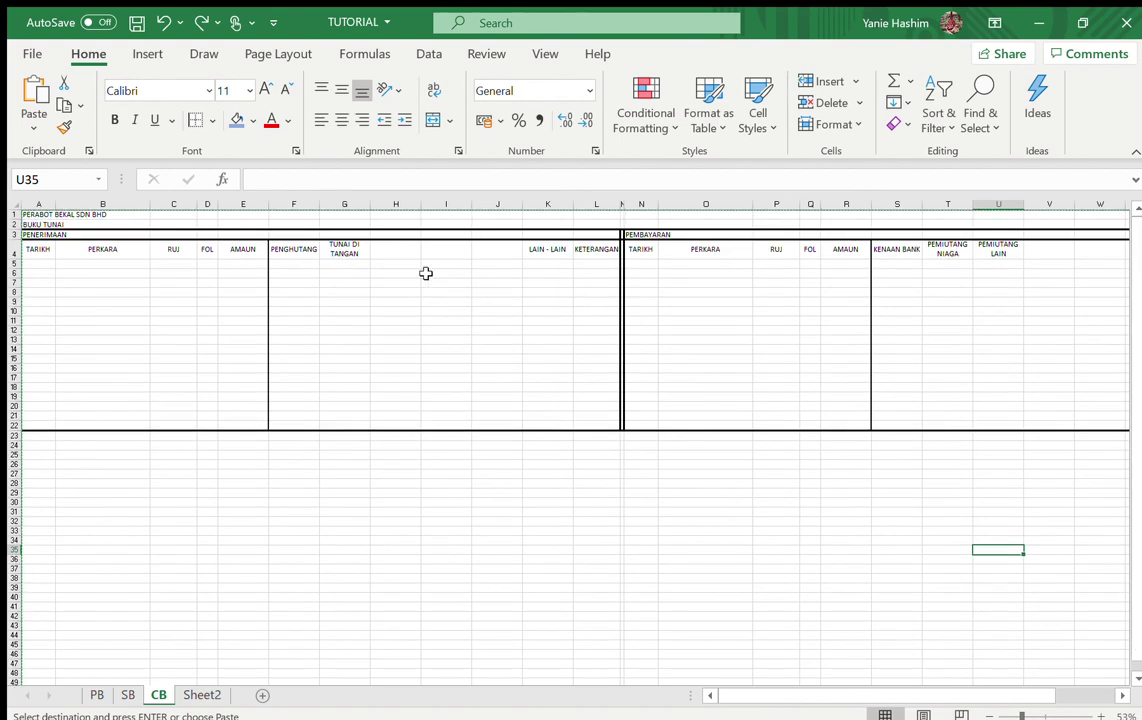
pyautogui.moveTo(250, 204); pyautogui.dragTo(535, 200)
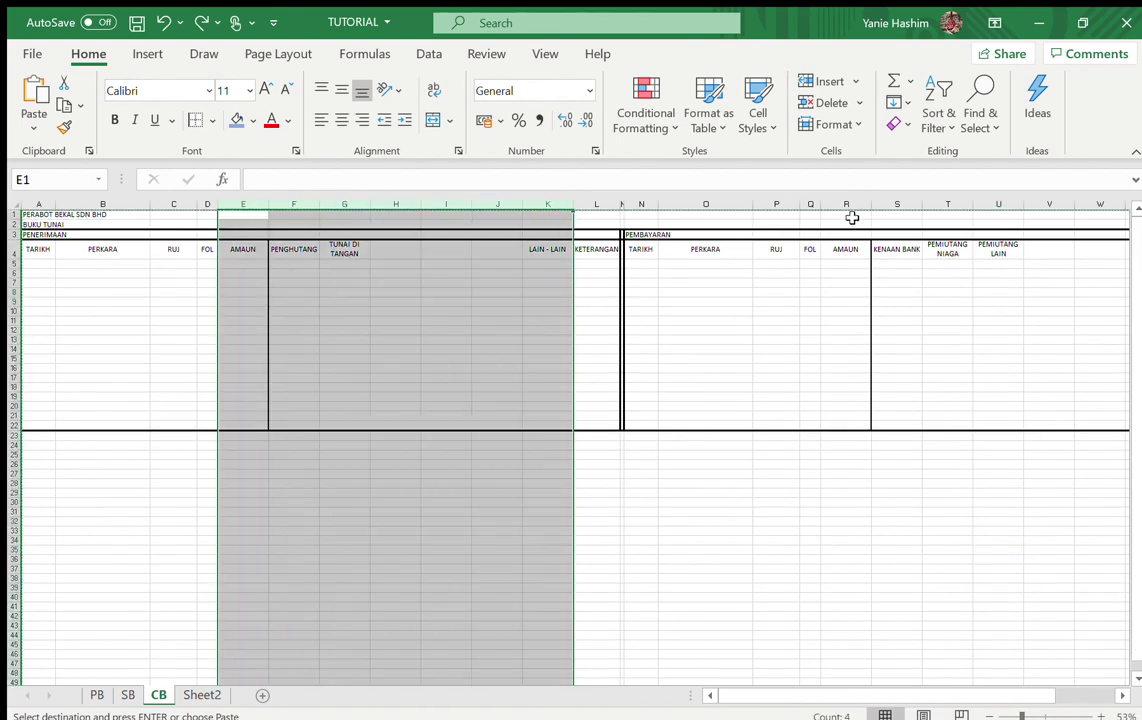
pyautogui.moveTo(841, 204); pyautogui.dragTo(992, 199)
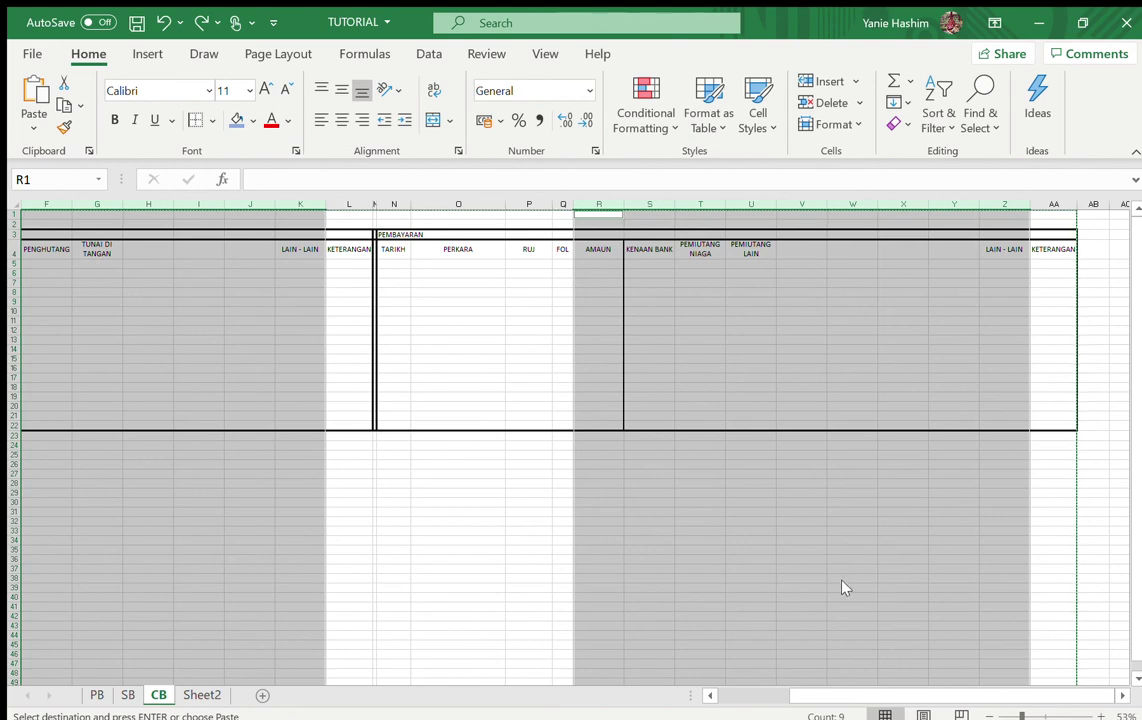
pyautogui.press('Escape')
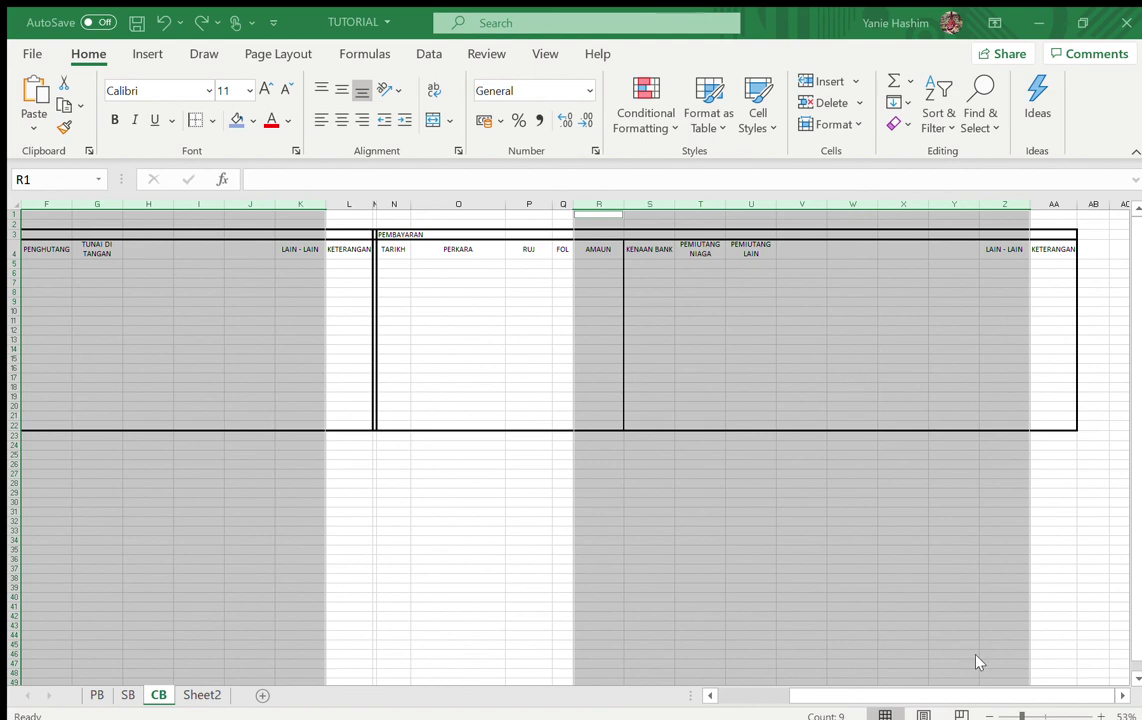
pyautogui.click(477, 575)
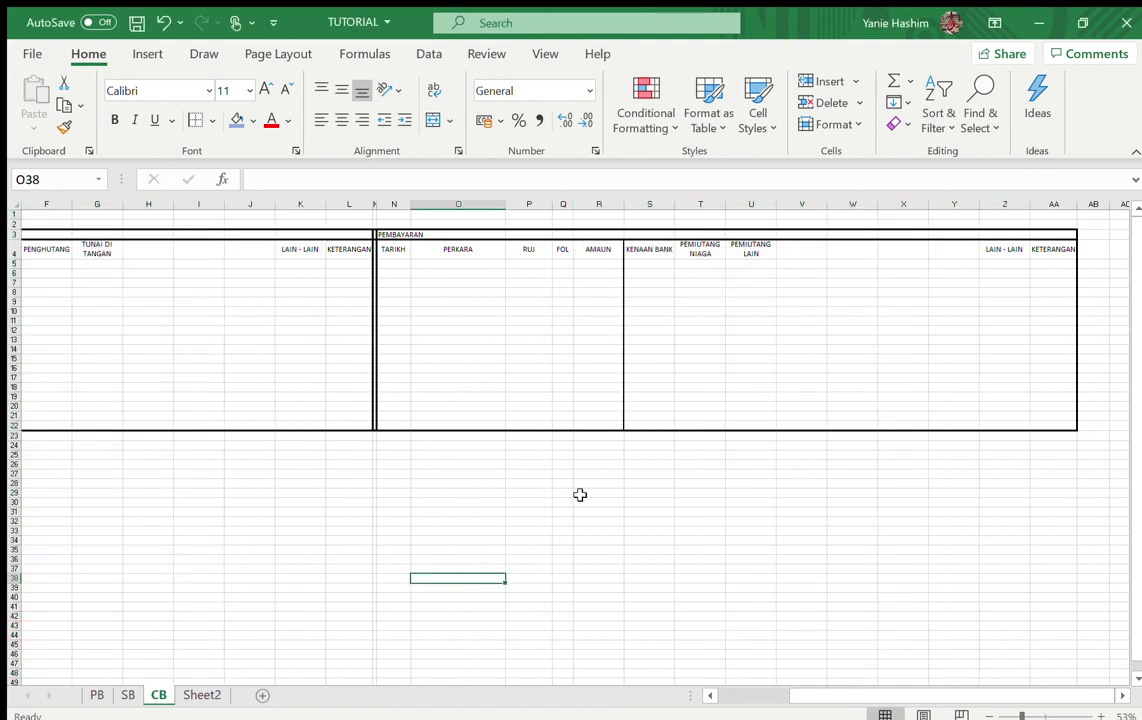
# Format the RUJ columns C and P as Text.
pyautogui.click(529, 205)
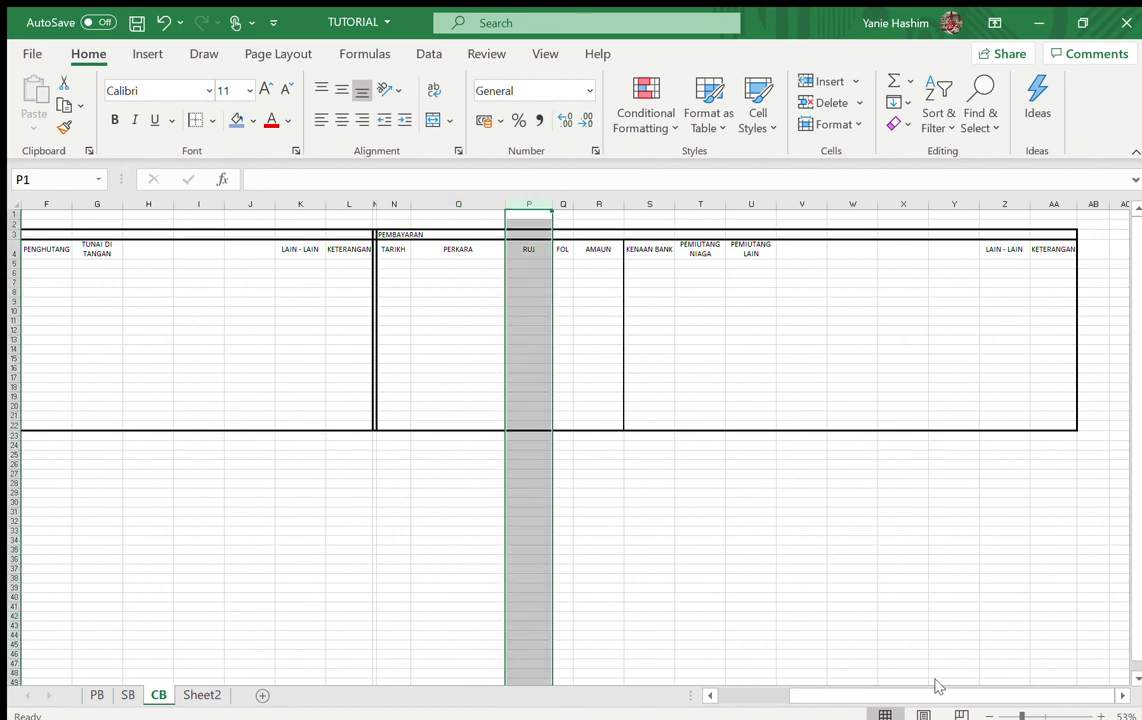
pyautogui.moveTo(933, 690); pyautogui.dragTo(683, 689)
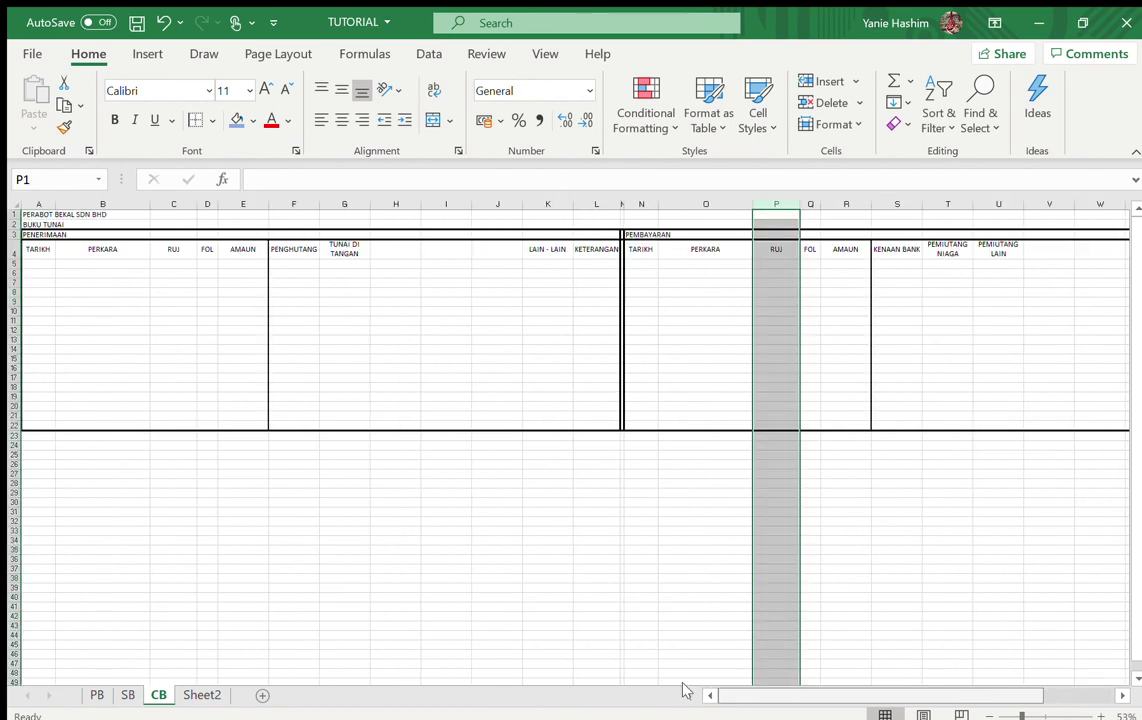
pyautogui.keyDown('ctrl'); pyautogui.click(175, 206); pyautogui.keyUp('ctrl')
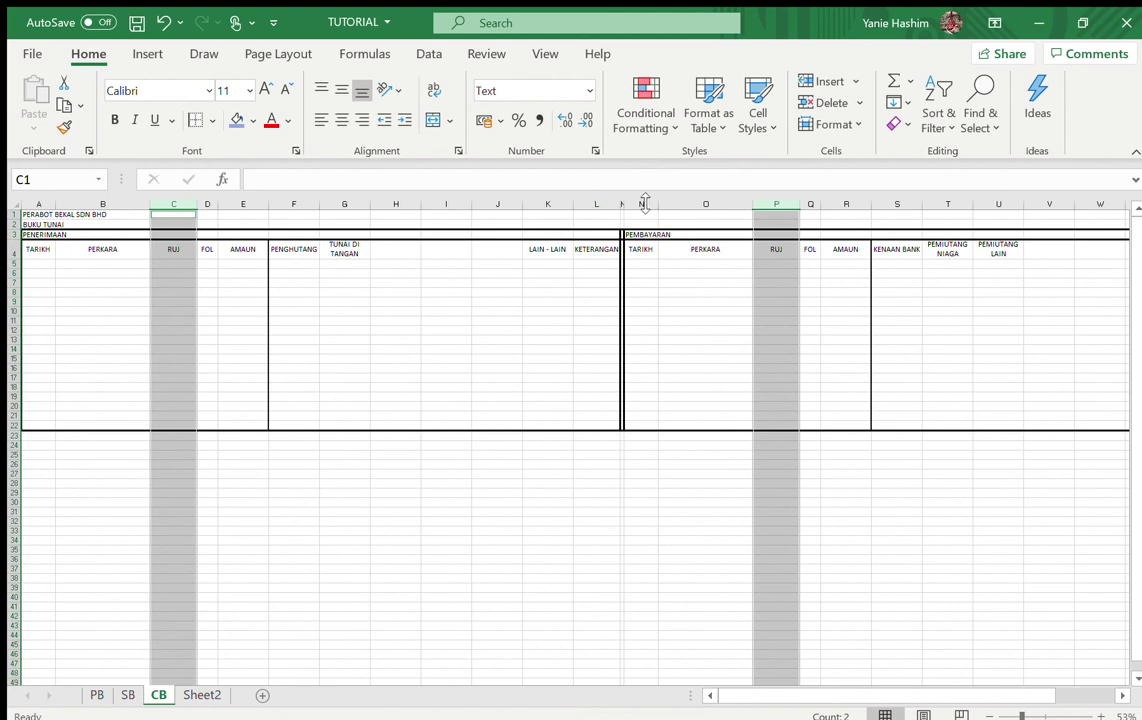
# Apply a custom day-month date format to the TARIKH columns A and N.
pyautogui.click(643, 204)
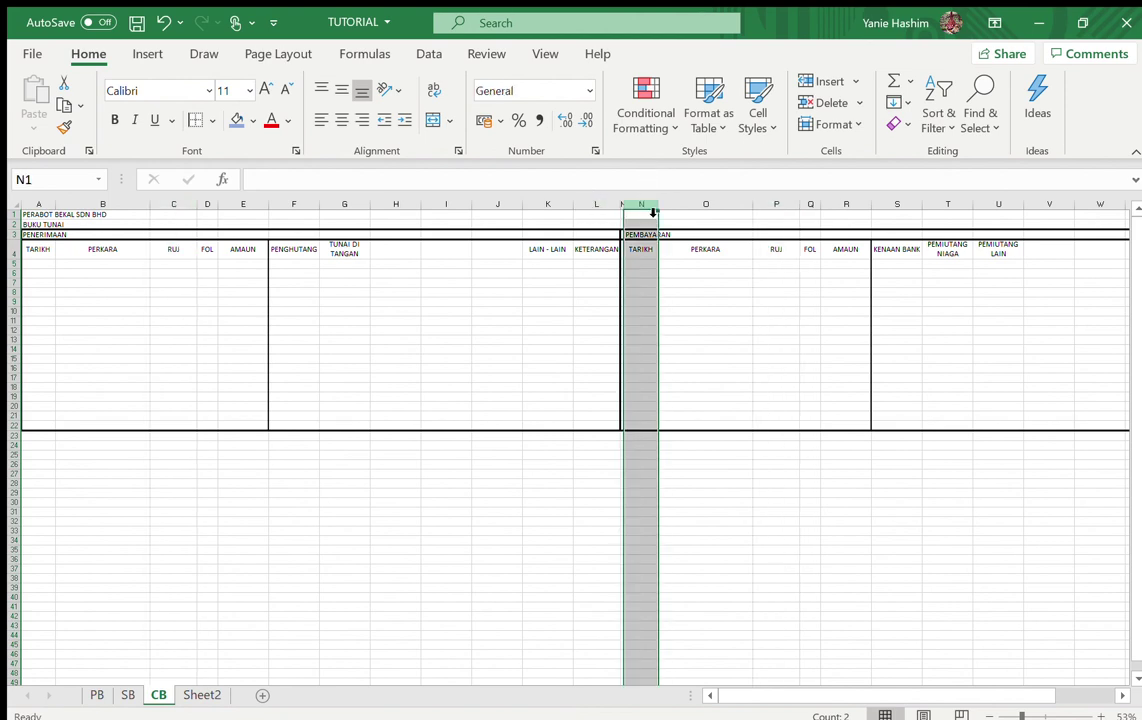
pyautogui.keyDown('ctrl'); pyautogui.click(40, 204); pyautogui.keyUp('ctrl')
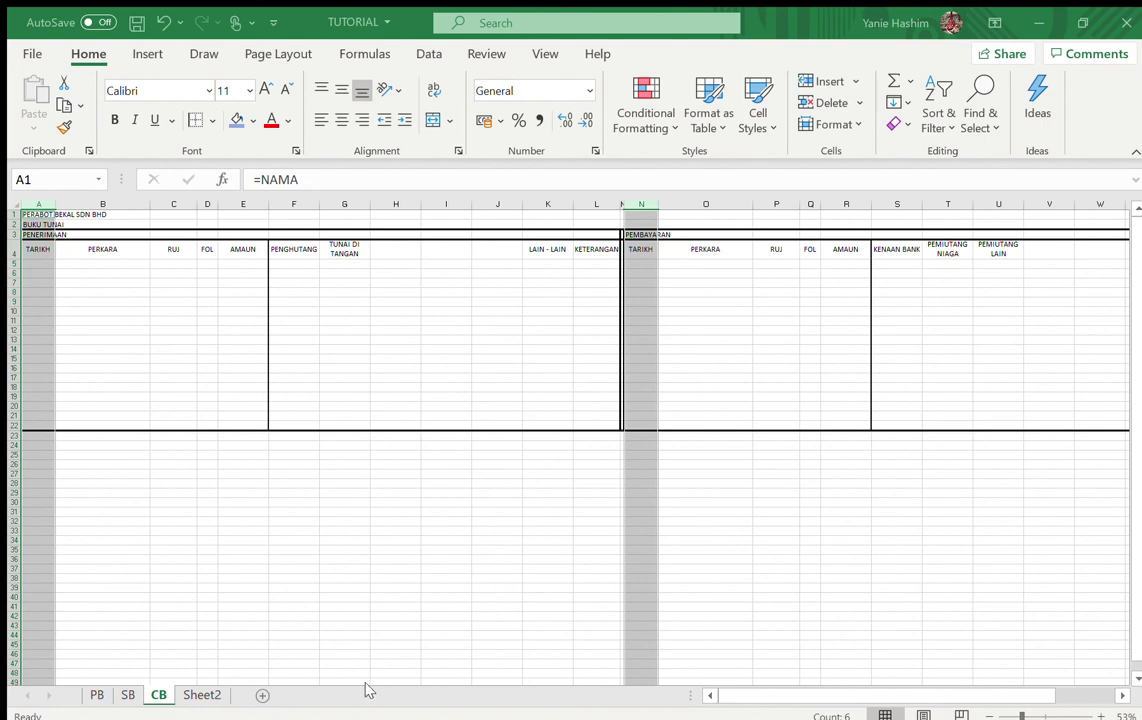
pyautogui.click(120, 351)
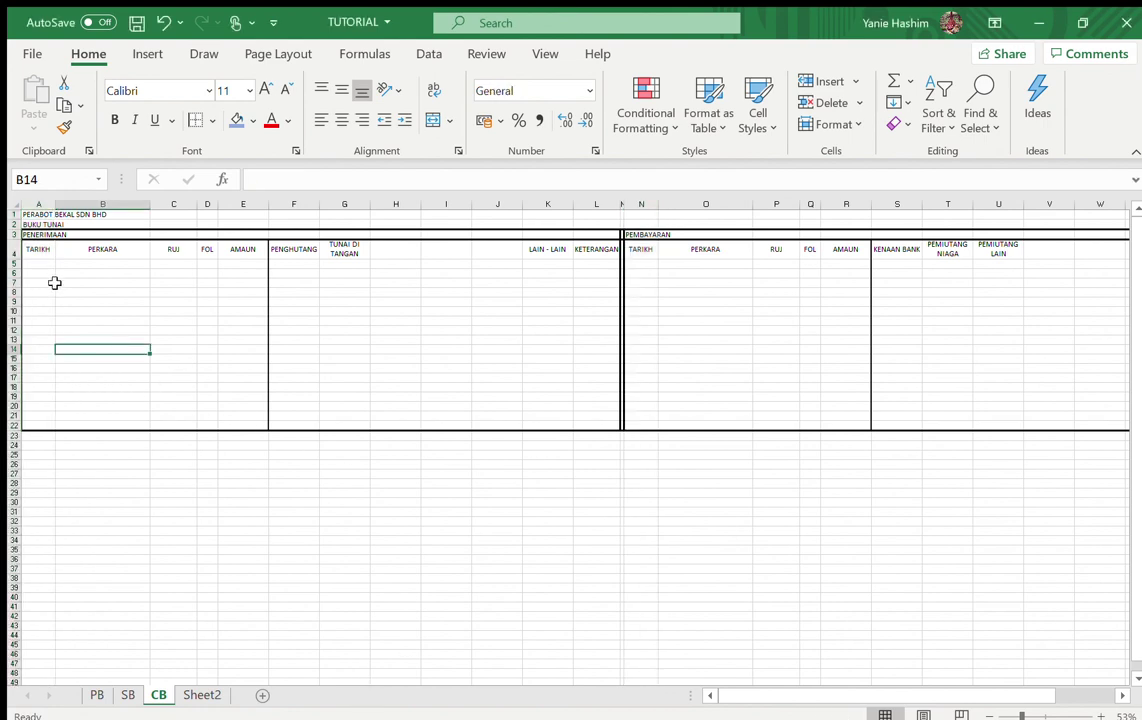
# Enter 2020 in cell A5, the first row under the receipts TARIKH heading.
pyautogui.click(30, 263)
pyautogui.write('2020')
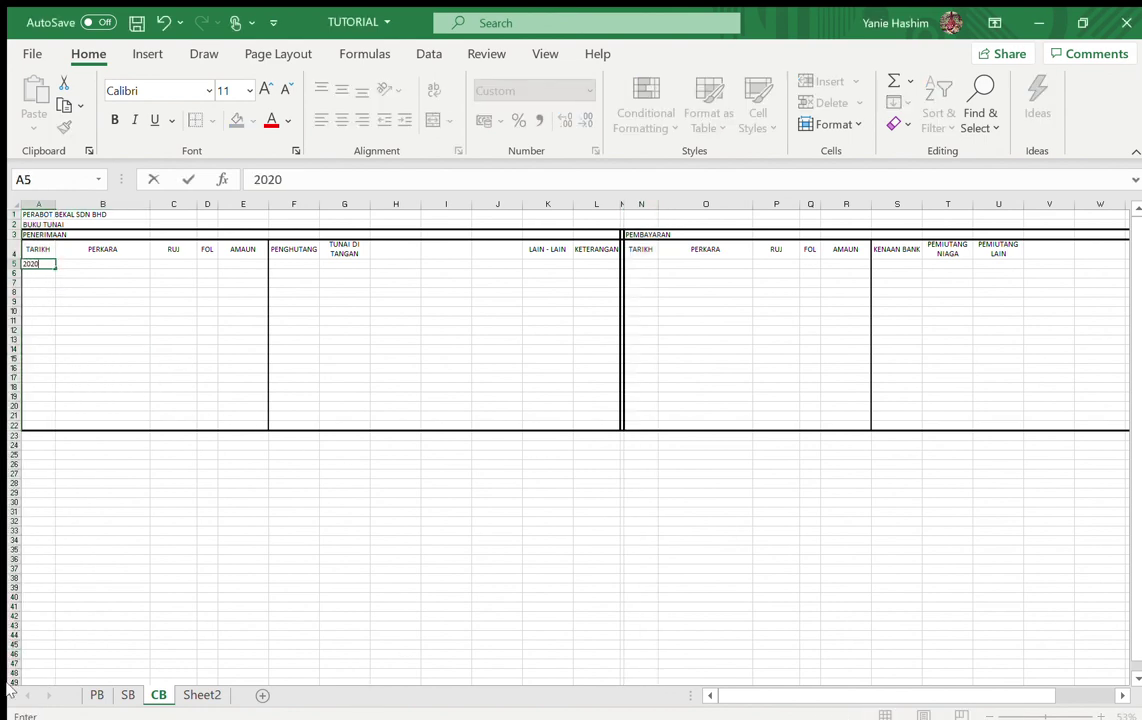
pyautogui.press('Return')
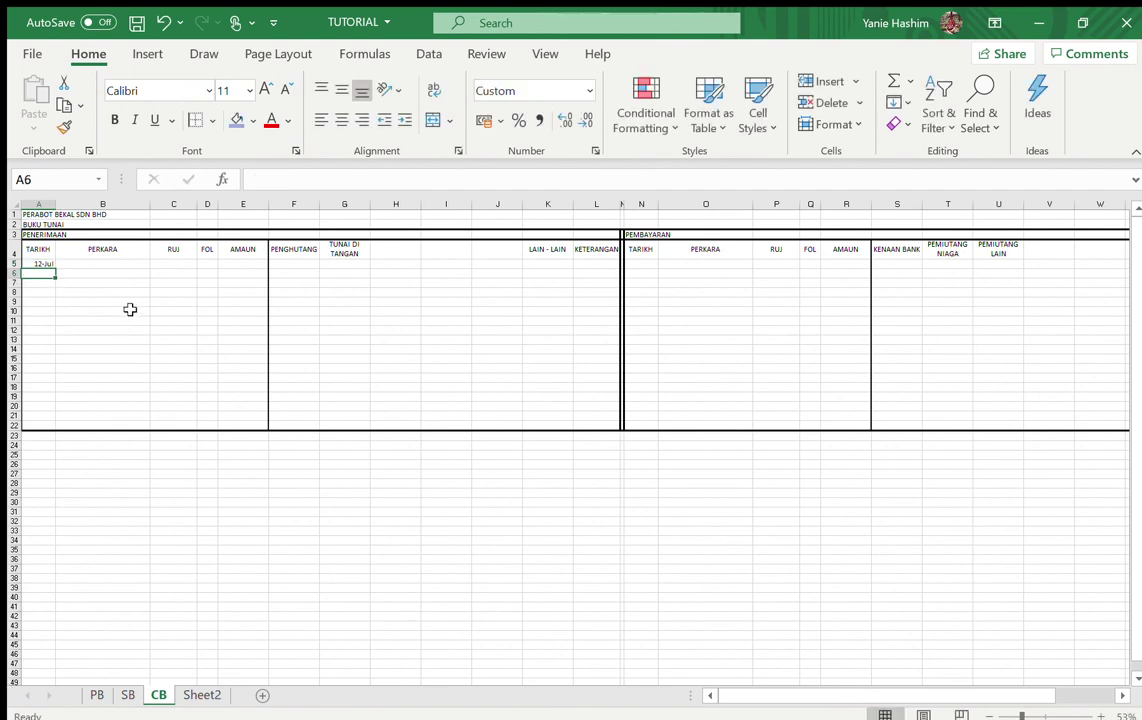
# Reset row 5 to the General number format and enter 2020 in N5 under the payments TARIKH heading.
pyautogui.click(15, 263)
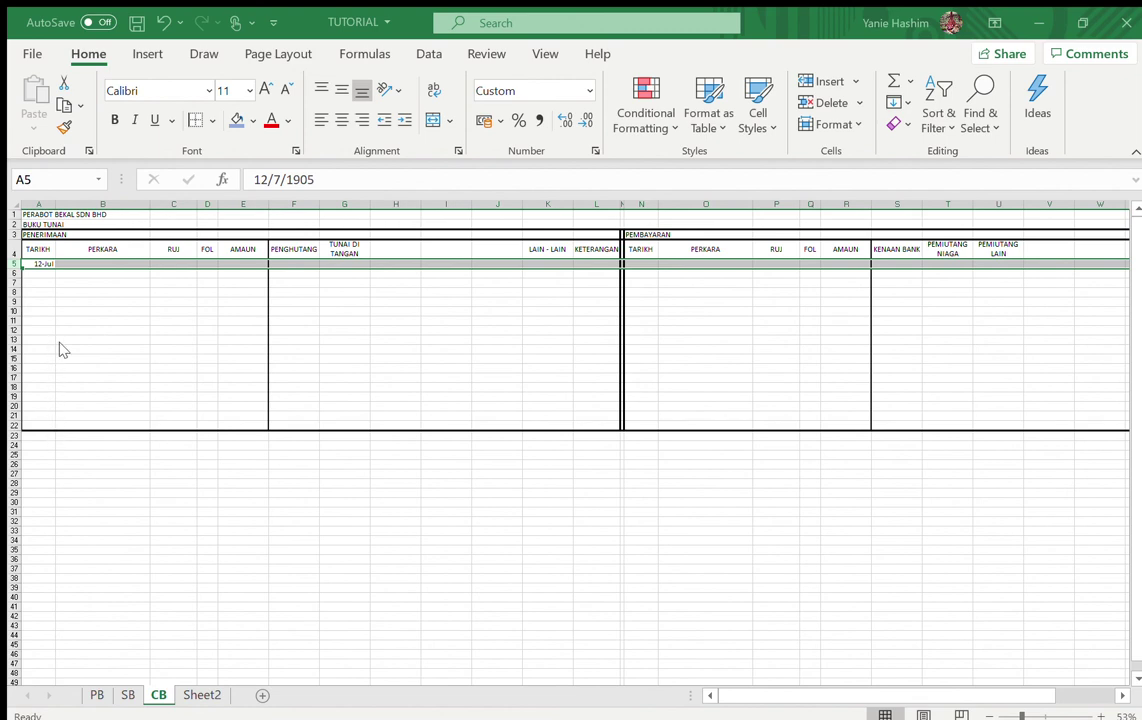
pyautogui.hotkey('ctrl', 'shift', '`')
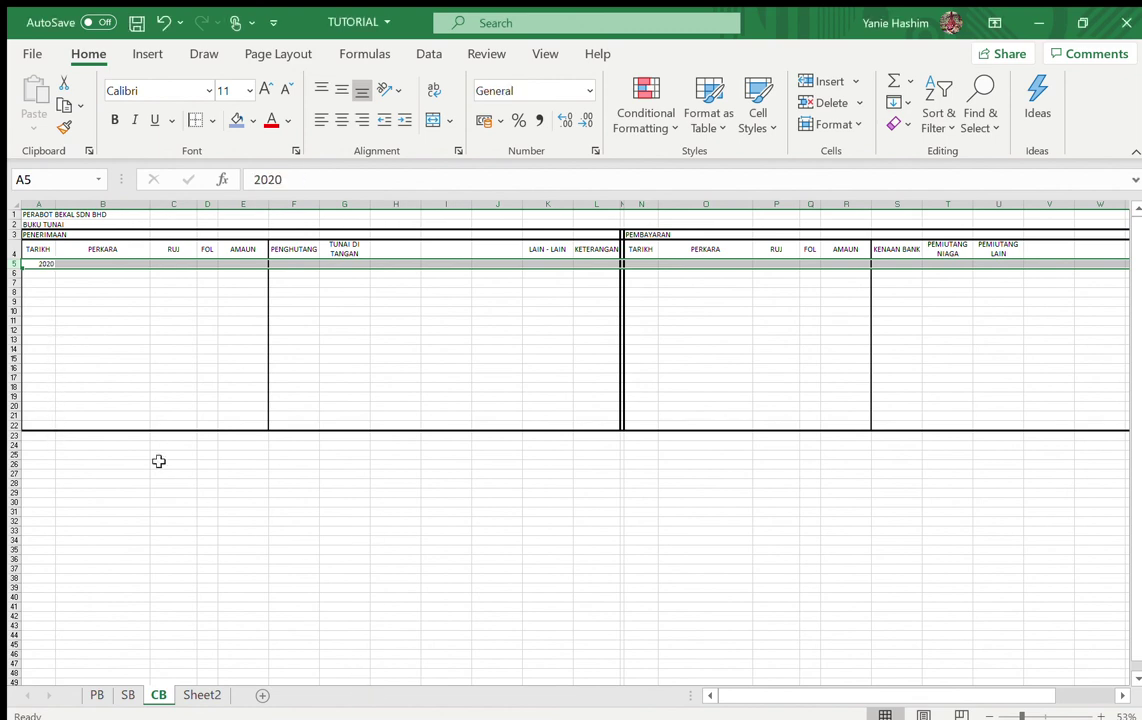
pyautogui.click(649, 263)
pyautogui.write('20')
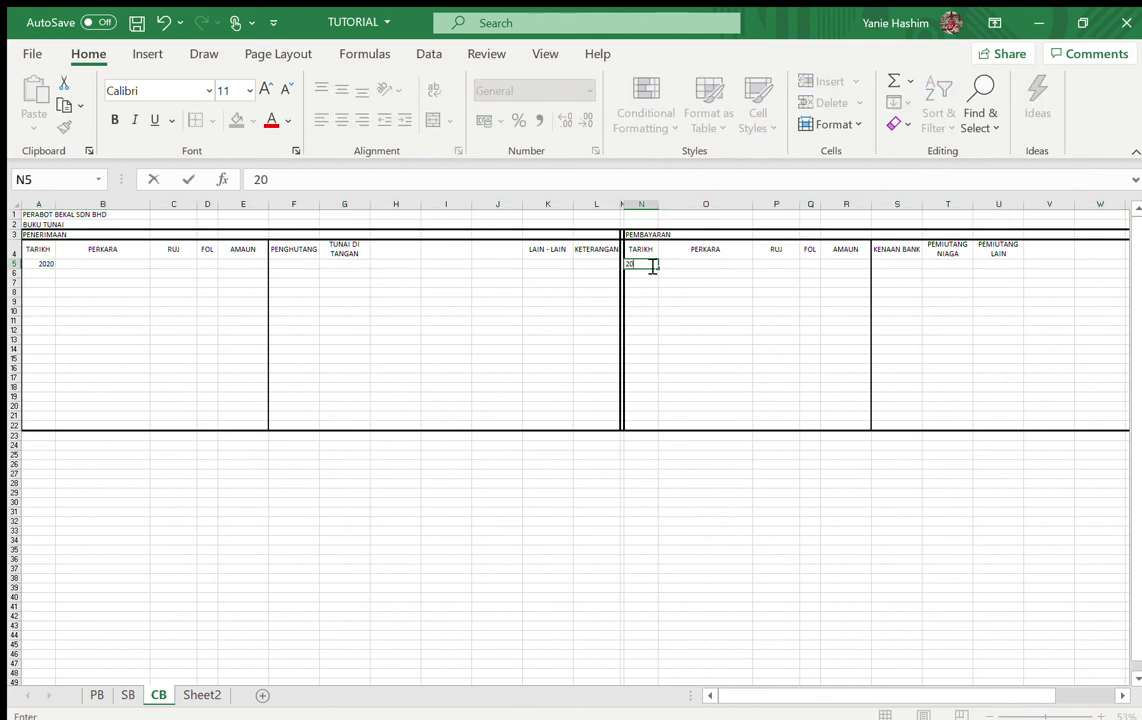
pyautogui.write('20')
pyautogui.press('Return')
pyautogui.click(415, 415)
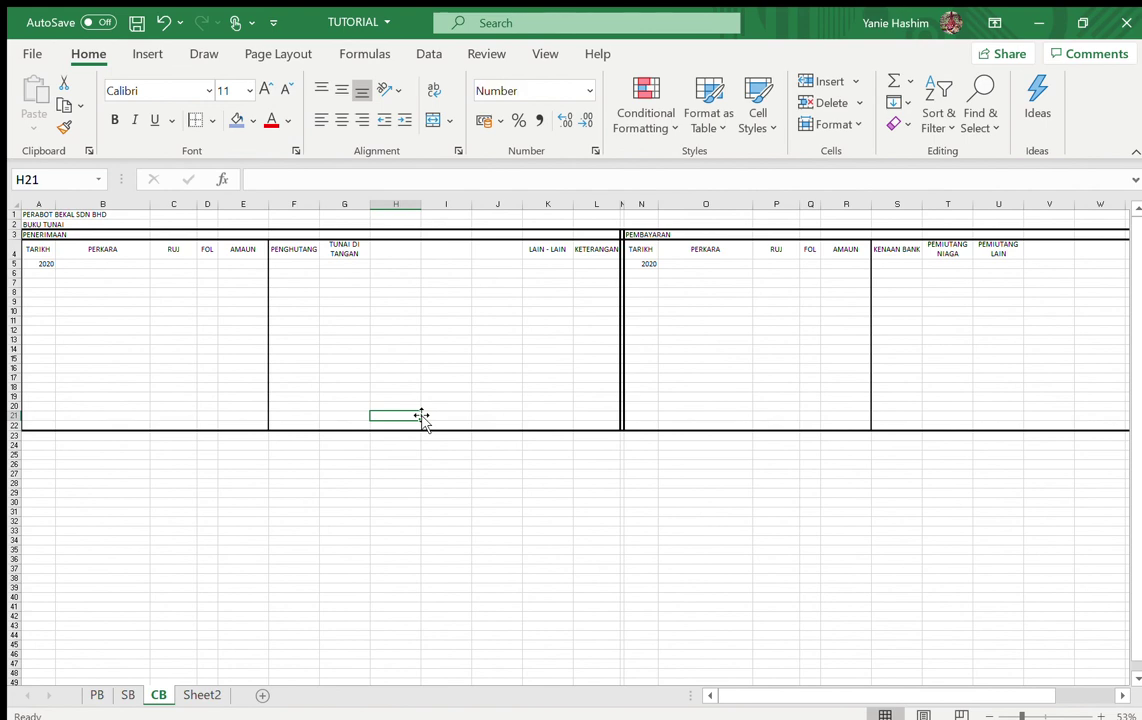
# Test the column formats with 2/1 in A6 and 2 in F6, undoing each entry.
pyautogui.click(45, 273)
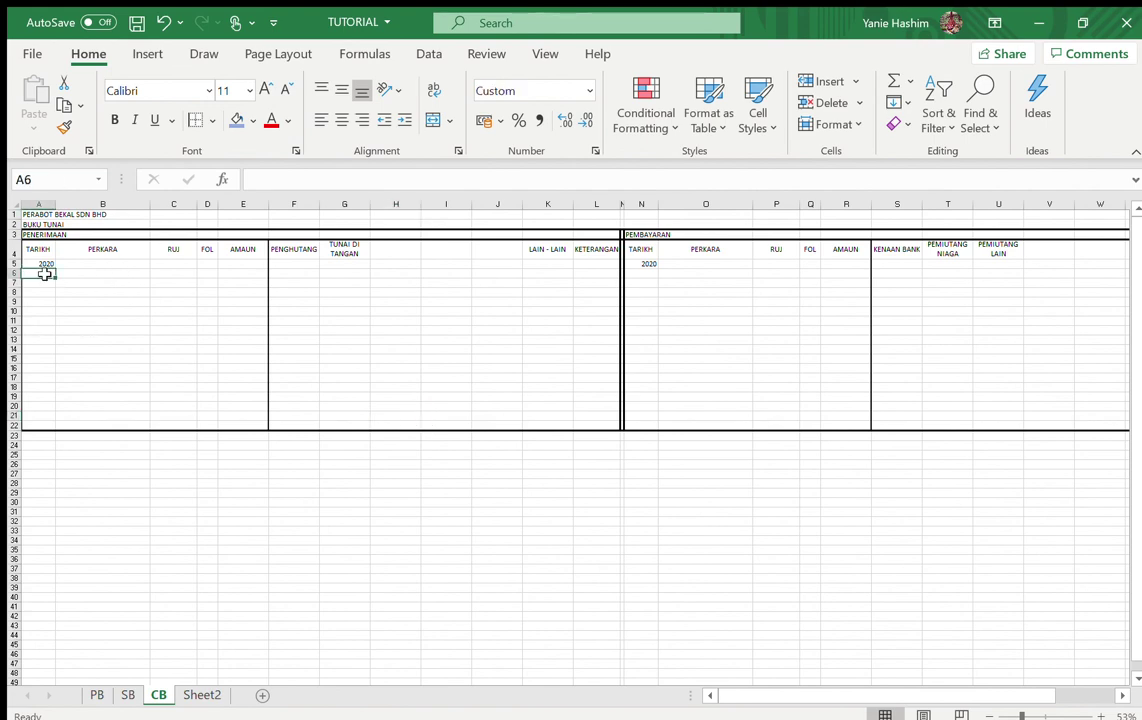
pyautogui.write('2/1')
pyautogui.press('Return')
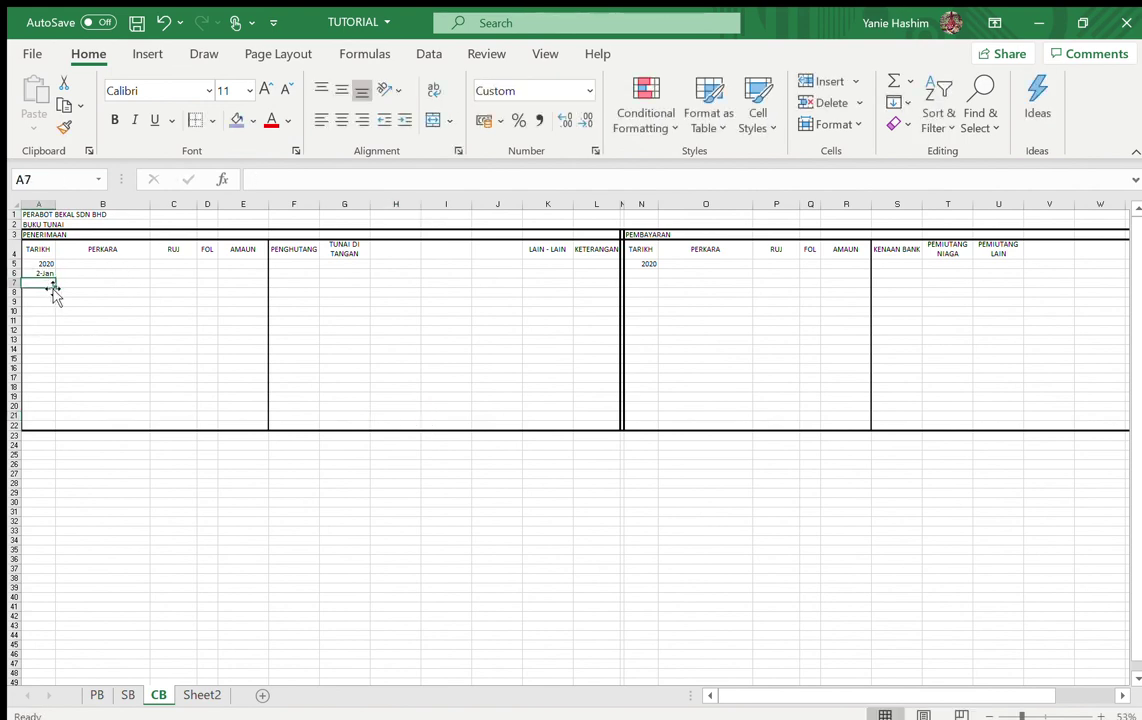
pyautogui.hotkey('ctrl', 'z')
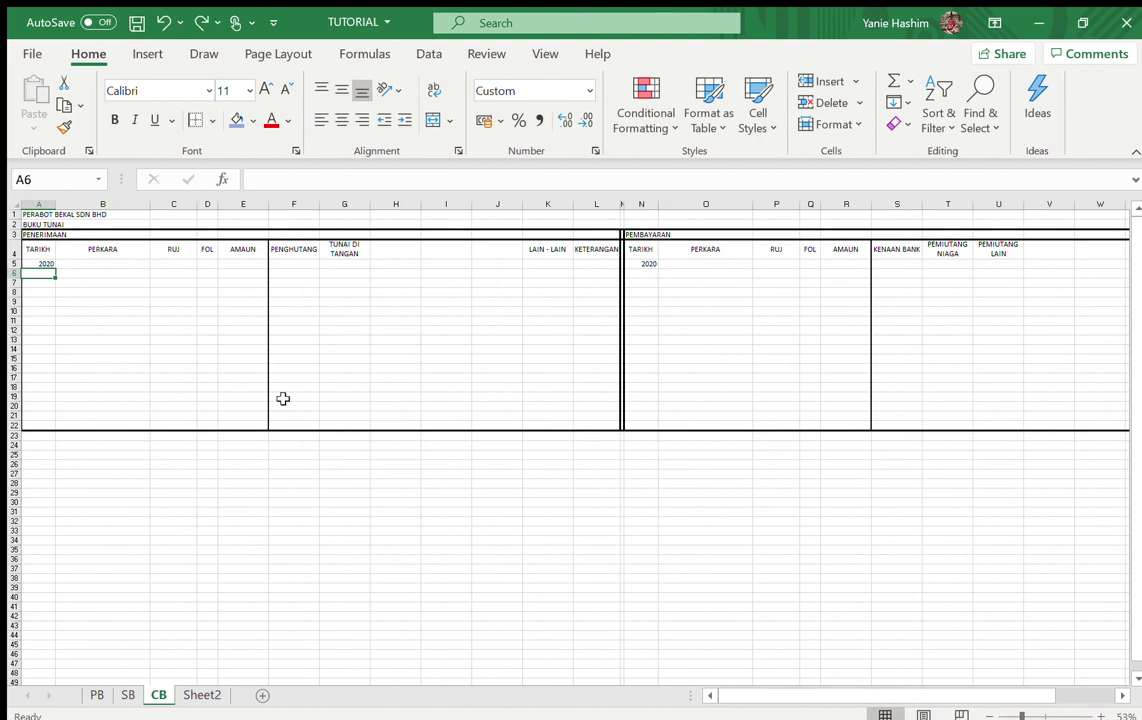
pyautogui.click(295, 273)
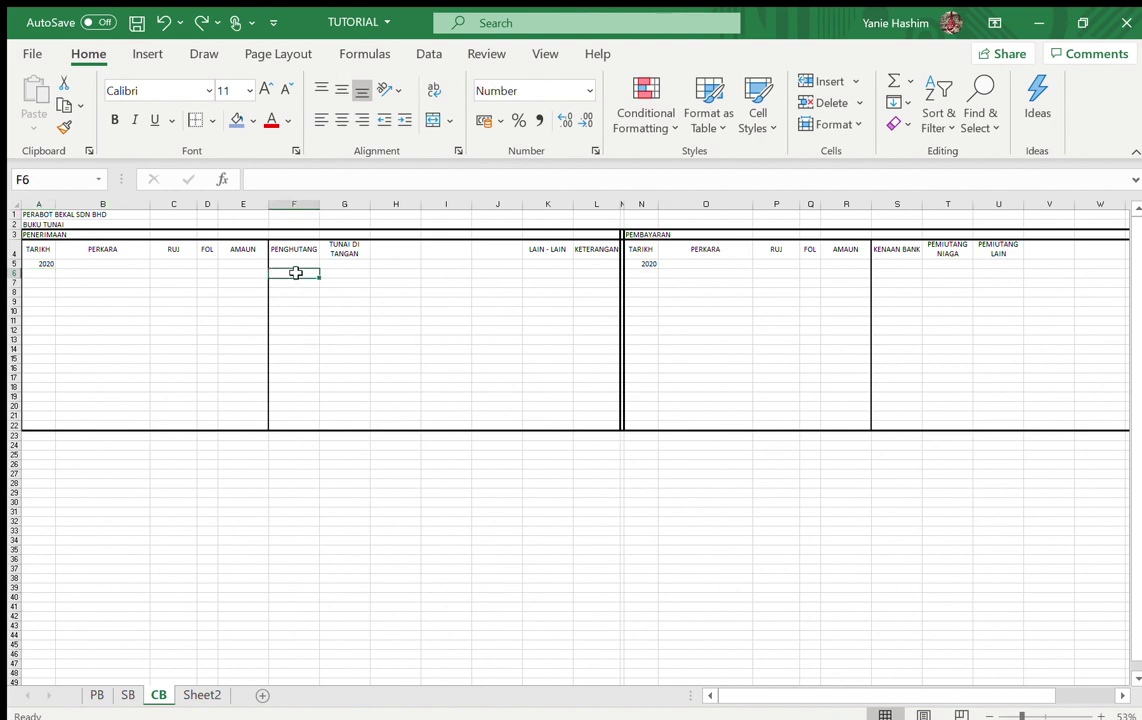
pyautogui.write('2')
pyautogui.press('Return')
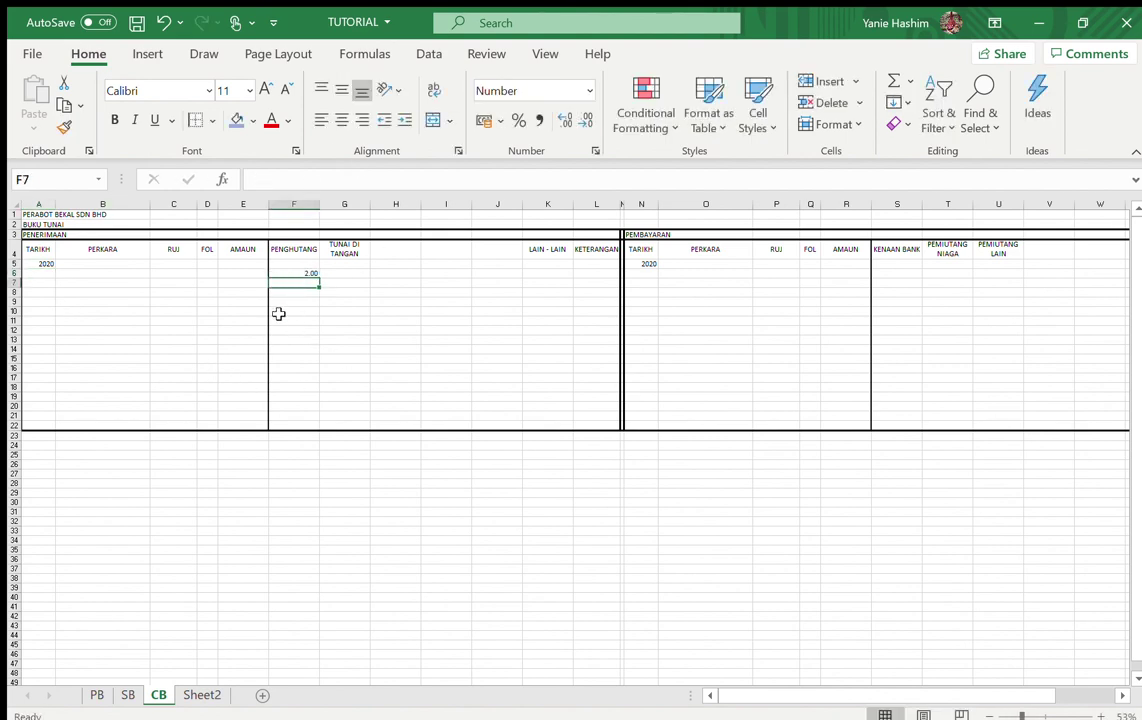
pyautogui.hotkey('ctrl', 'z')
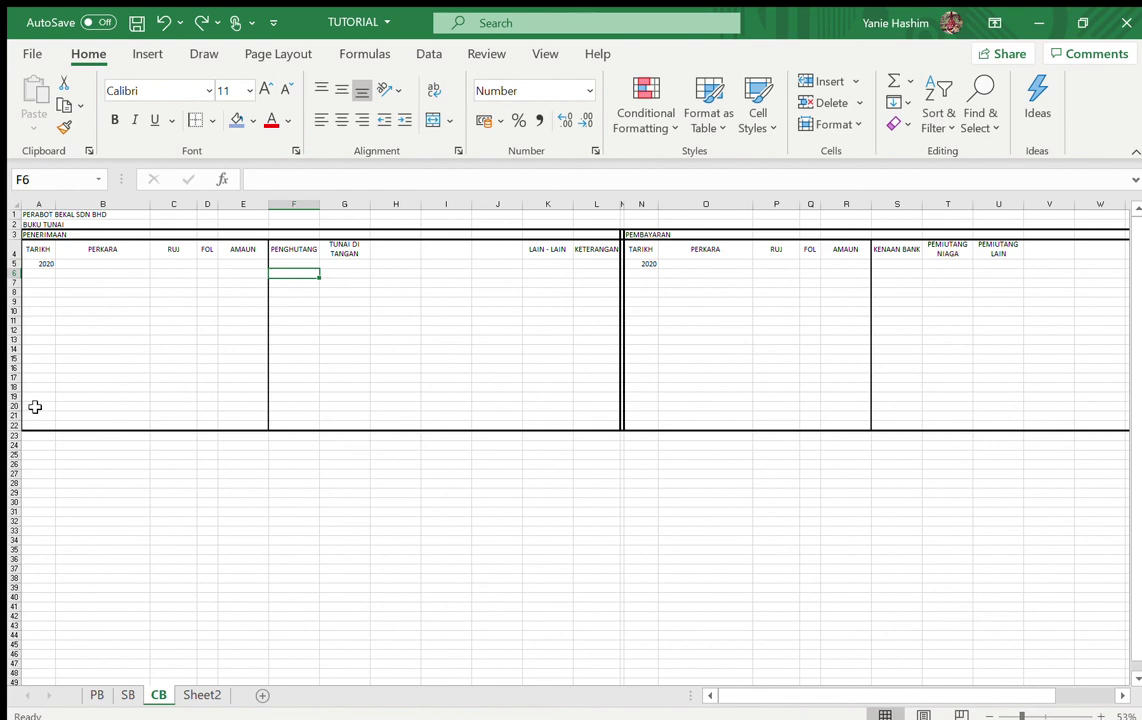
pyautogui.click(97, 695)
pyautogui.click(120, 696)
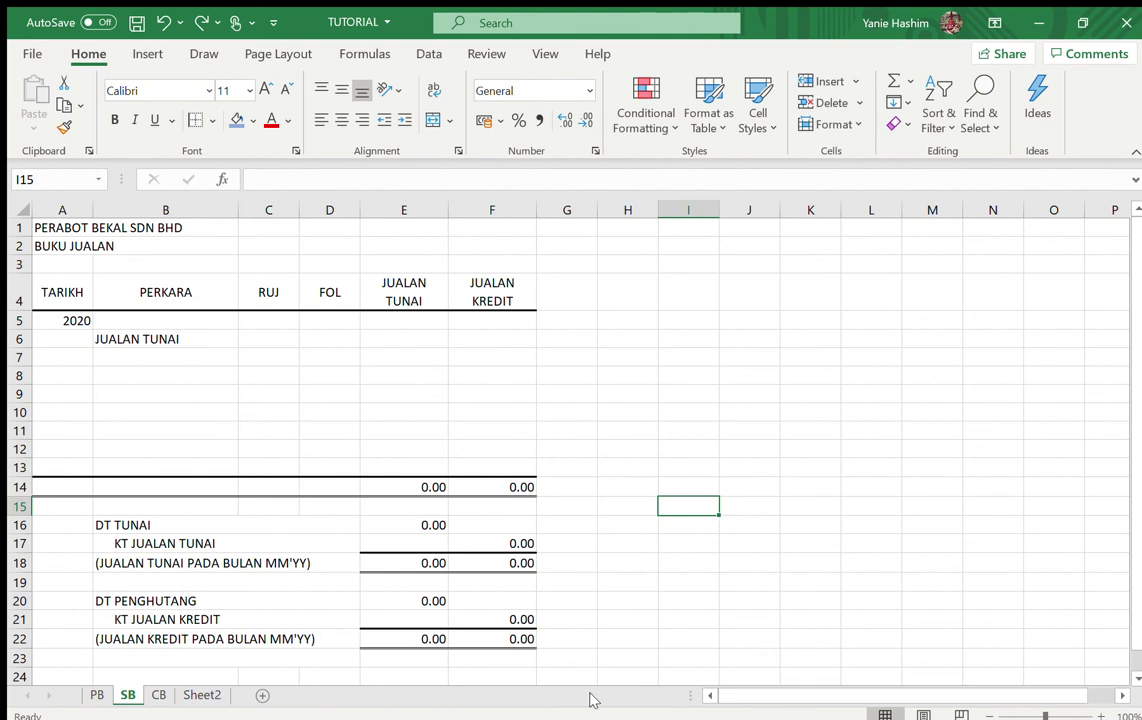
pyautogui.click(190, 695)
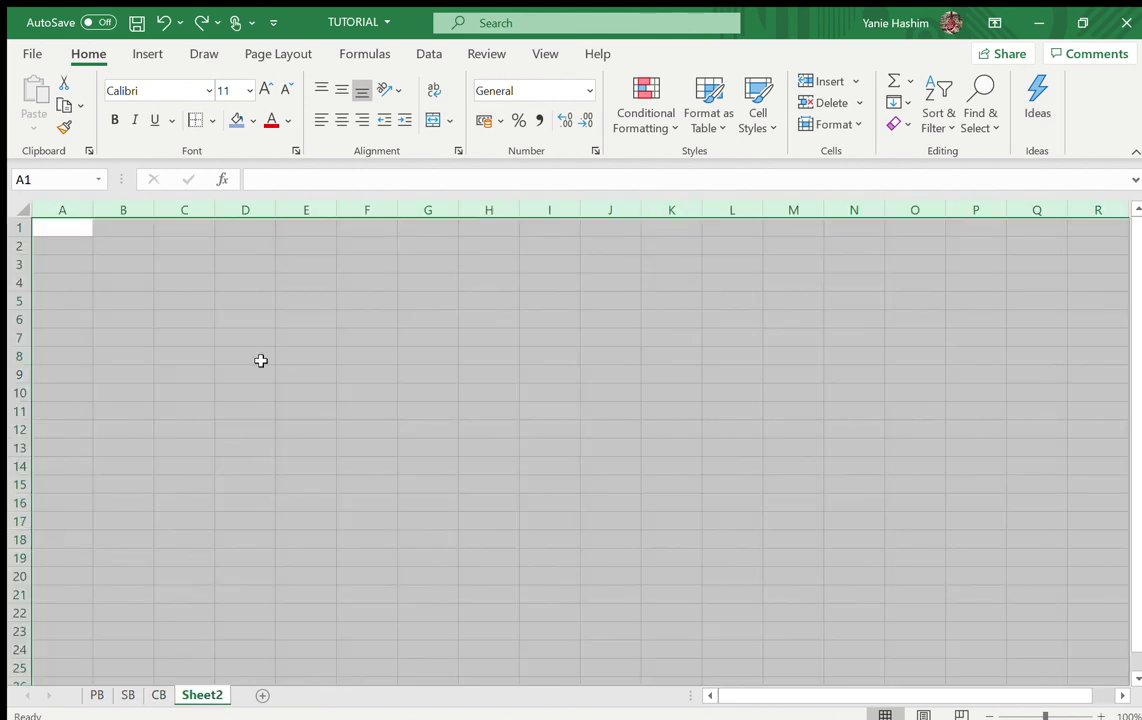
pyautogui.click(158, 695)
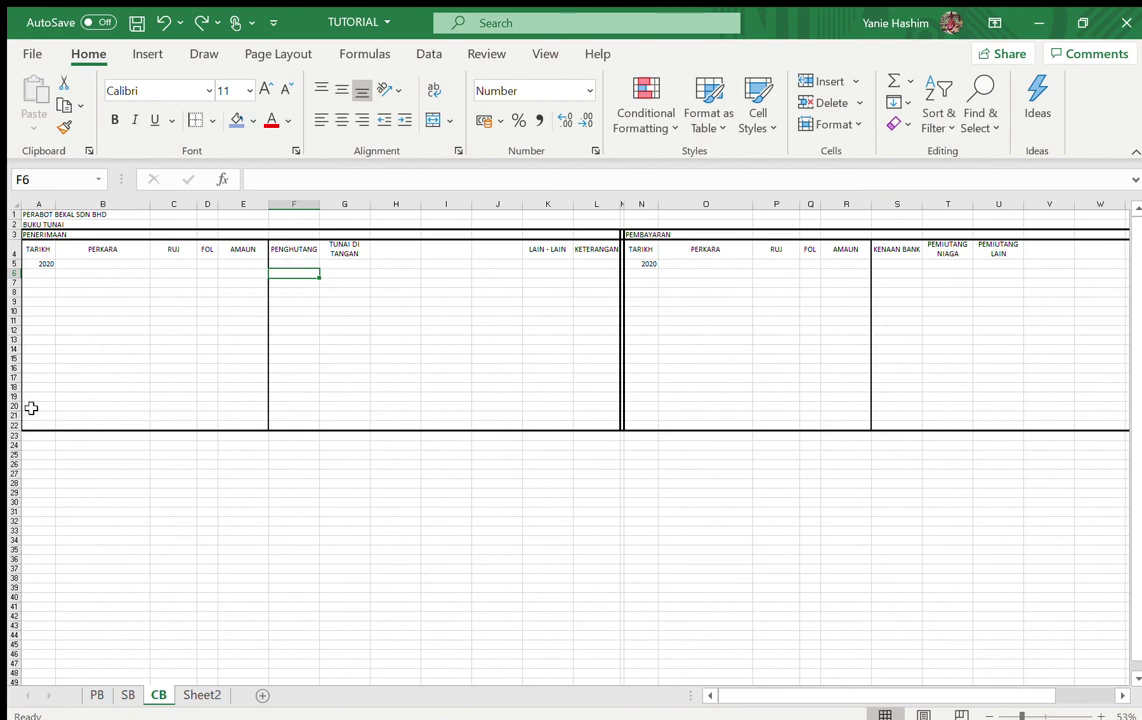
# Enter the label JUMLAH PENERIMAAN in B20 of the CB sheet, without any trailing apostrophe.
pyautogui.click(60, 405)
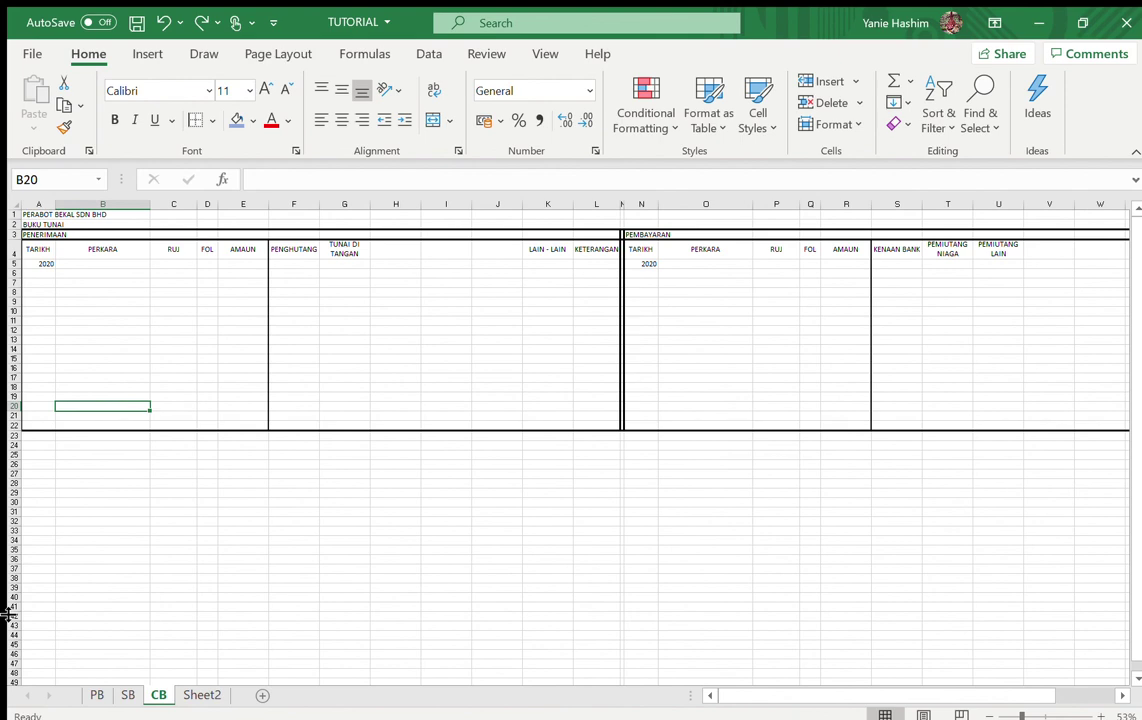
pyautogui.write("JUMLAH PENERIMAAN'")
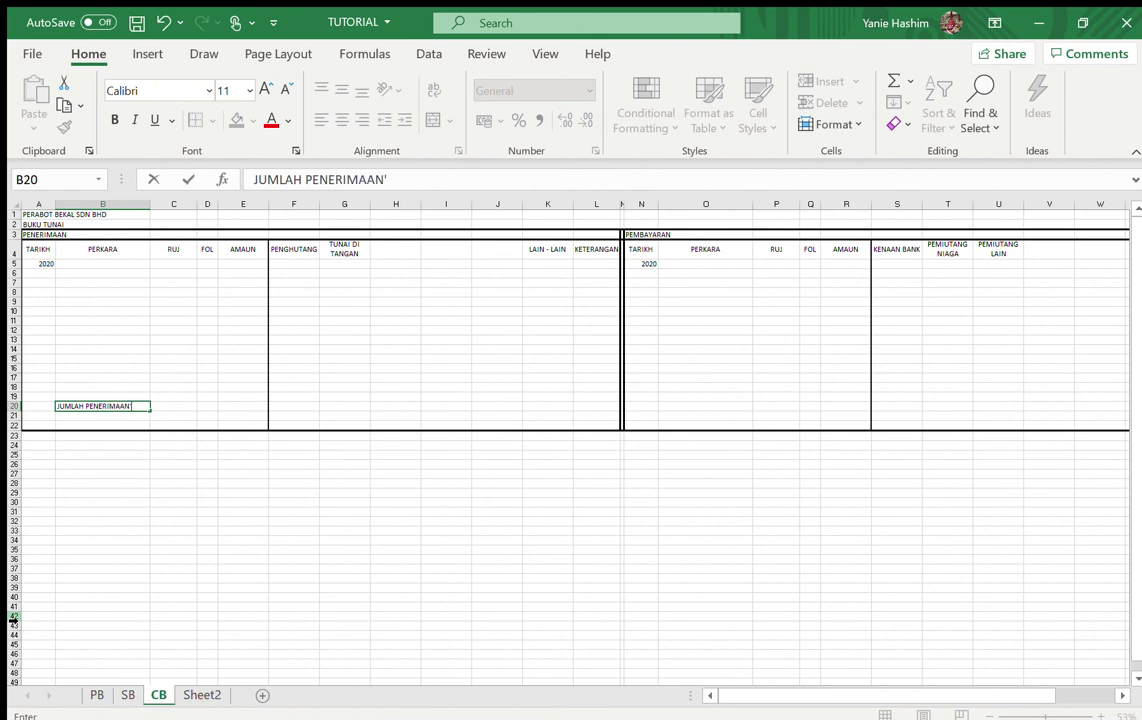
pyautogui.press('Return')
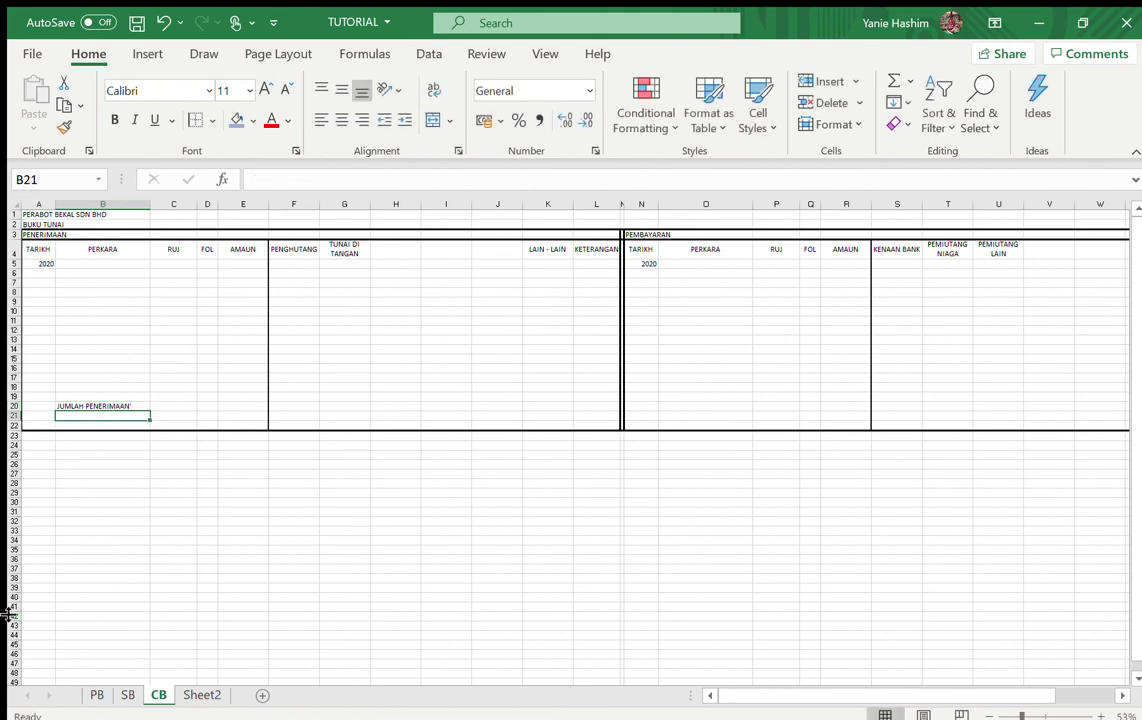
pyautogui.click(139, 406)
pyautogui.doubleClick(142, 407)
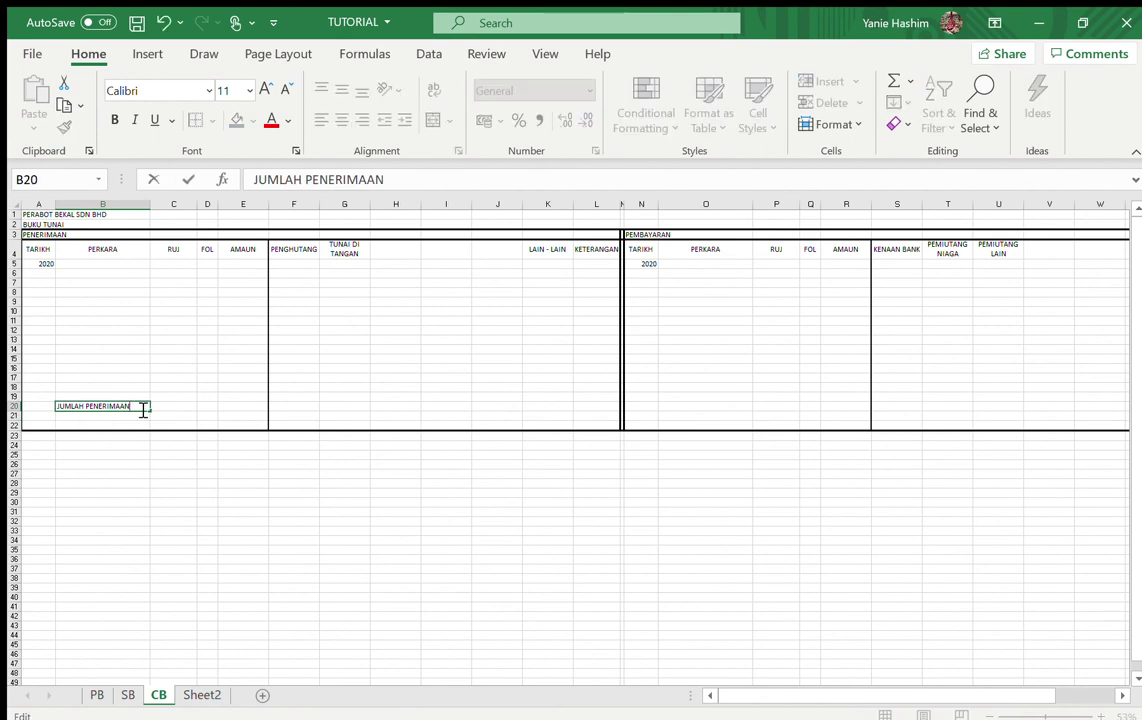
pyautogui.press('Return')
# Add the labels BAKI AWAL in B21 and a bold JUMLAH in B22 of the receipts section.
pyautogui.write('BAKI AWAL')
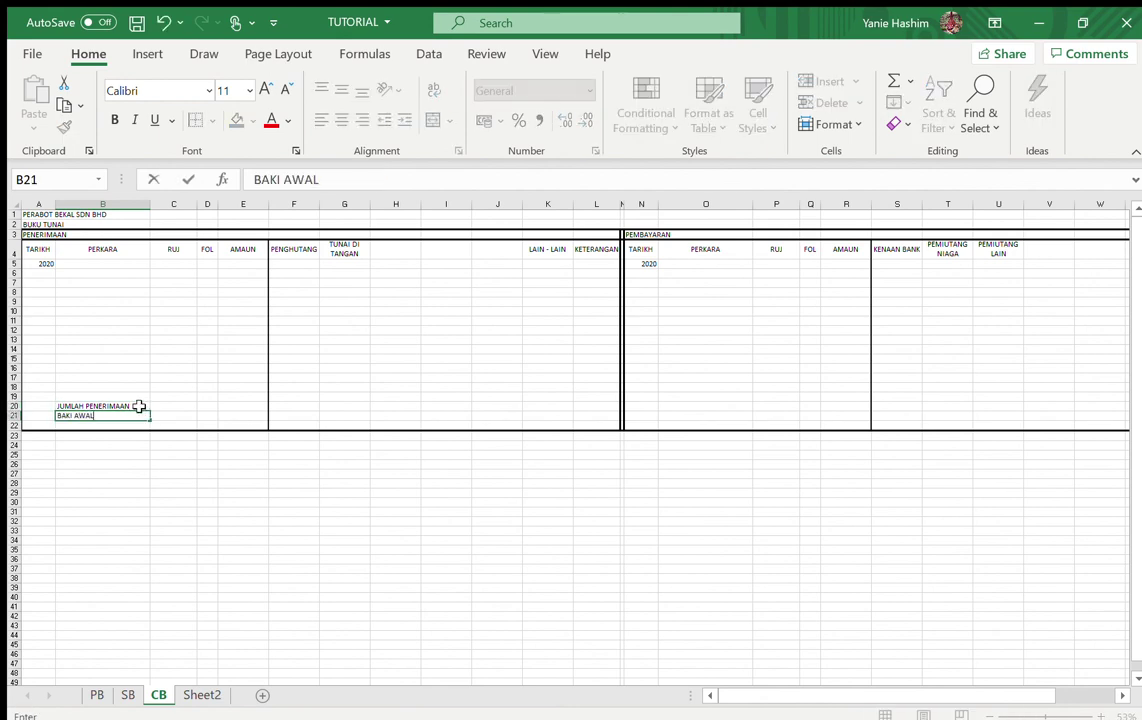
pyautogui.press('Return')
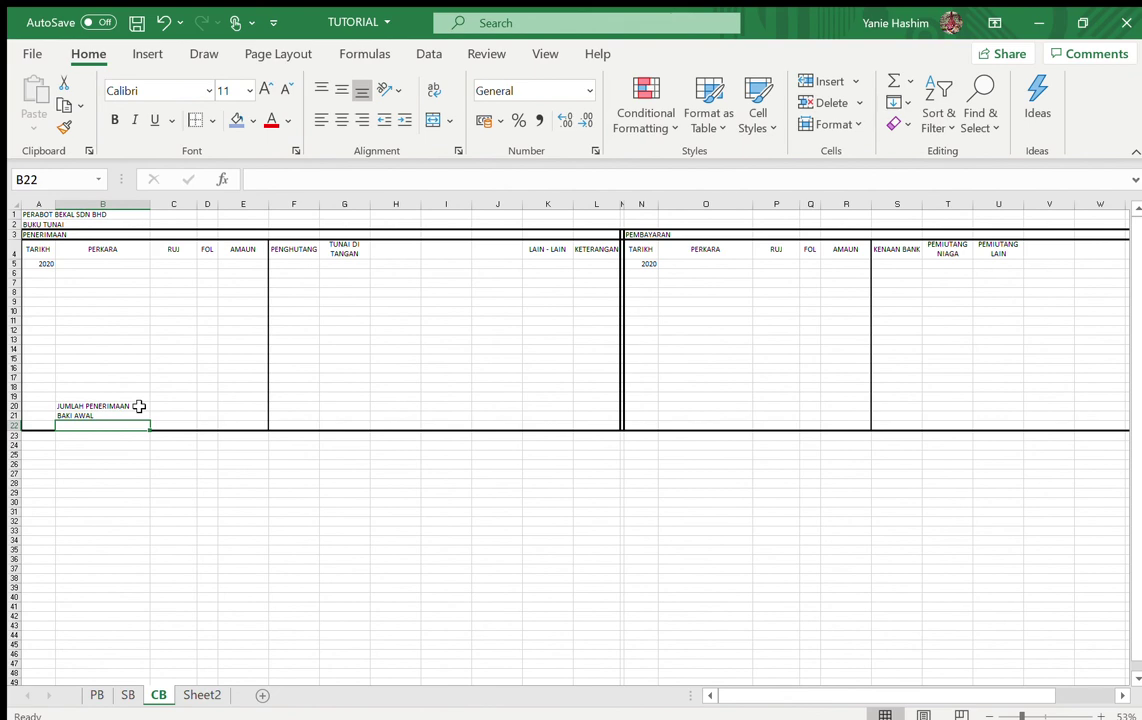
pyautogui.write('JUMLAH')
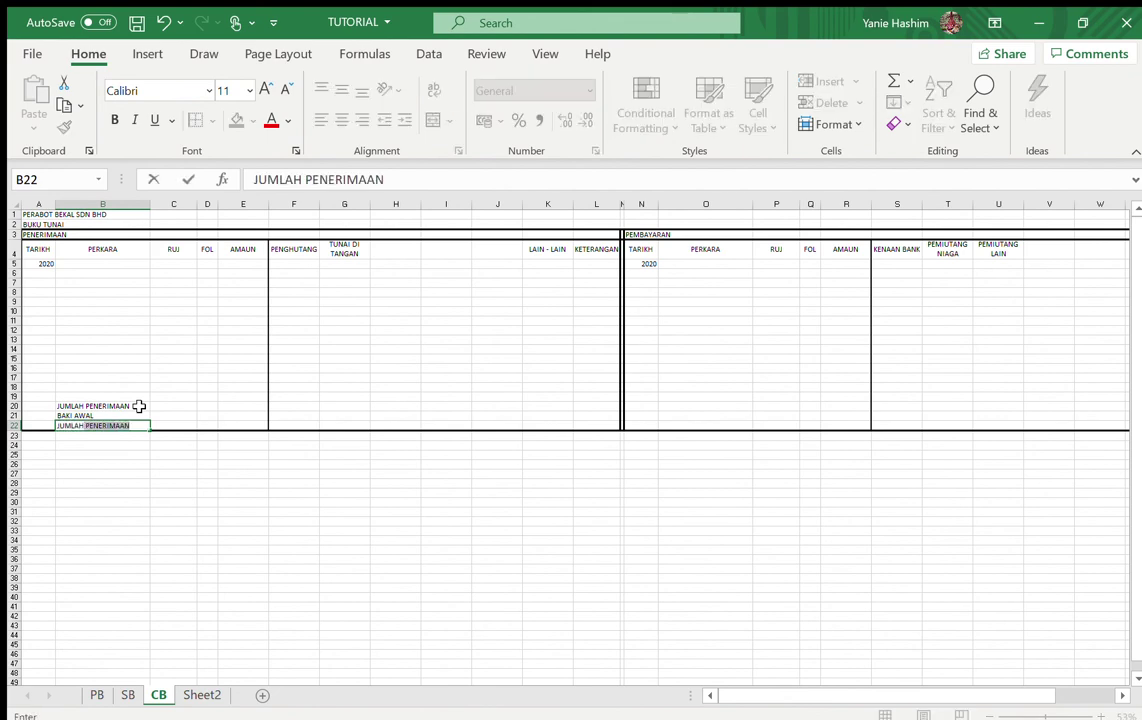
pyautogui.press('BackSpace')
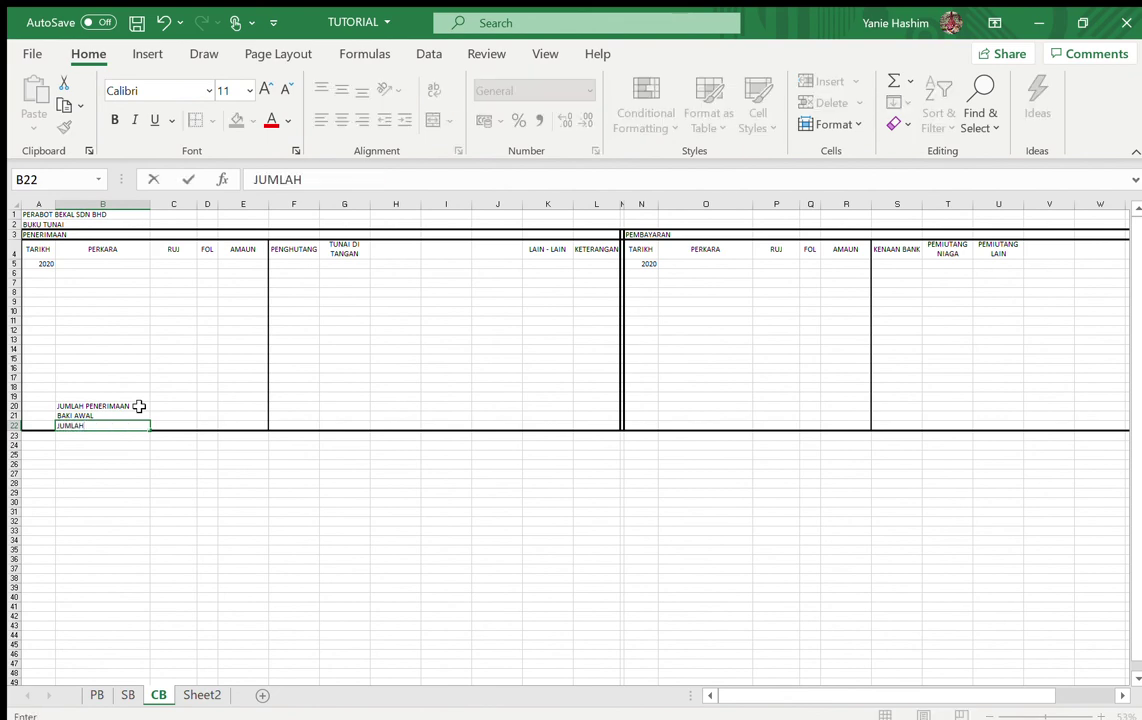
pyautogui.hotkey('ctrl', 'Return')
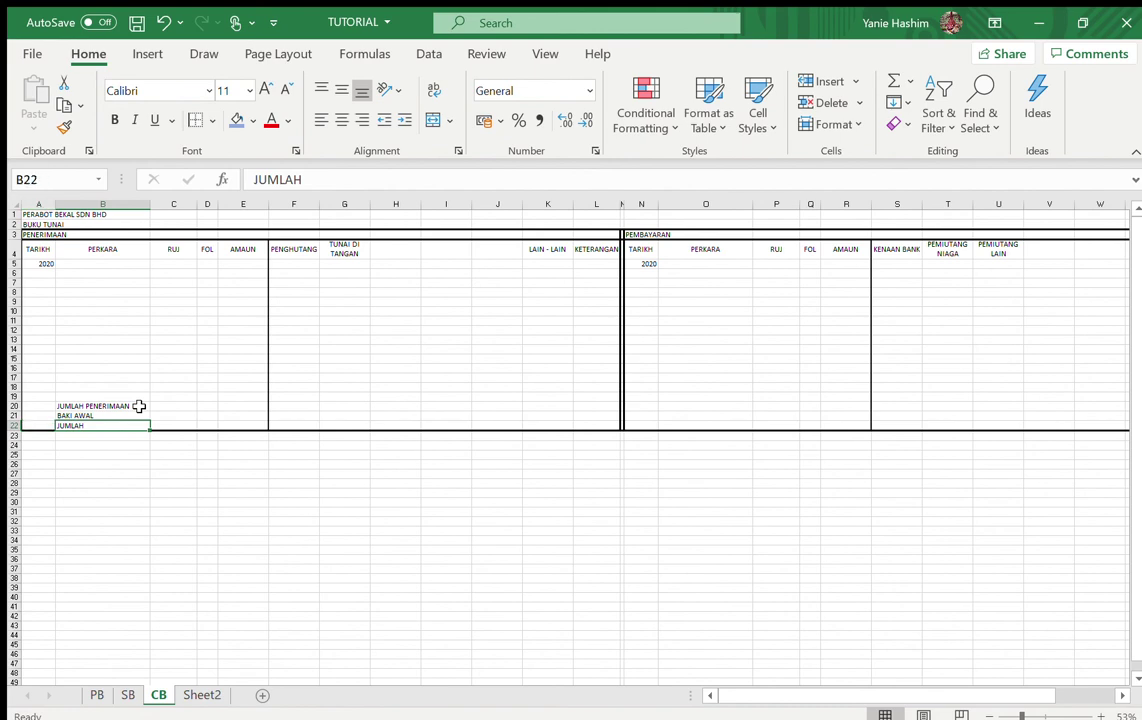
pyautogui.hotkey('ctrl', 'b')
pyautogui.click(115, 513)
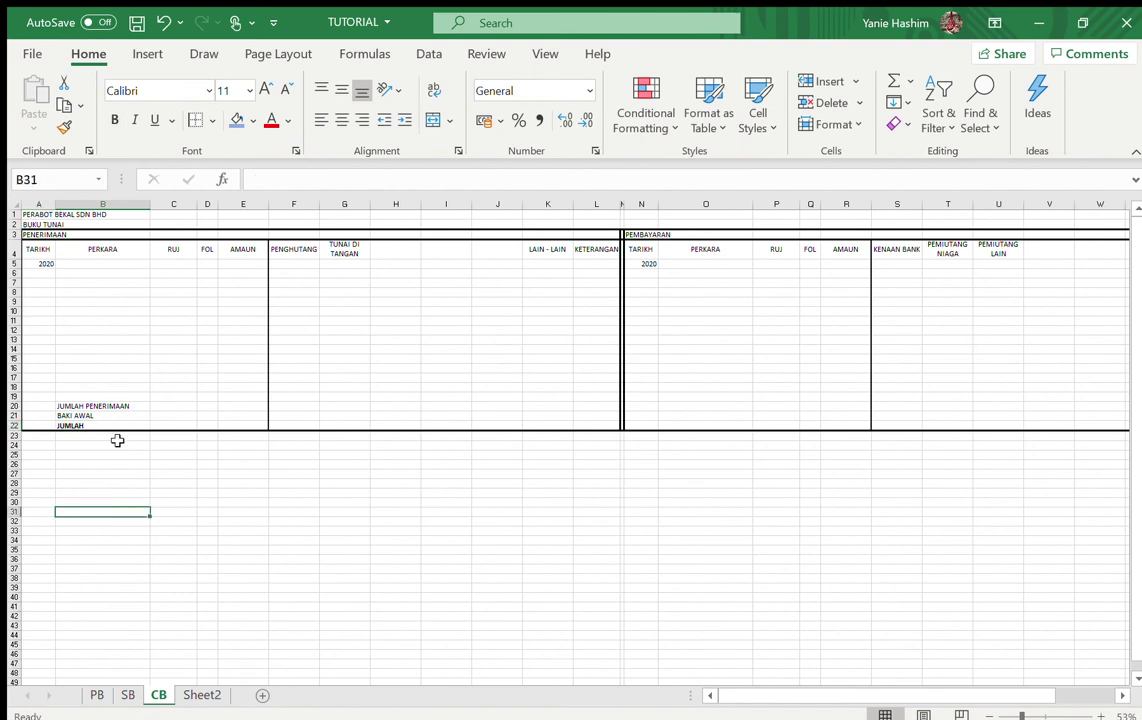
# Copy the labels in B20:B22 to O20:O22 of the payments section and change O21 to BAKI AKHIR.
pyautogui.moveTo(94, 404); pyautogui.dragTo(94, 424)
pyautogui.hotkey('ctrl', 'c')
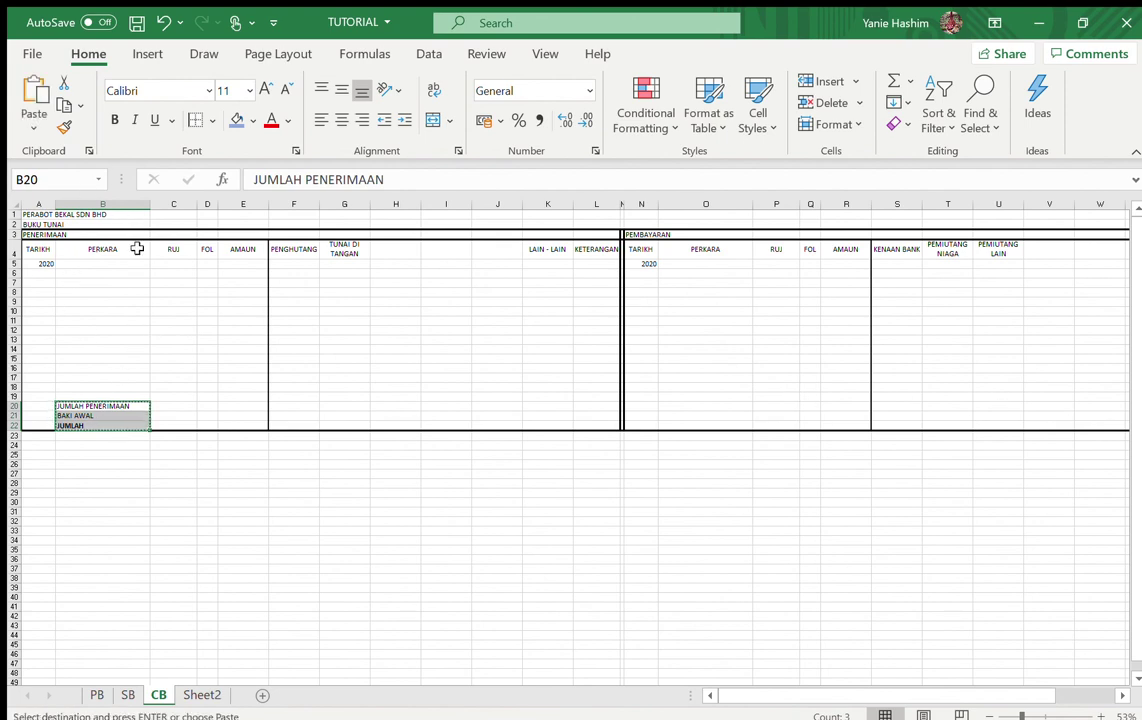
pyautogui.click(675, 405)
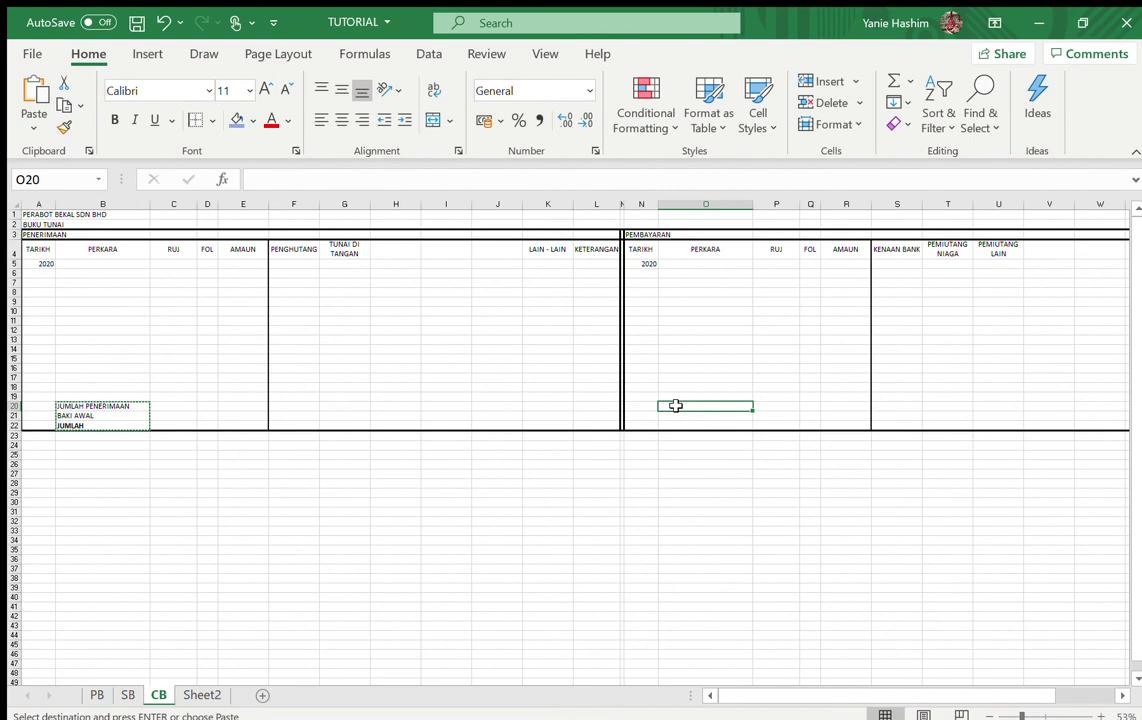
pyautogui.hotkey('ctrl', 'v')
pyautogui.click(692, 413)
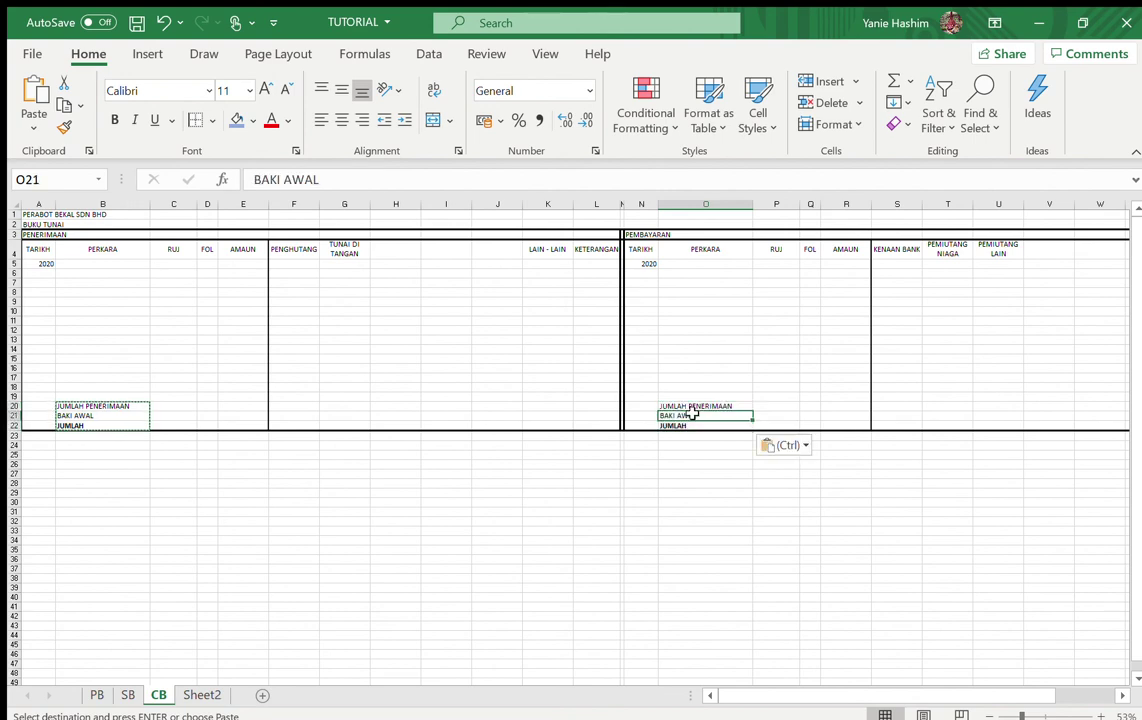
pyautogui.write('BA')
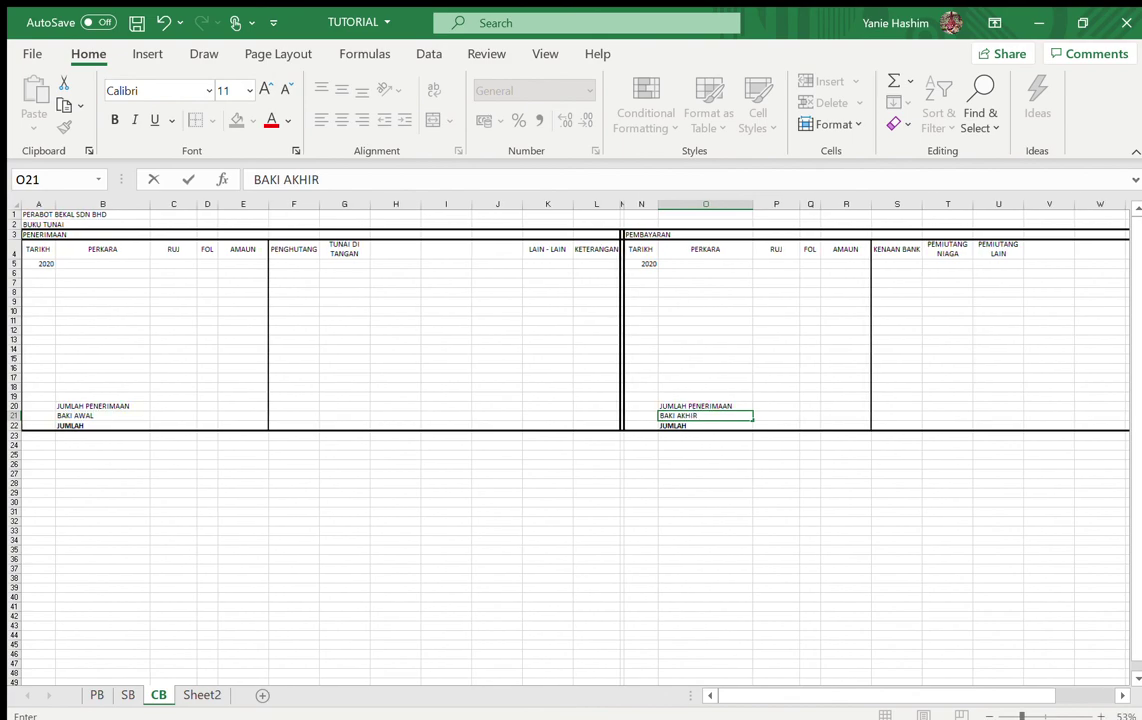
pyautogui.press('Return')
# Change the label in O20 of the payments section to JUMLAH PEMBAYARAN.
pyautogui.scroll(3, 570, 440)
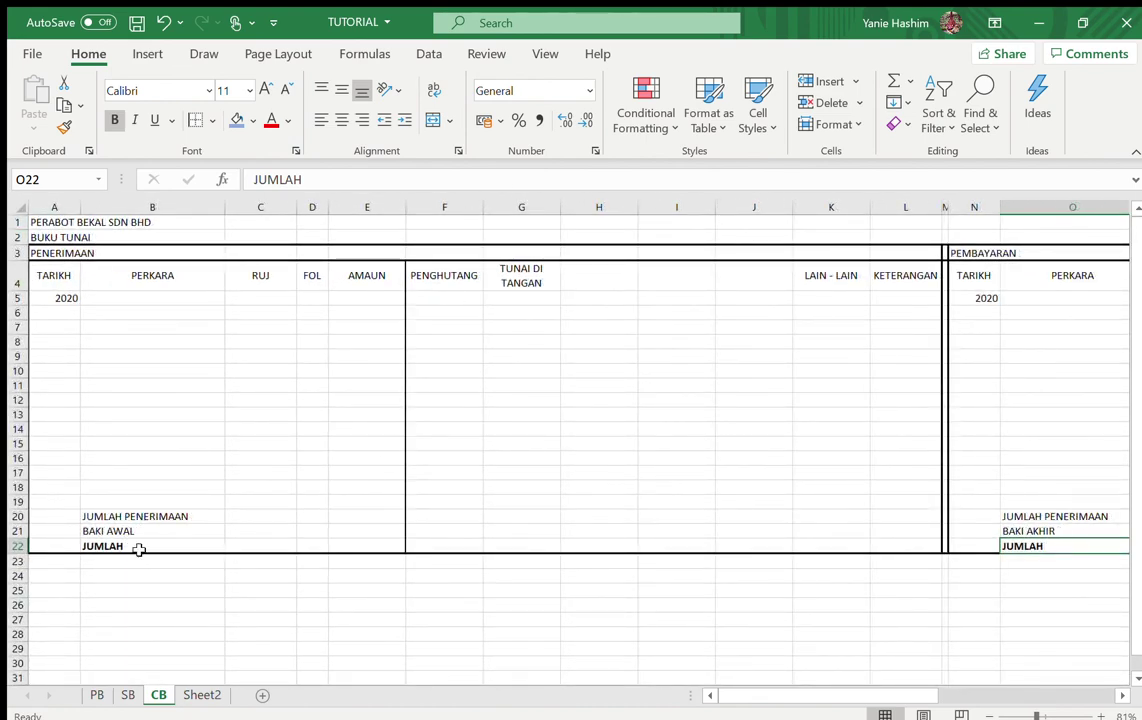
pyautogui.hscroll(5, 139, 549)
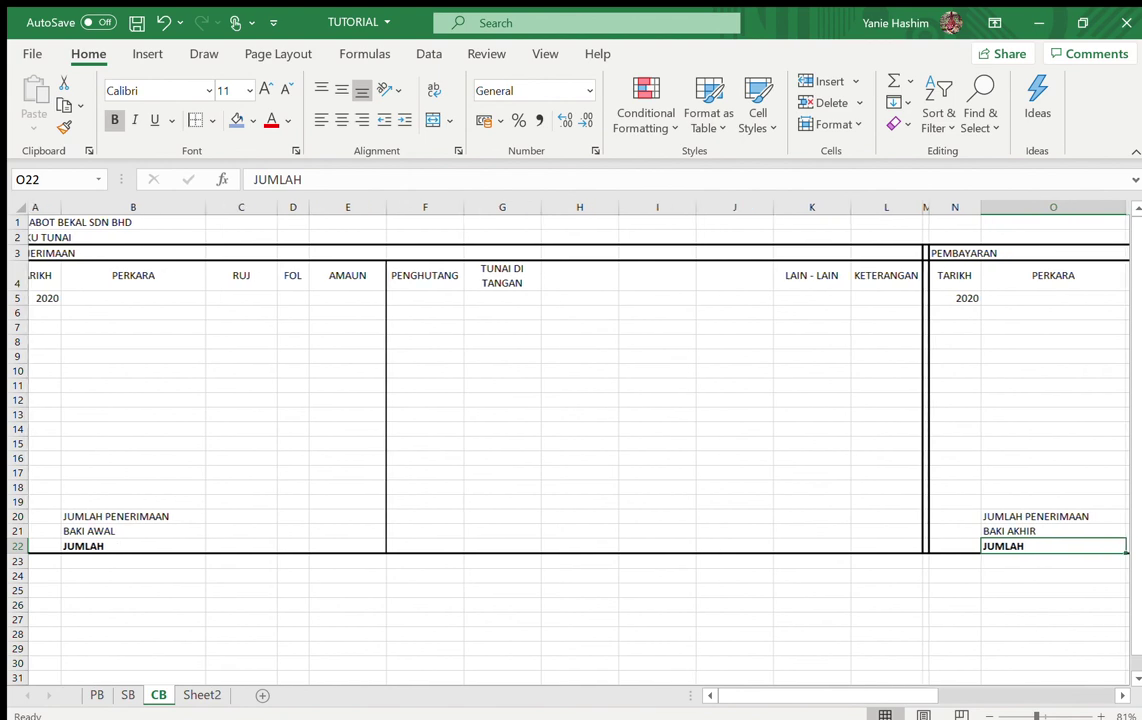
pyautogui.doubleClick(711, 516)
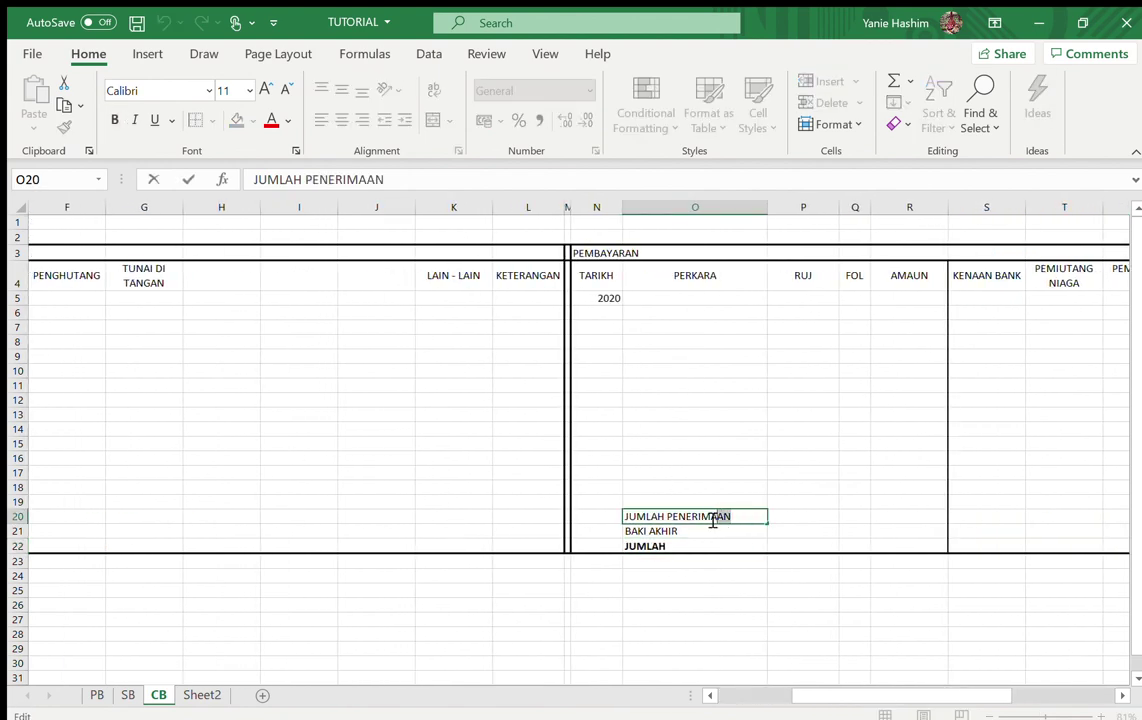
pyautogui.moveTo(713, 519); pyautogui.dragTo(677, 518)
pyautogui.write('EMBAYA')
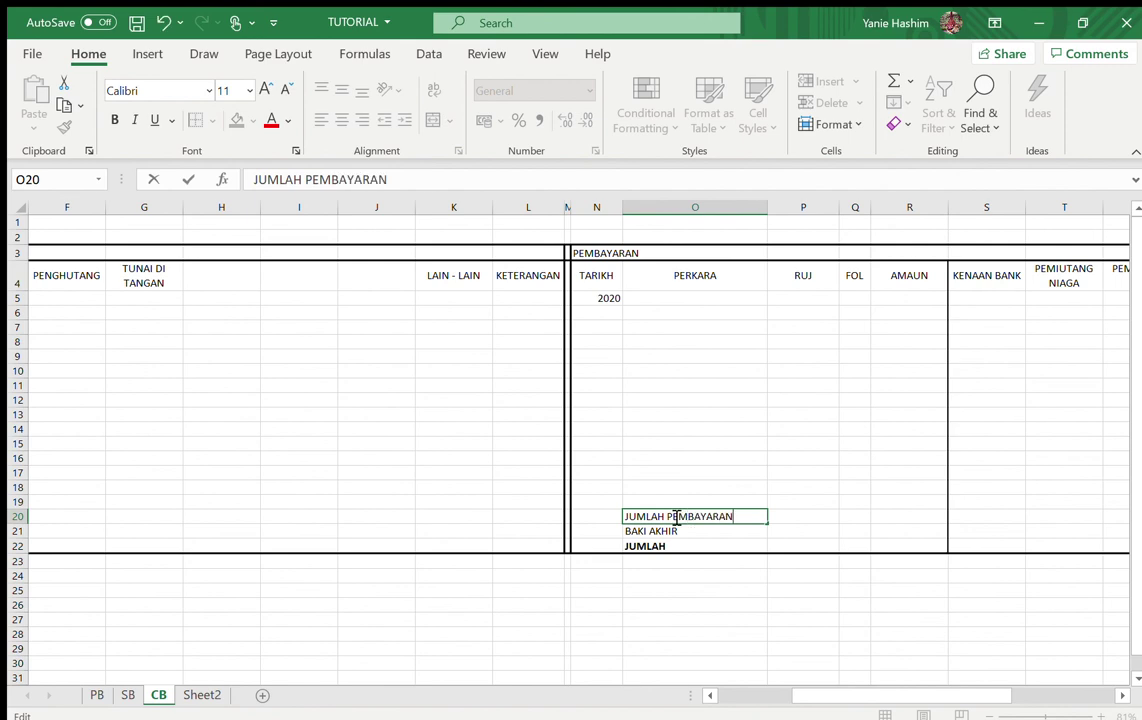
pyautogui.press('Return')
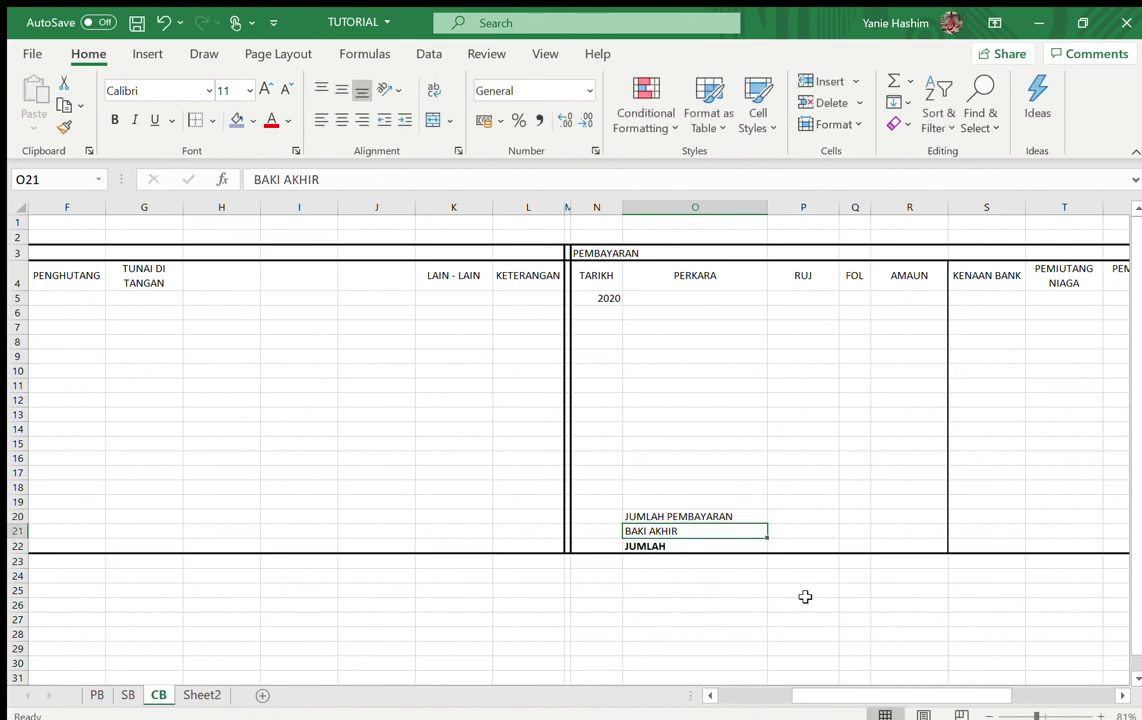
# Apply a border to the receipts total cells E20:L20 in the JUMLAH PENERIMAAN row.
pyautogui.moveTo(849, 695); pyautogui.dragTo(729, 697)
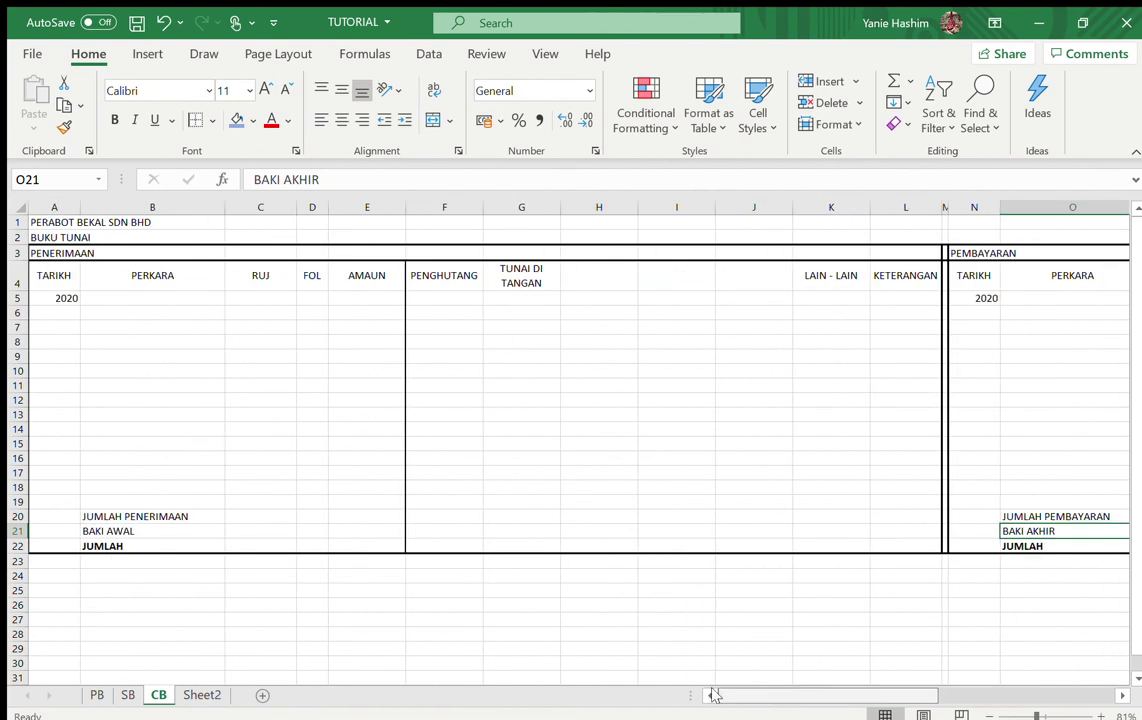
pyautogui.moveTo(370, 516); pyautogui.dragTo(886, 521)
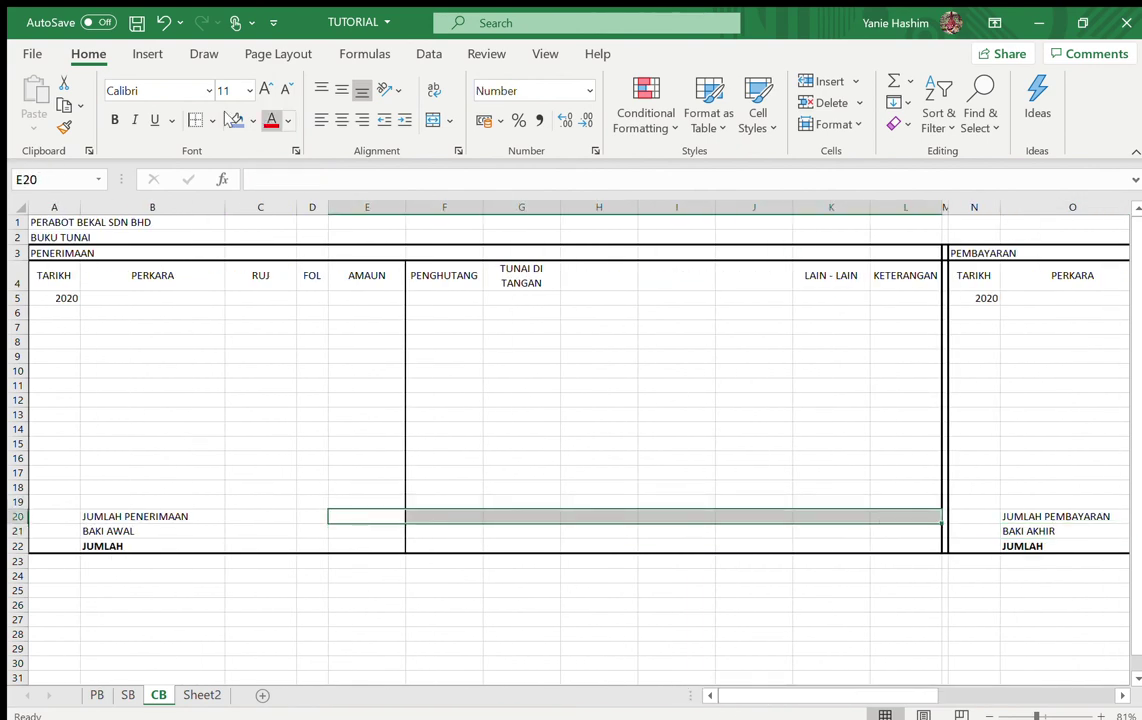
pyautogui.click(196, 119)
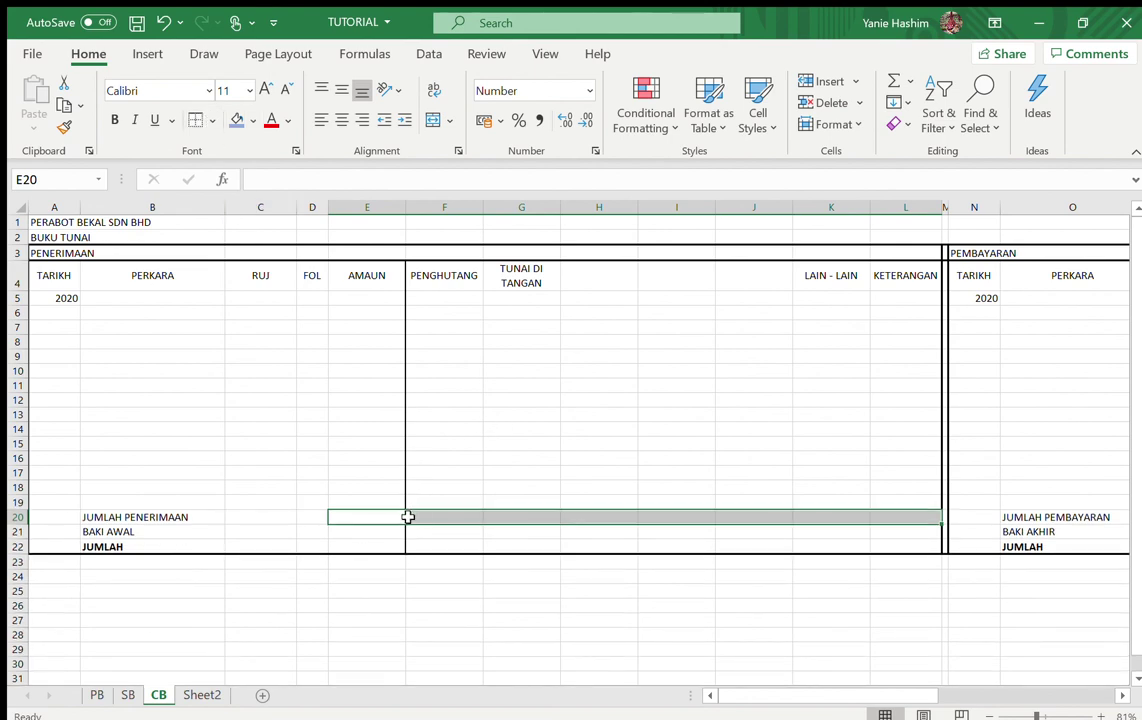
# Apply a top and double bottom border to F20:L20 in the JUMLAH PENERIMAAN row.
pyautogui.moveTo(409, 517); pyautogui.dragTo(900, 517)
pyautogui.click(196, 119)
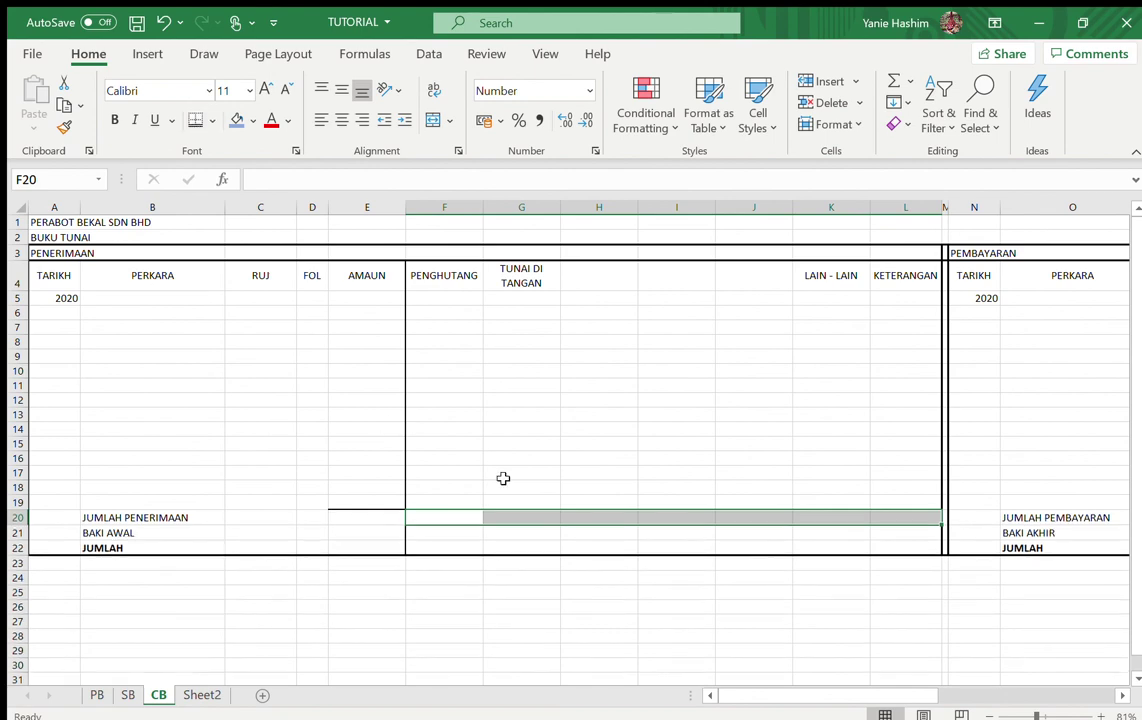
pyautogui.click(606, 634)
# Remove the total-row border lines from L20 in the KETERANGAN column of the receipts section.
pyautogui.moveTo(786, 694); pyautogui.dragTo(925, 679)
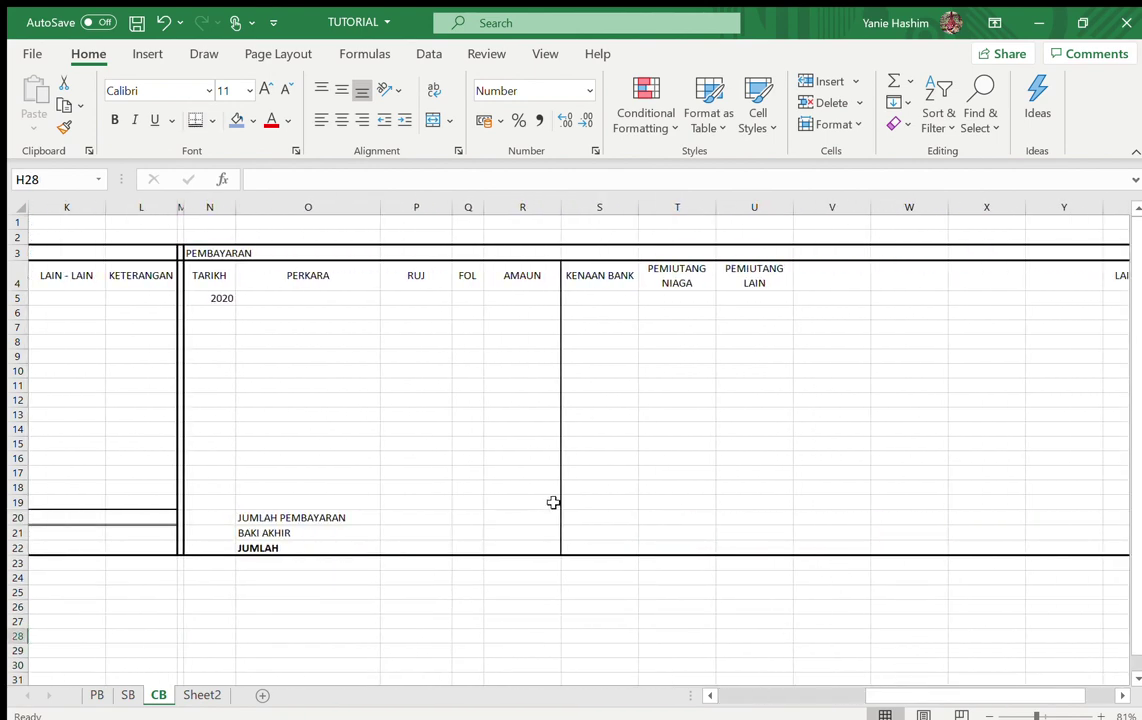
pyautogui.click(140, 514)
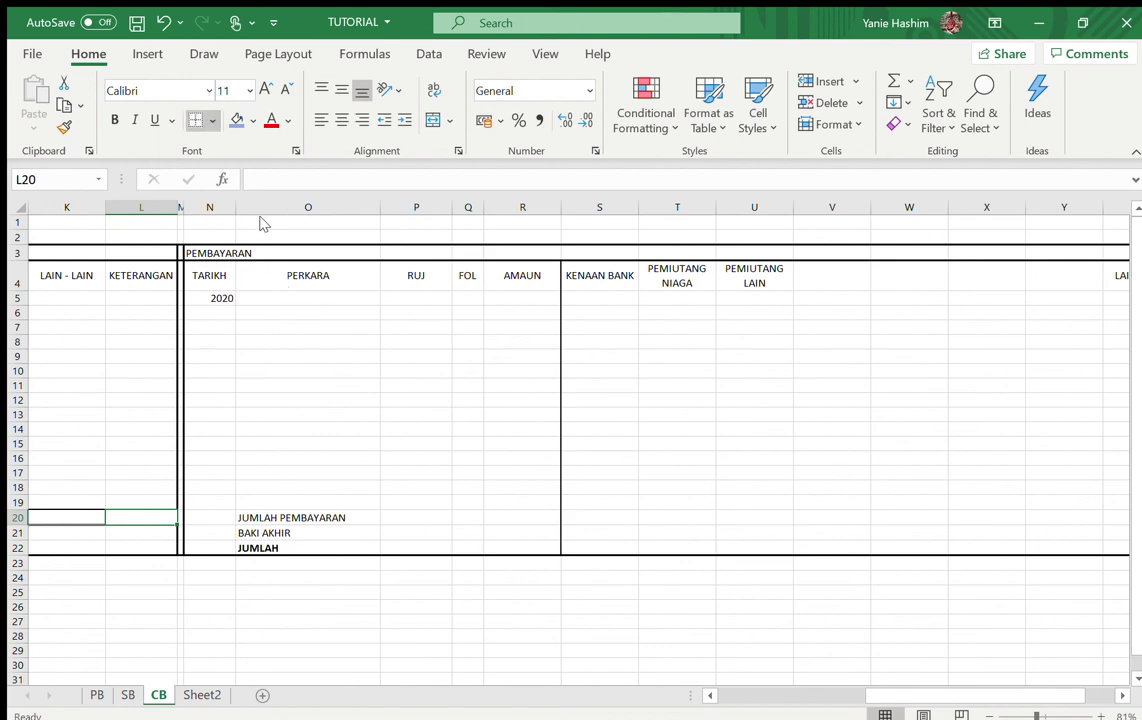
pyautogui.click(388, 518)
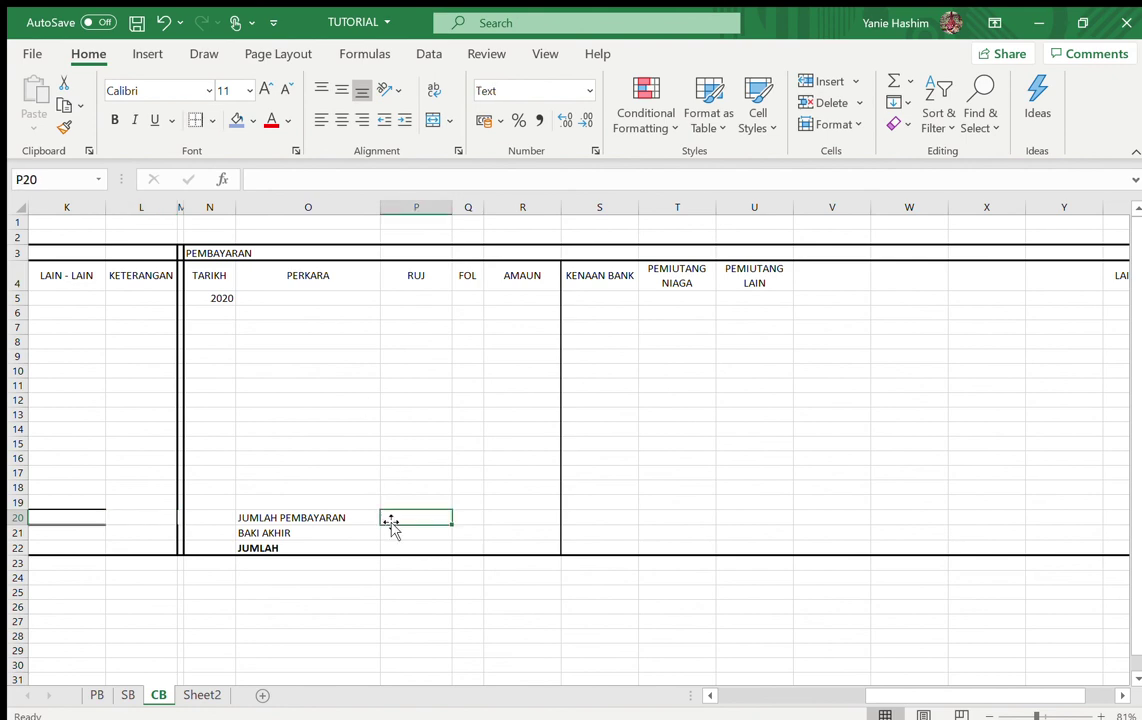
pyautogui.click(162, 517)
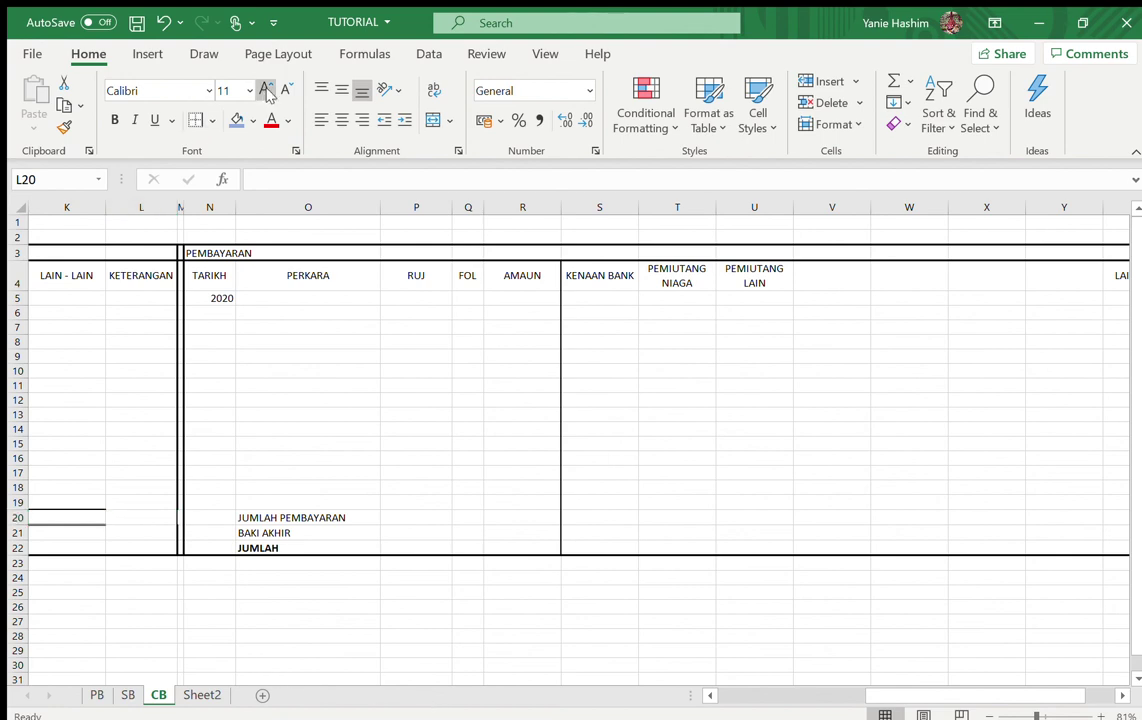
pyautogui.click(208, 116)
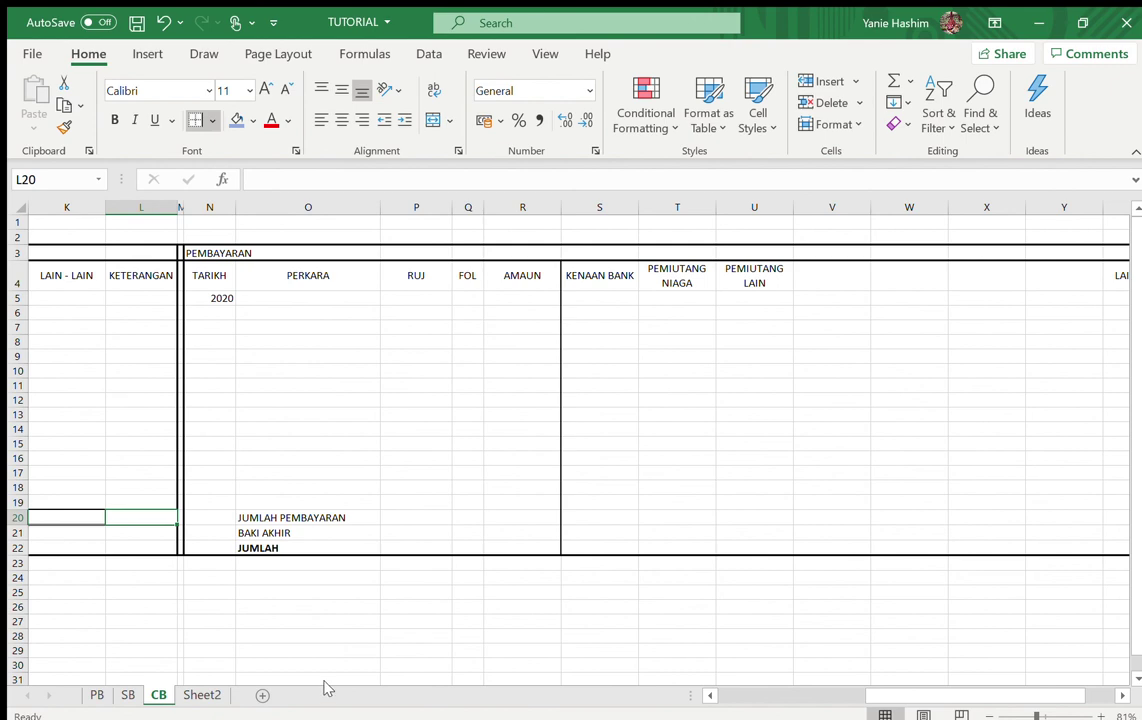
pyautogui.click(742, 657)
pyautogui.hotkey('ctrl', 'z')
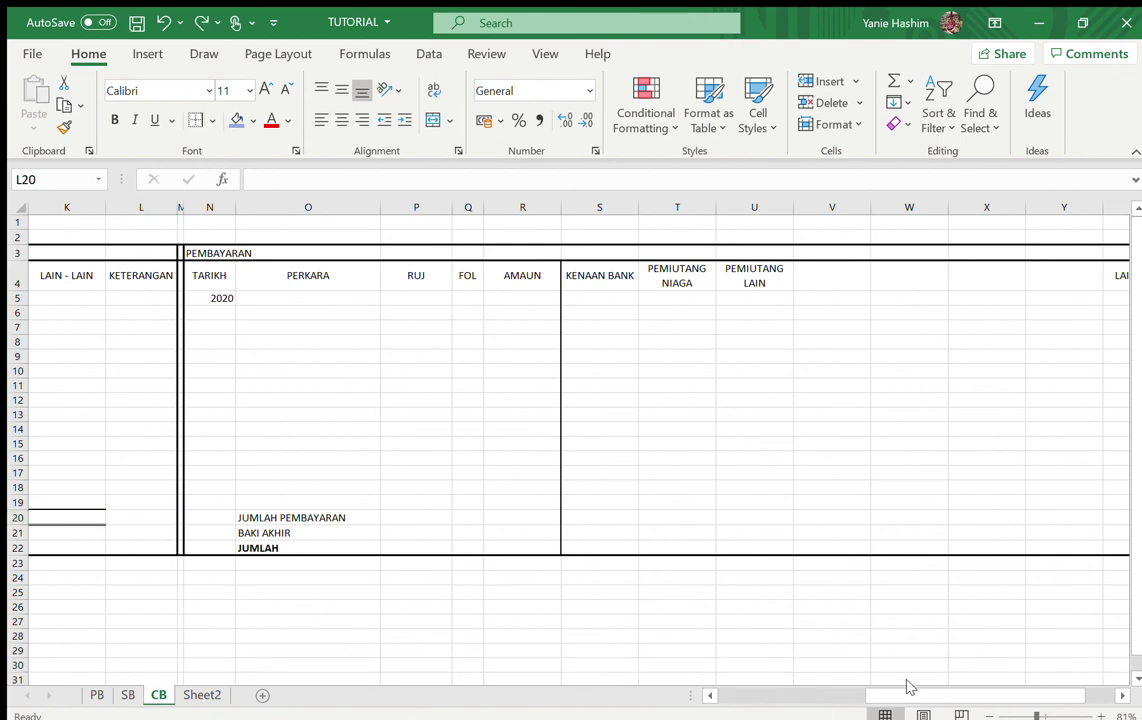
# Add a top border to R20:Z20 and a double bottom border to S20:Z20 in the JUMLAH PEMBAYARAN row.
pyautogui.hscroll(1, 566, 549)
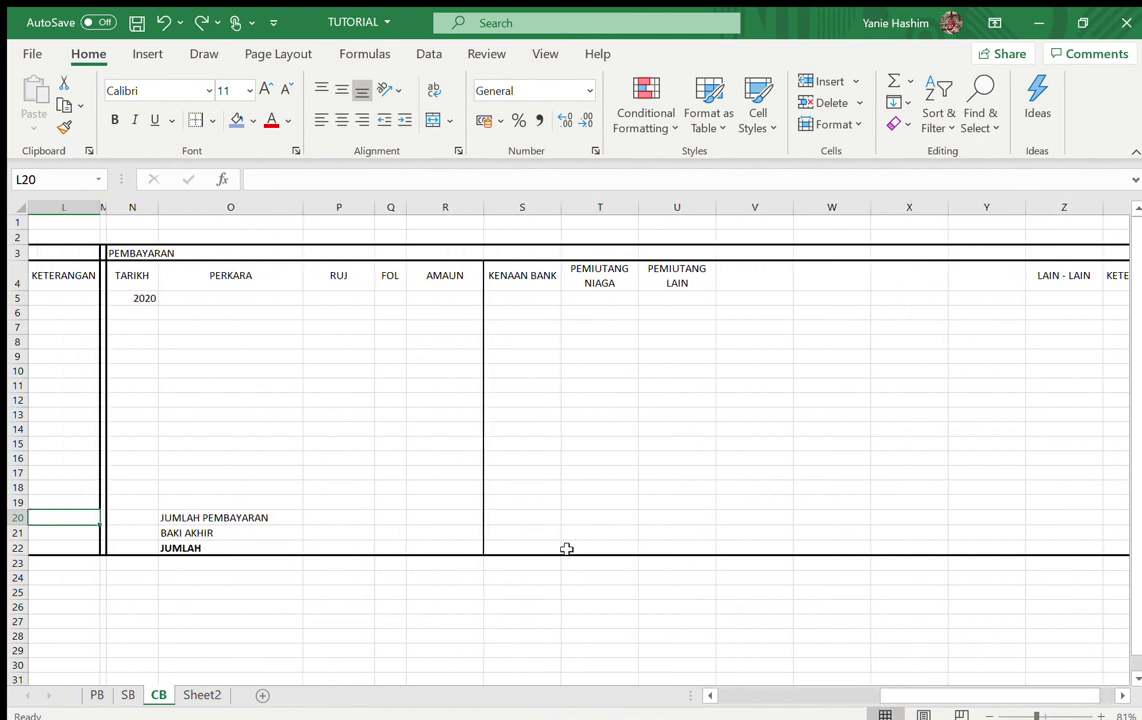
pyautogui.moveTo(436, 517); pyautogui.dragTo(1071, 518)
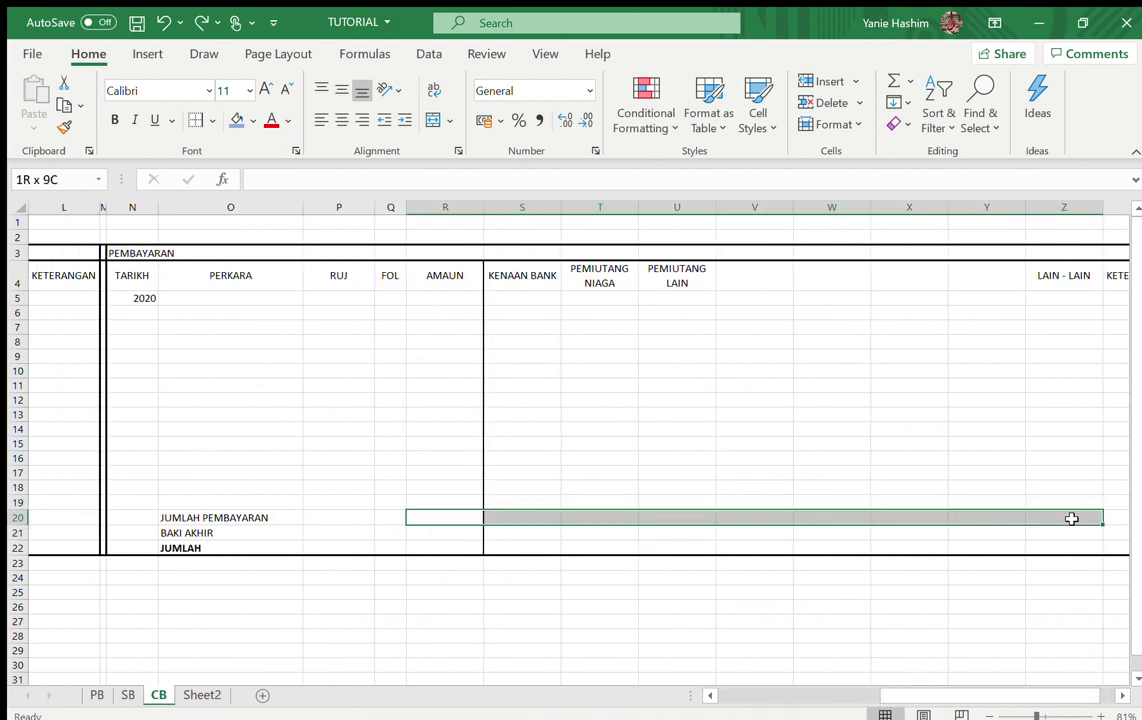
pyautogui.click(195, 120)
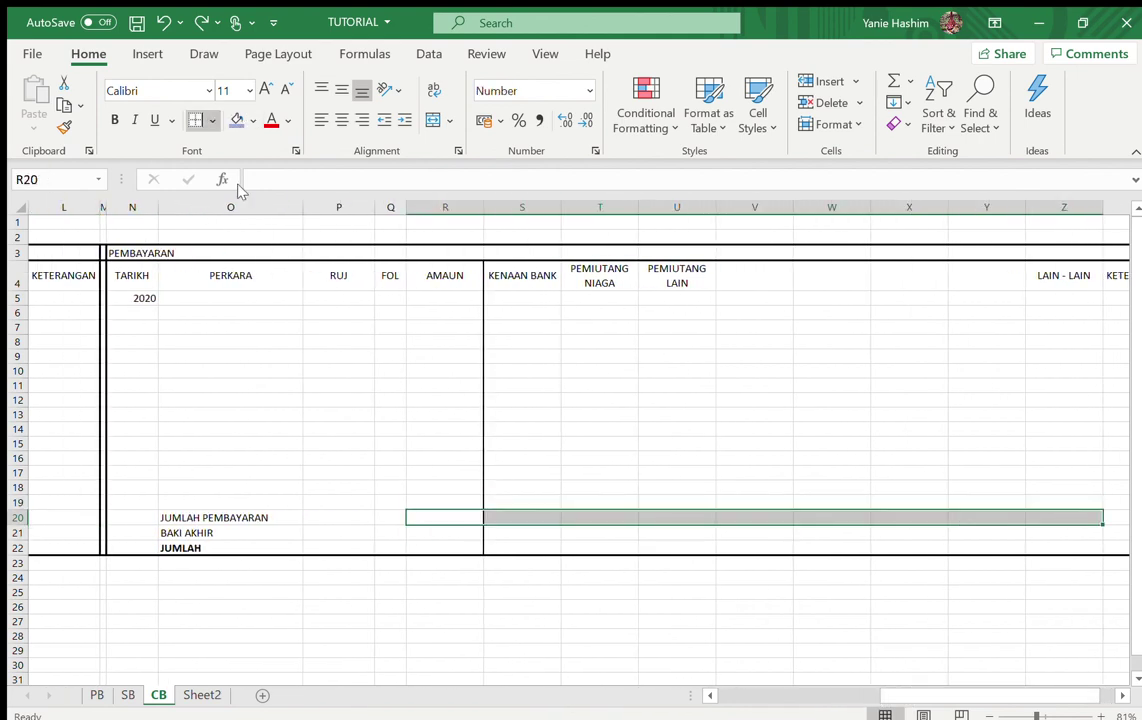
pyautogui.click(195, 120)
pyautogui.click(512, 515)
pyautogui.moveTo(512, 515); pyautogui.dragTo(1088, 513)
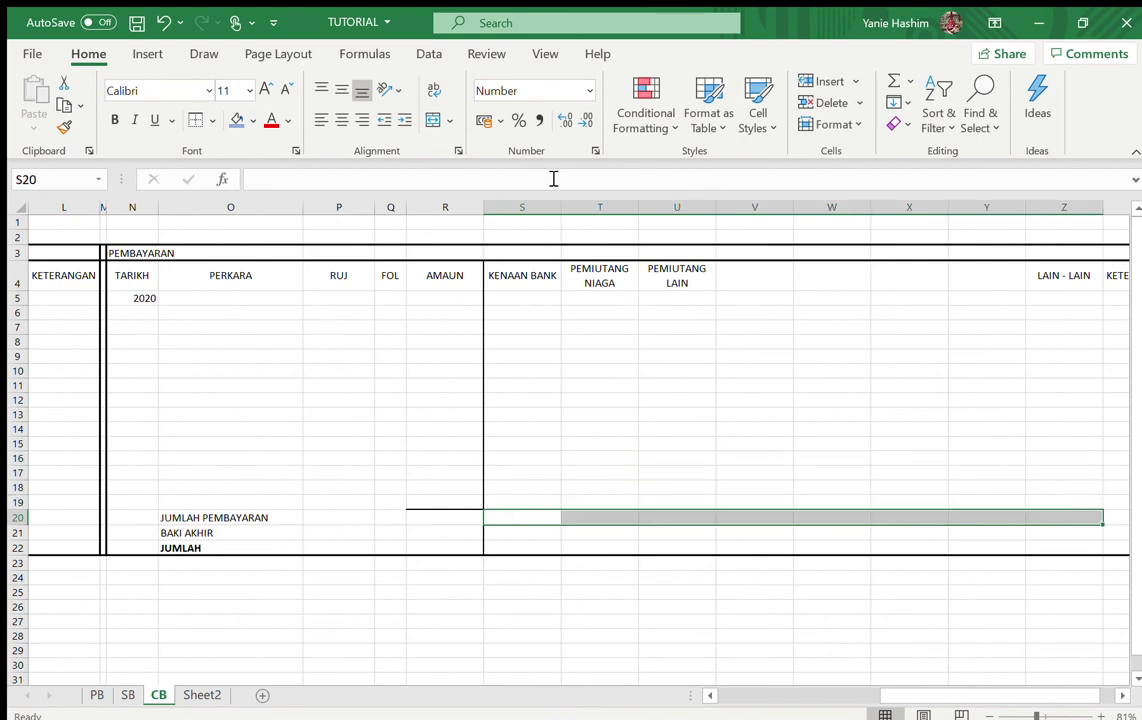
pyautogui.click(195, 120)
pyautogui.click(672, 608)
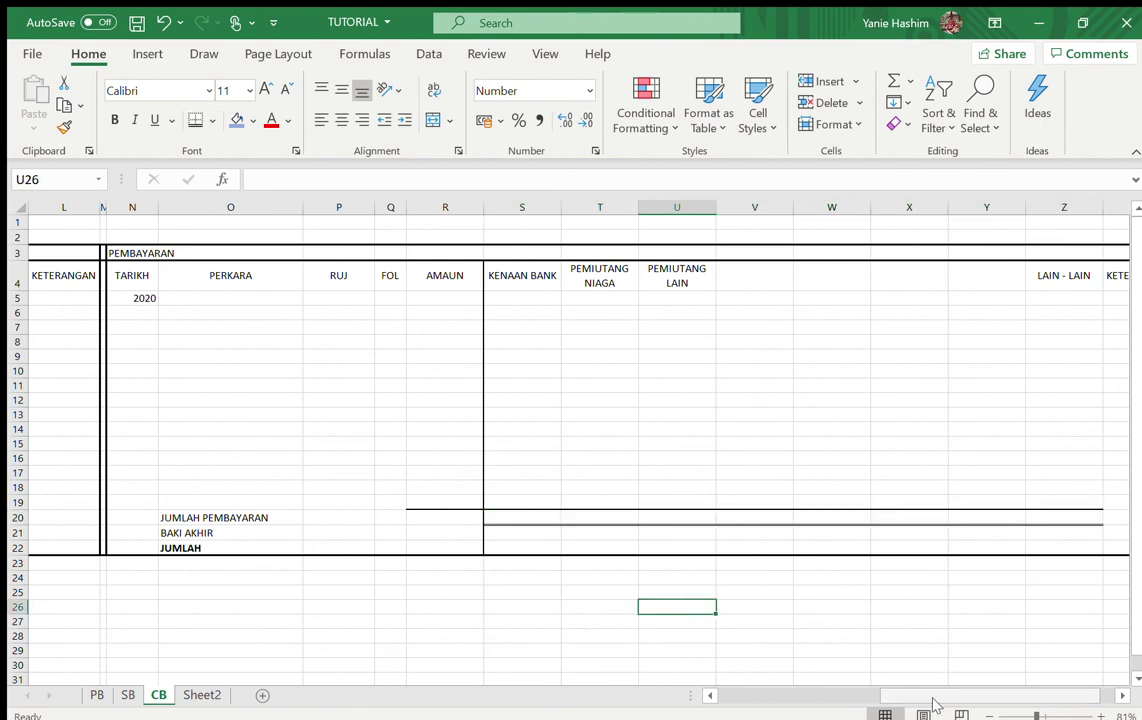
# Fill the unused total cells L20, F21:L22, AA20 and S21:AA22 with black.
pyautogui.moveTo(933, 693); pyautogui.dragTo(760, 703)
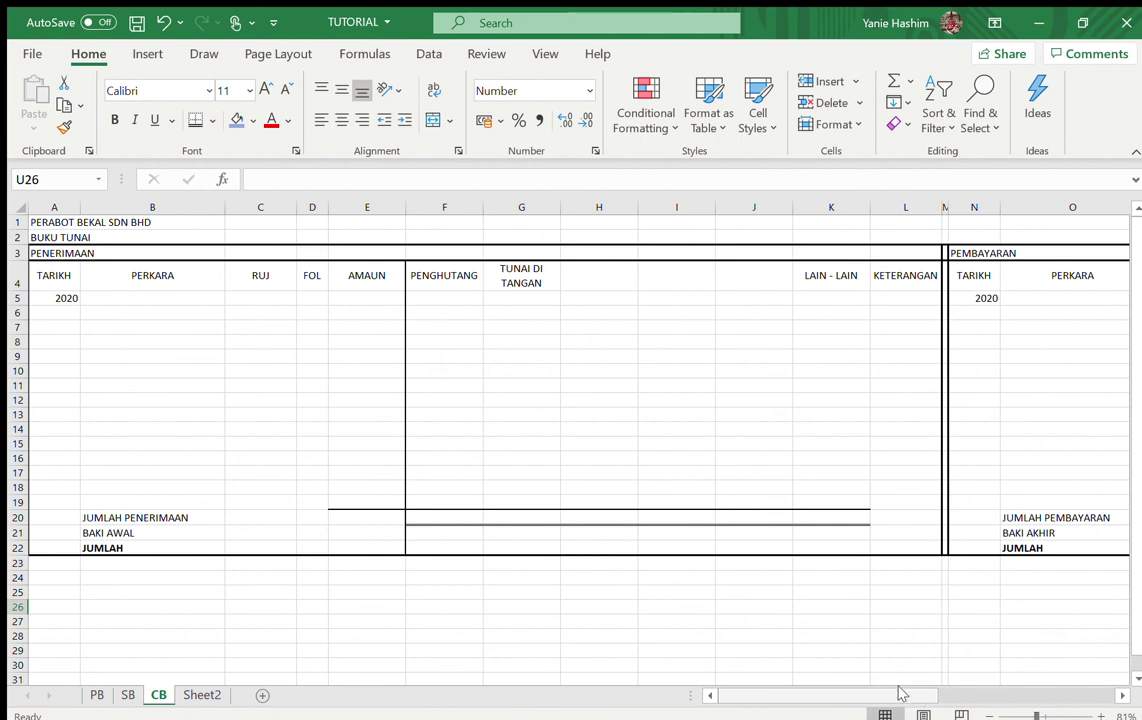
pyautogui.moveTo(900, 693); pyautogui.dragTo(951, 691)
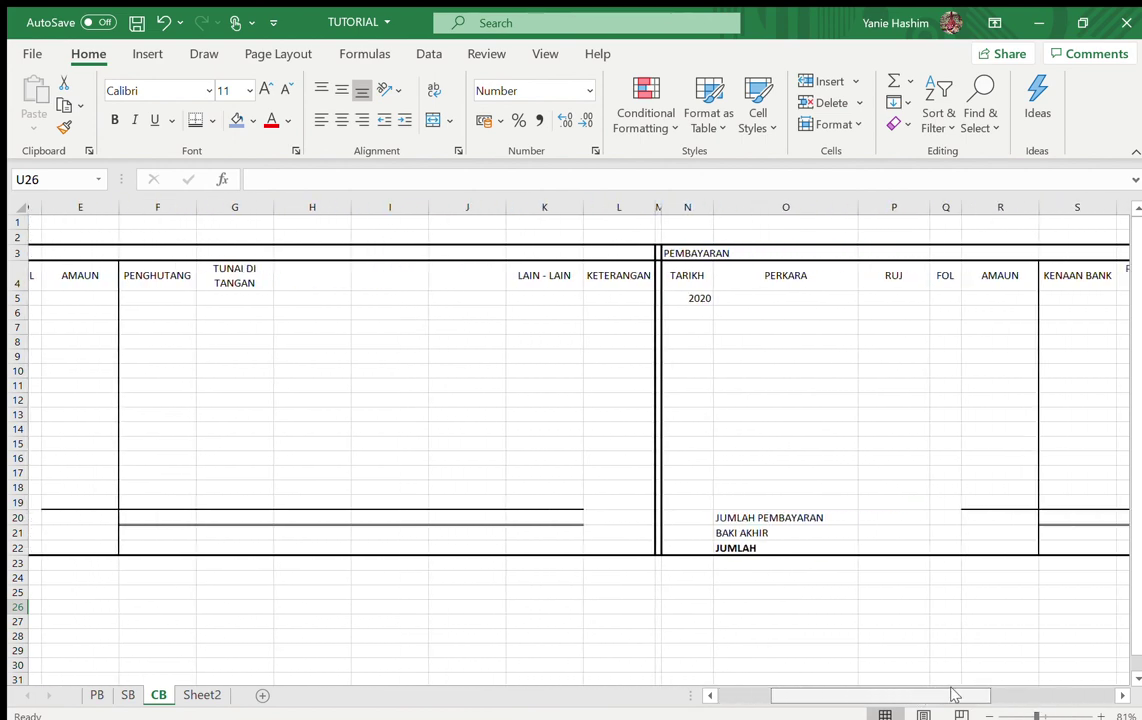
pyautogui.moveTo(615, 521); pyautogui.dragTo(617, 548)
pyautogui.moveTo(158, 529); pyautogui.dragTo(605, 545)
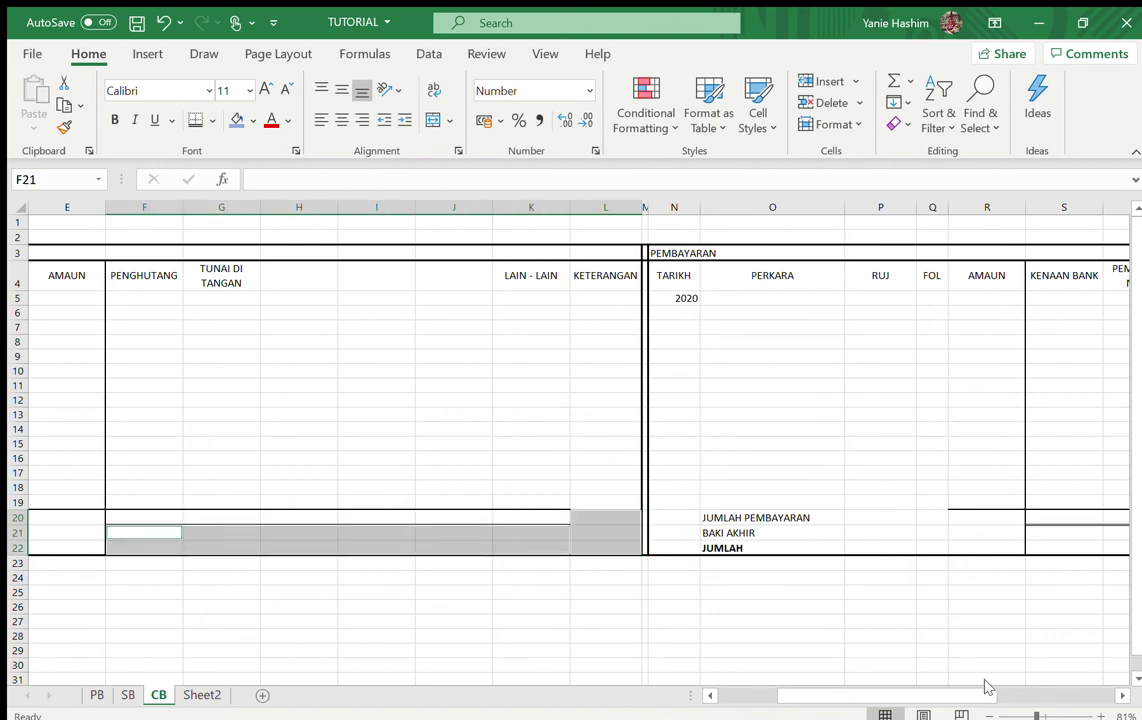
pyautogui.moveTo(979, 686); pyautogui.dragTo(1080, 667)
pyautogui.moveTo(446, 538); pyautogui.dragTo(1099, 541)
pyautogui.click(1078, 516)
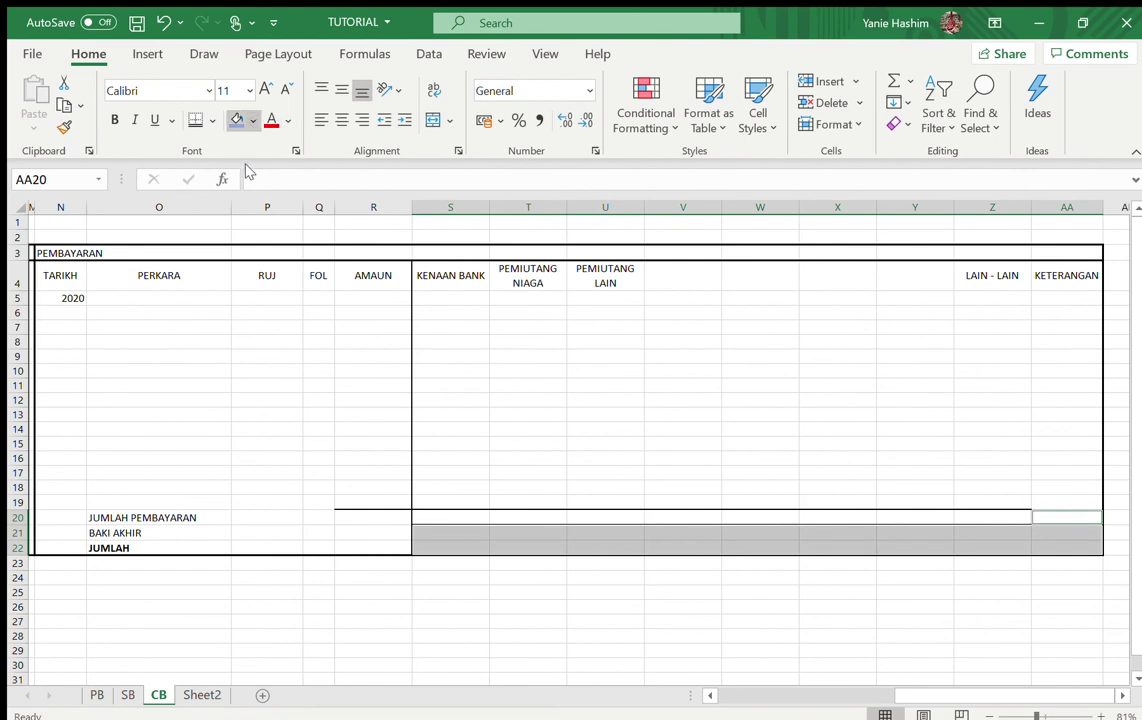
pyautogui.click(240, 120)
pyautogui.click(575, 606)
pyautogui.moveTo(912, 705); pyautogui.dragTo(697, 716)
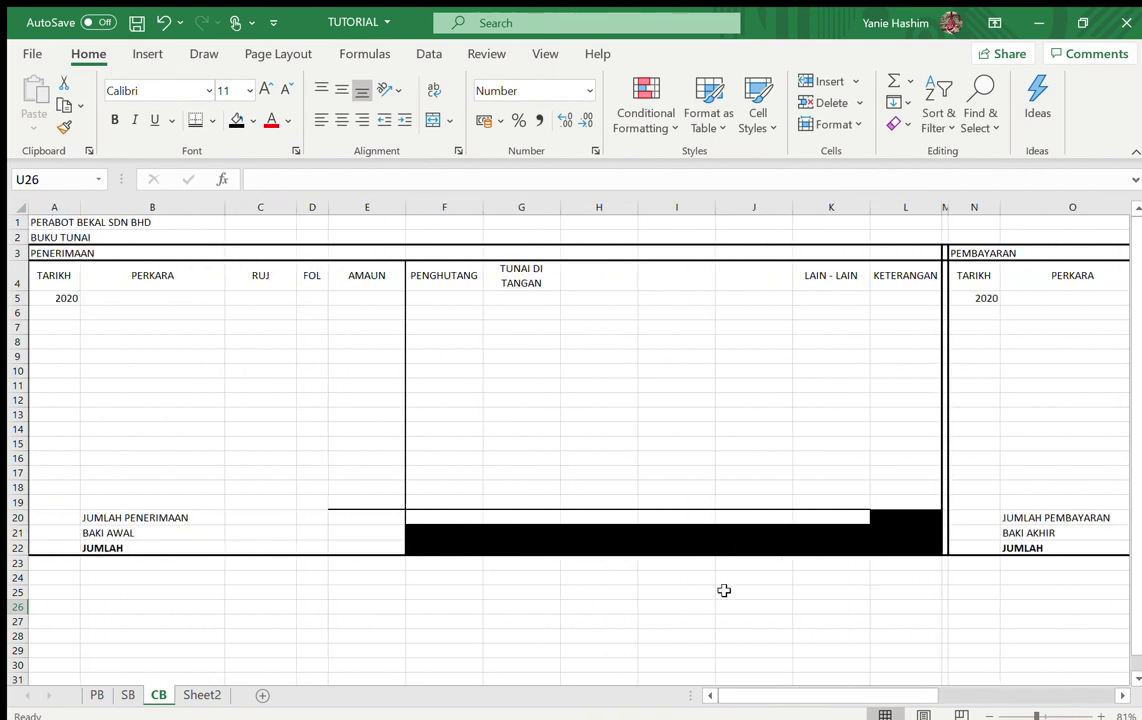
# Apply a bottom border to the AMAUN cells E22 and R22 in the JUMLAH row of both sections.
pyautogui.click(354, 543)
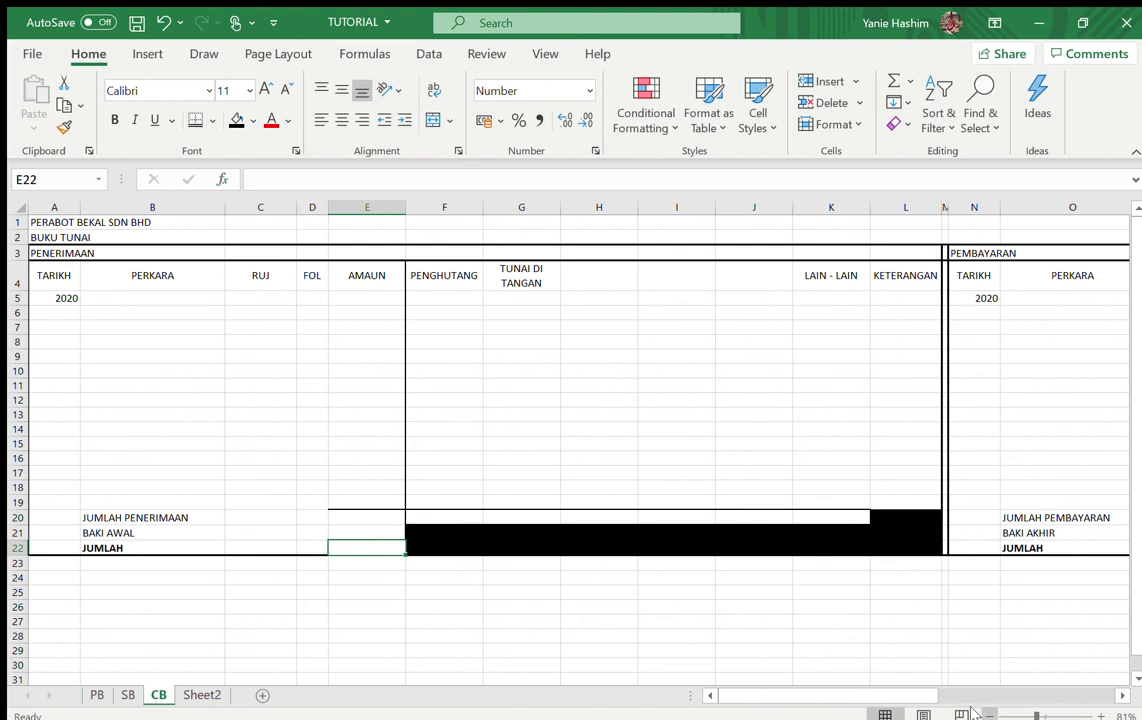
pyautogui.moveTo(905, 695); pyautogui.dragTo(998, 695)
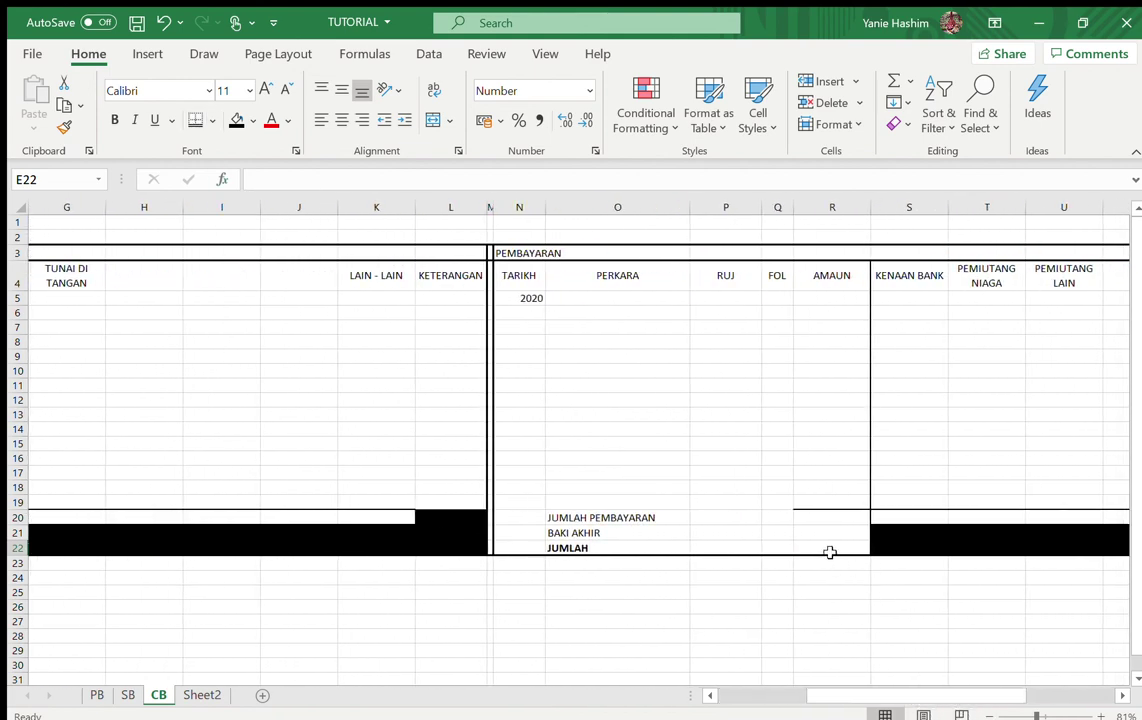
pyautogui.click(830, 549)
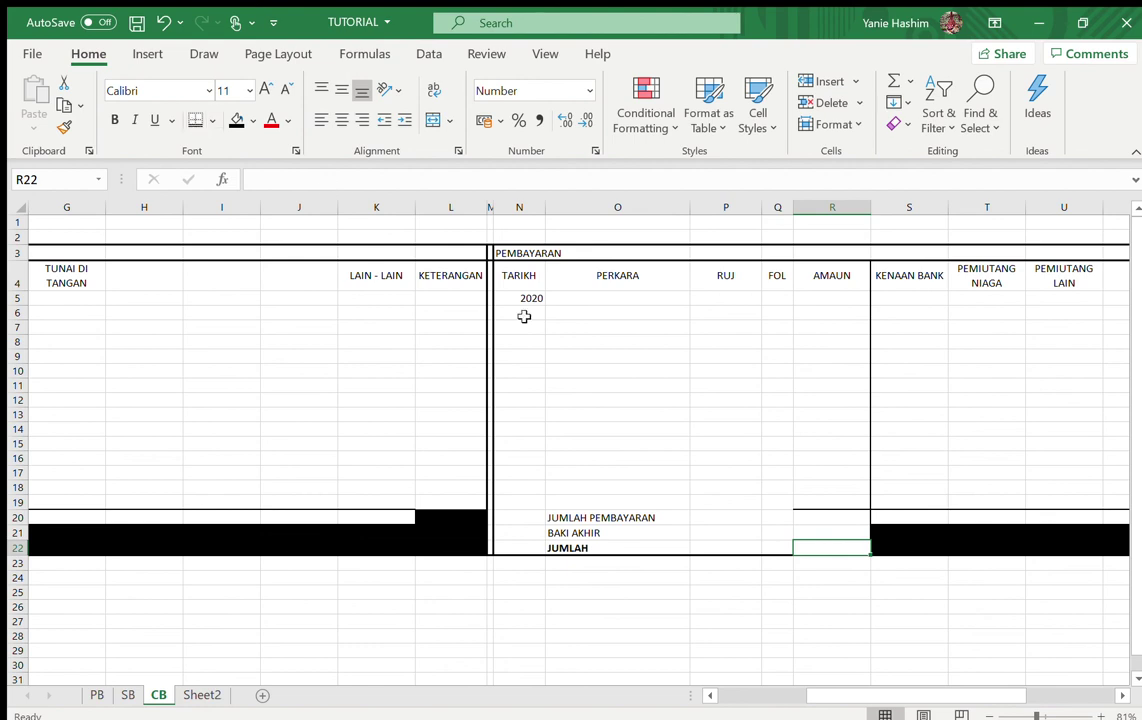
pyautogui.click(620, 635)
pyautogui.moveTo(884, 697); pyautogui.dragTo(699, 706)
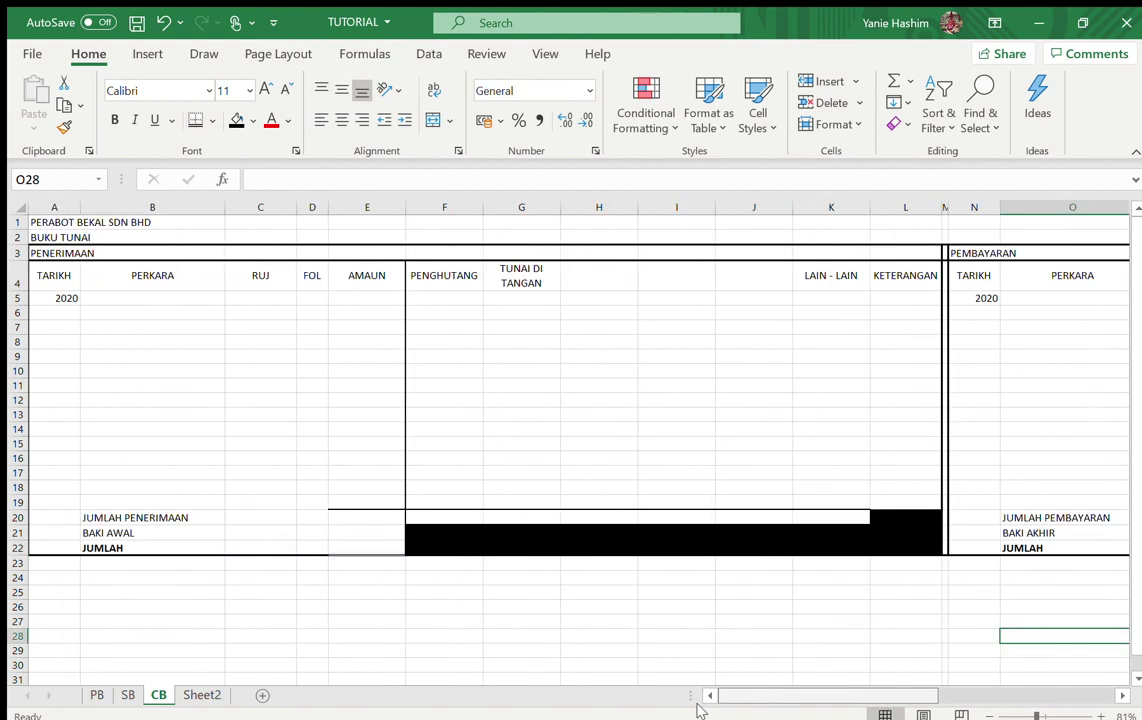
pyautogui.click(363, 311)
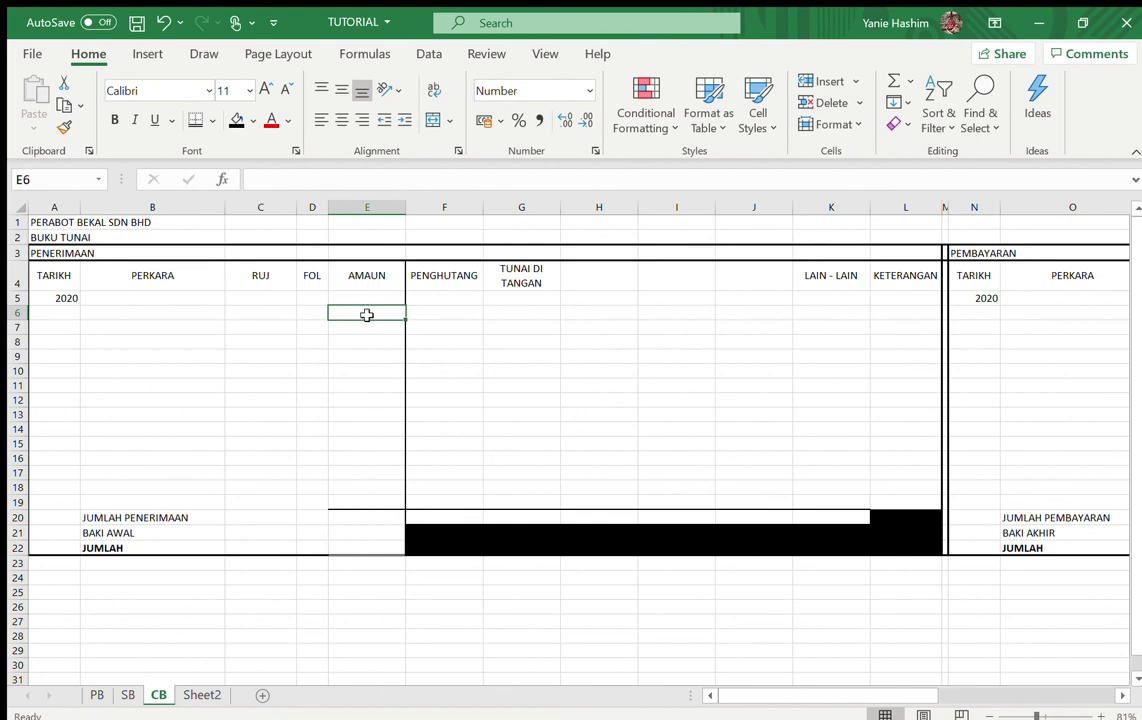
pyautogui.write('=')
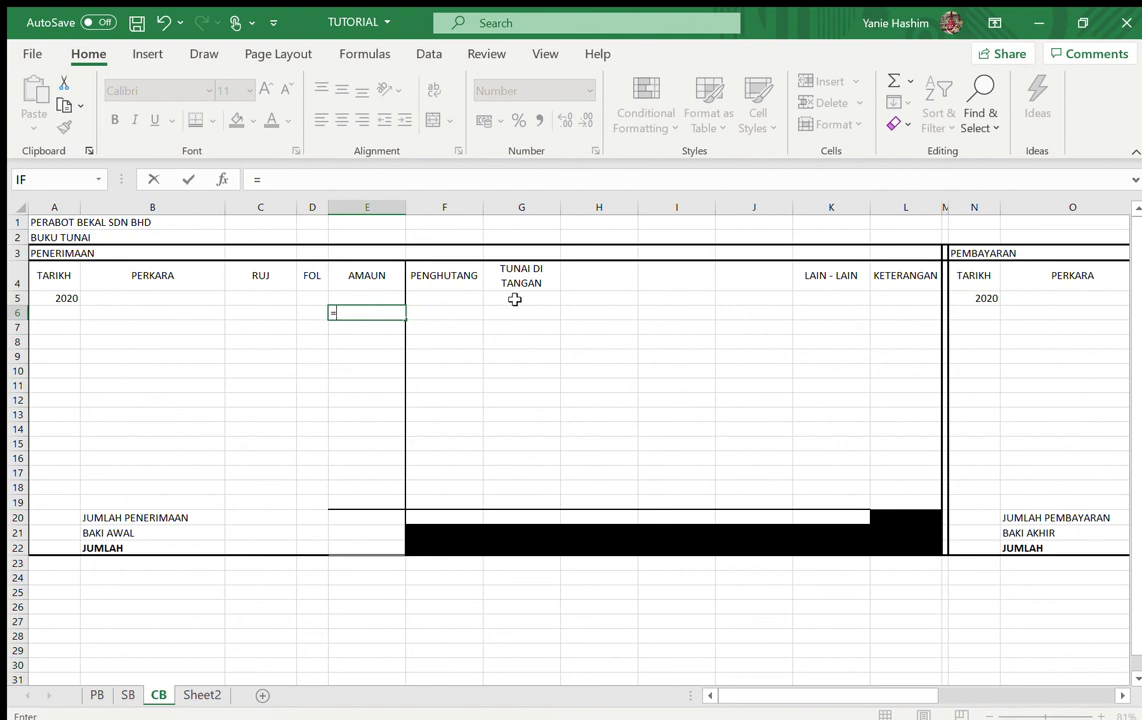
pyautogui.moveTo(426, 312); pyautogui.dragTo(826, 311)
pyautogui.press('Return')
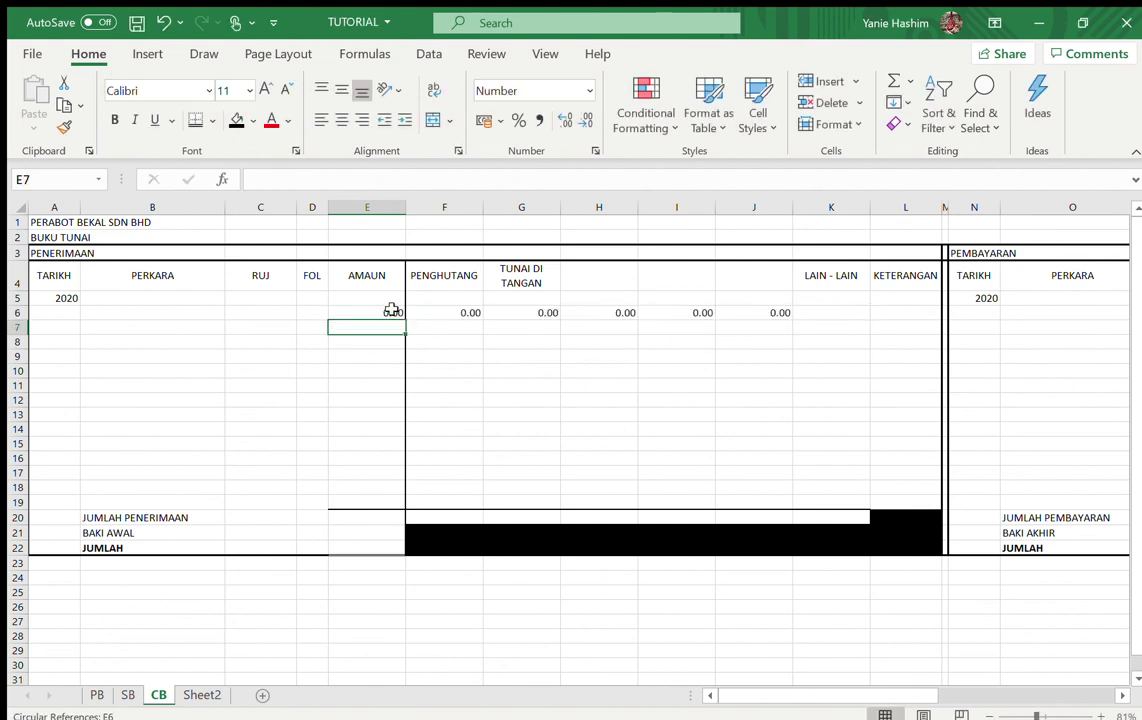
pyautogui.click(361, 312)
pyautogui.hotkey('ctrl', 'z')
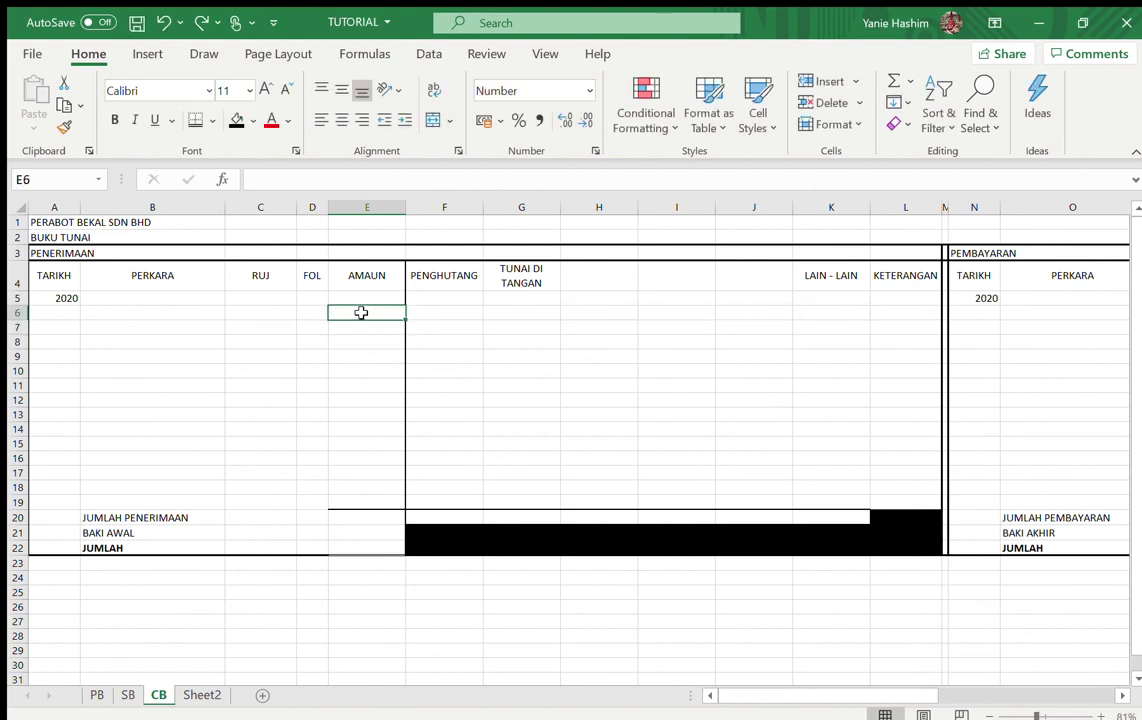
# Enter =SUM(F6:K6) in E6, fill it down to E19, and add a bottom border to the filled range.
pyautogui.write('=SUM(')
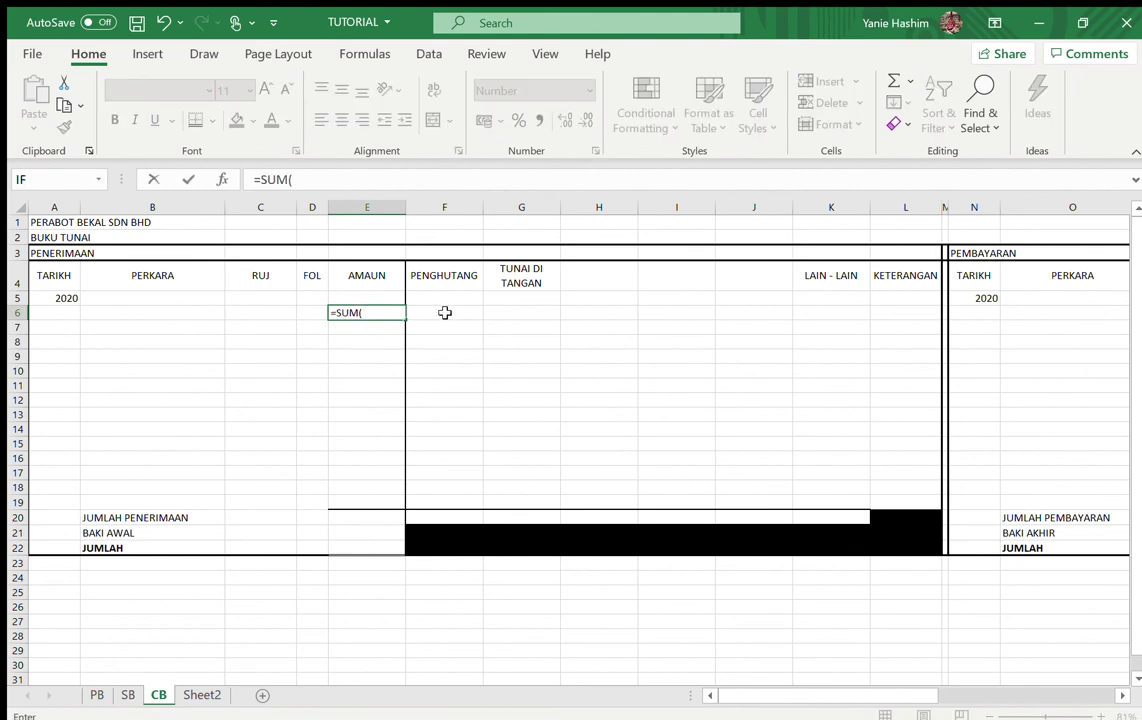
pyautogui.moveTo(444, 313); pyautogui.dragTo(841, 311)
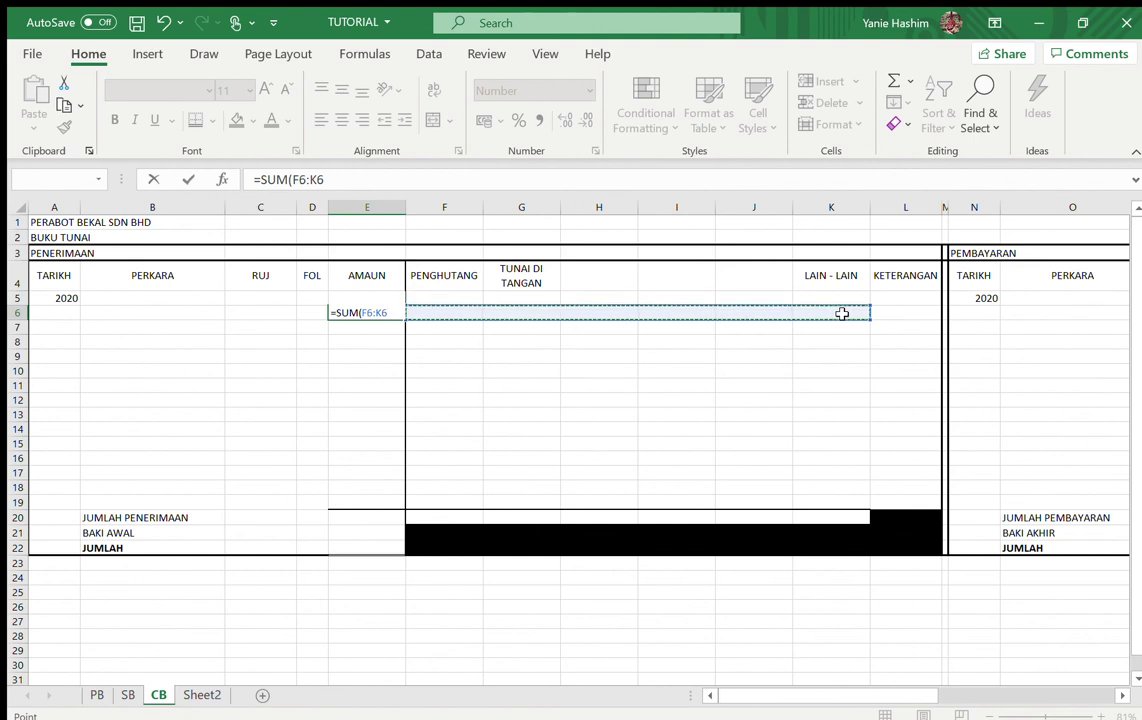
pyautogui.press('Return')
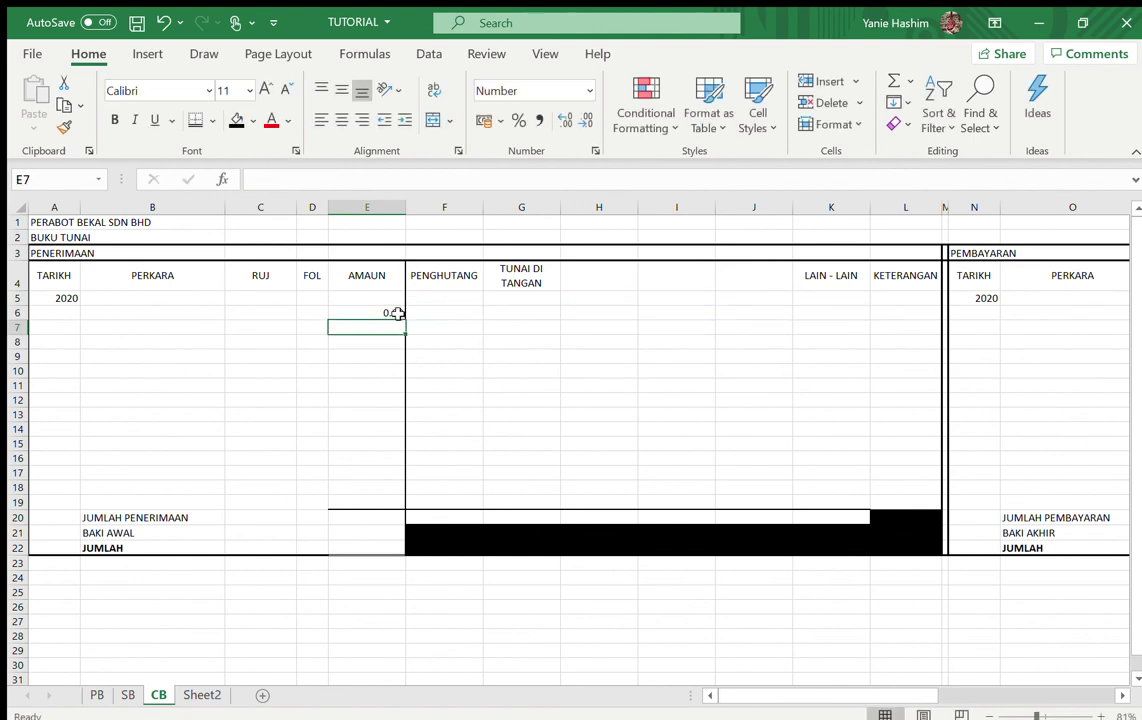
pyautogui.click(398, 314)
pyautogui.moveTo(407, 319); pyautogui.dragTo(409, 507)
pyautogui.click(196, 119)
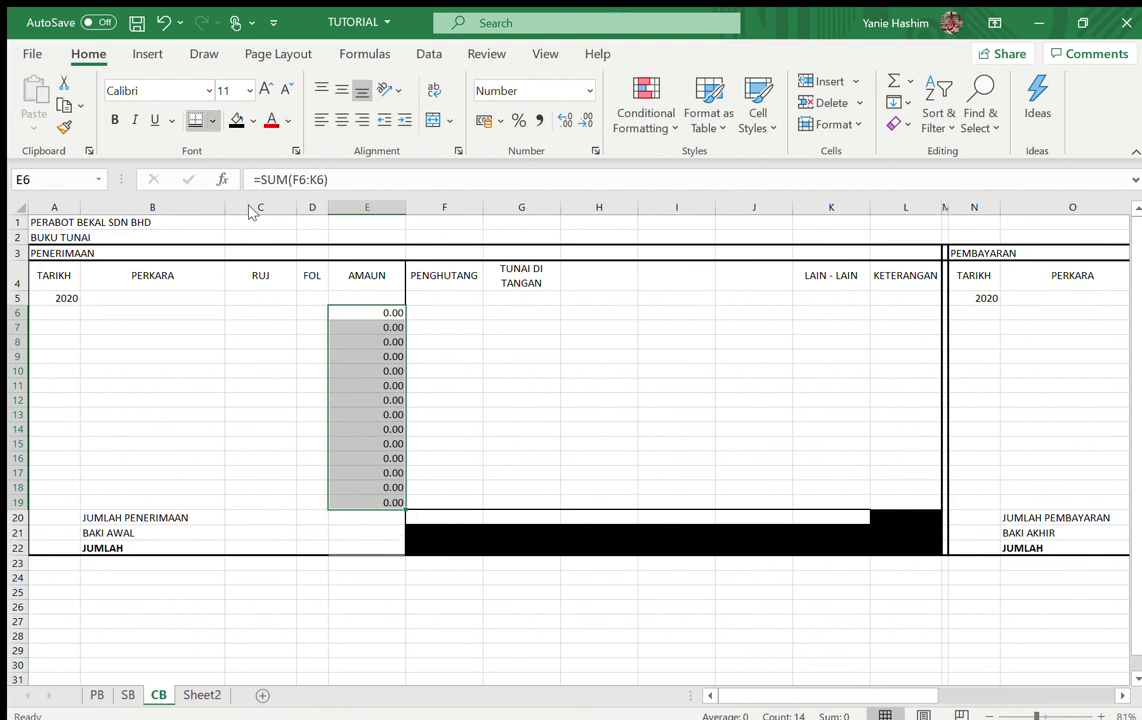
pyautogui.click(593, 403)
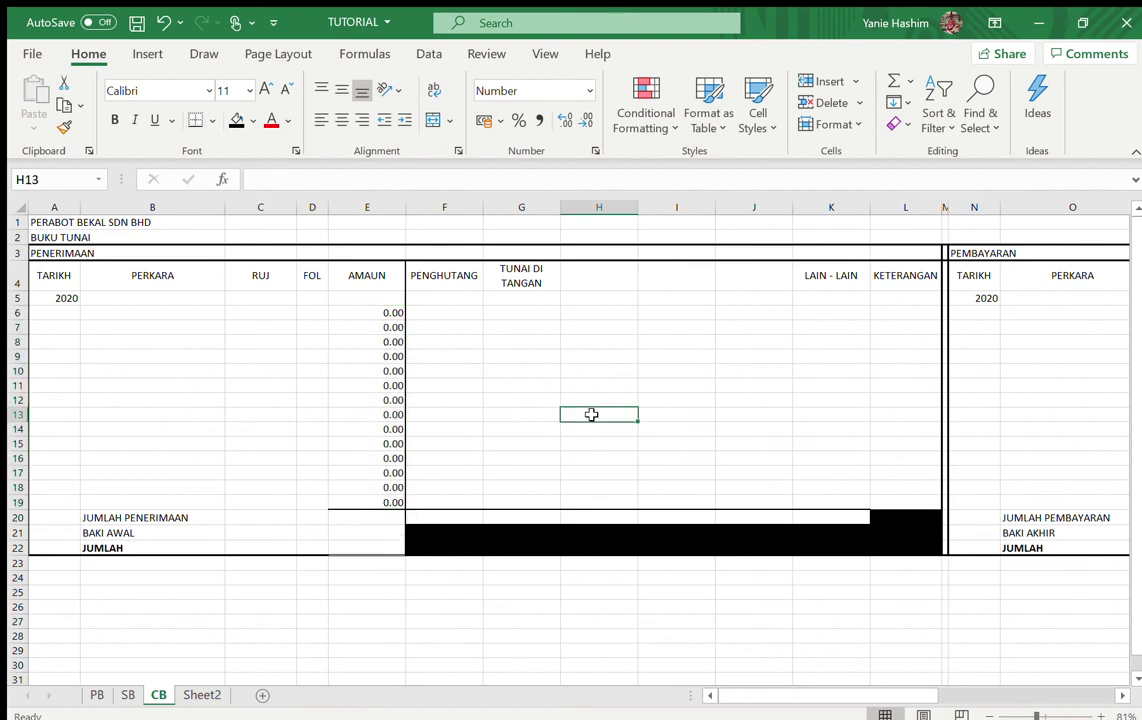
pyautogui.click(537, 663)
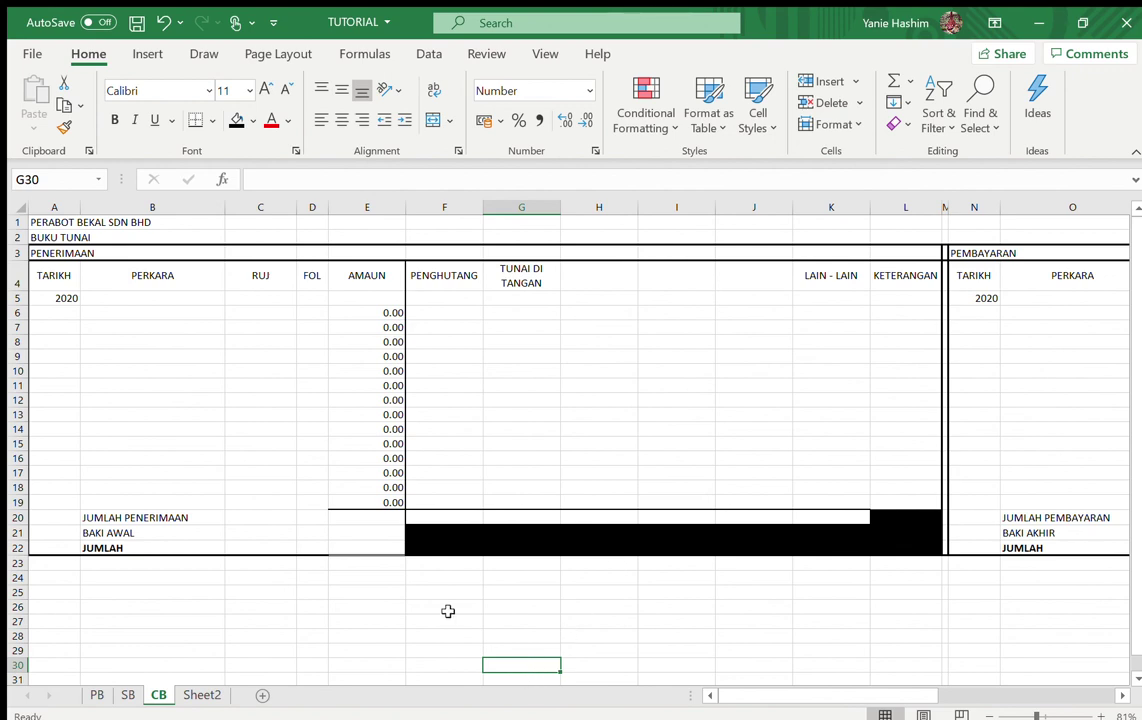
pyautogui.moveTo(548, 663); pyautogui.dragTo(568, 664)
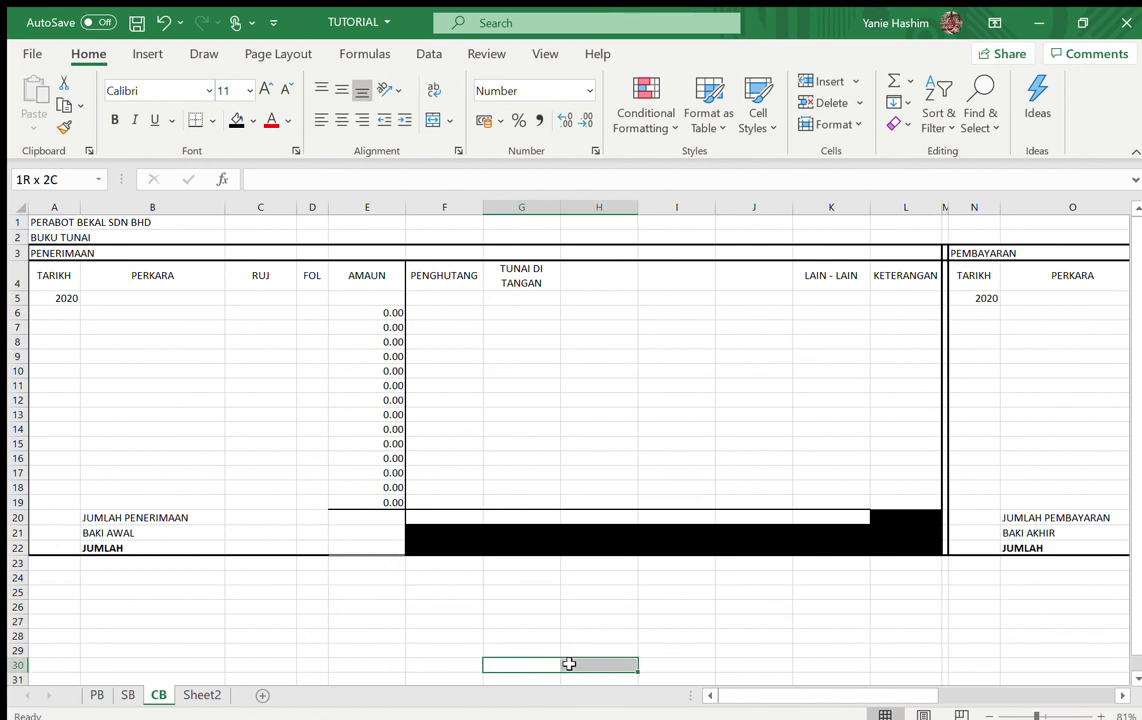
pyautogui.click(513, 638)
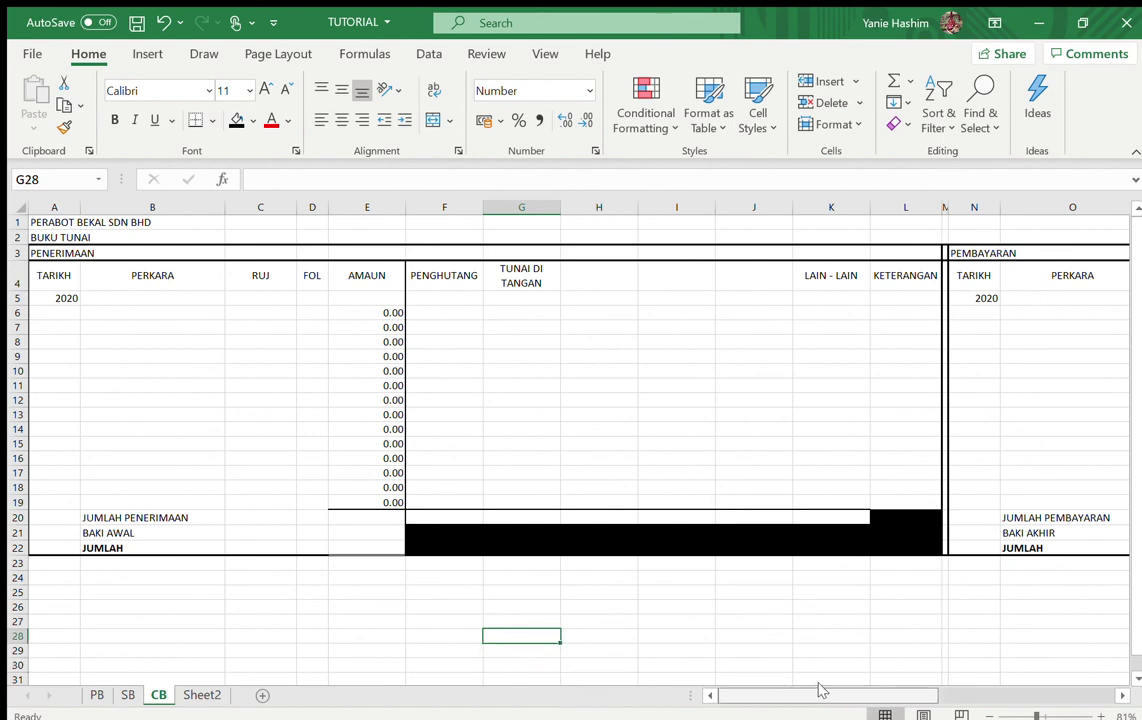
# Enter =SUM(S6:Z6) in the payments AMAUN cell R6 and fill it down to R19.
pyautogui.moveTo(821, 694); pyautogui.dragTo(1000, 694)
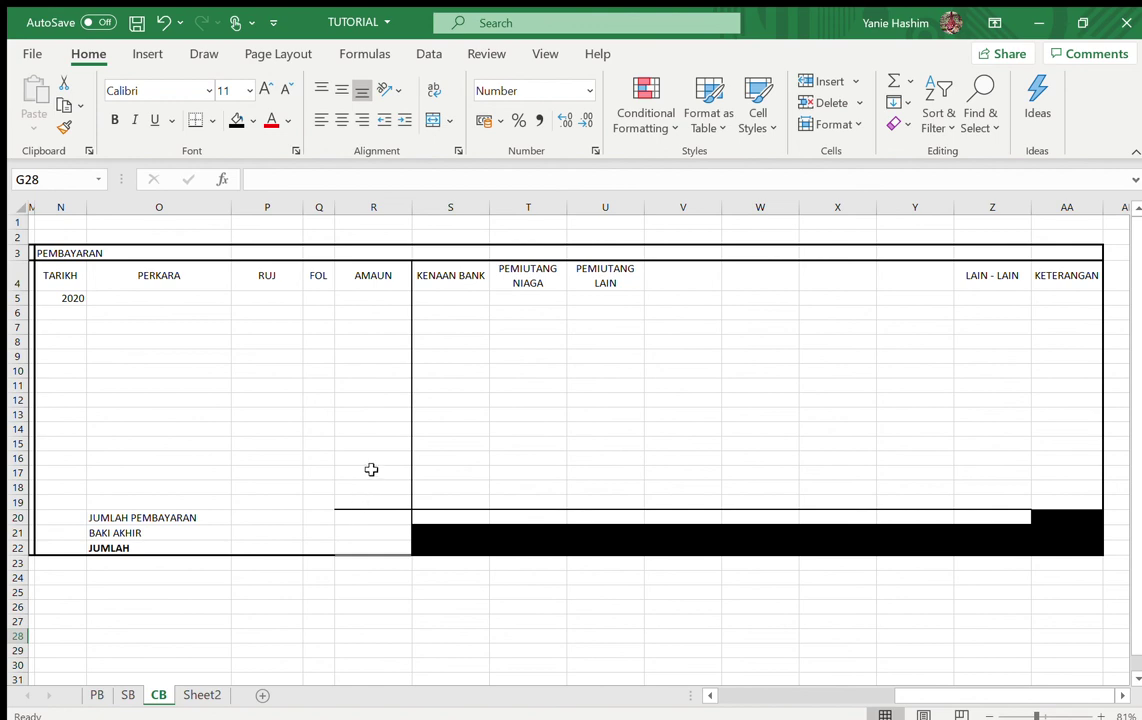
pyautogui.click(374, 312)
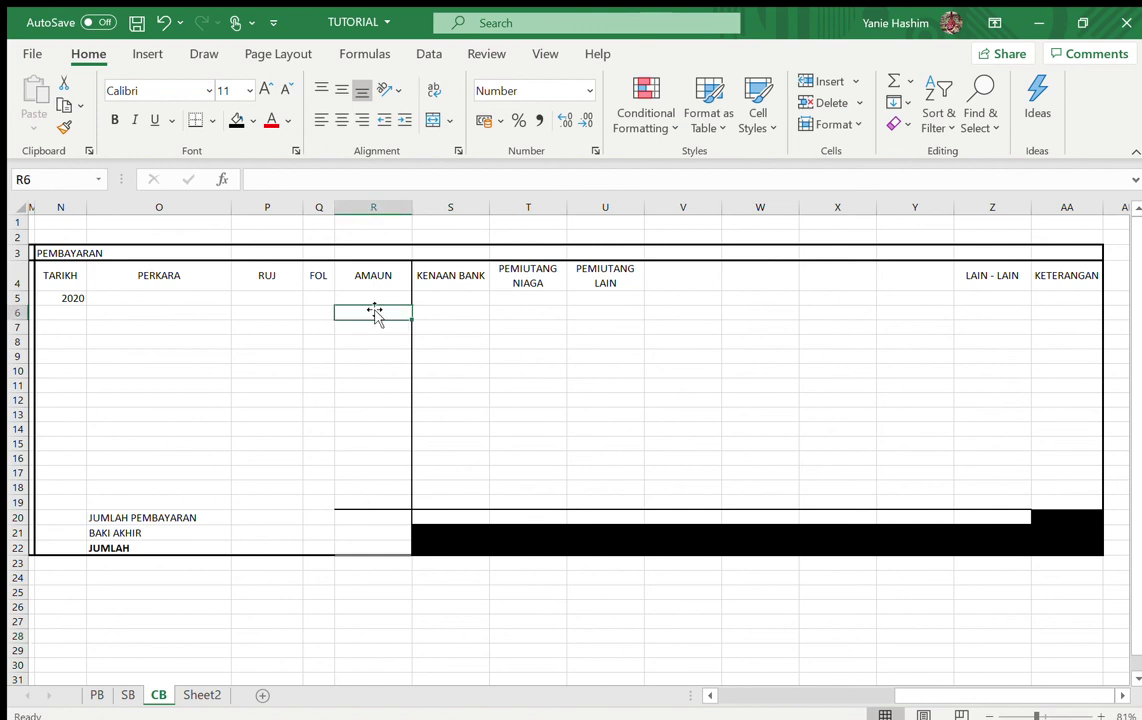
pyautogui.write('=SUM(')
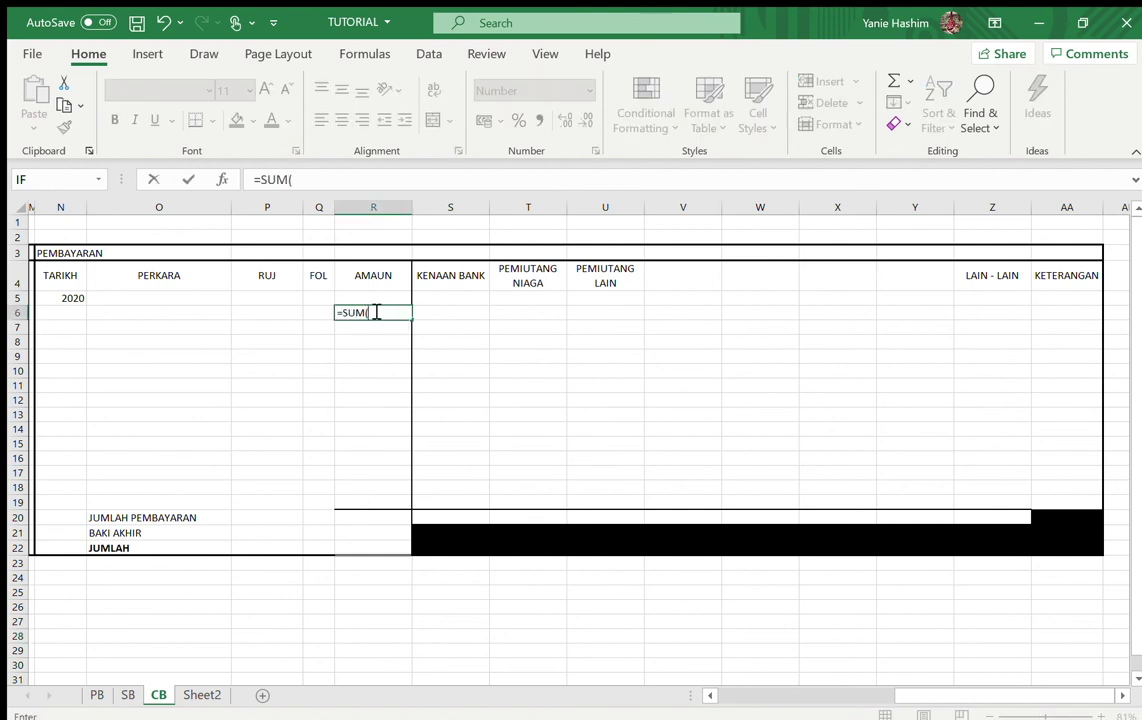
pyautogui.moveTo(435, 313); pyautogui.dragTo(1001, 322)
pyautogui.press('Return')
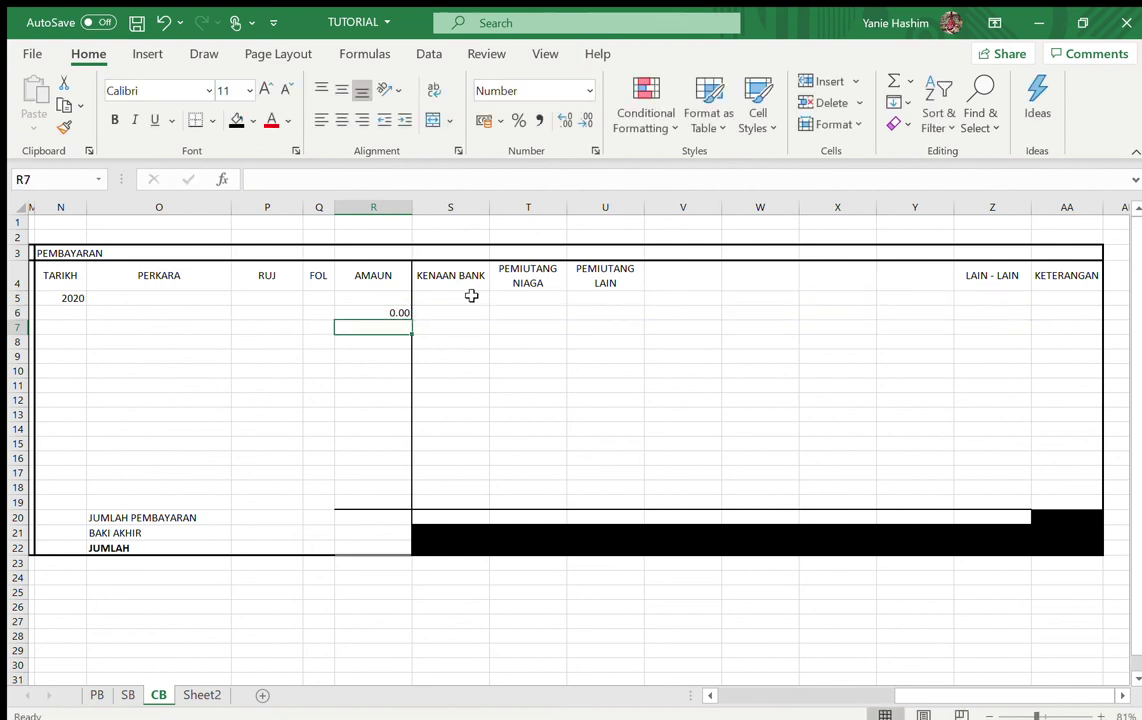
pyautogui.click(400, 312)
pyautogui.moveTo(413, 319); pyautogui.dragTo(410, 508)
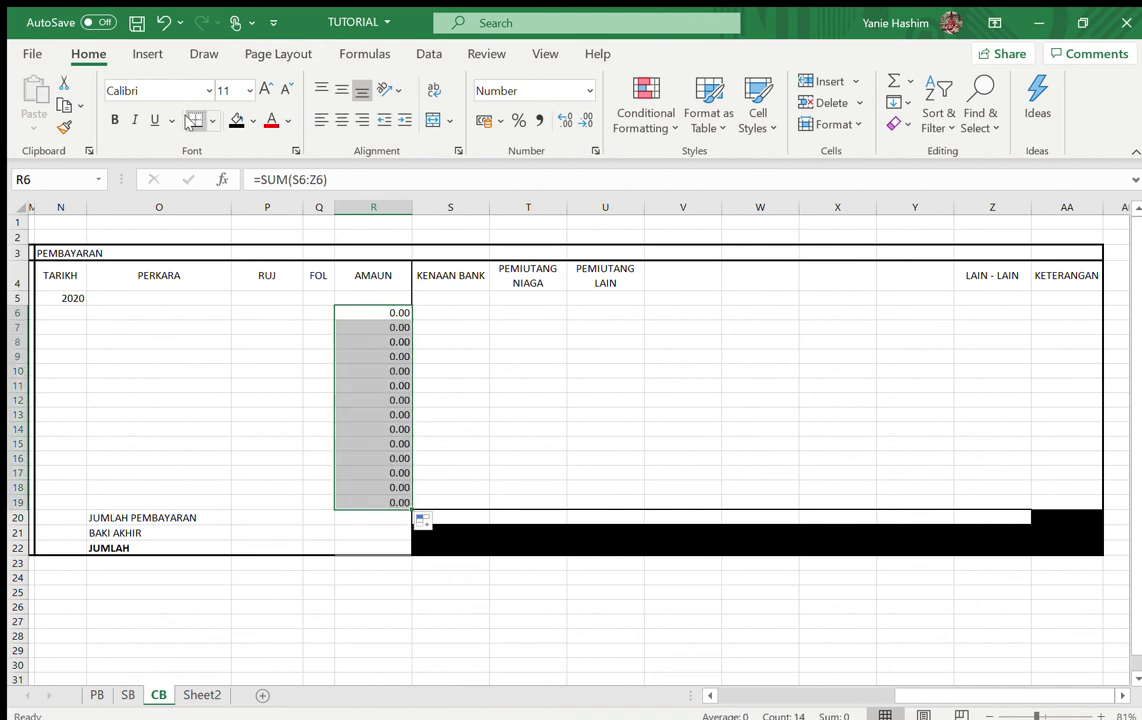
pyautogui.click(581, 472)
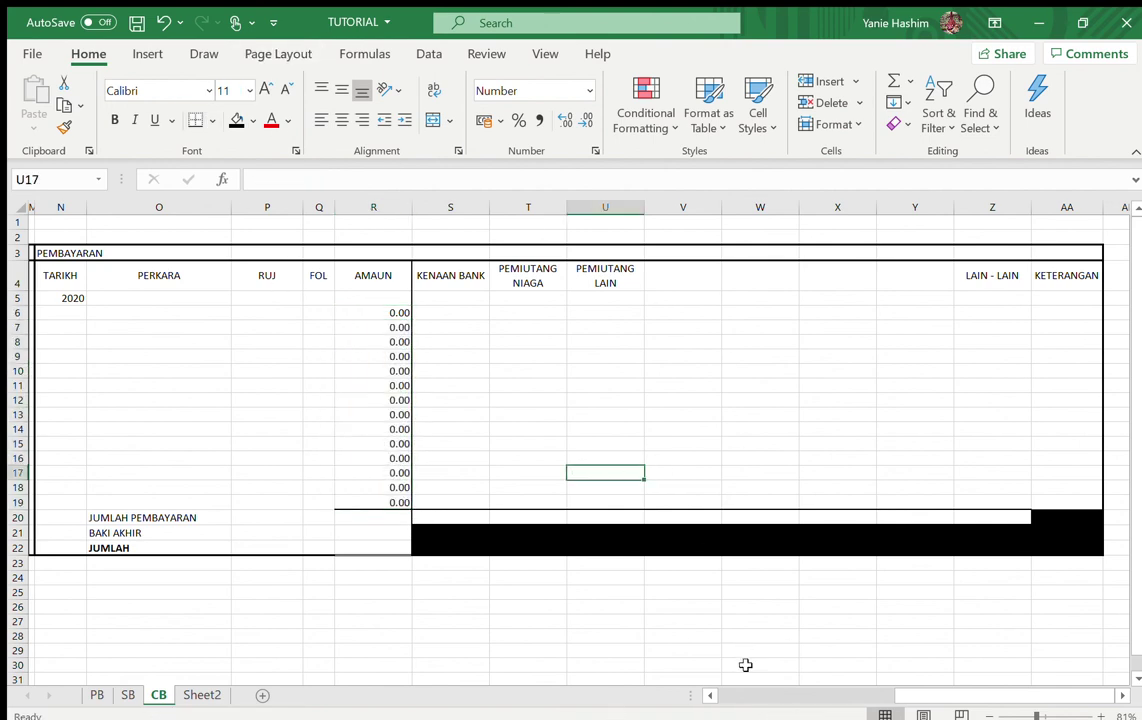
# Enter =SUM(E6:E19) in E20 of the JUMLAH PENERIMAAN row and fill it across to K20.
pyautogui.moveTo(923, 692); pyautogui.dragTo(745, 694)
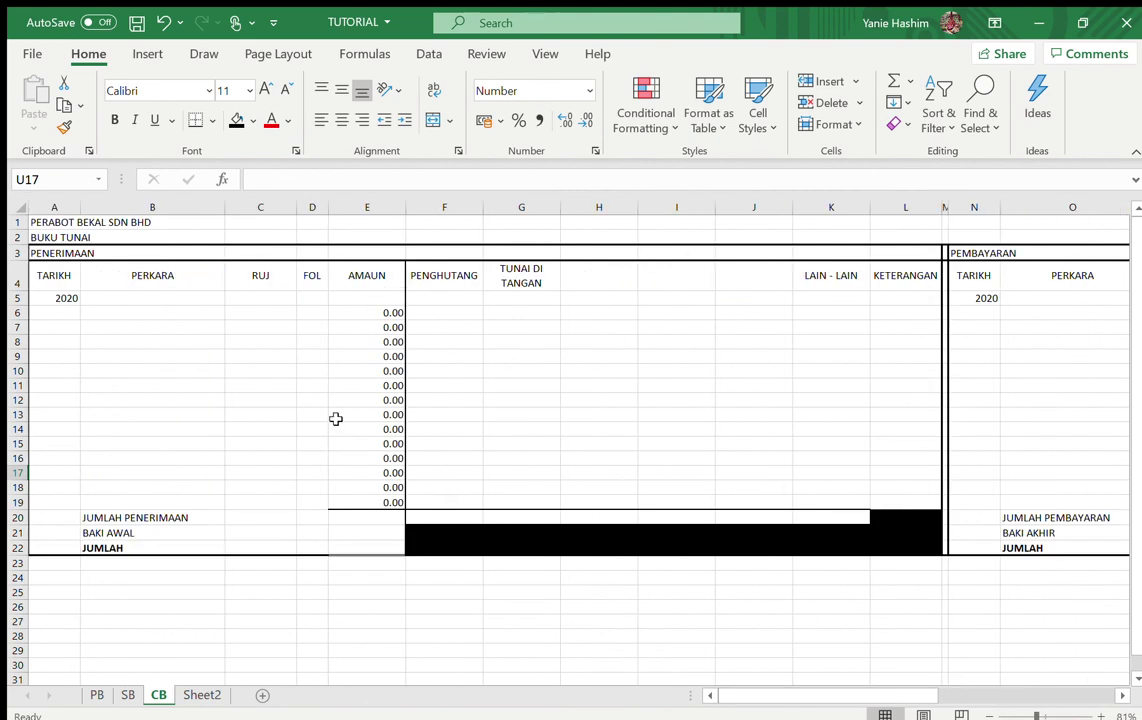
pyautogui.click(369, 517)
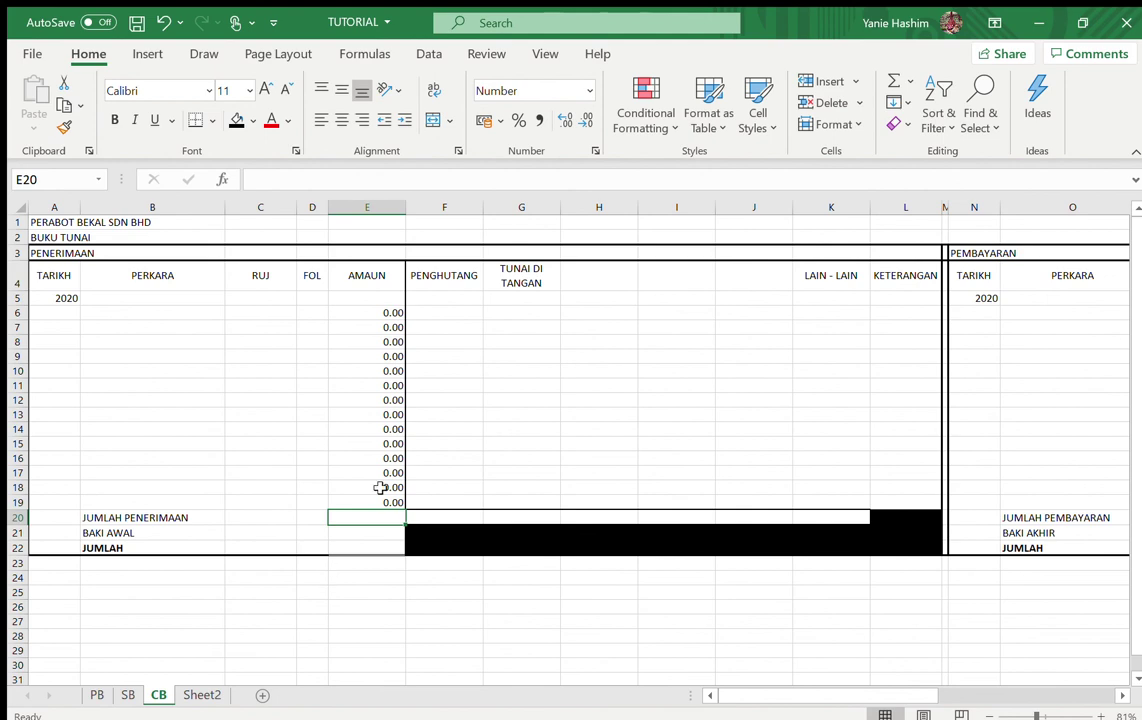
pyautogui.write('=SUM')
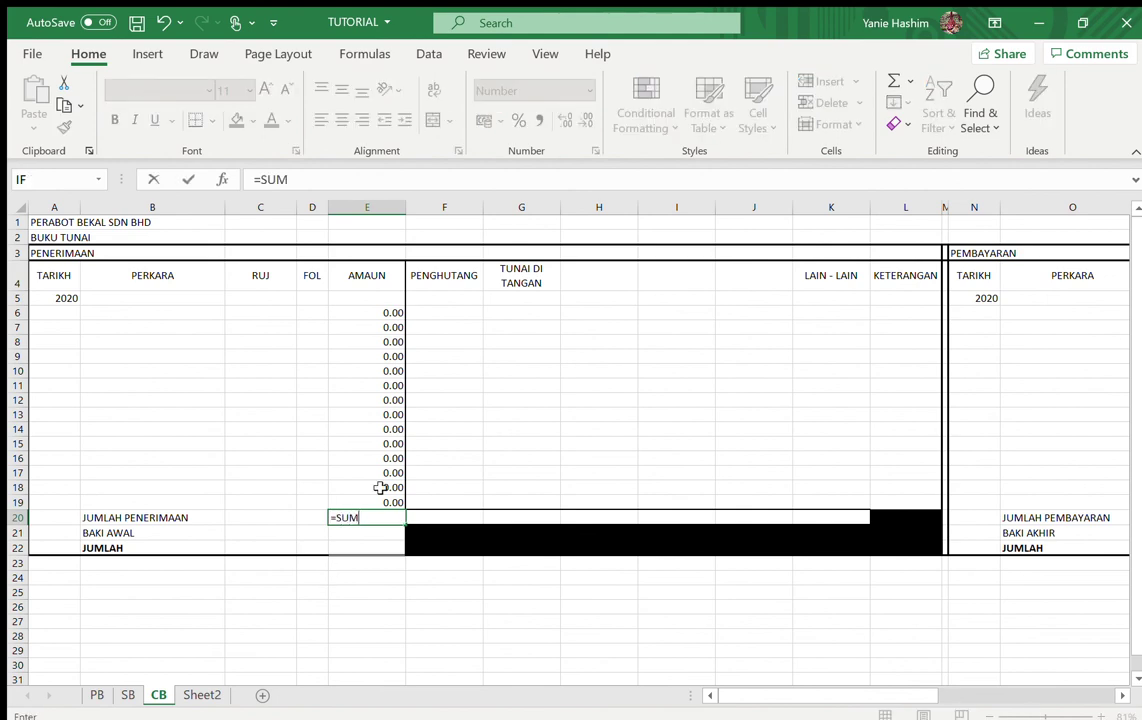
pyautogui.write('(')
pyautogui.moveTo(390, 313); pyautogui.dragTo(391, 503)
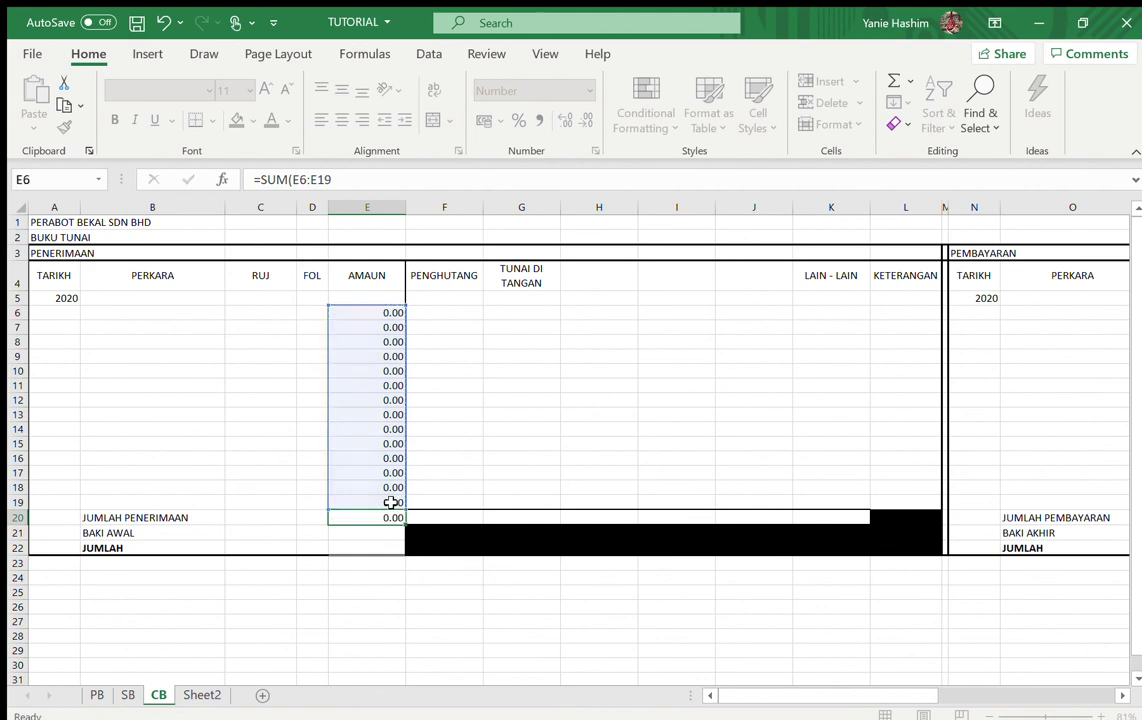
pyautogui.press('Return')
pyautogui.click(369, 517)
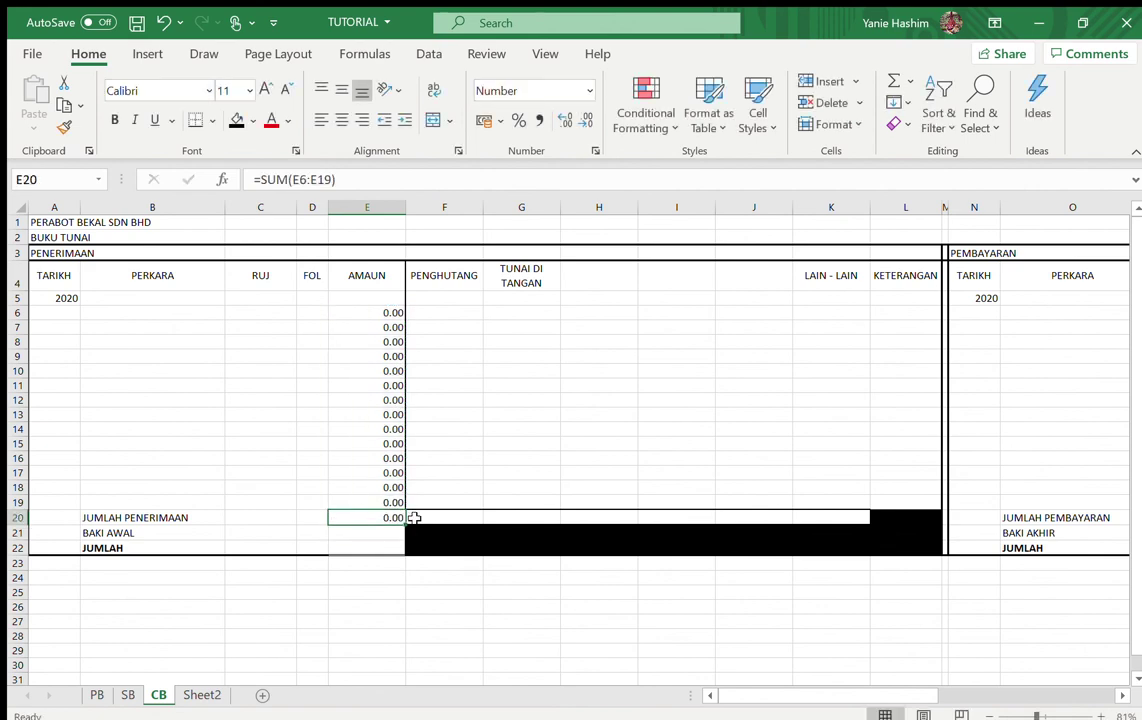
pyautogui.moveTo(406, 524); pyautogui.dragTo(850, 536)
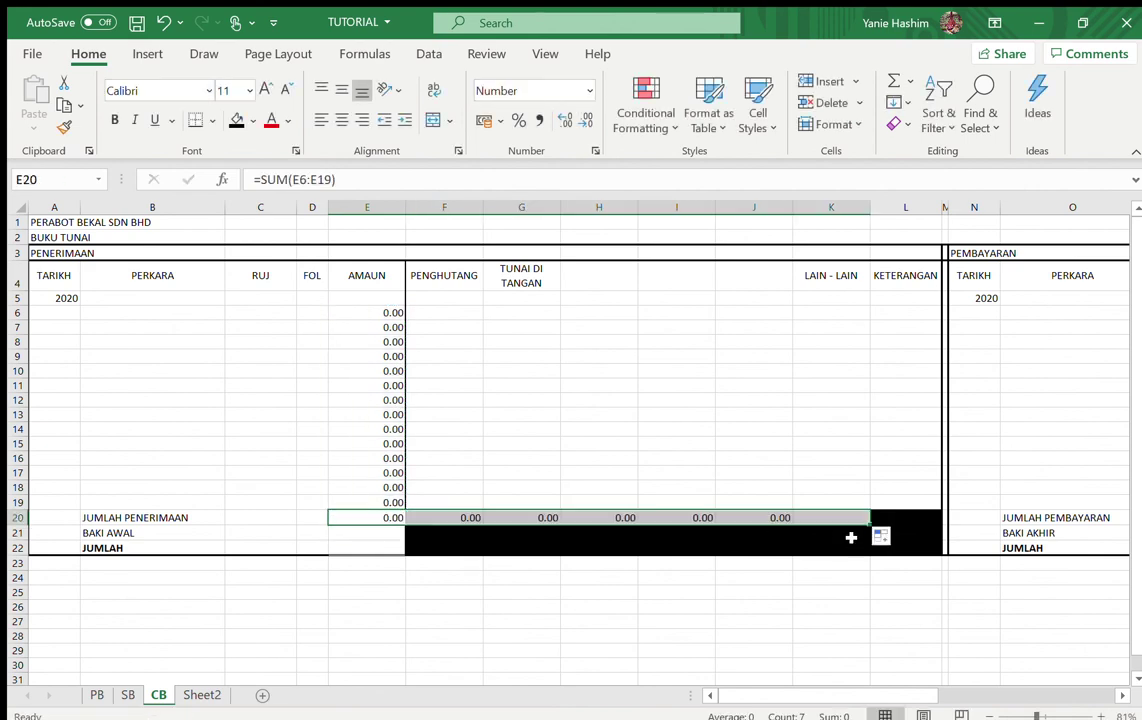
# Apply borders to the JUMLAH PENERIMAAN totals E20:K20.
pyautogui.click(197, 119)
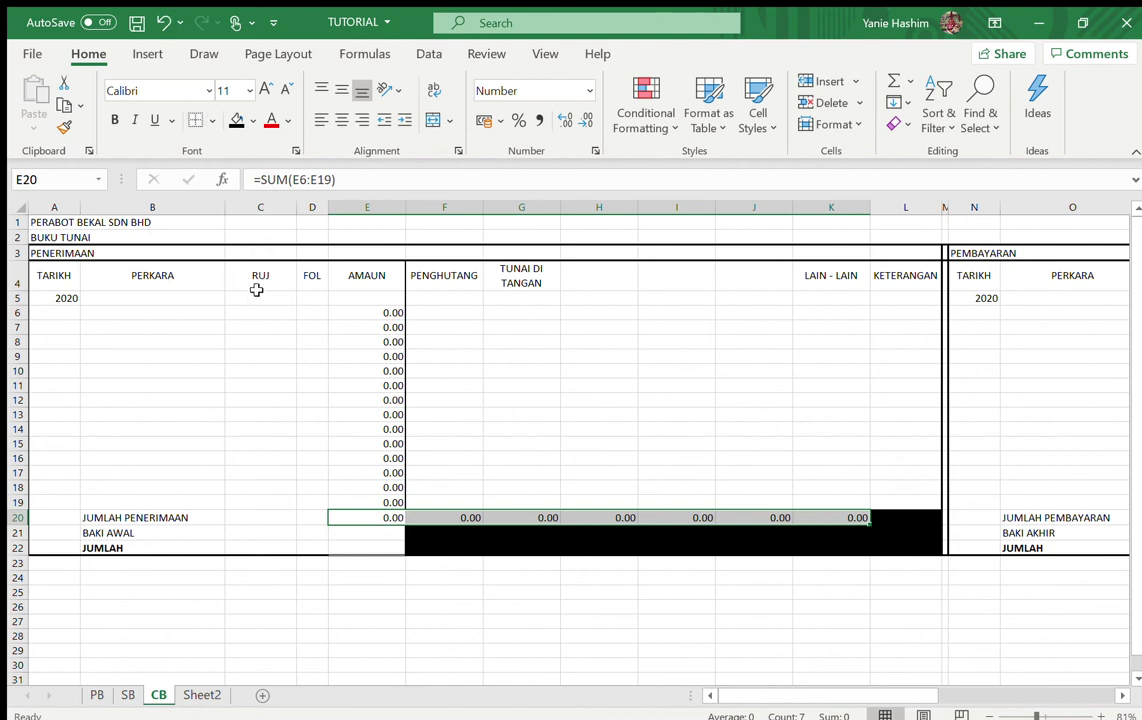
pyautogui.click(195, 119)
pyautogui.click(492, 664)
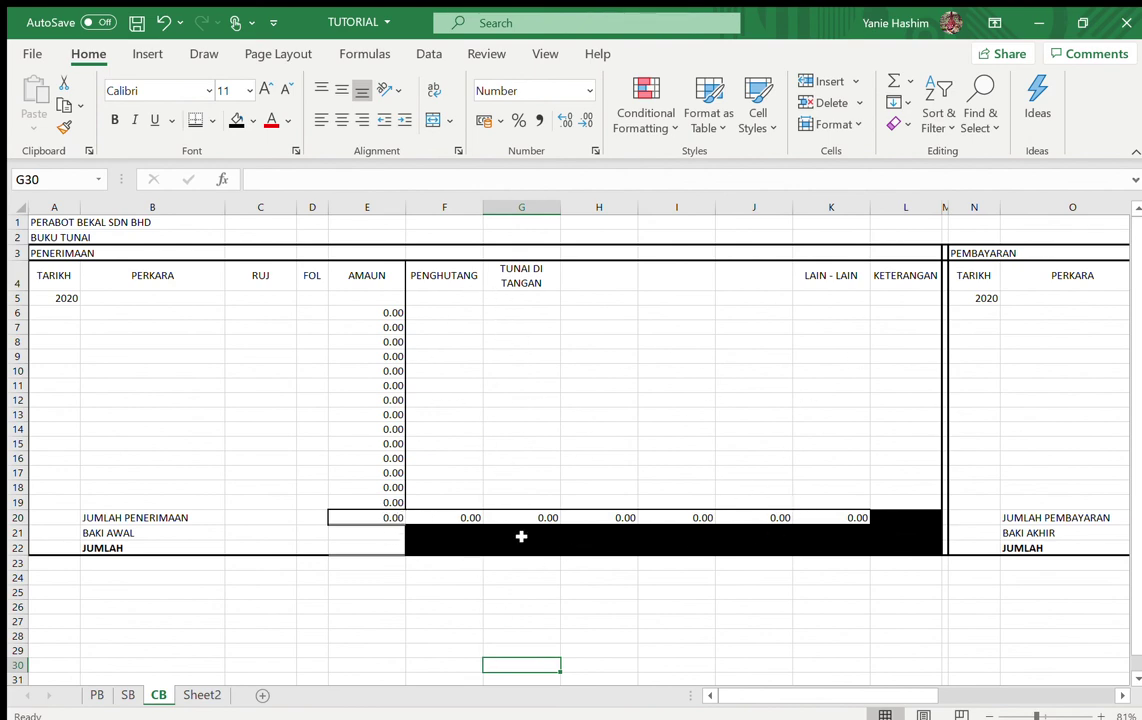
# Adjust the borders of cell E20 so that its left border is removed.
pyautogui.click(362, 535)
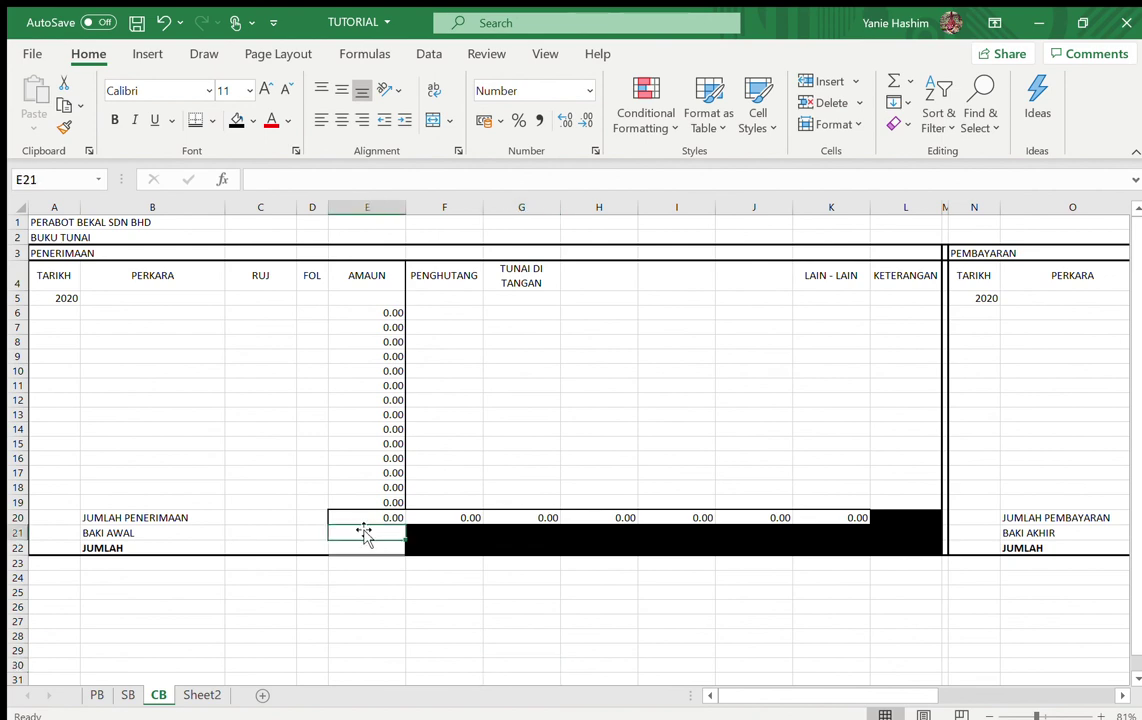
pyautogui.click(357, 518)
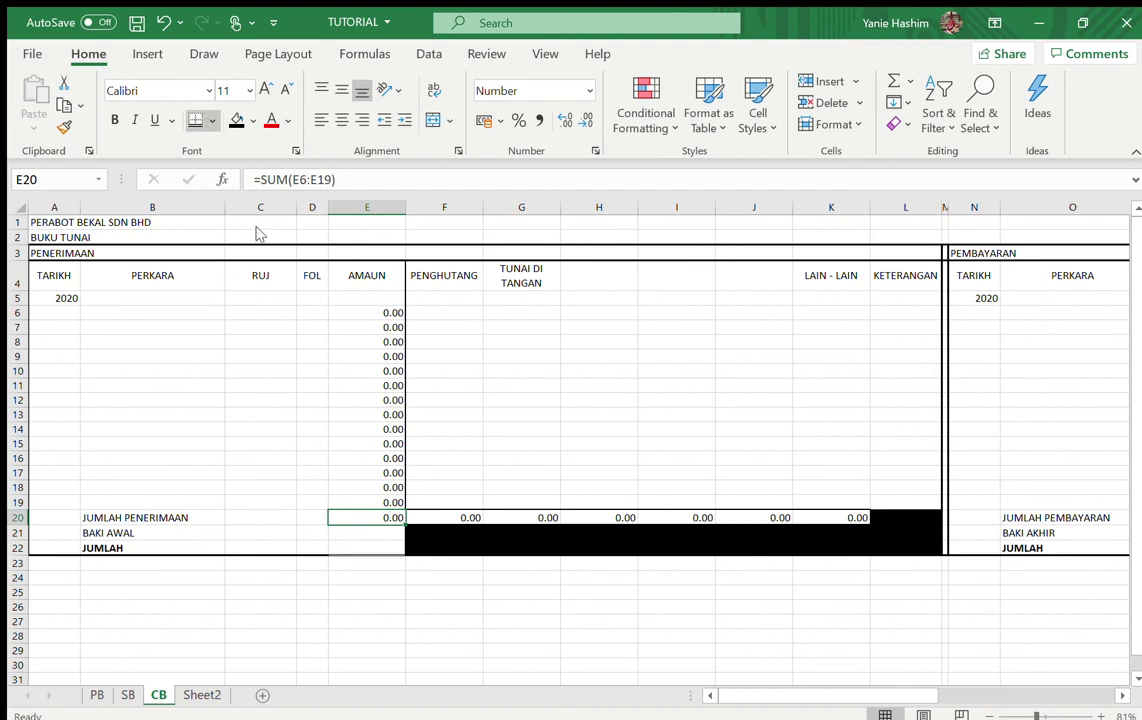
pyautogui.click(199, 120)
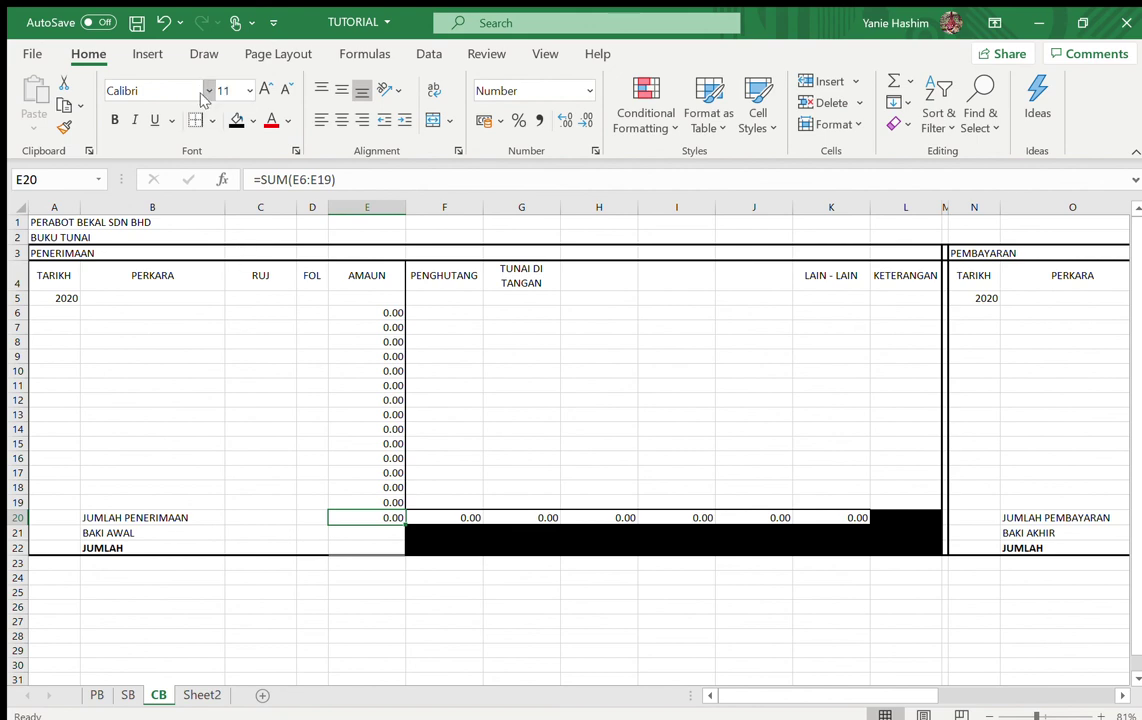
pyautogui.click(199, 120)
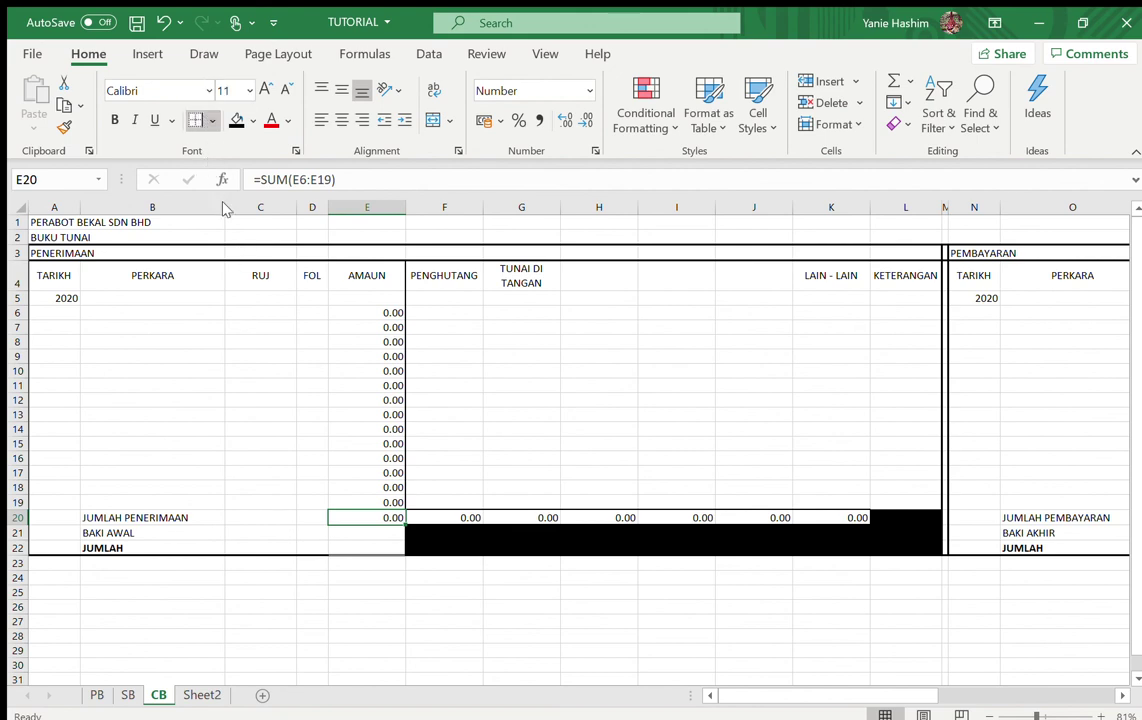
pyautogui.click(393, 619)
# Enter =E20+E21 in E22 as the JUMLAH amount of the receipts section.
pyautogui.click(372, 533)
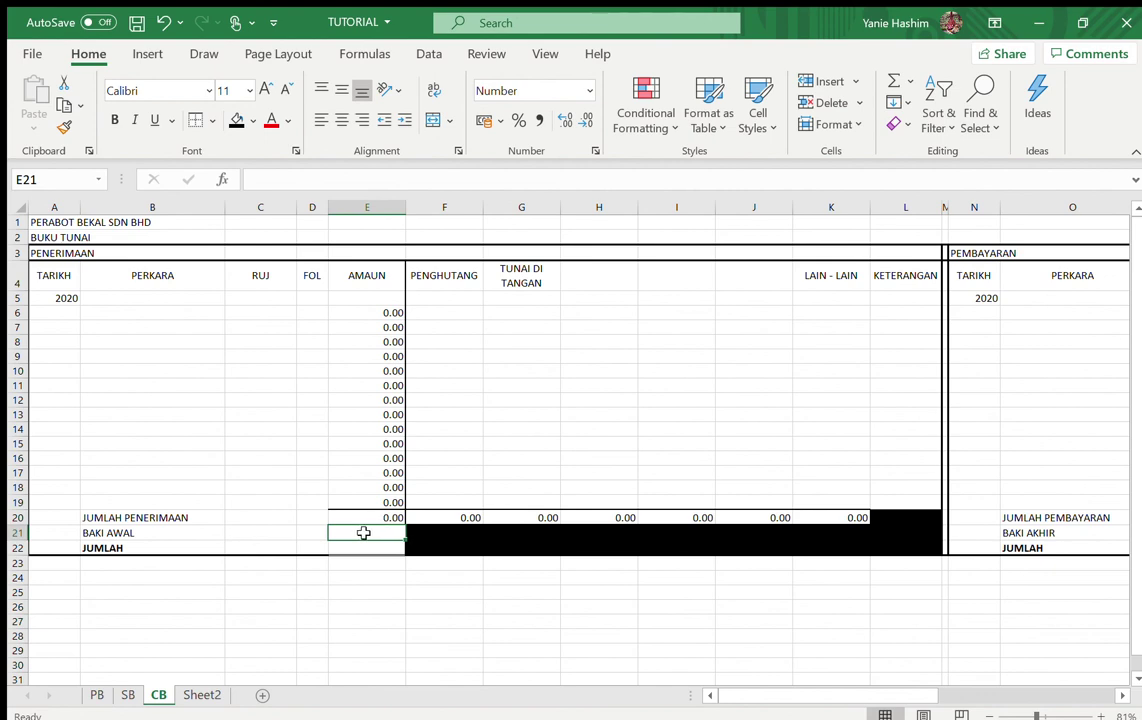
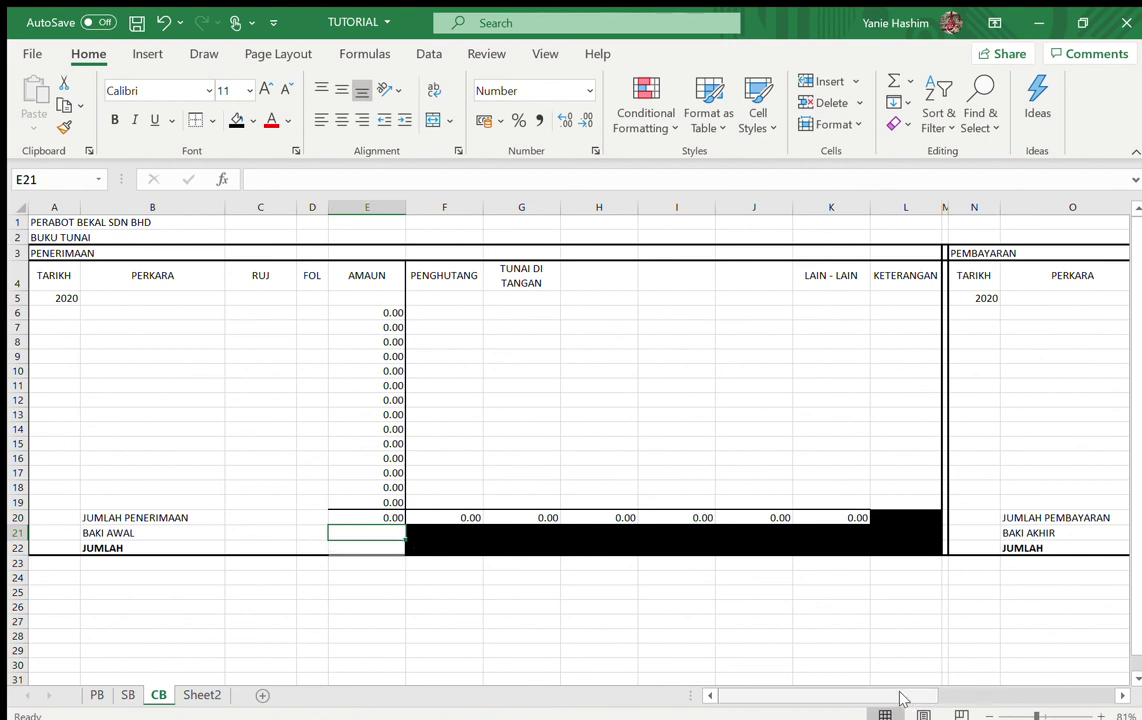
pyautogui.moveTo(900, 694); pyautogui.dragTo(950, 690)
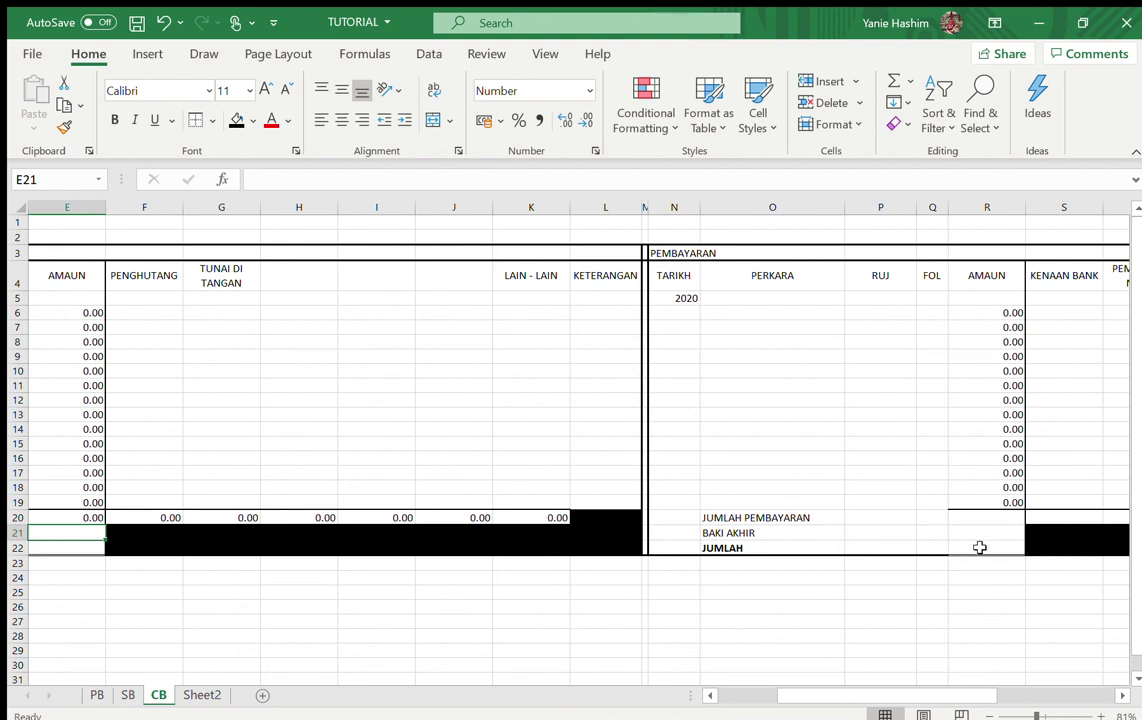
pyautogui.hscroll(-4, 798, 700)
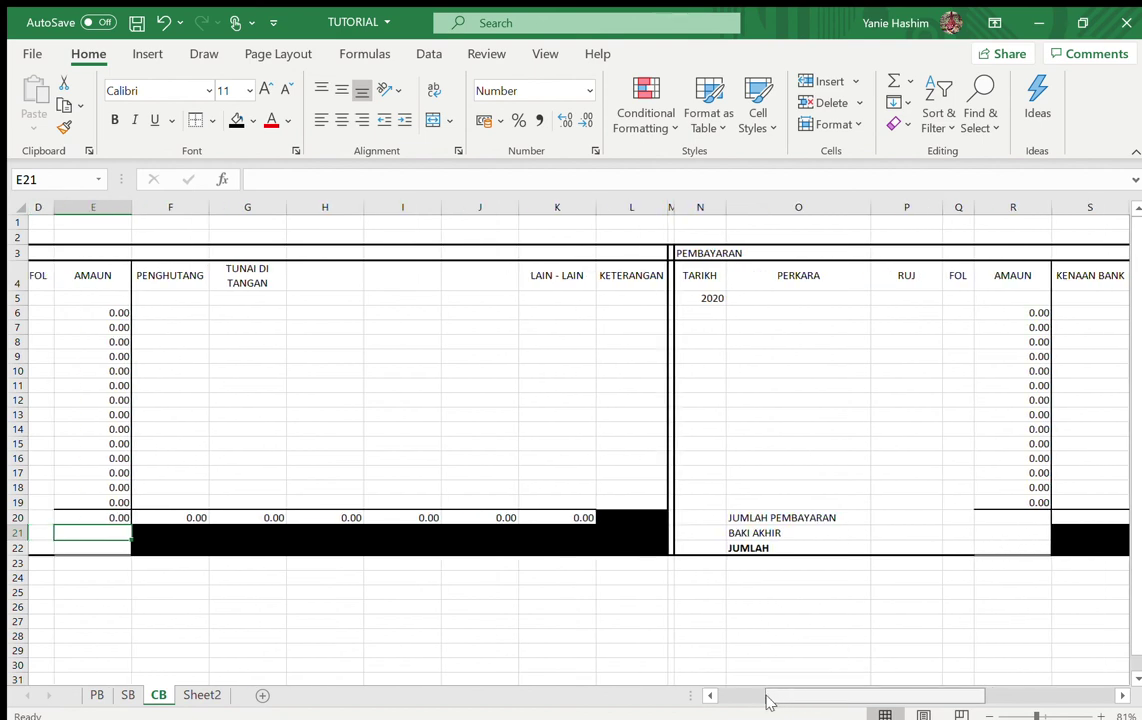
pyautogui.click(370, 550)
pyautogui.write('=')
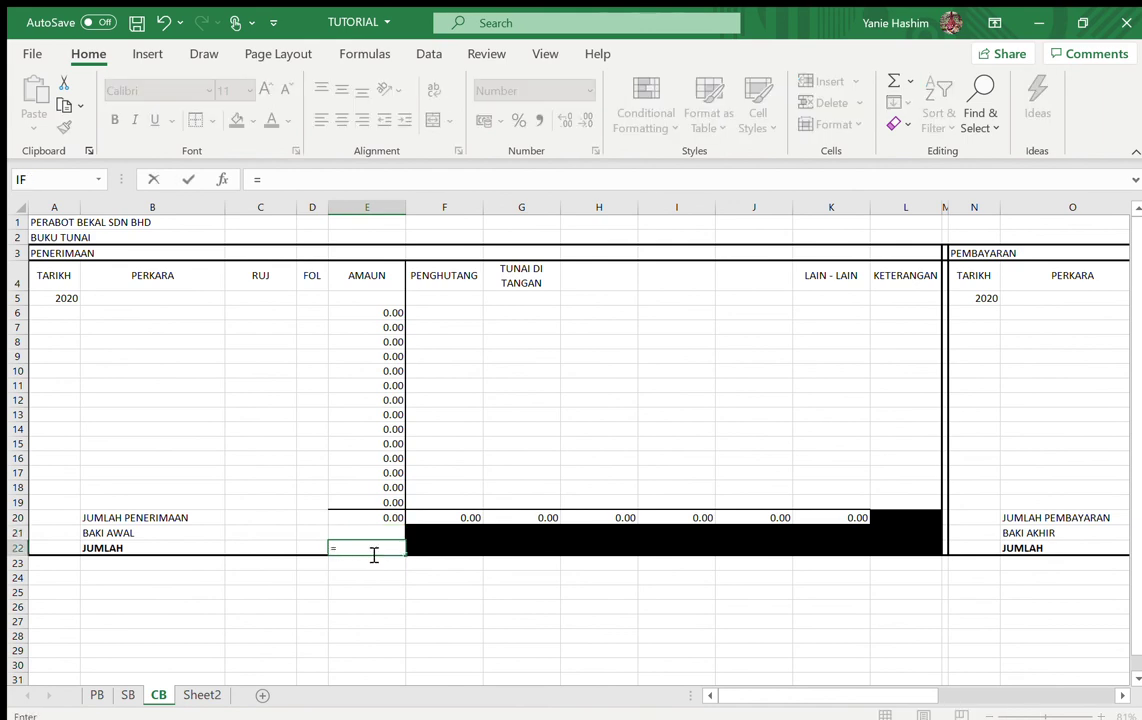
pyautogui.click(356, 517)
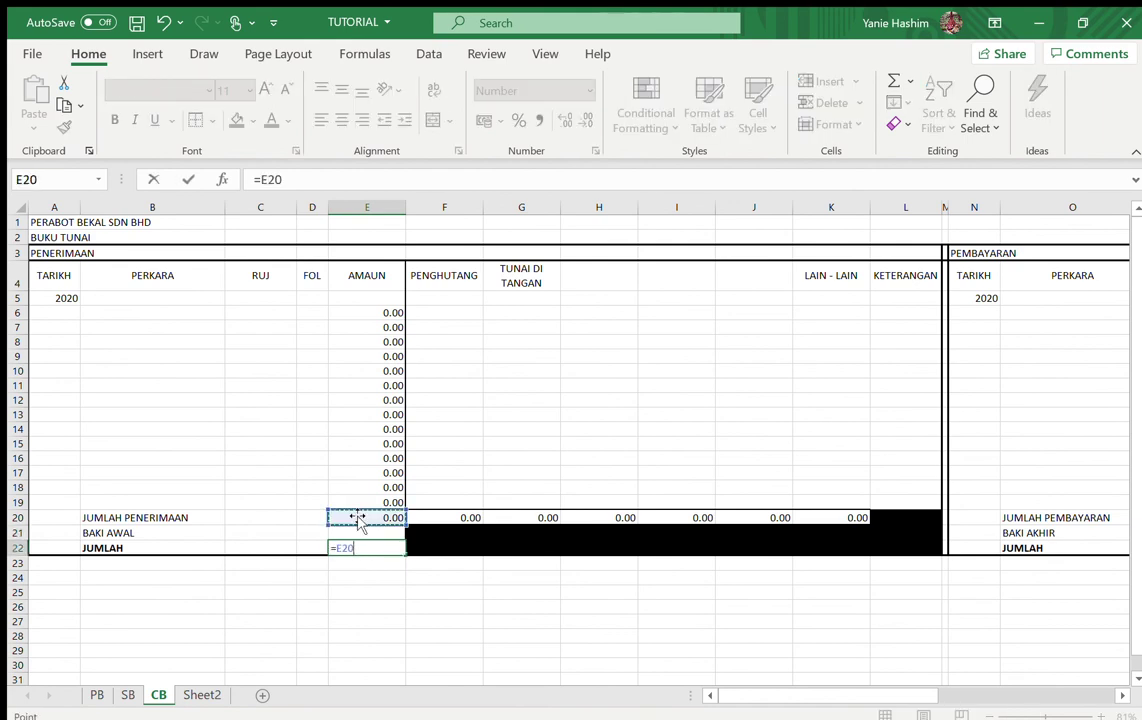
pyautogui.write('+')
pyautogui.click(357, 532)
pyautogui.press('Return')
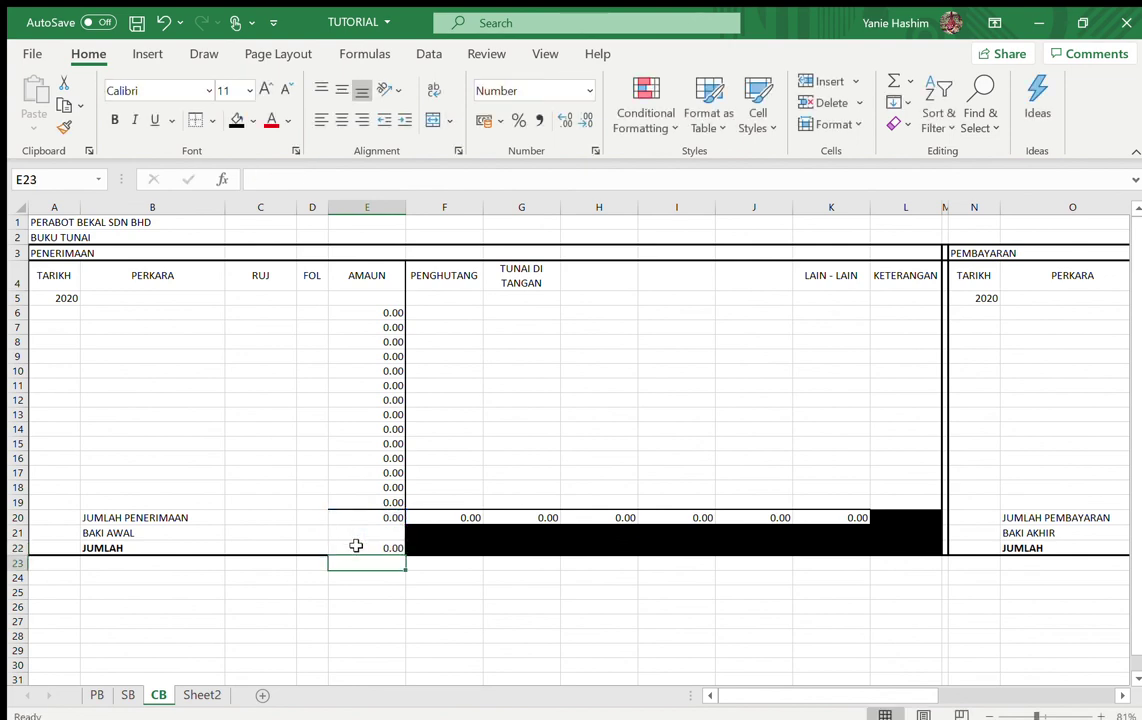
pyautogui.click(353, 548)
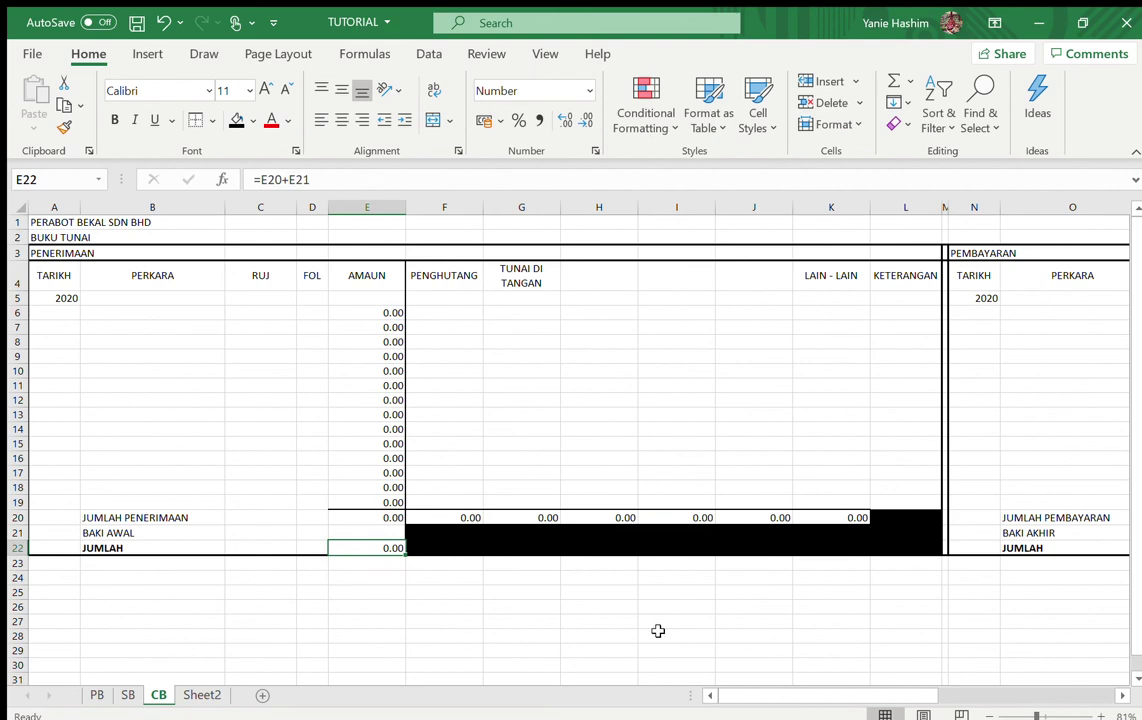
# Link the payments JUMLAH cell R22 to the receipts total with =E22.
pyautogui.moveTo(803, 691); pyautogui.dragTo(853, 691)
pyautogui.click(986, 549)
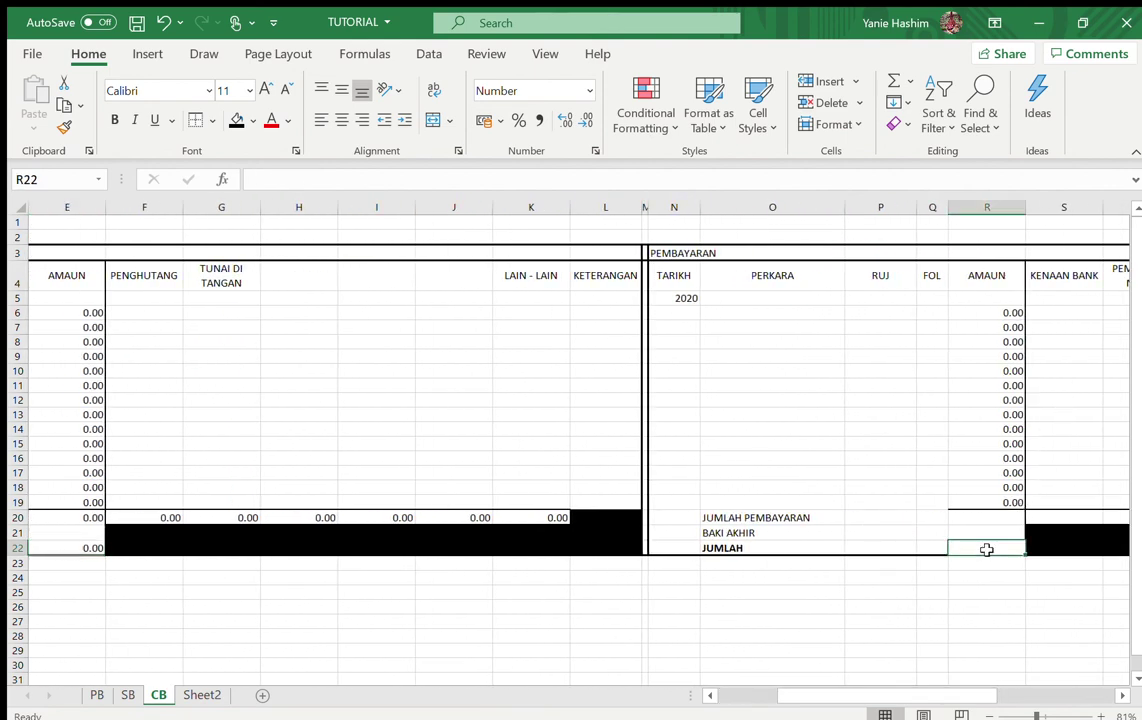
pyautogui.write('=')
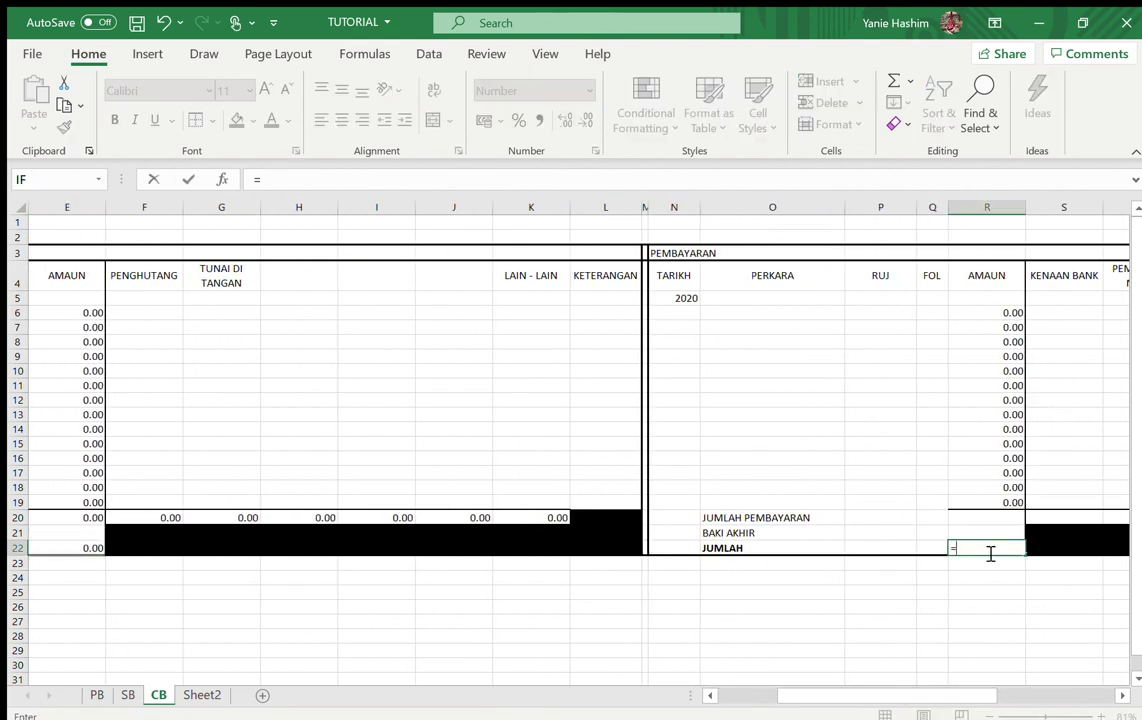
pyautogui.click(82, 547)
pyautogui.press('Return')
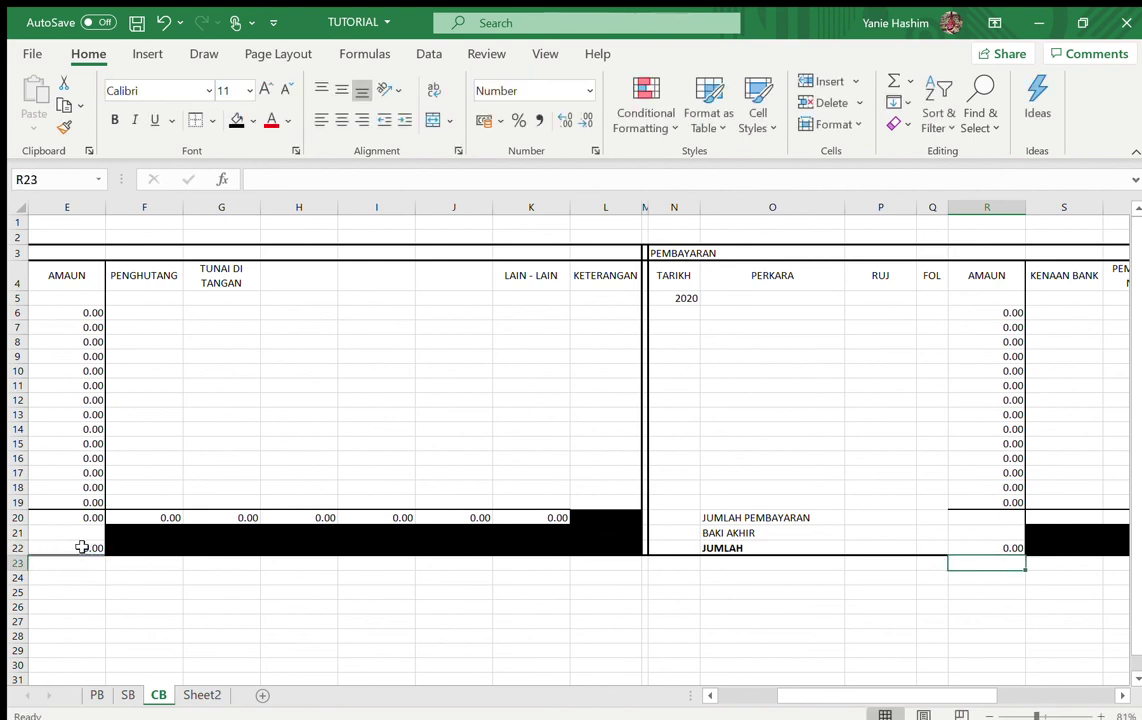
# Test the total formulas with an amount of 1,000 in PENGHUTANG cell F7 and undo the entry.
pyautogui.click(166, 326)
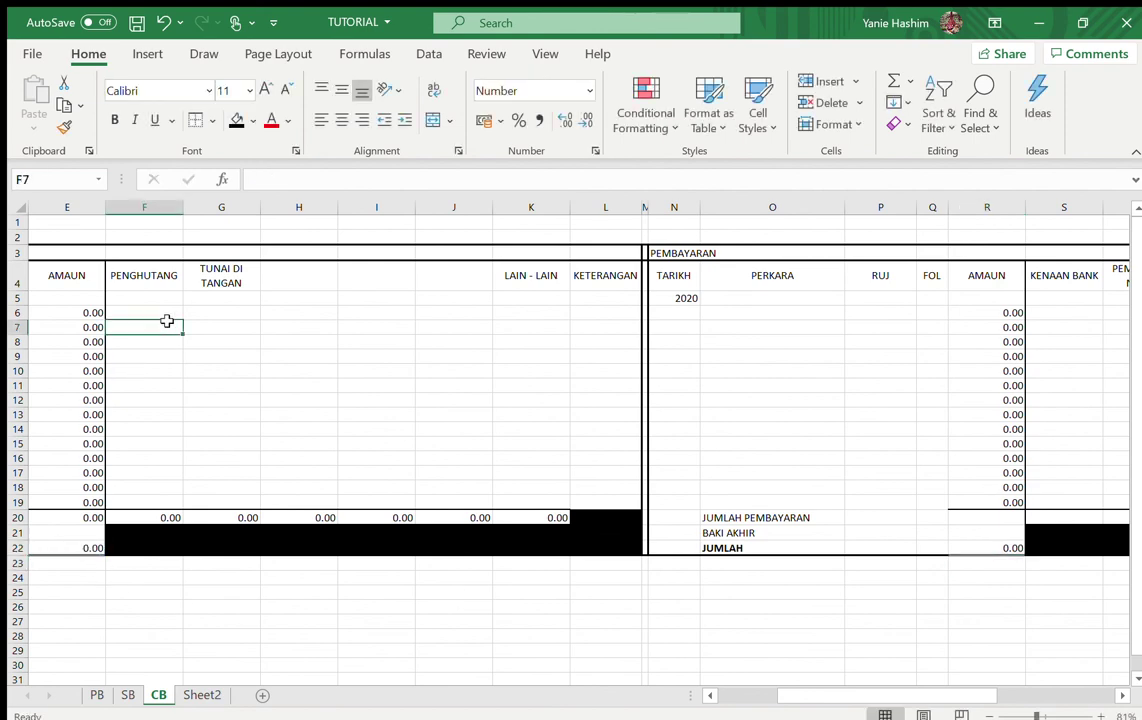
pyautogui.write('1,000')
pyautogui.press('Return')
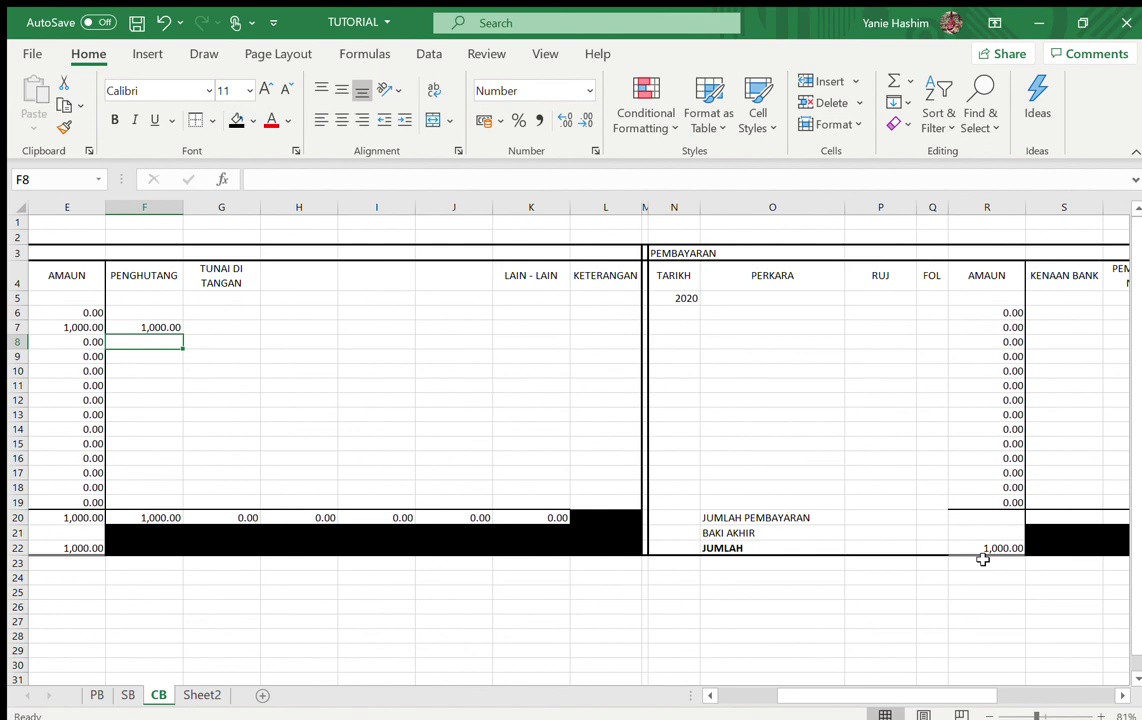
pyautogui.hotkey('ctrl', 'z')
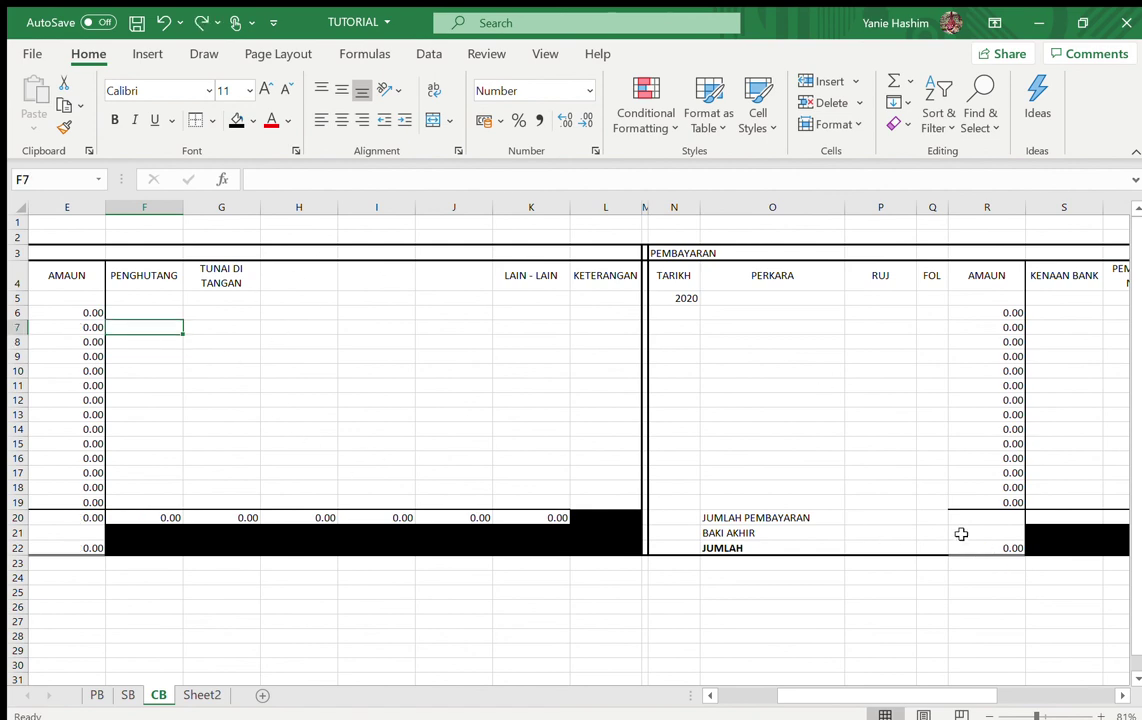
# Enter =SUM(R6:R19) in R20 of the JUMLAH PEMBAYARAN row.
pyautogui.moveTo(918, 703); pyautogui.dragTo(992, 695)
pyautogui.click(617, 519)
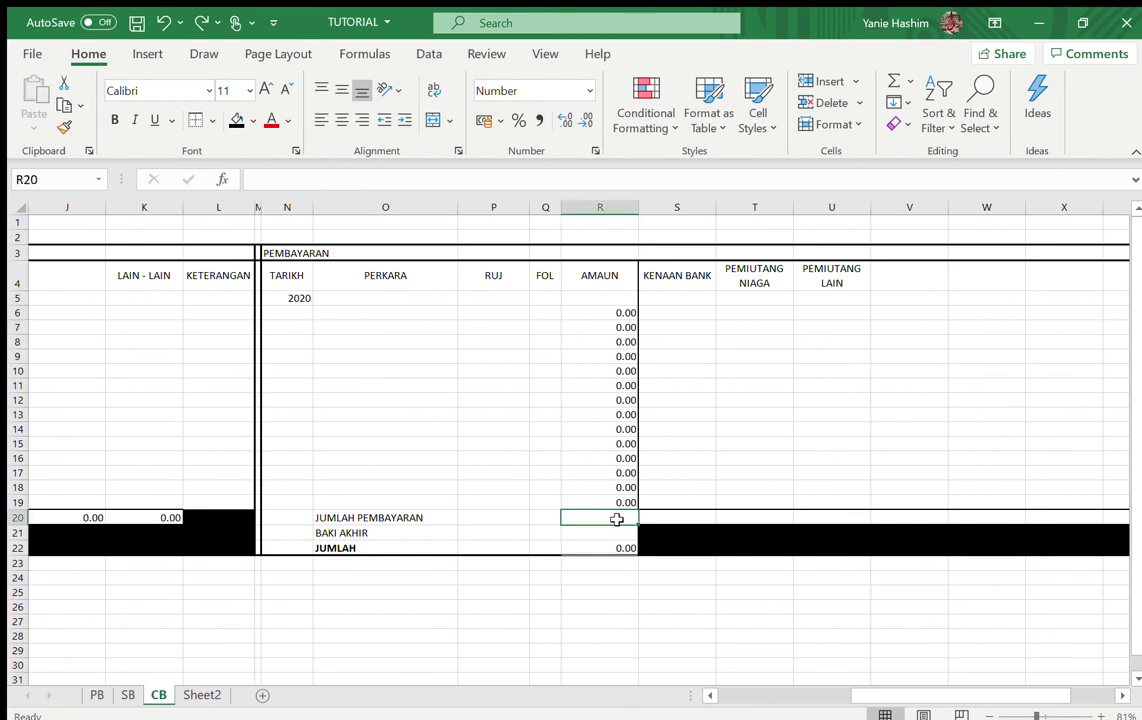
pyautogui.write('=SUM')
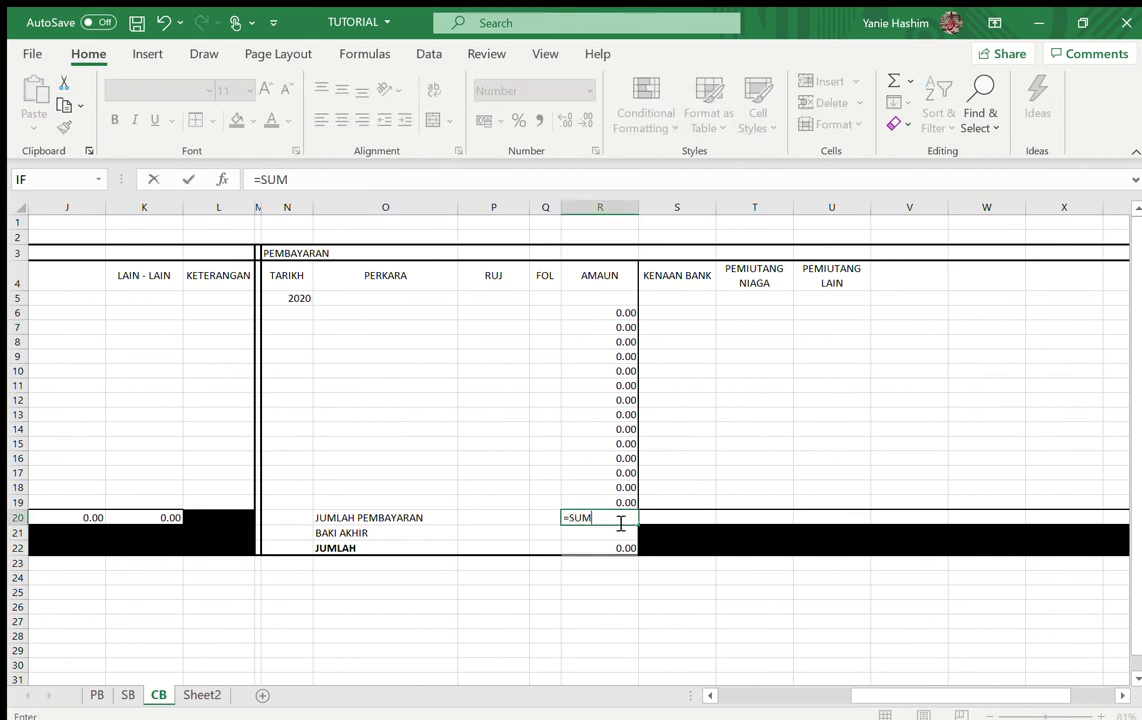
pyautogui.write('(')
pyautogui.moveTo(591, 310); pyautogui.dragTo(593, 498)
pyautogui.press('Return')
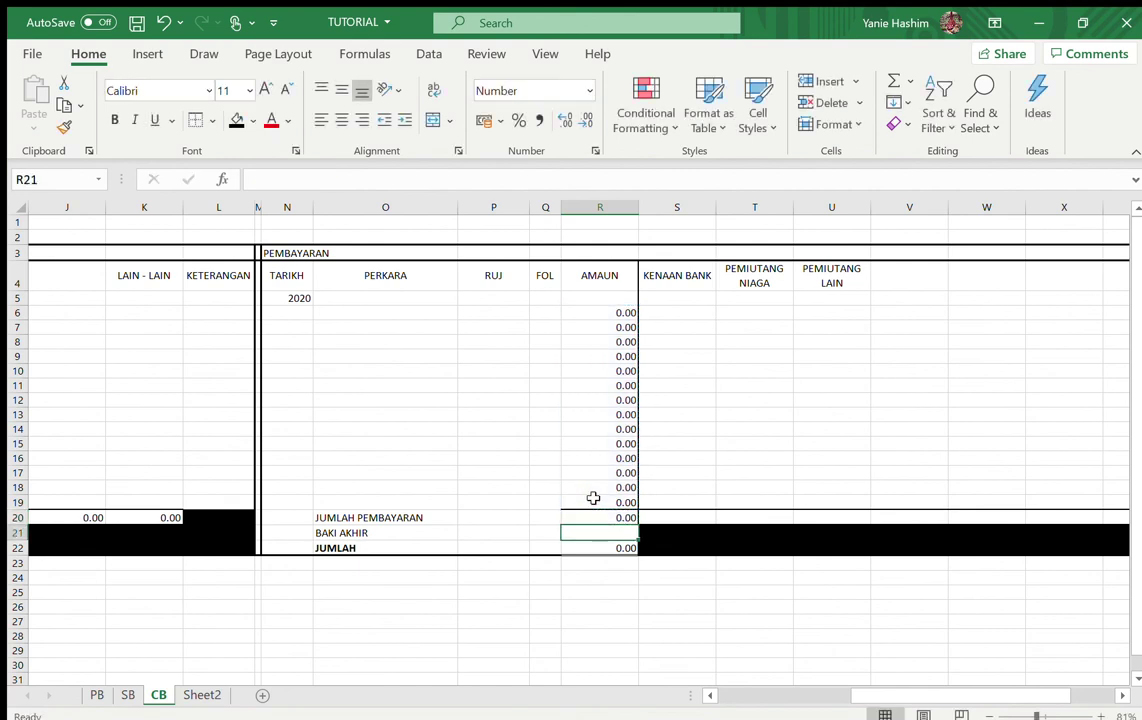
# Fill the R20 total formula across S20:Z20 so every payments column has a JUMLAH PEMBAYARAN sum.
pyautogui.moveTo(855, 695); pyautogui.dragTo(948, 686)
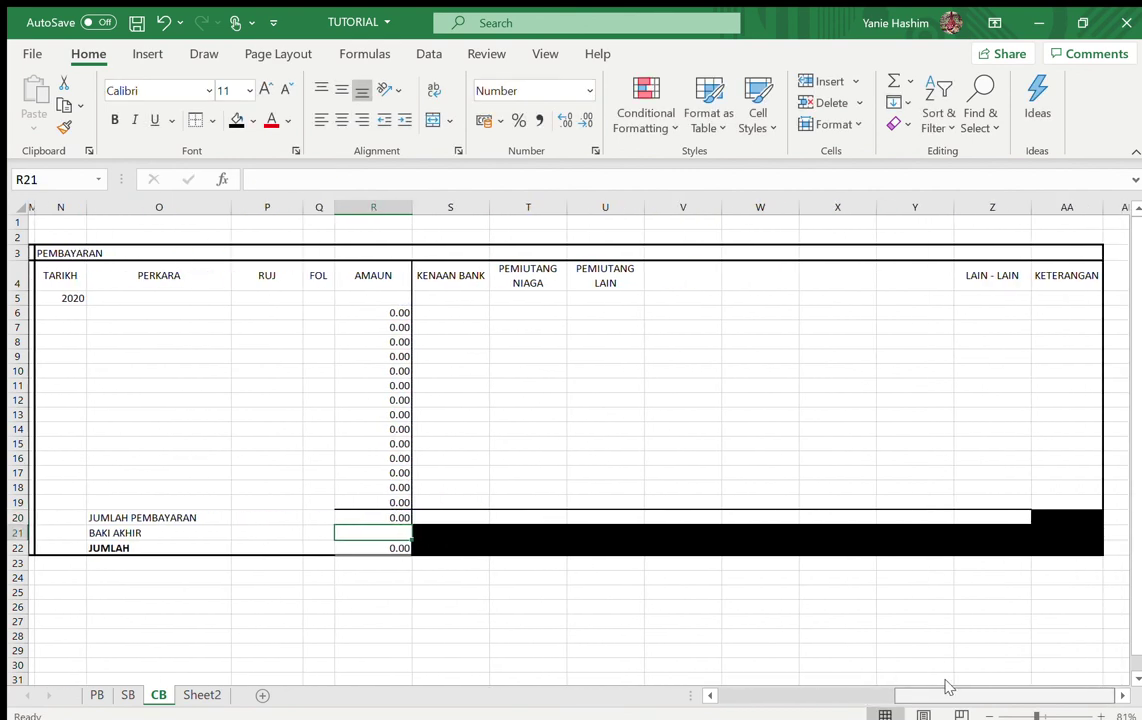
pyautogui.click(400, 518)
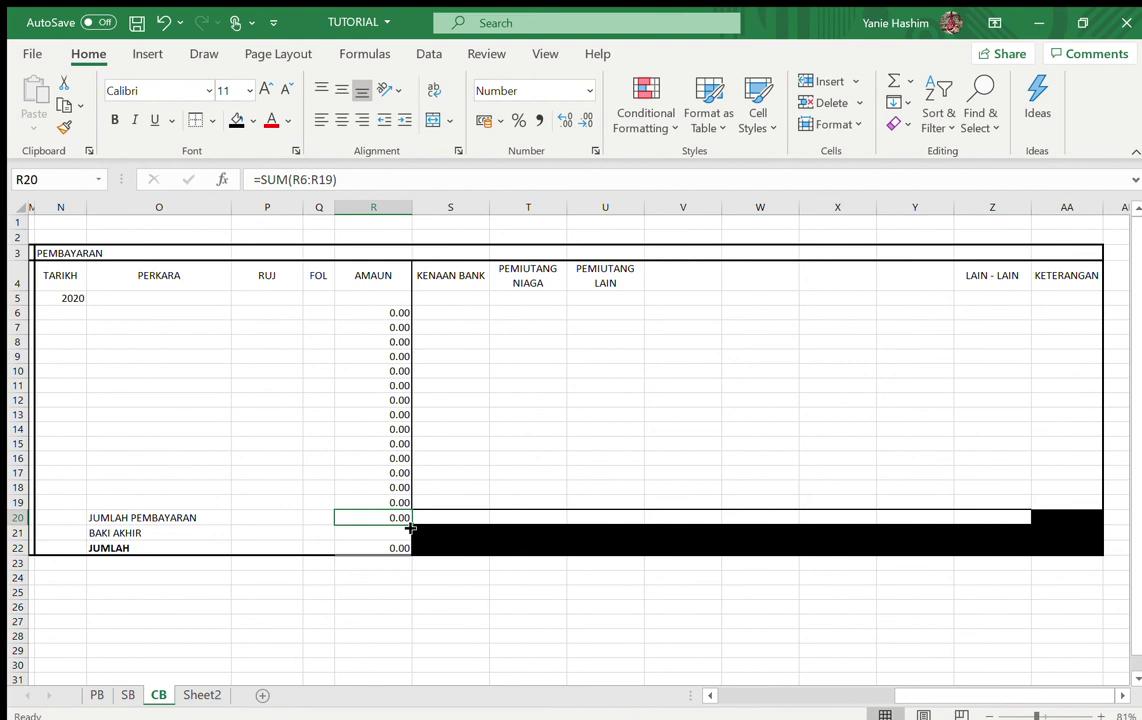
pyautogui.moveTo(413, 524); pyautogui.dragTo(1035, 500)
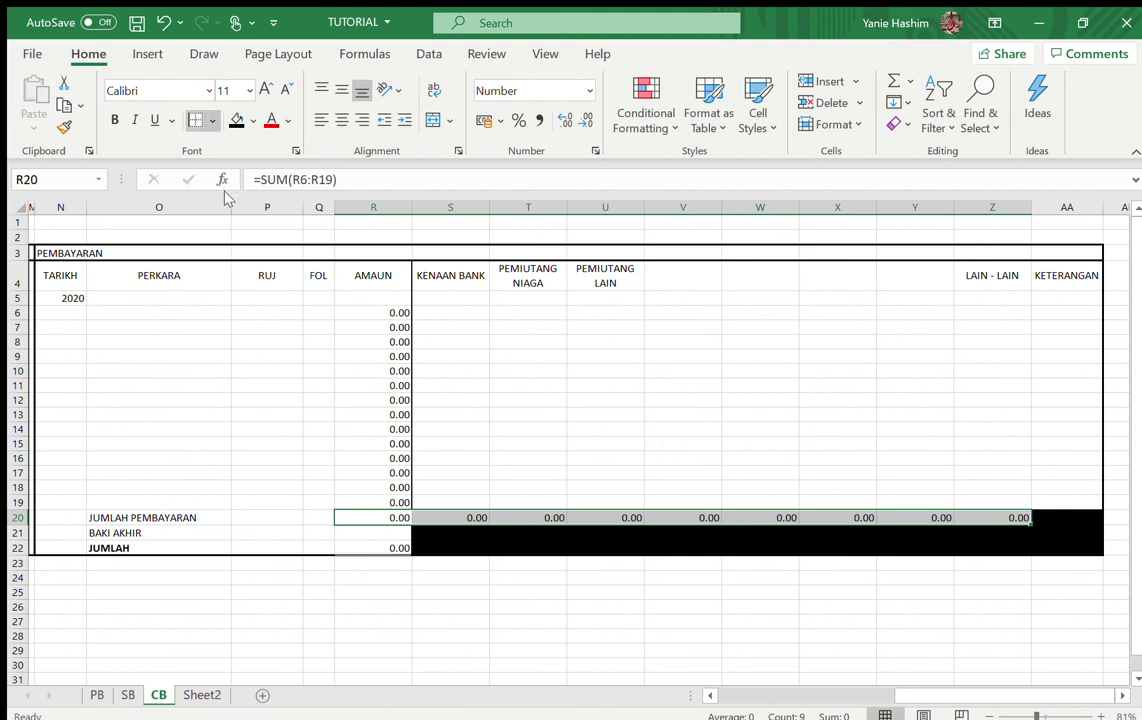
pyautogui.click(480, 444)
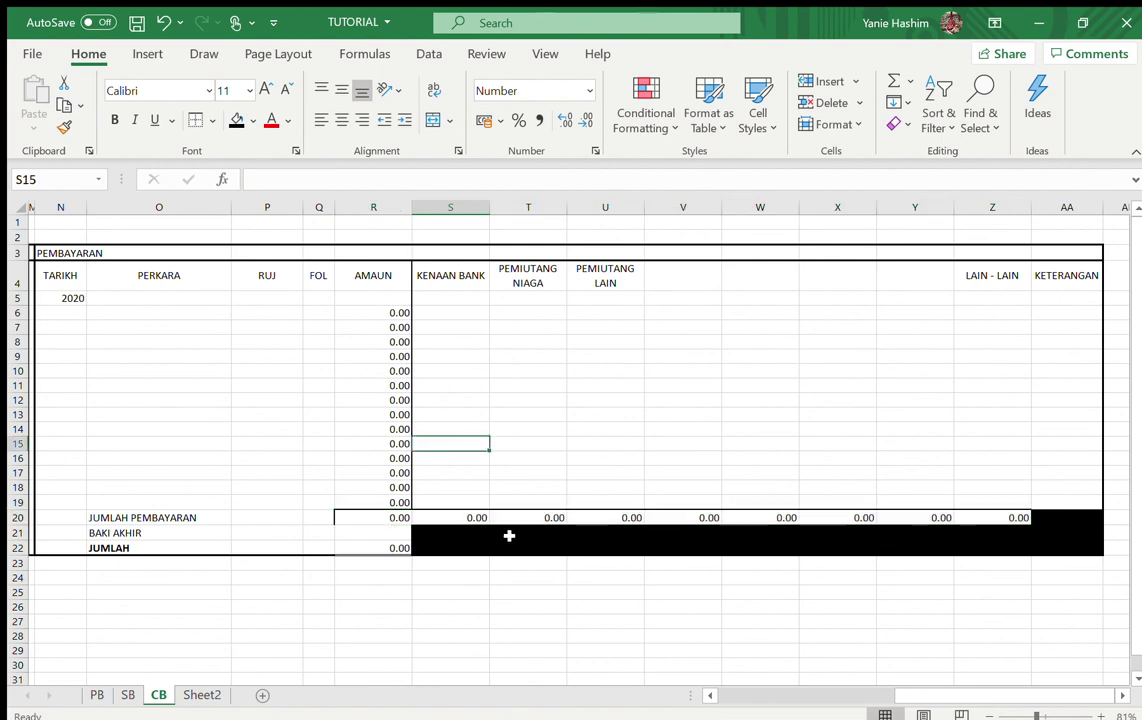
pyautogui.click(310, 516)
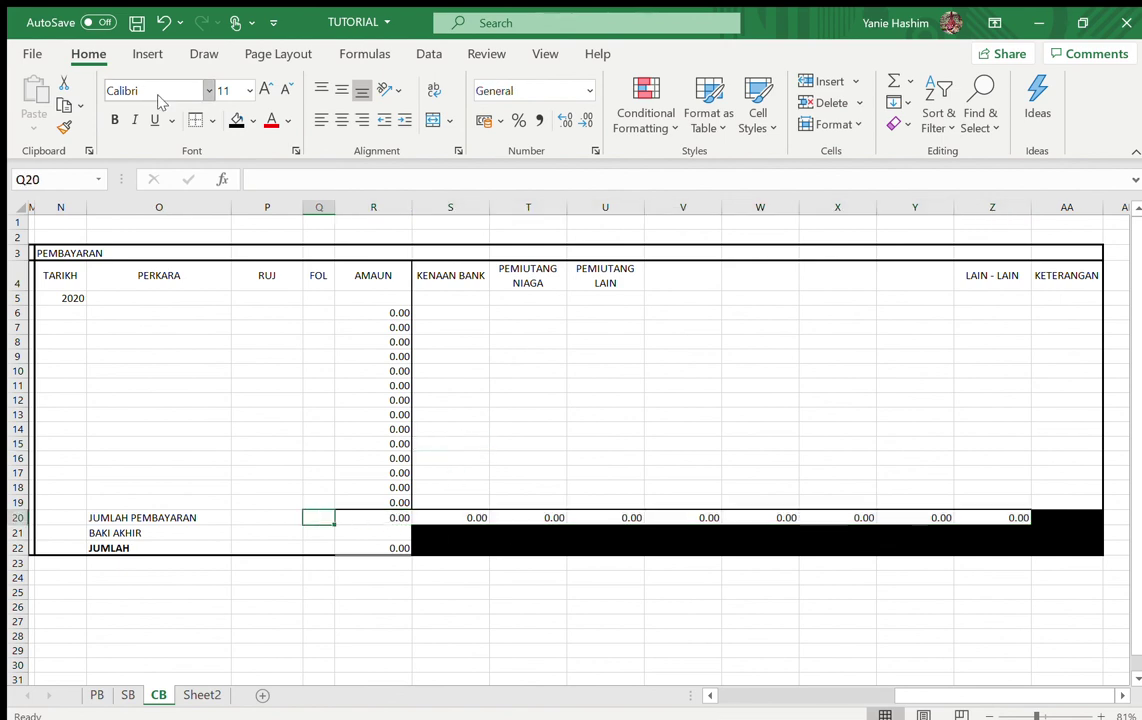
pyautogui.click(458, 563)
pyautogui.click(426, 504)
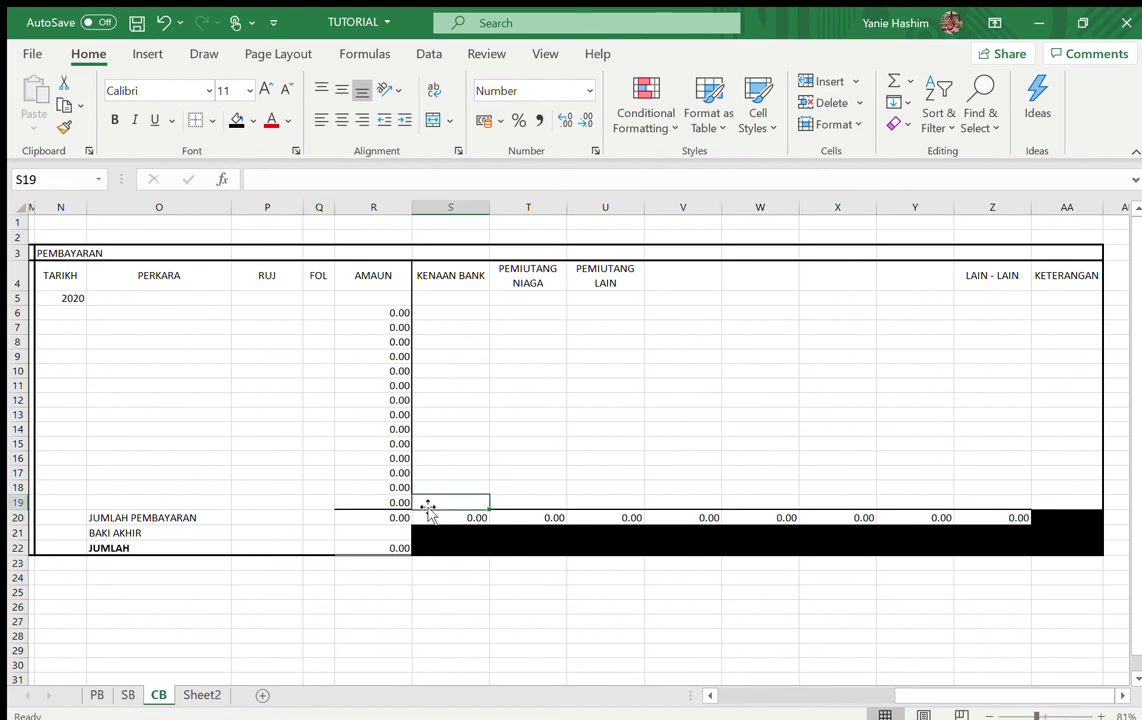
pyautogui.click(428, 516)
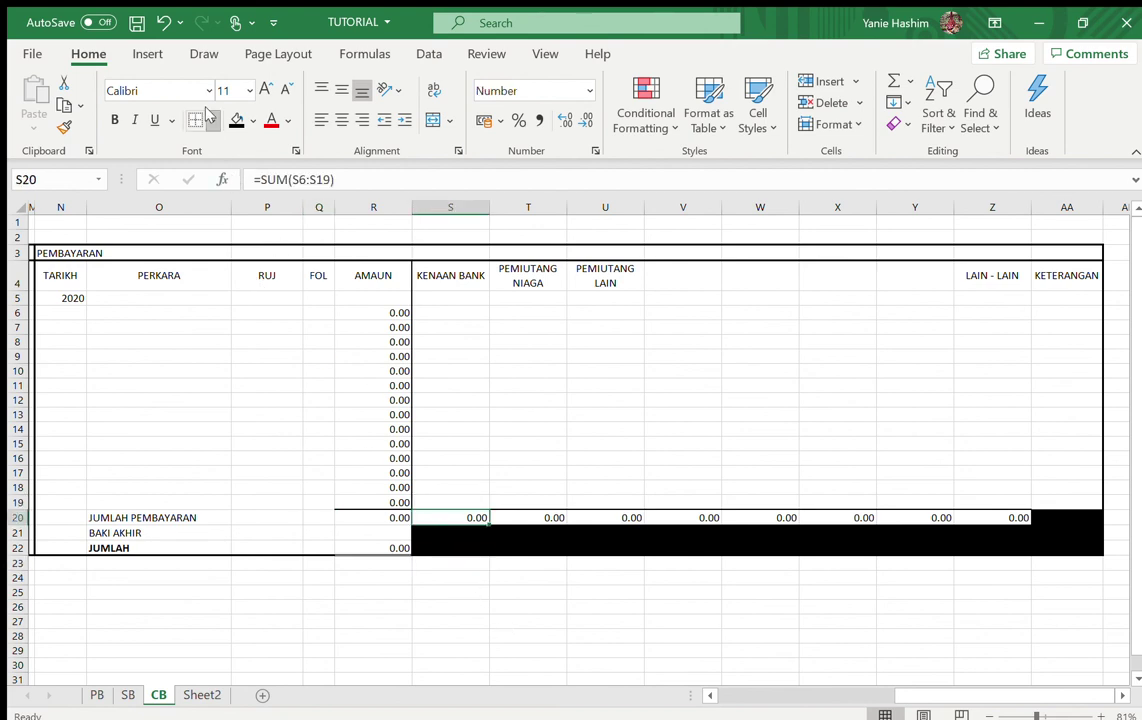
pyautogui.click(460, 592)
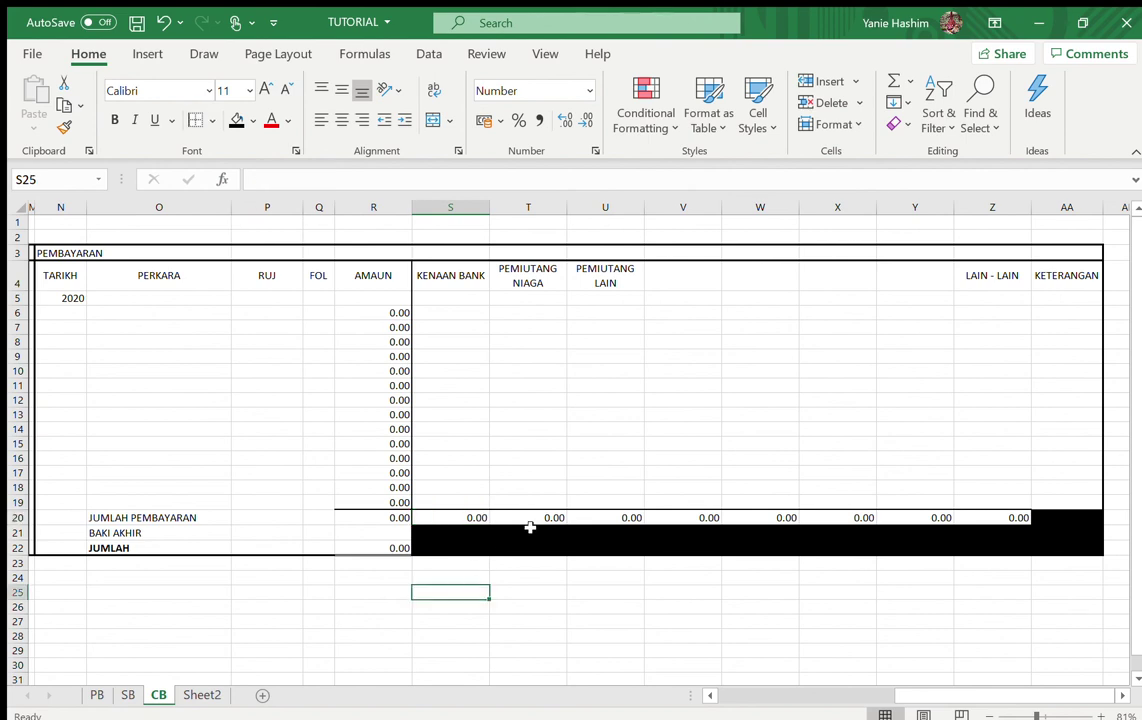
# Enter =R22-R20 in R21 as the BAKI AKHIR amount of the payments section.
pyautogui.click(391, 533)
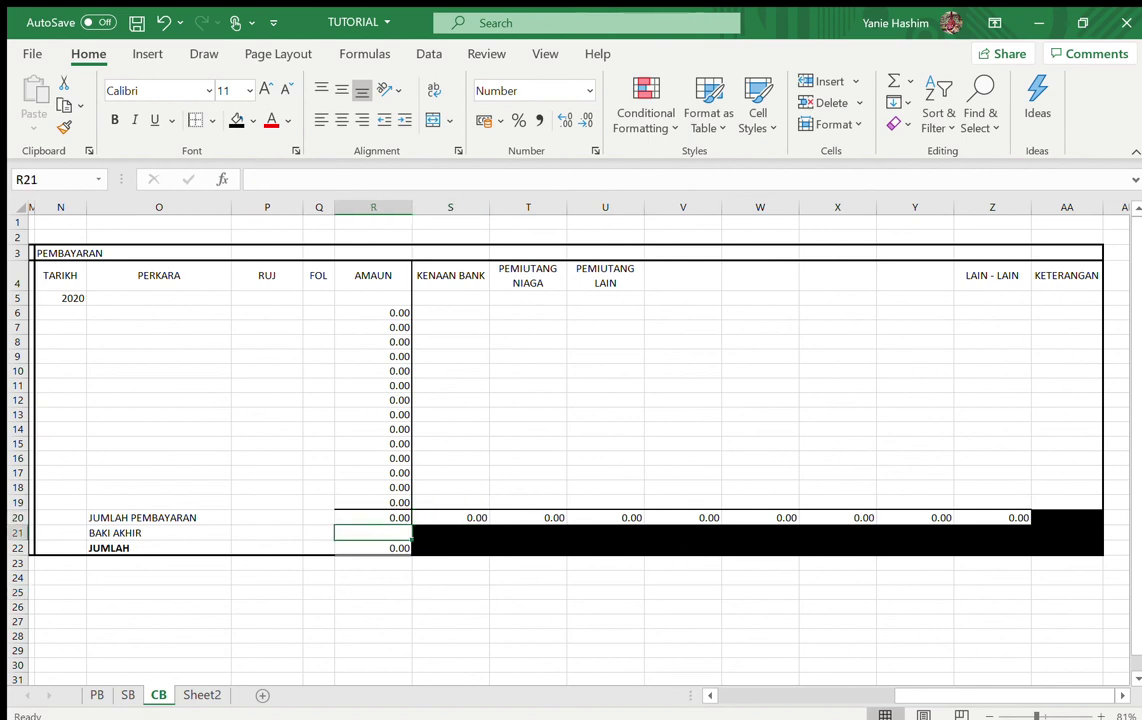
pyautogui.moveTo(956, 697); pyautogui.dragTo(790, 697)
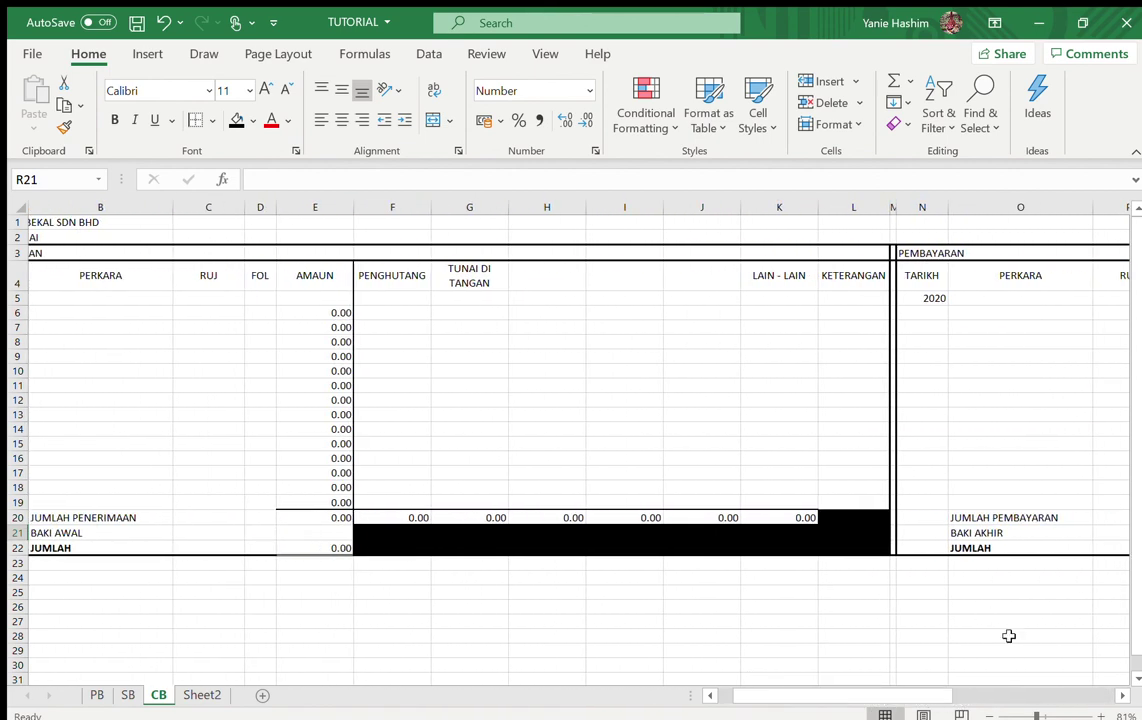
pyautogui.moveTo(897, 698); pyautogui.dragTo(853, 701)
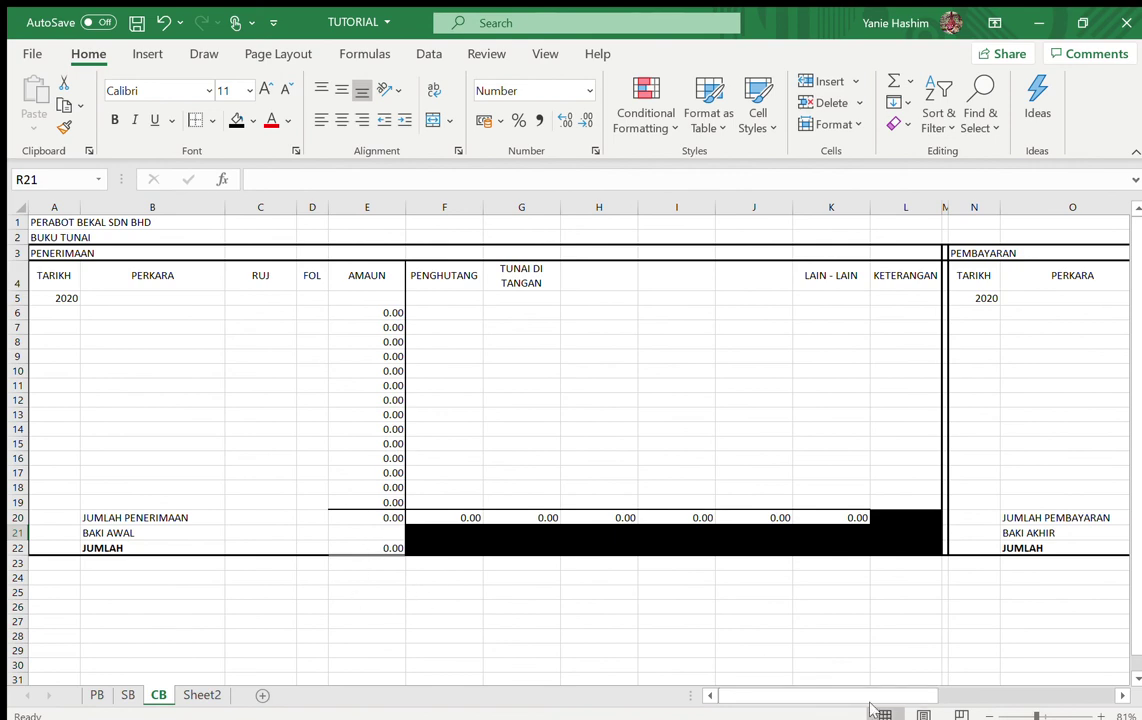
pyautogui.moveTo(838, 697); pyautogui.dragTo(921, 688)
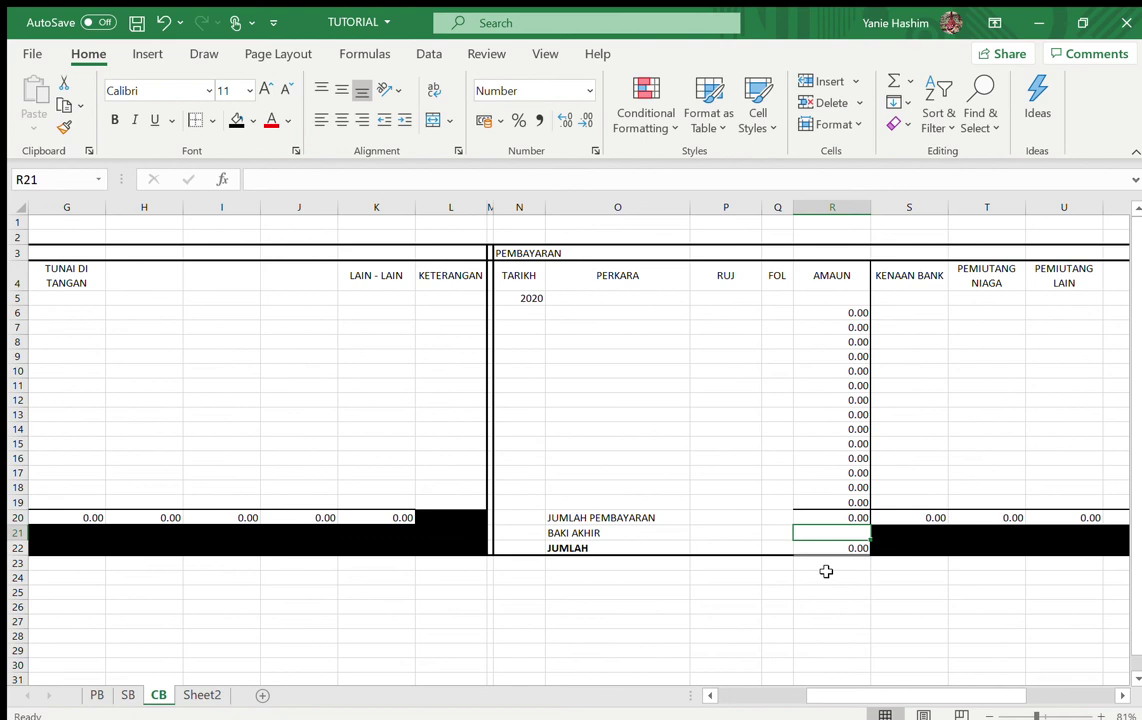
pyautogui.write('=')
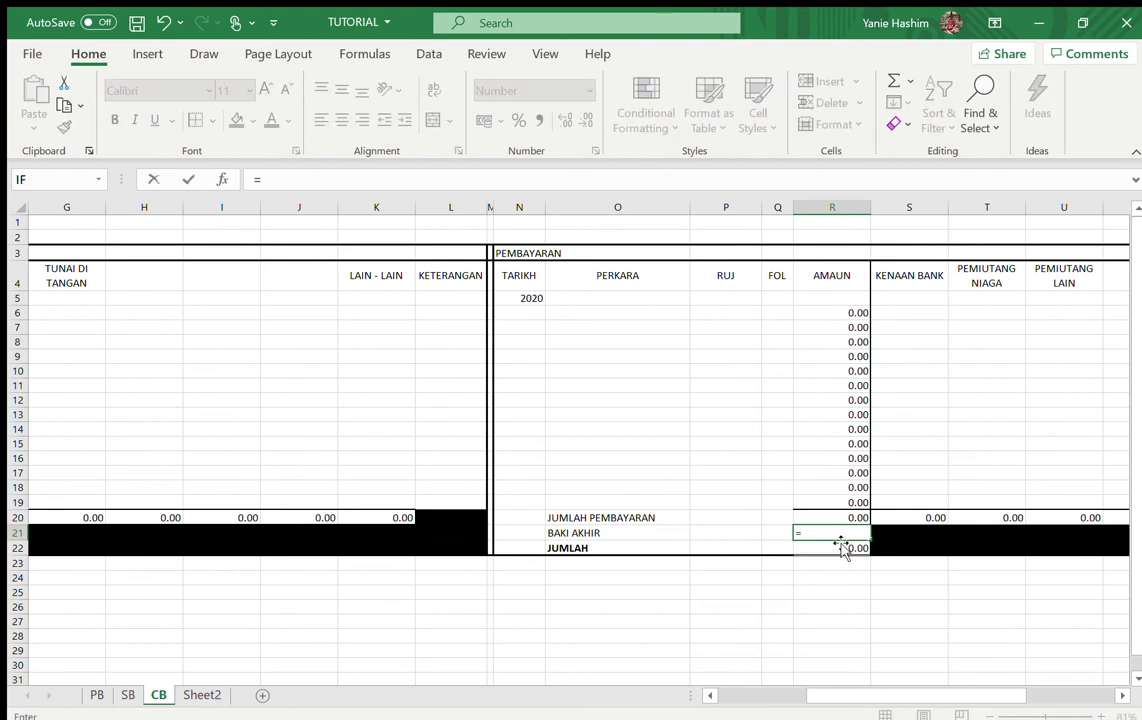
pyautogui.click(834, 547)
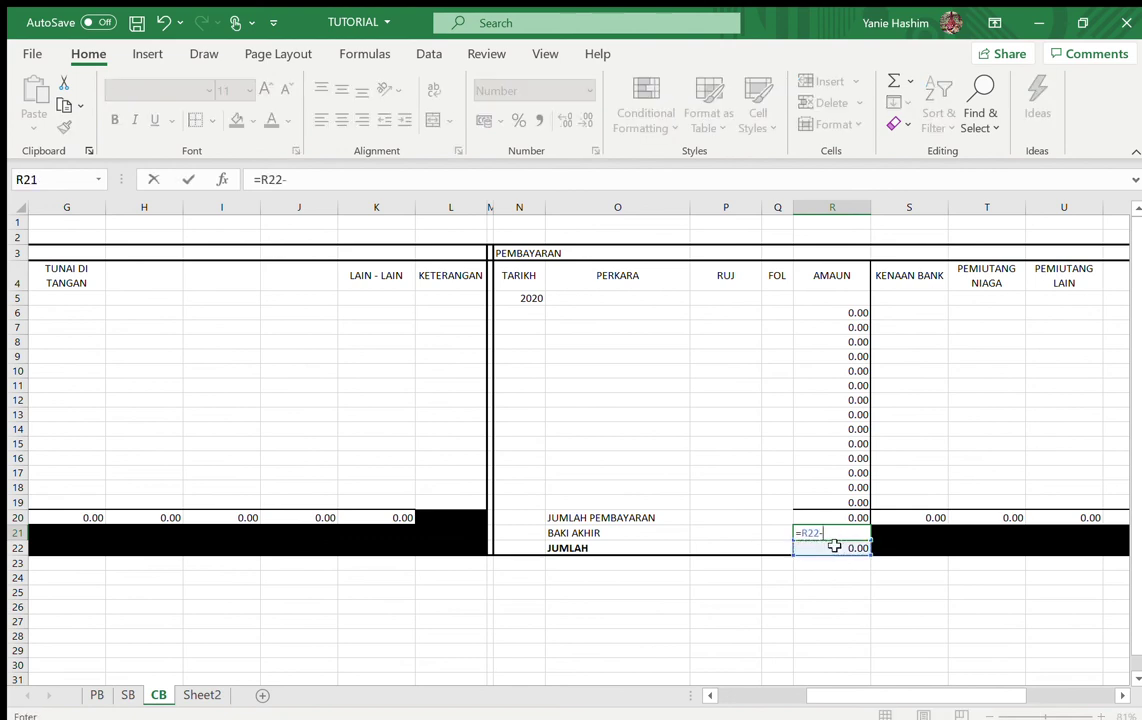
pyautogui.click(834, 516)
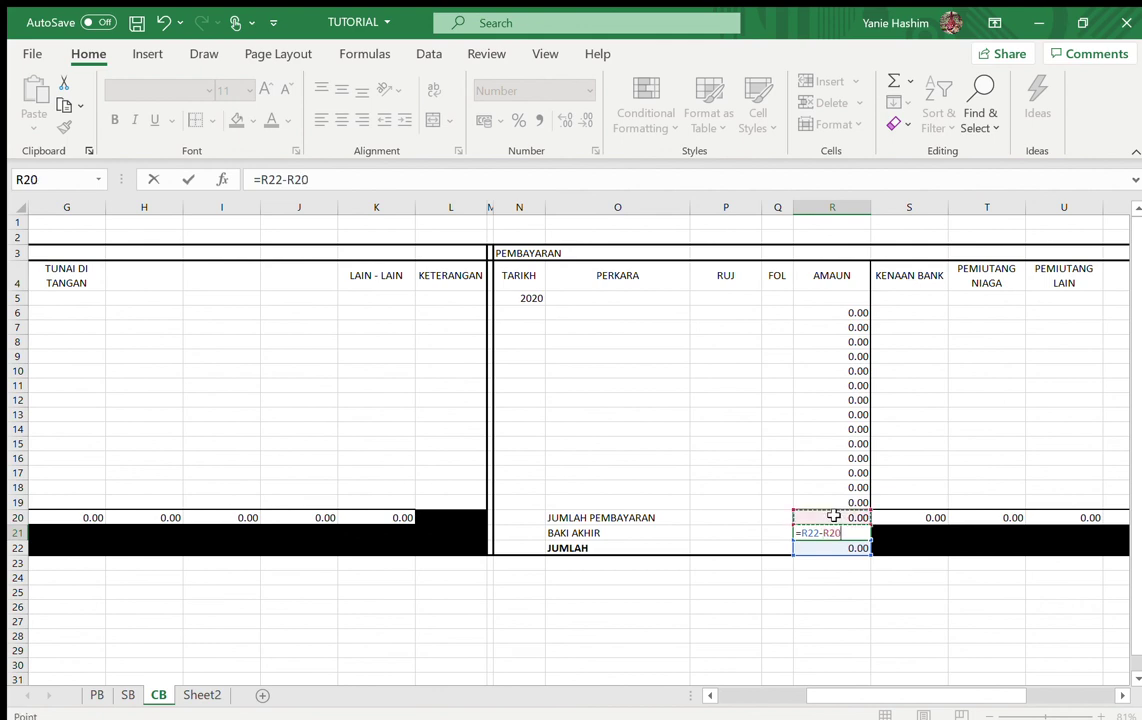
pyautogui.press('Return')
pyautogui.click(806, 636)
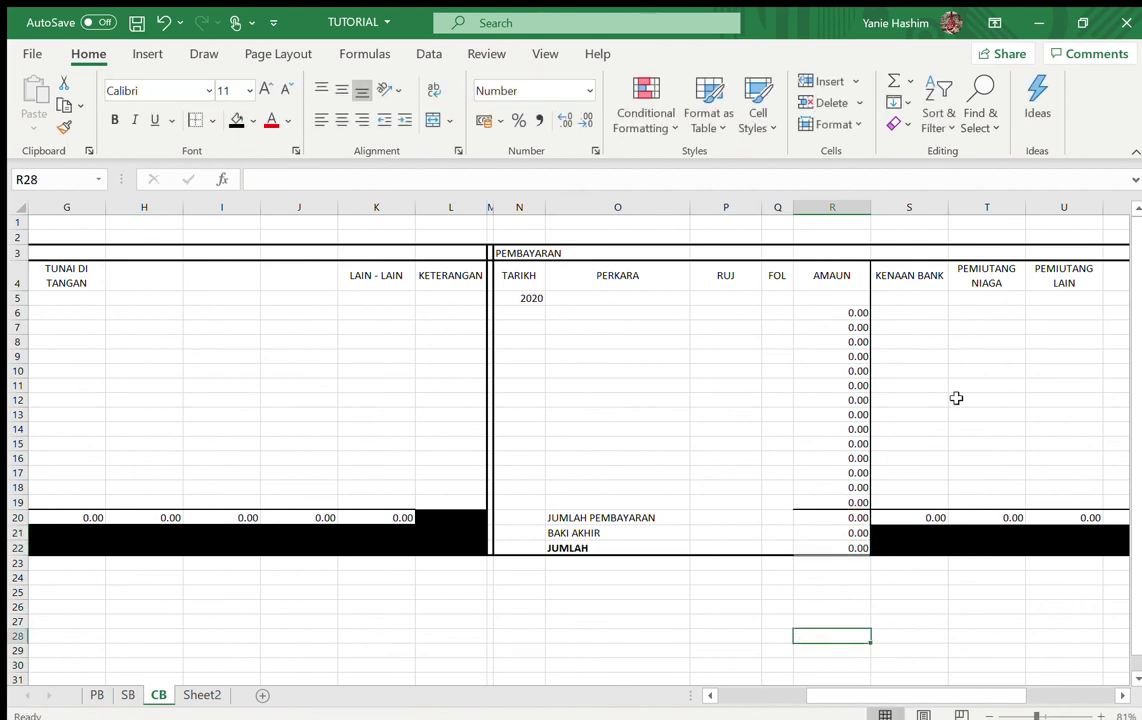
# Test the receipts formulas with 10000 in PENGHUTANG cell F9 and 200 as BAKI AWAL in E21.
pyautogui.moveTo(850, 696); pyautogui.dragTo(760, 703)
pyautogui.click(465, 356)
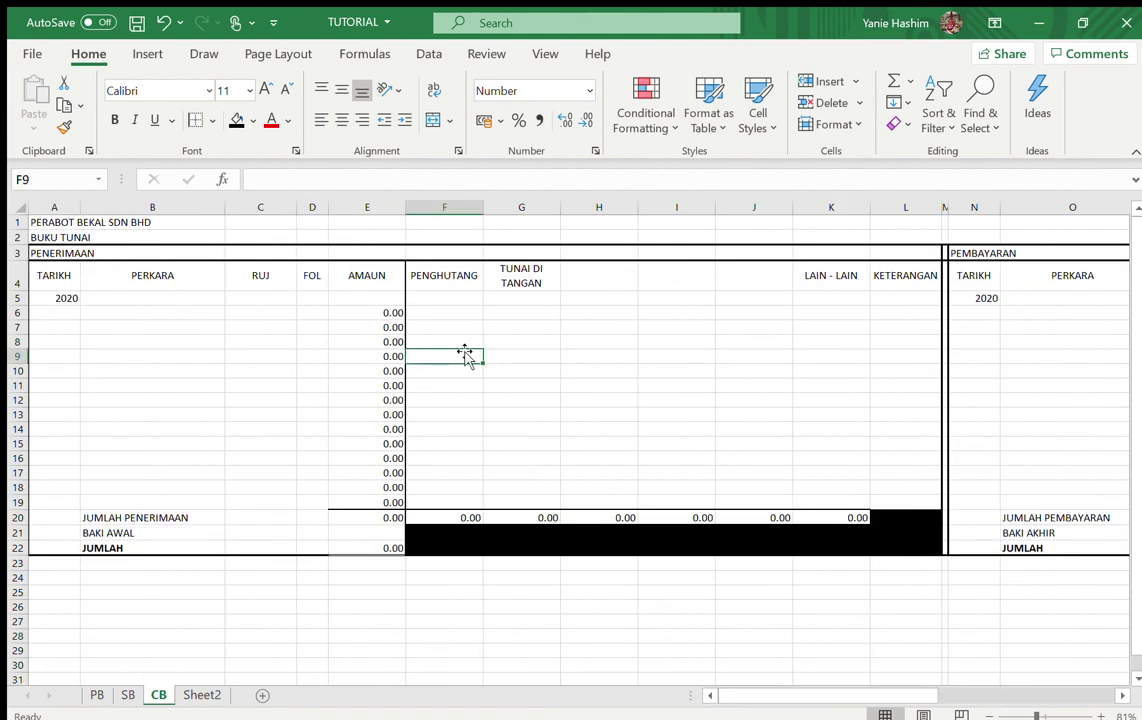
pyautogui.write('10000')
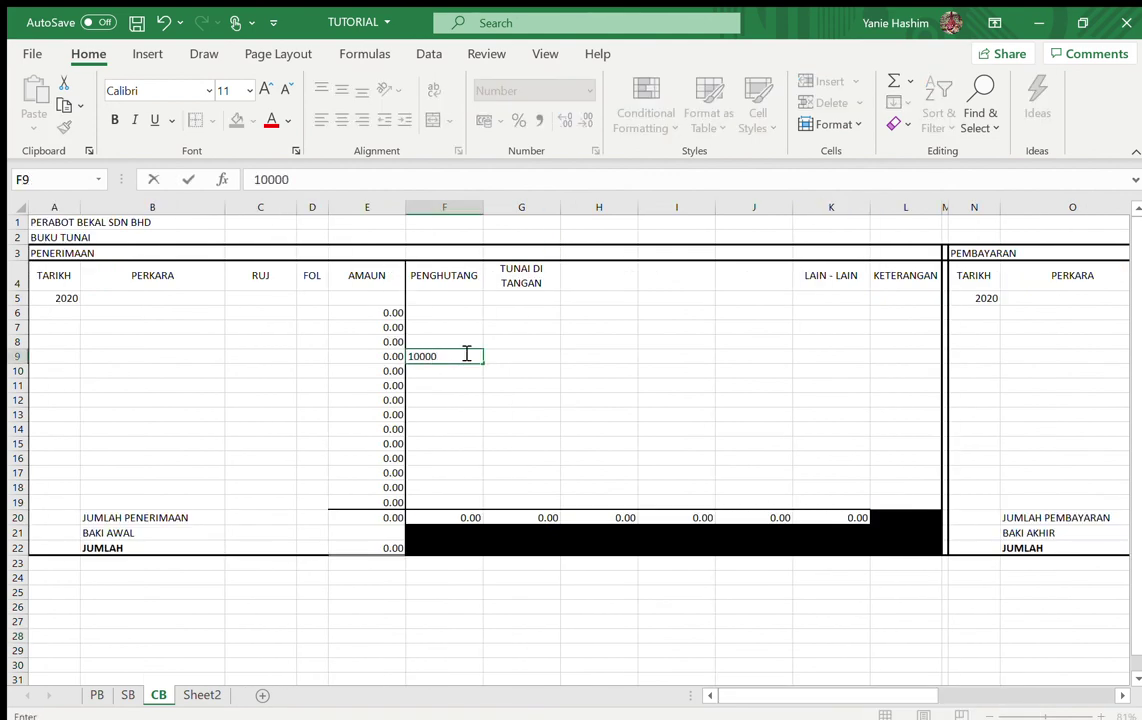
pyautogui.press('Return')
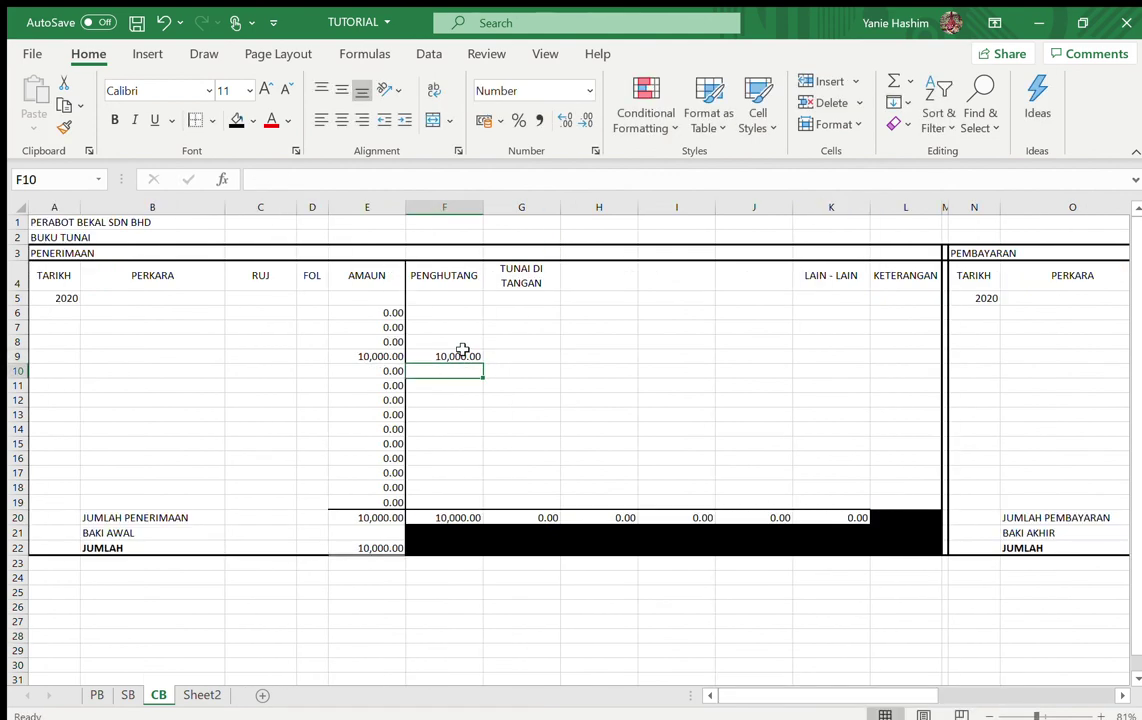
pyautogui.click(385, 532)
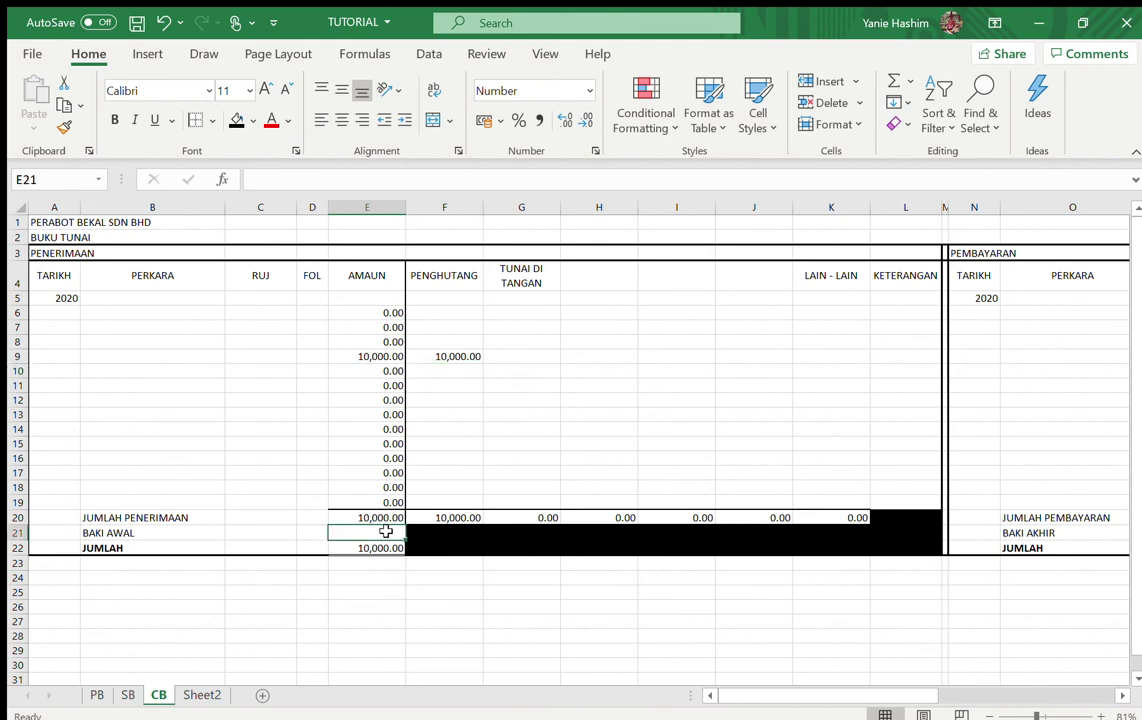
pyautogui.write('200')
pyautogui.press('Return')
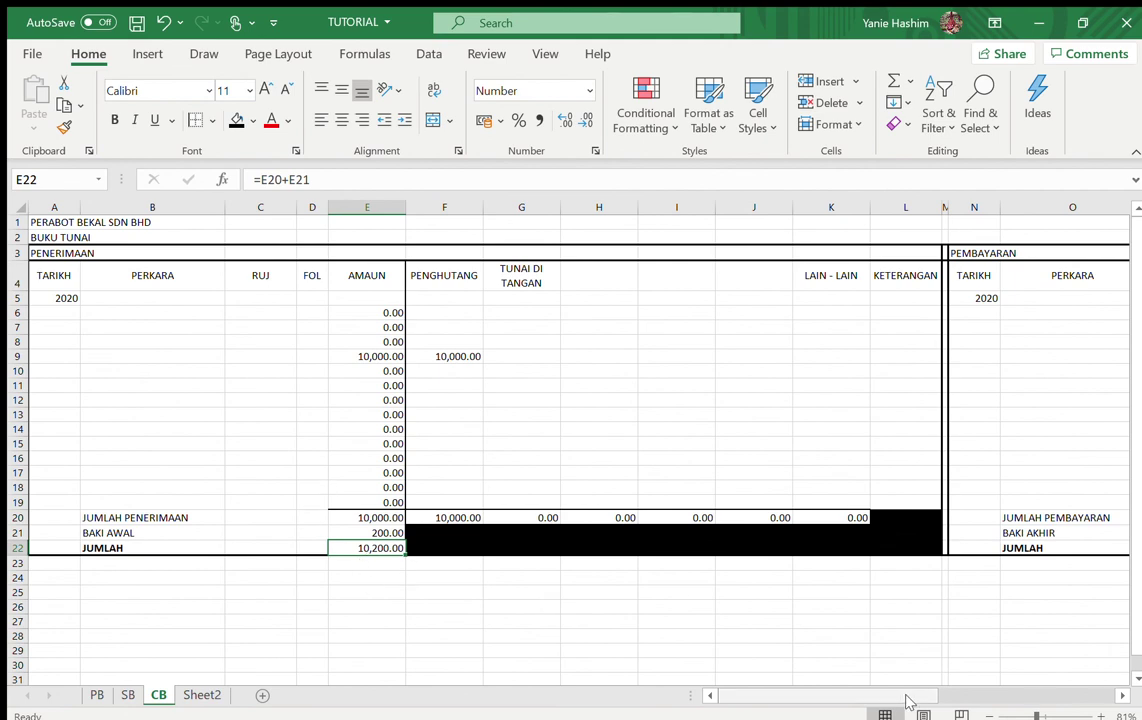
# Test the payments formulas with 150 in PEMIUTANG NIAGA cell T6 and 0.5 in KENAAN BANK cell S6.
pyautogui.moveTo(905, 696); pyautogui.dragTo(994, 691)
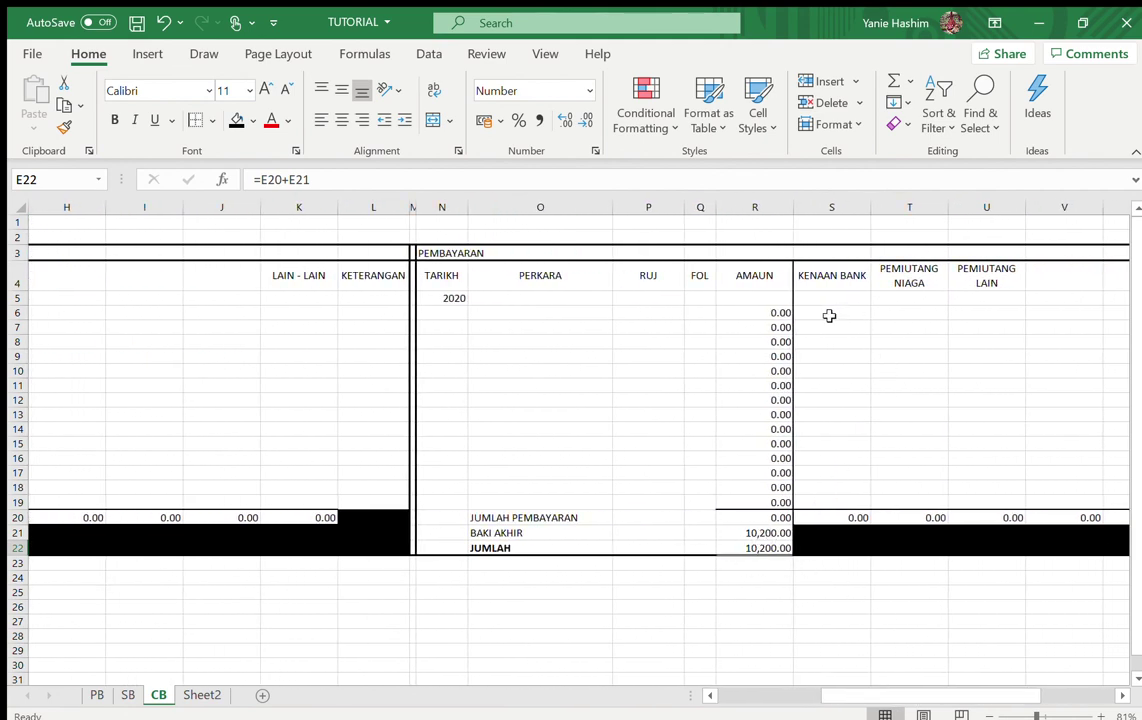
pyautogui.click(908, 312)
pyautogui.write('150')
pyautogui.press('Return')
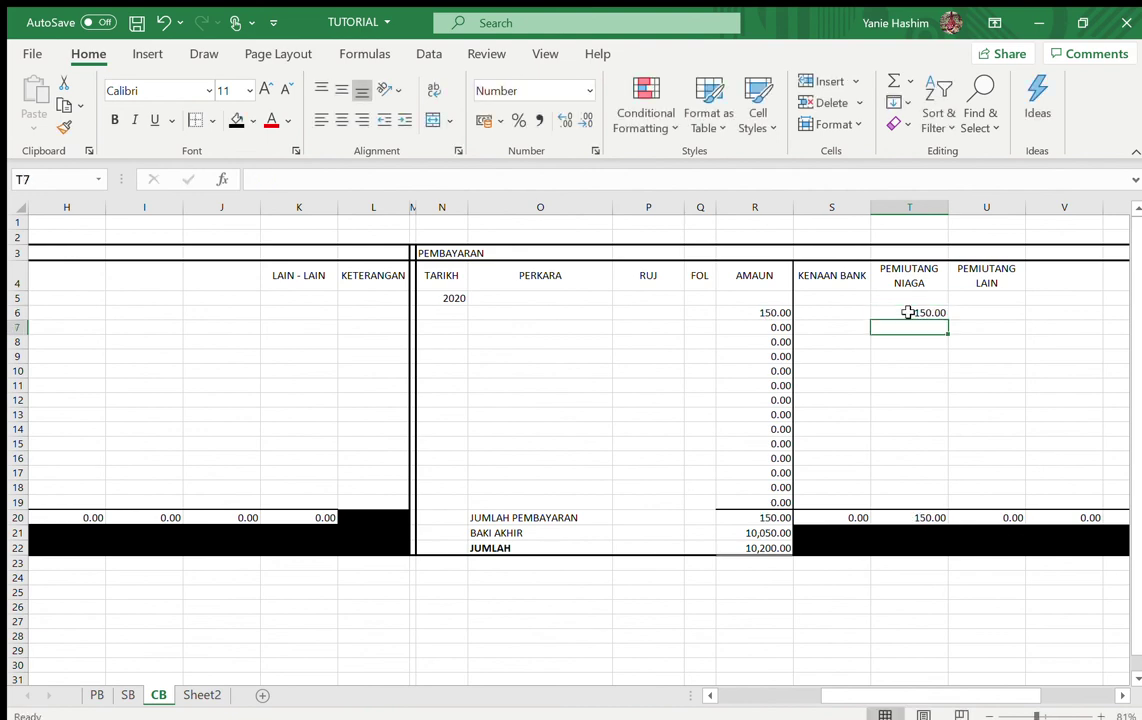
pyautogui.click(842, 315)
pyautogui.write('0.5')
pyautogui.press('Return')
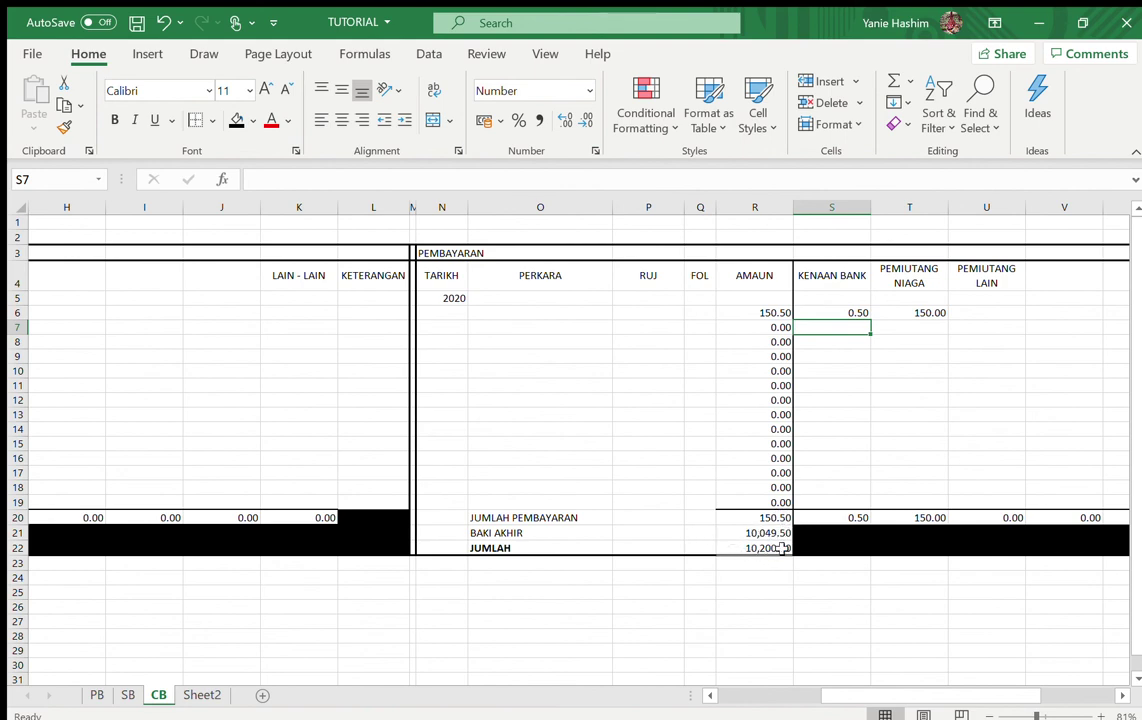
# Undo the test amounts entered in S6, T6, E21 and F9.
pyautogui.hotkey('ctrl', 'z')
pyautogui.hotkey('ctrl', 'z')
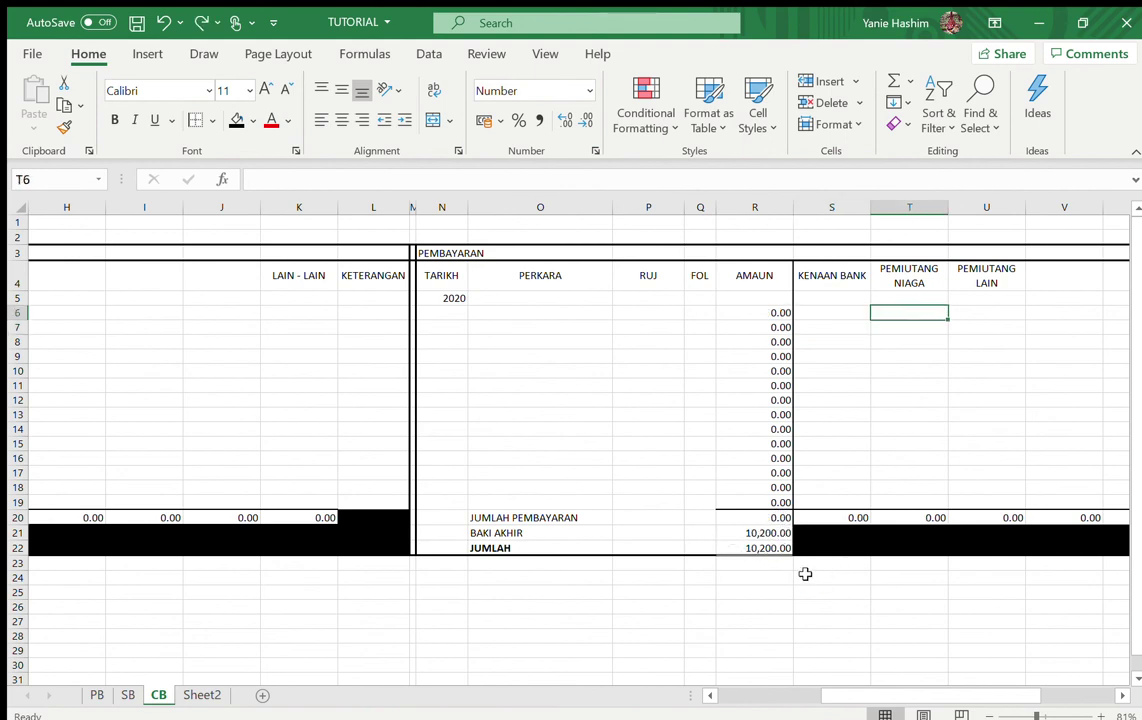
pyautogui.hotkey('ctrl', 'z')
pyautogui.hotkey('ctrl', 'z')
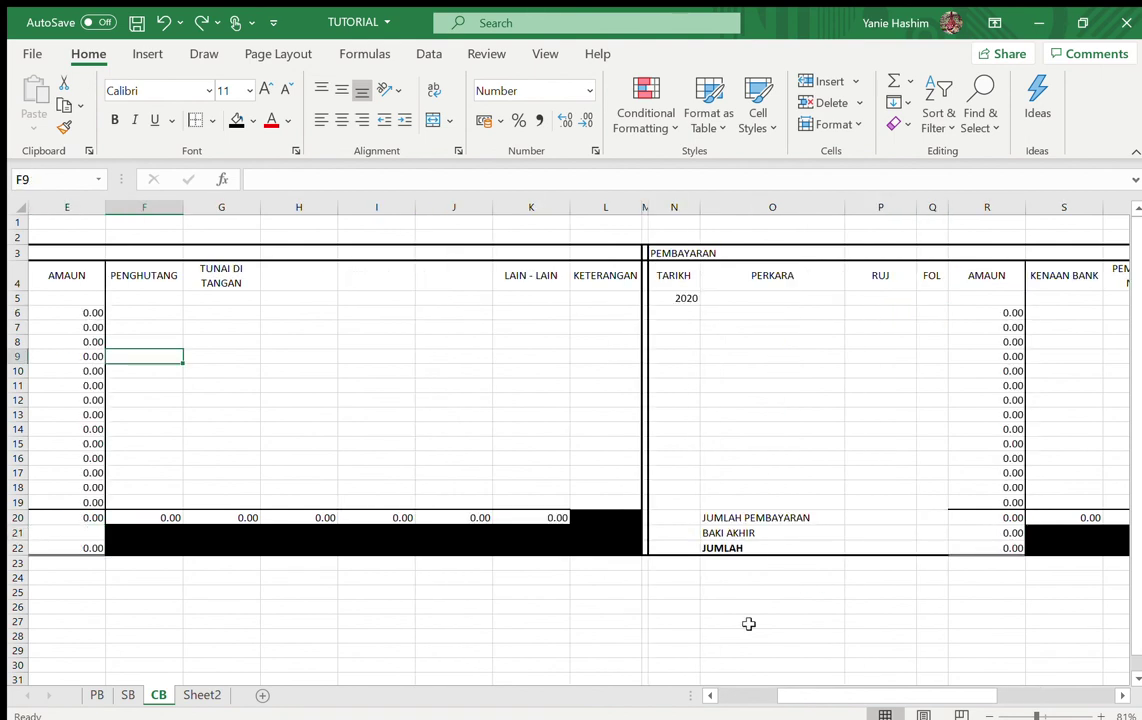
pyautogui.moveTo(802, 696); pyautogui.dragTo(965, 682)
pyautogui.moveTo(884, 696); pyautogui.dragTo(778, 706)
# Enter the text DT BANK in cell B25 below the receipts section.
pyautogui.keyDown('ctrl'); pyautogui.scroll(-3, 445, 691); pyautogui.keyUp('ctrl')
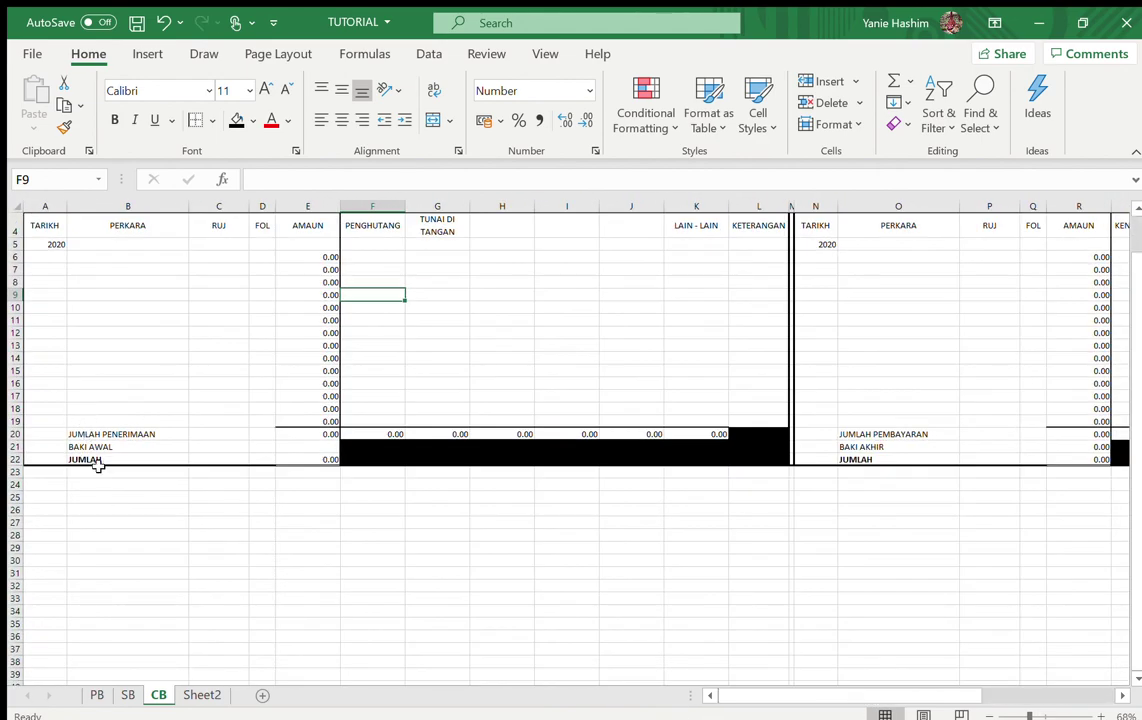
pyautogui.click(86, 497)
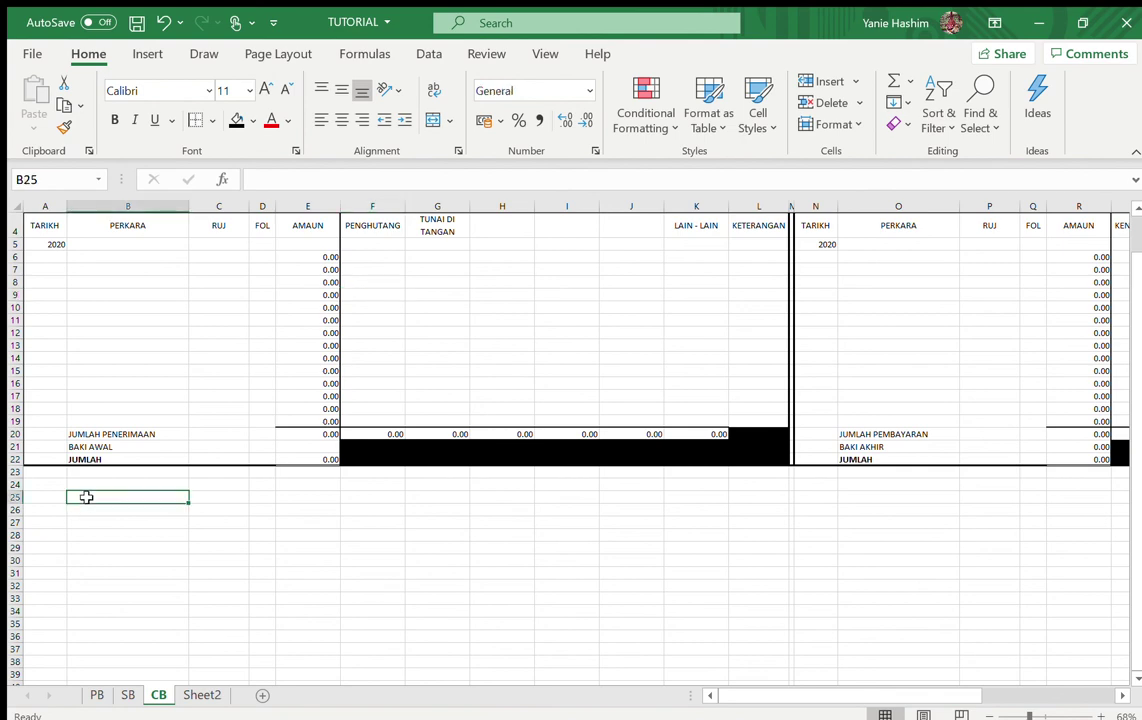
pyautogui.write('DT BANK')
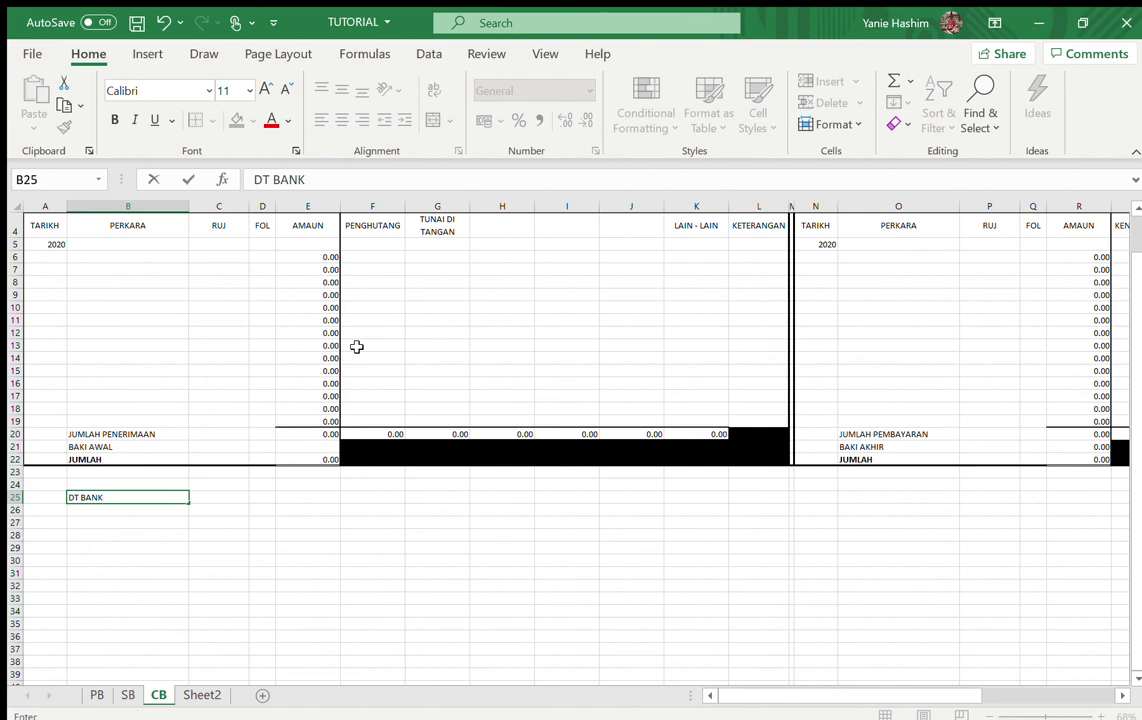
pyautogui.press('Tab')
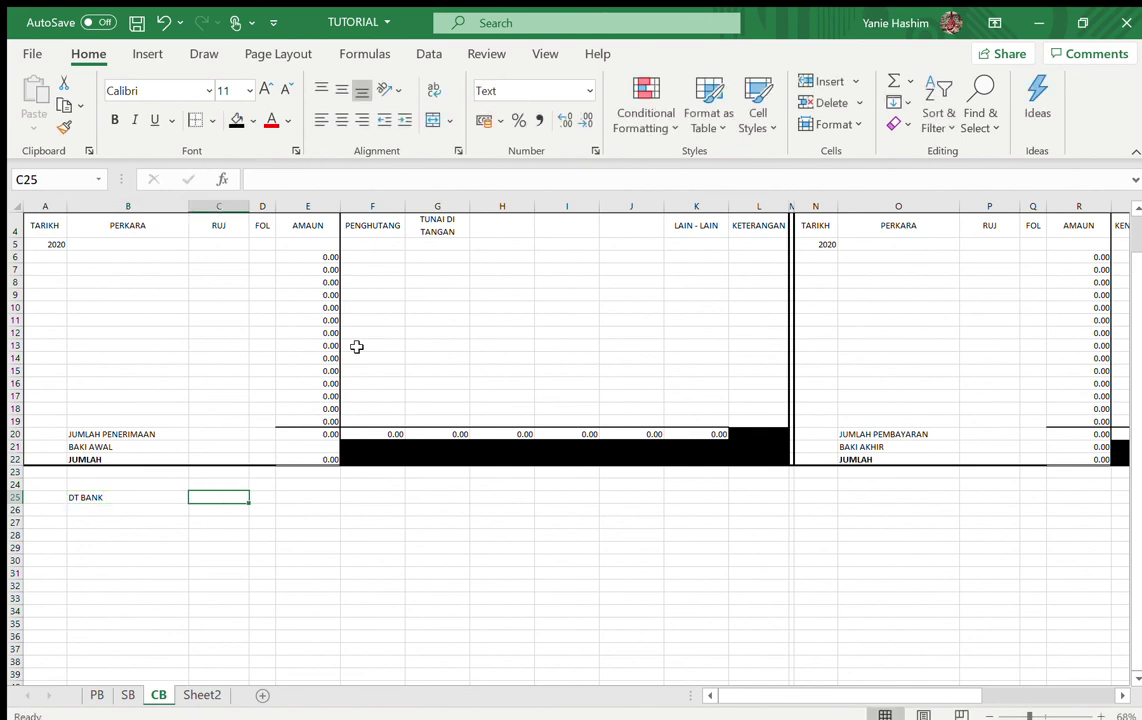
# Merge B25:D25 into one cell and align it left.
pyautogui.click(263, 497)
pyautogui.moveTo(263, 497); pyautogui.dragTo(135, 495)
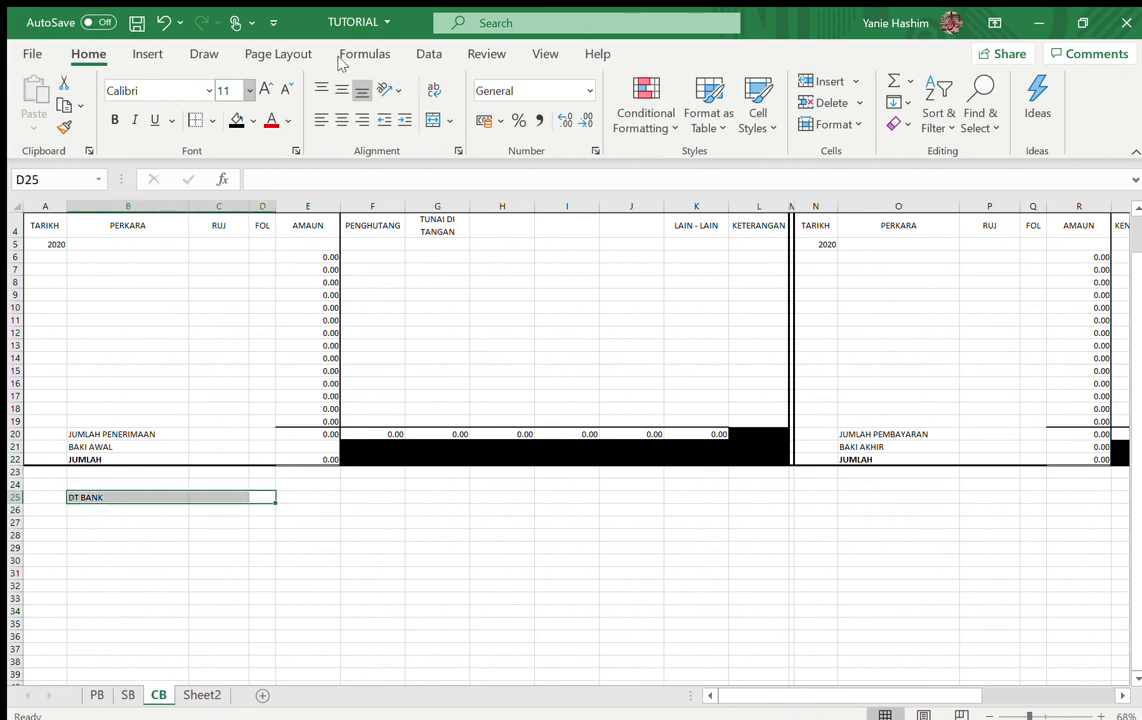
pyautogui.click(432, 119)
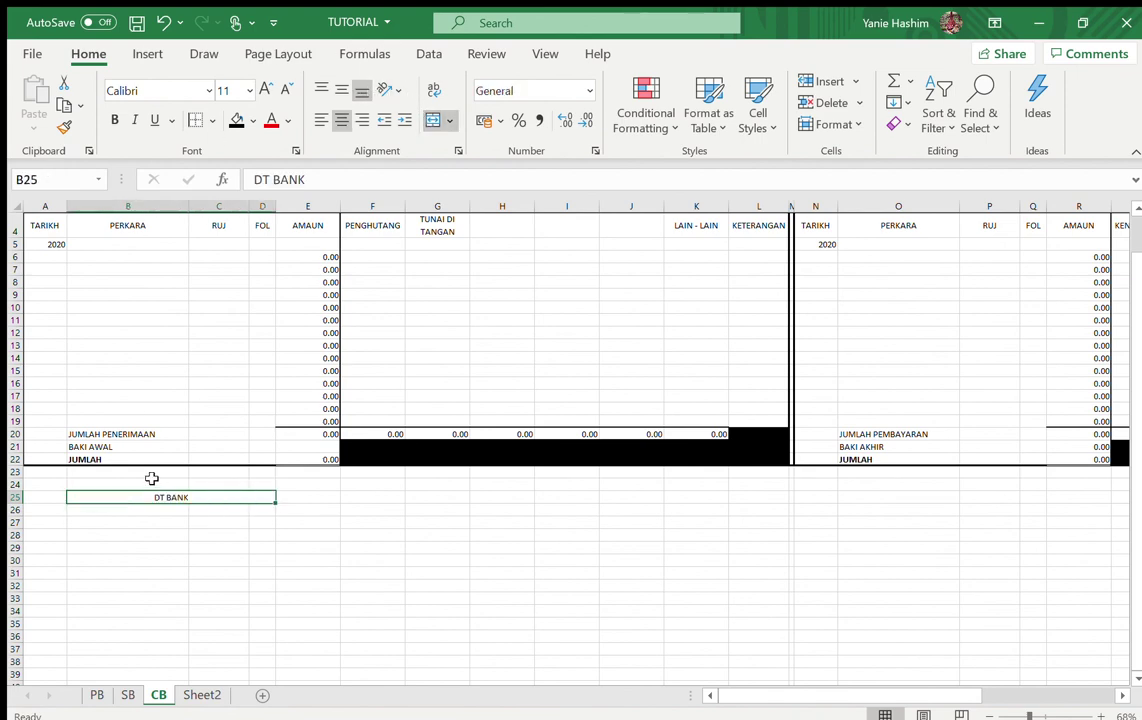
pyautogui.click(322, 119)
# Clear the text from merged cell B25:D25 and fill the empty merged cell down through row 59.
pyautogui.press('Delete')
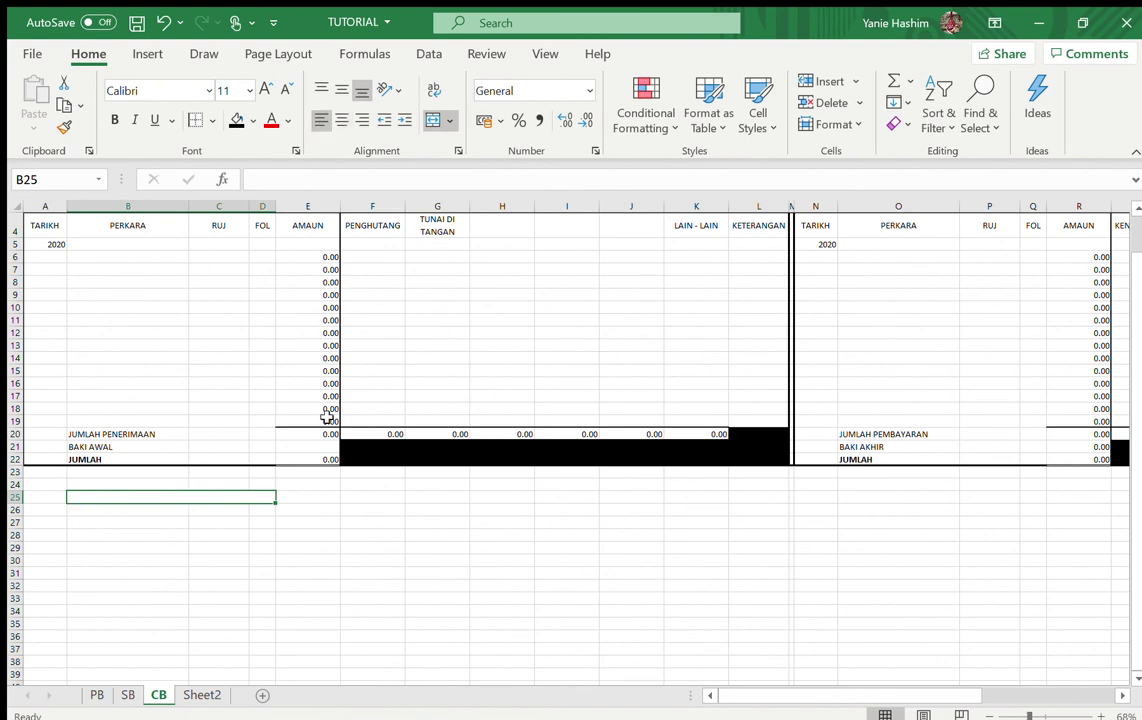
pyautogui.moveTo(278, 503); pyautogui.dragTo(232, 511)
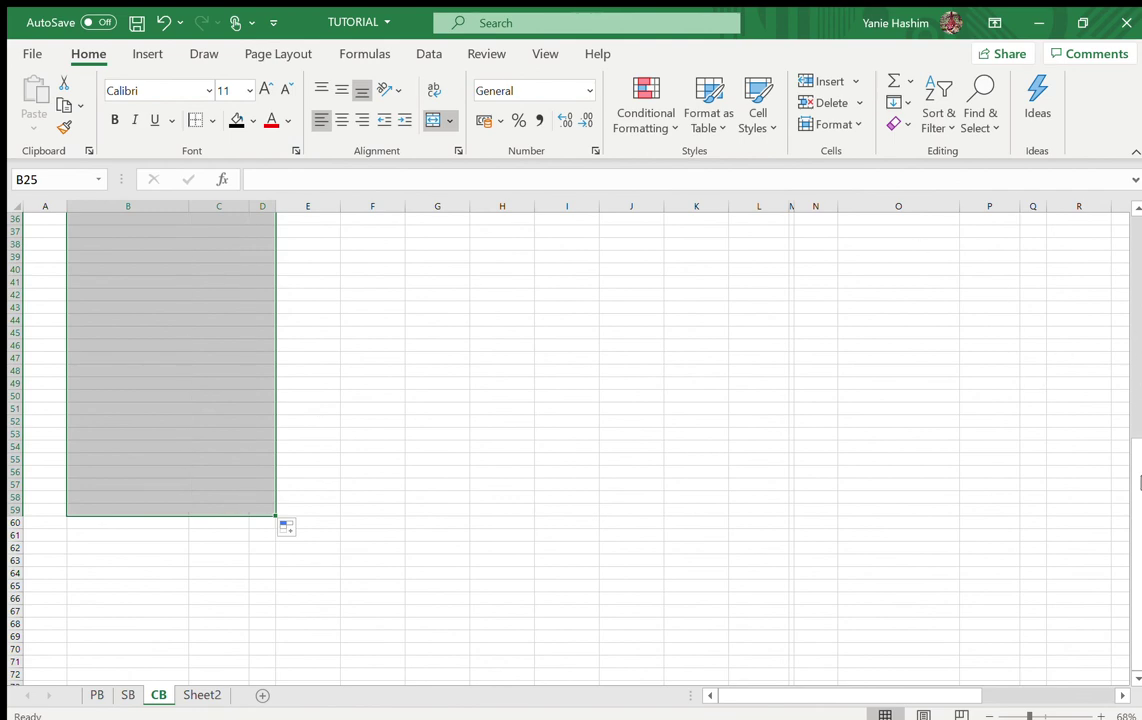
pyautogui.moveTo(1136, 505); pyautogui.dragTo(1137, 218)
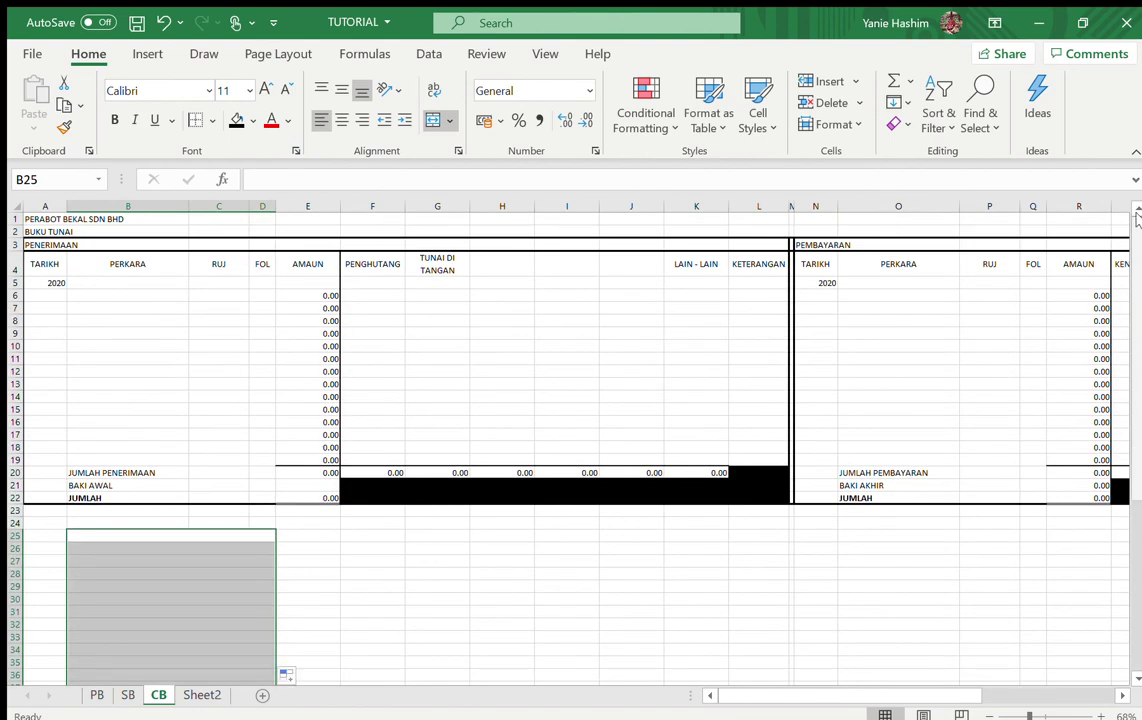
# Copy the empty merged rows starting at B25:D25 to the payments side, starting at cell O25.
pyautogui.hotkey('ctrl', 'c')
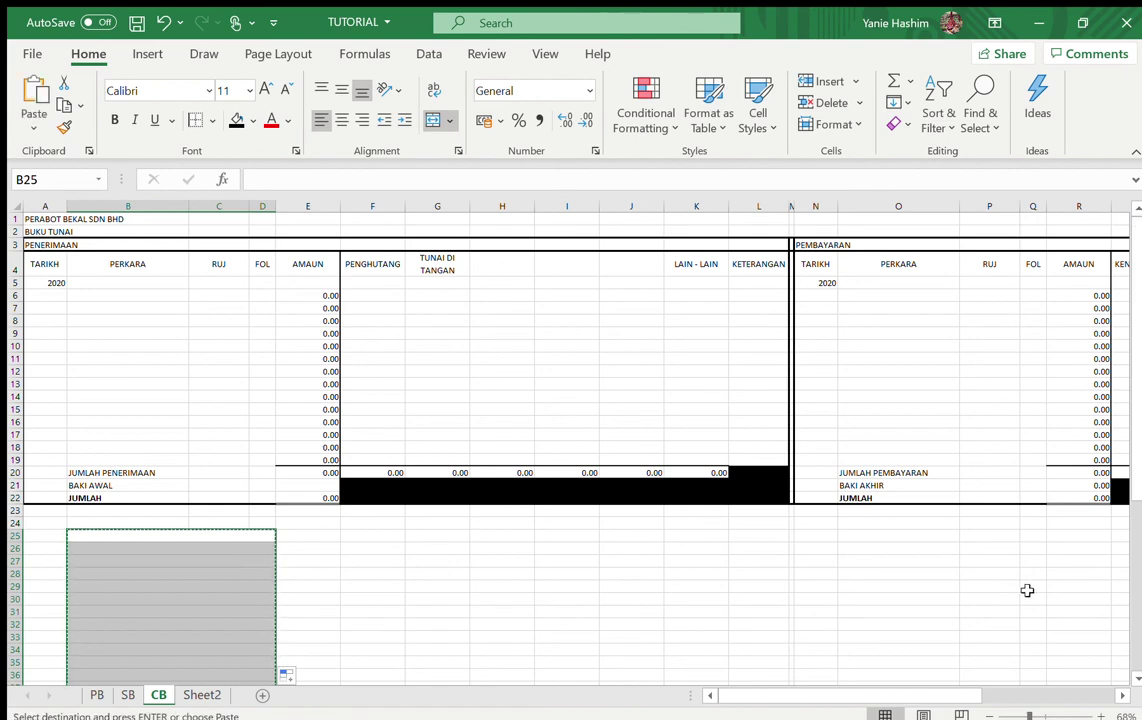
pyautogui.click(862, 540)
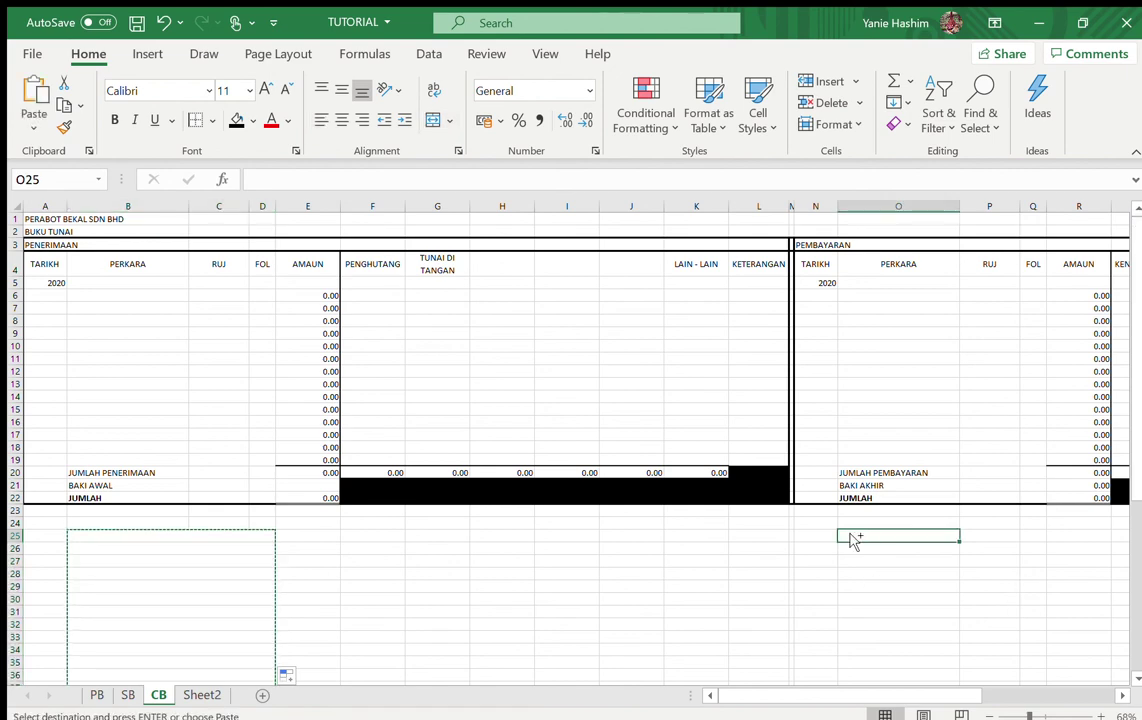
pyautogui.hotkey('ctrl', 'v')
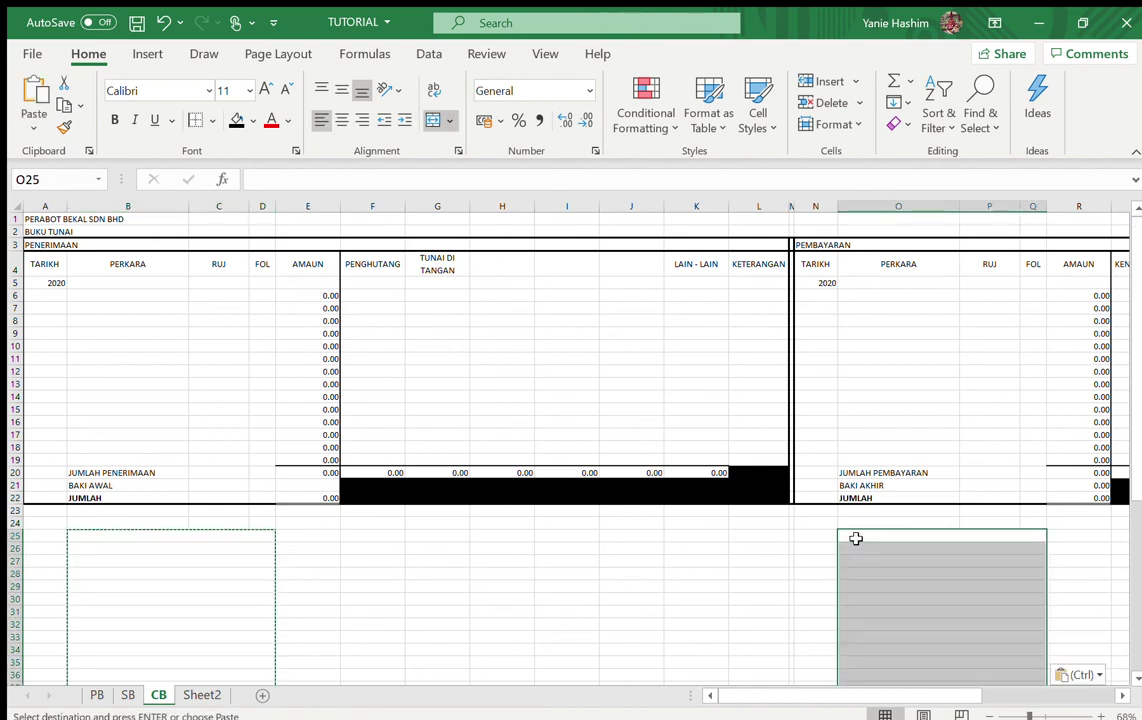
pyautogui.press('Escape')
# Enter DT BANK in B25 and link E25 to the total receipts amount in E20.
pyautogui.click(112, 540)
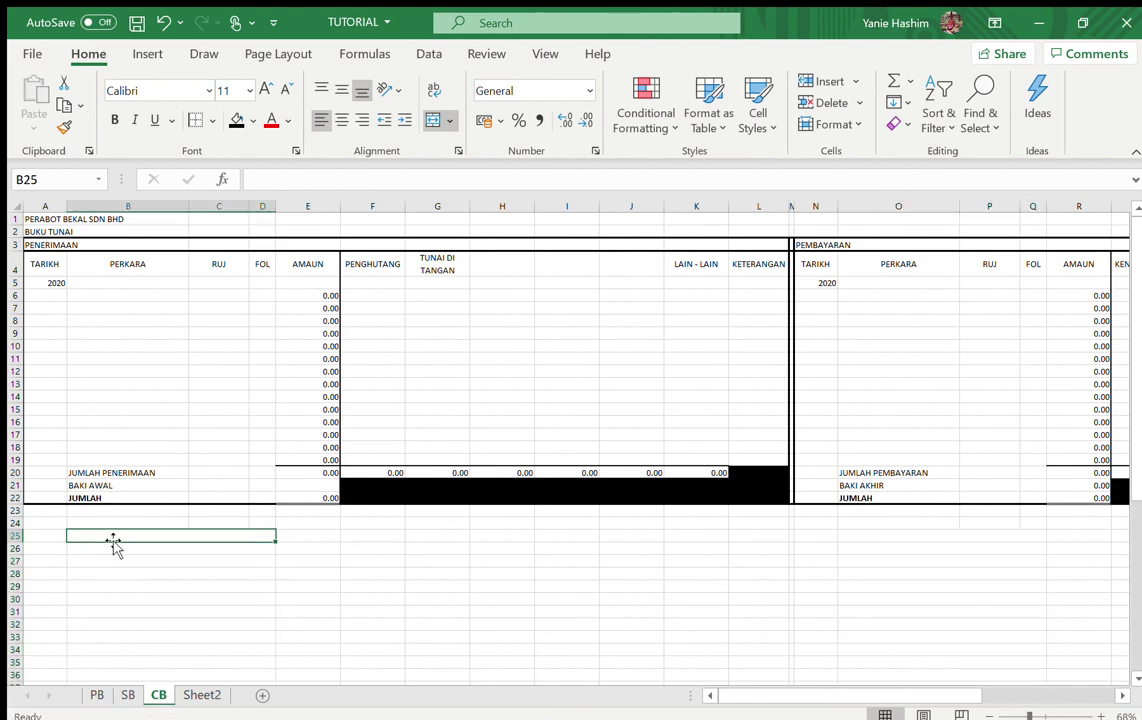
pyautogui.write('DT BANK')
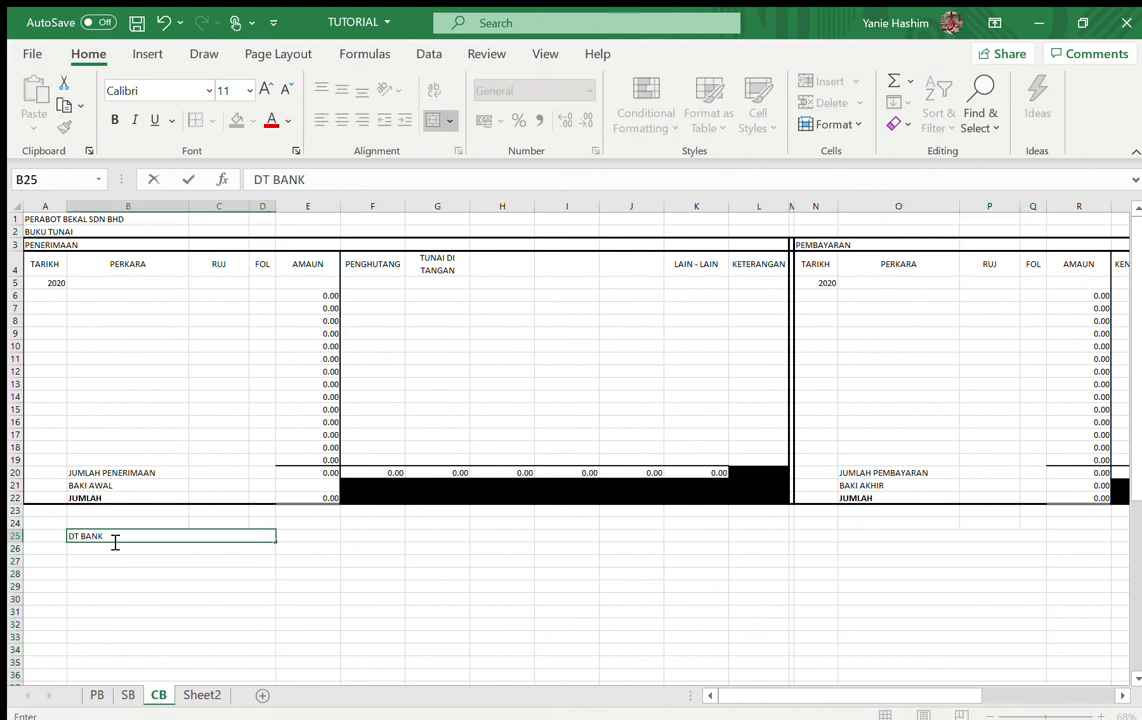
pyautogui.press('Tab')
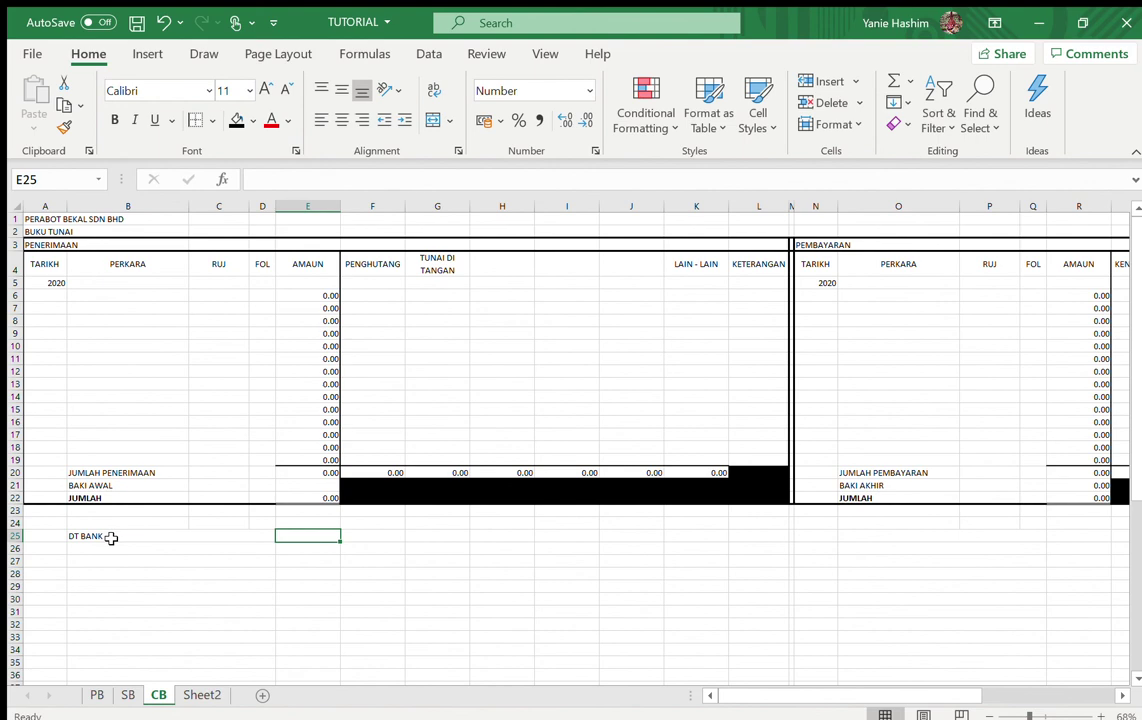
pyautogui.write('=')
pyautogui.click(306, 476)
pyautogui.press('Return')
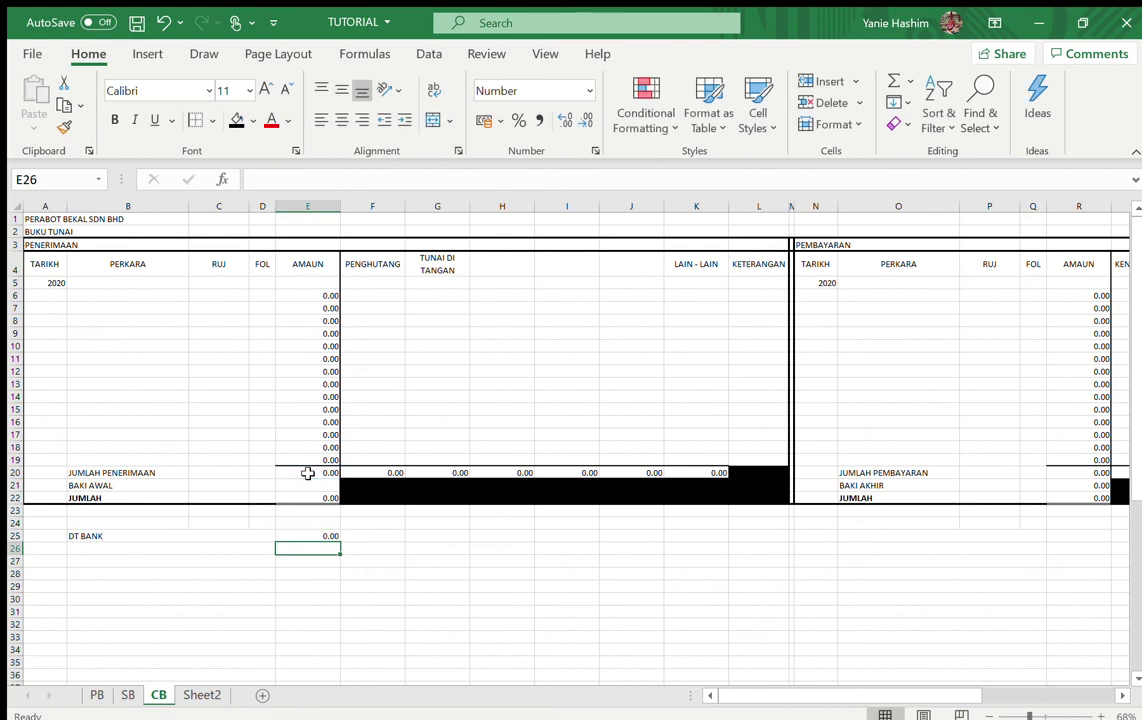
# Enter KT PENGHUTANG, indented, in B26 and link E26 to the PENGHUTANG total in F20.
pyautogui.doubleClick(155, 550)
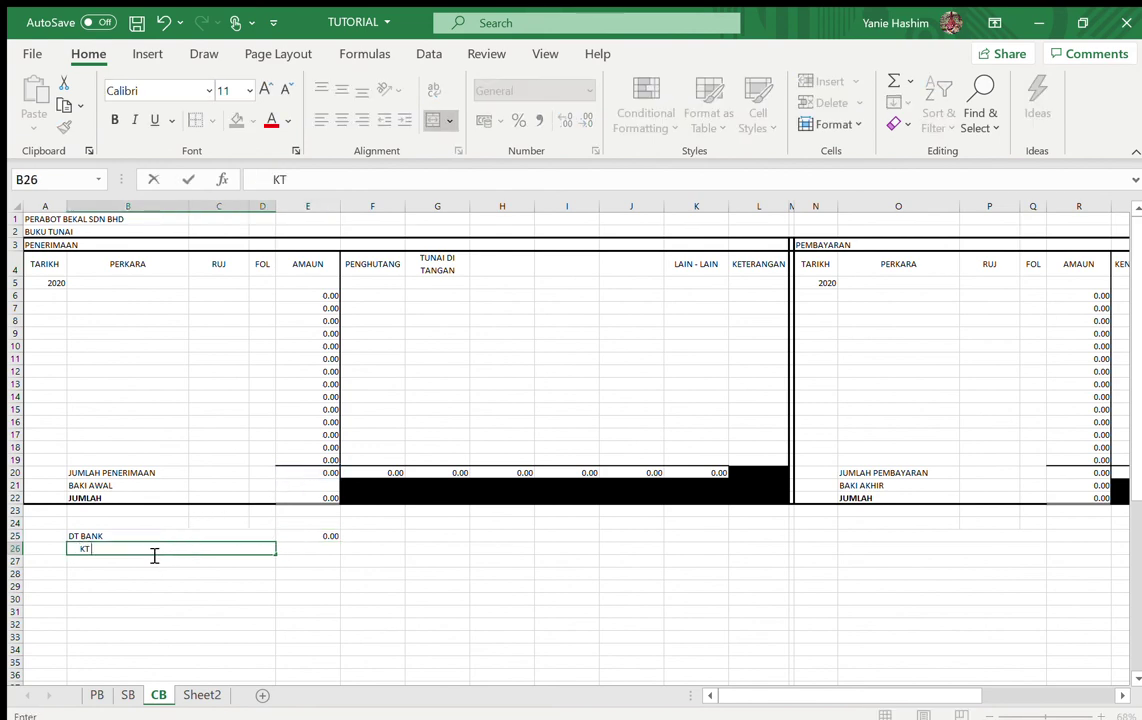
pyautogui.write('KT PENGHUTANG')
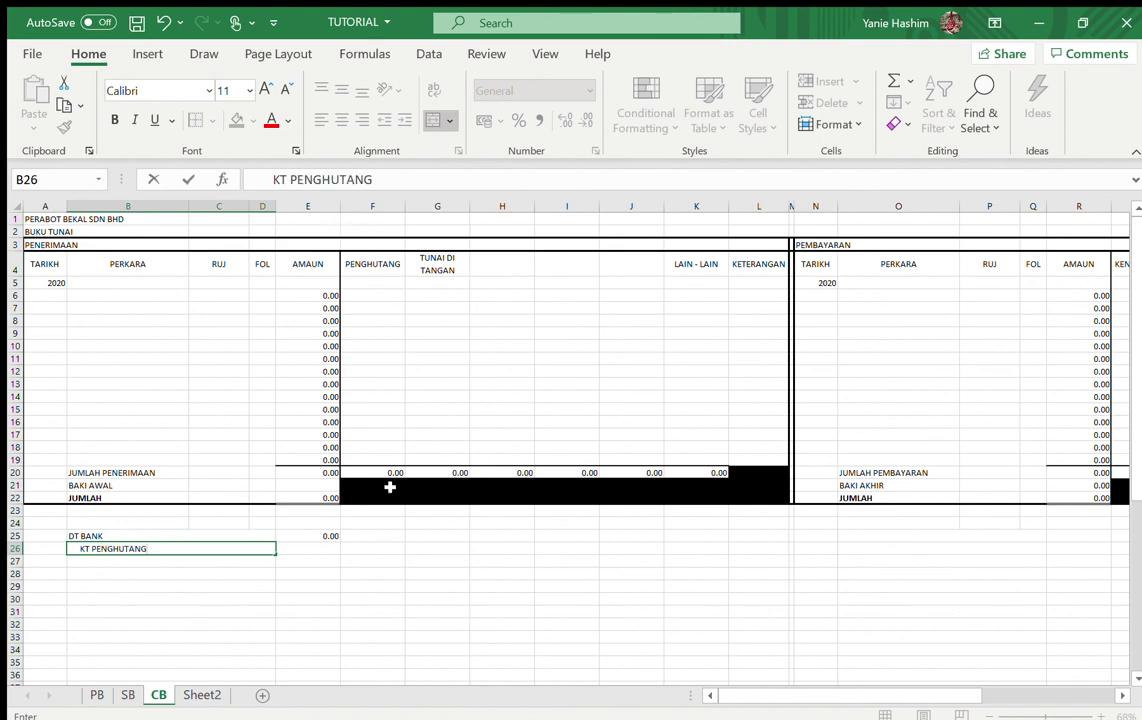
pyautogui.press('Tab')
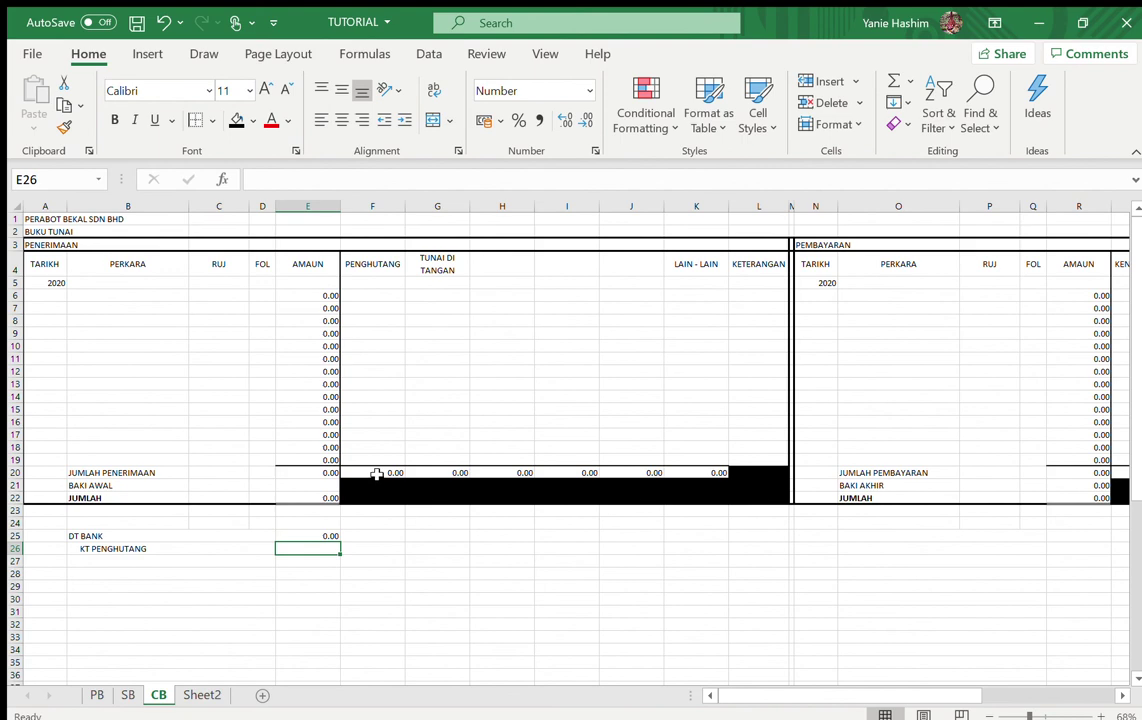
pyautogui.write('-')
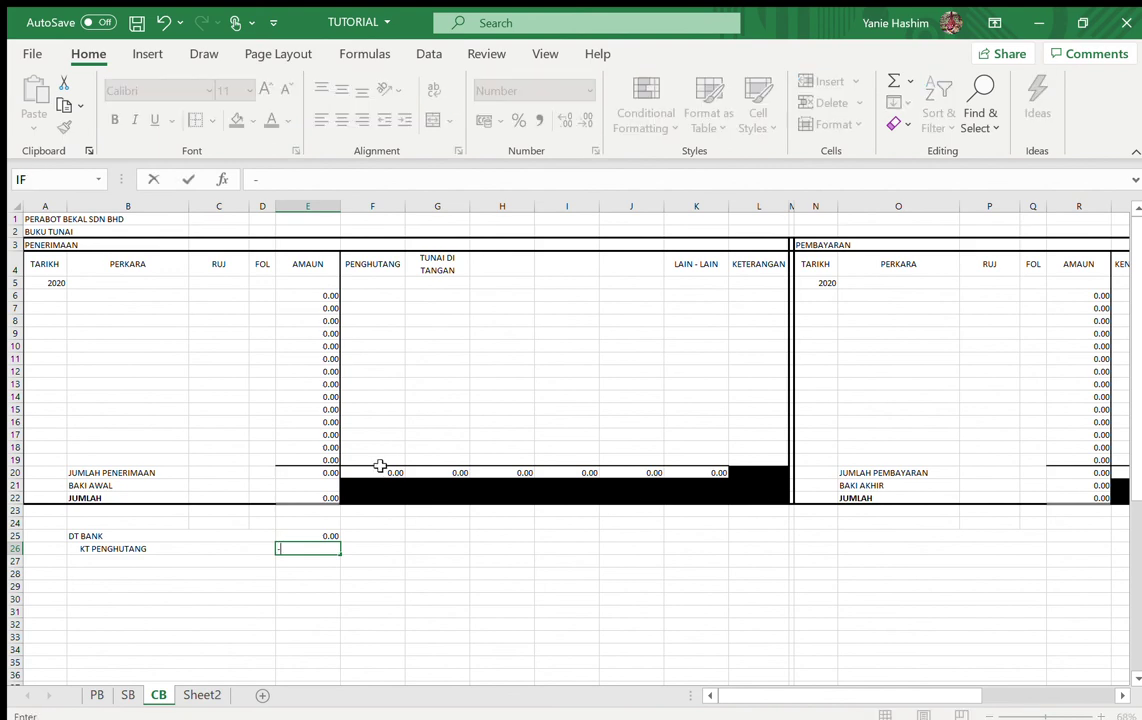
pyautogui.press('BackSpace')
pyautogui.write('=')
pyautogui.click(380, 475)
pyautogui.press('Return')
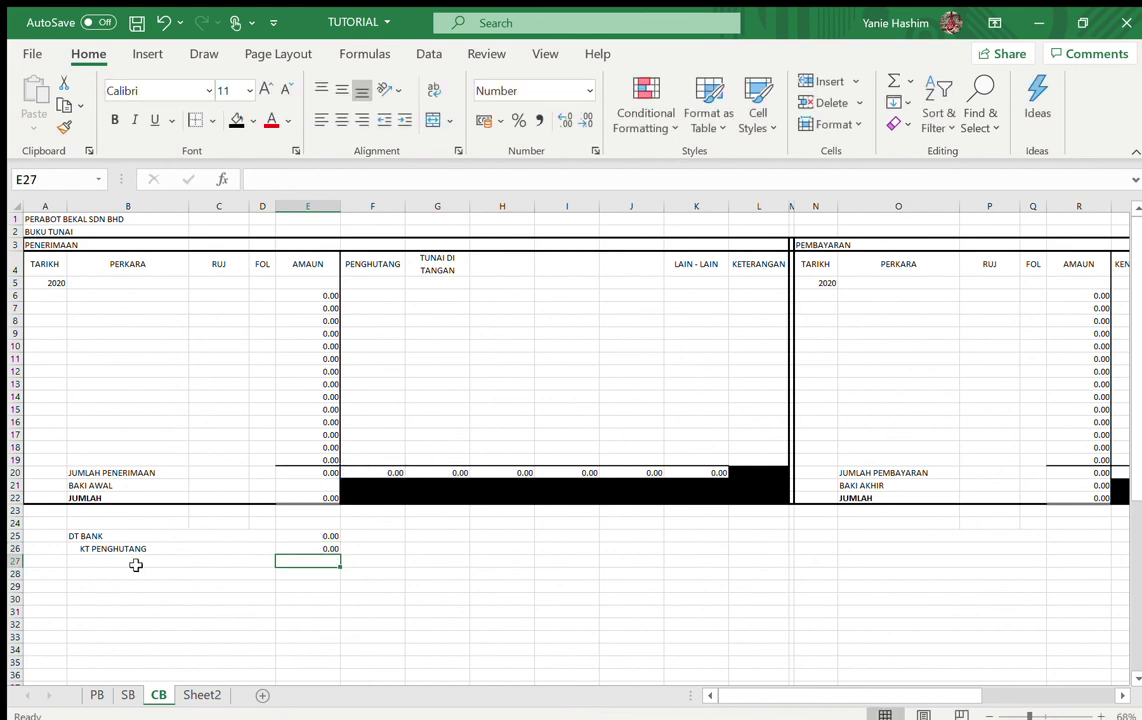
# Enter TUNAI DI TANGAN, indented further, in B27 and link F27 to the total in G20.
pyautogui.click(137, 566)
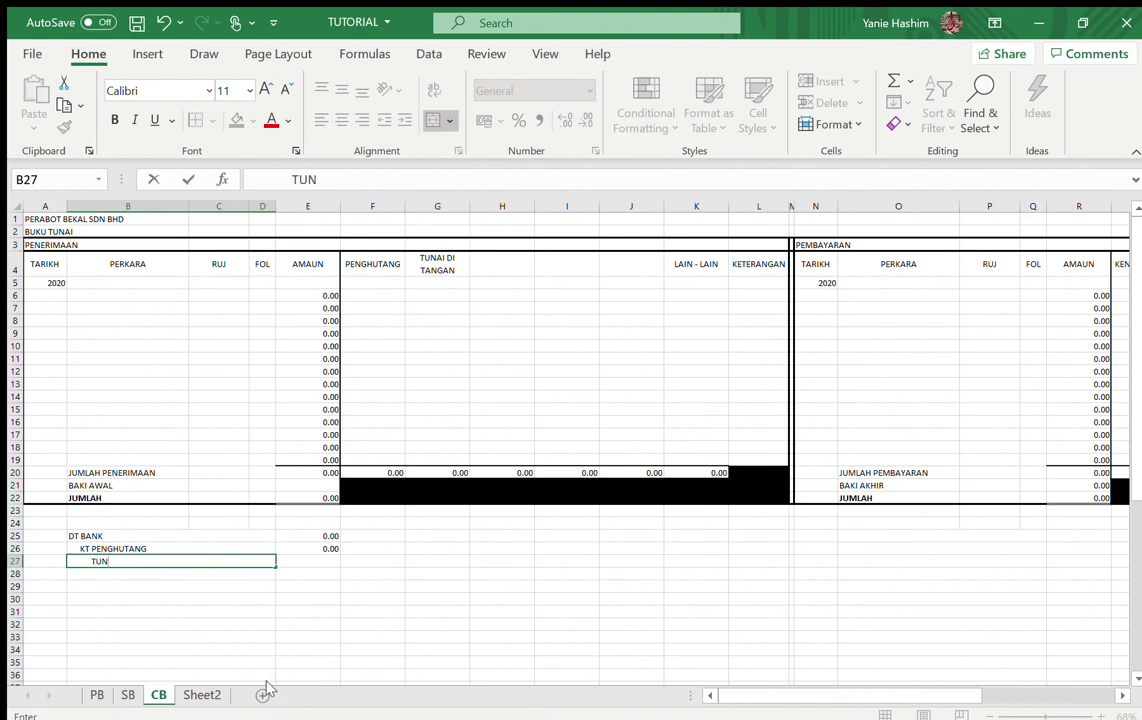
pyautogui.write('TUNAI DI TANGAN')
pyautogui.press('Tab')
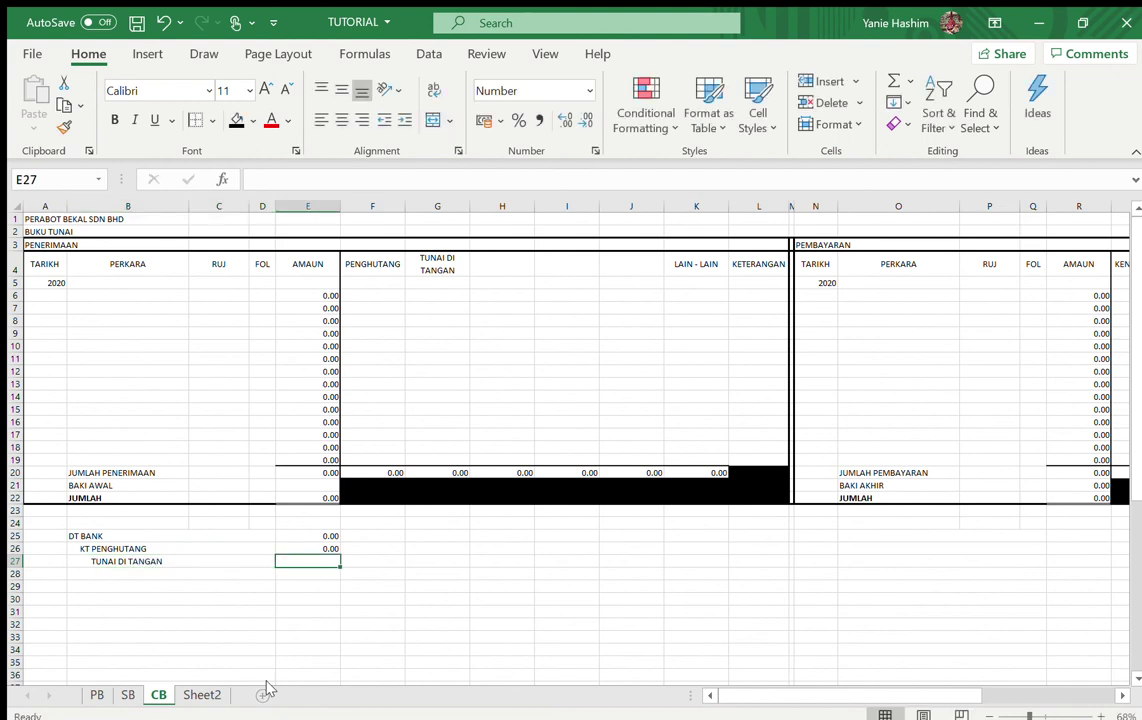
pyautogui.press('Right')
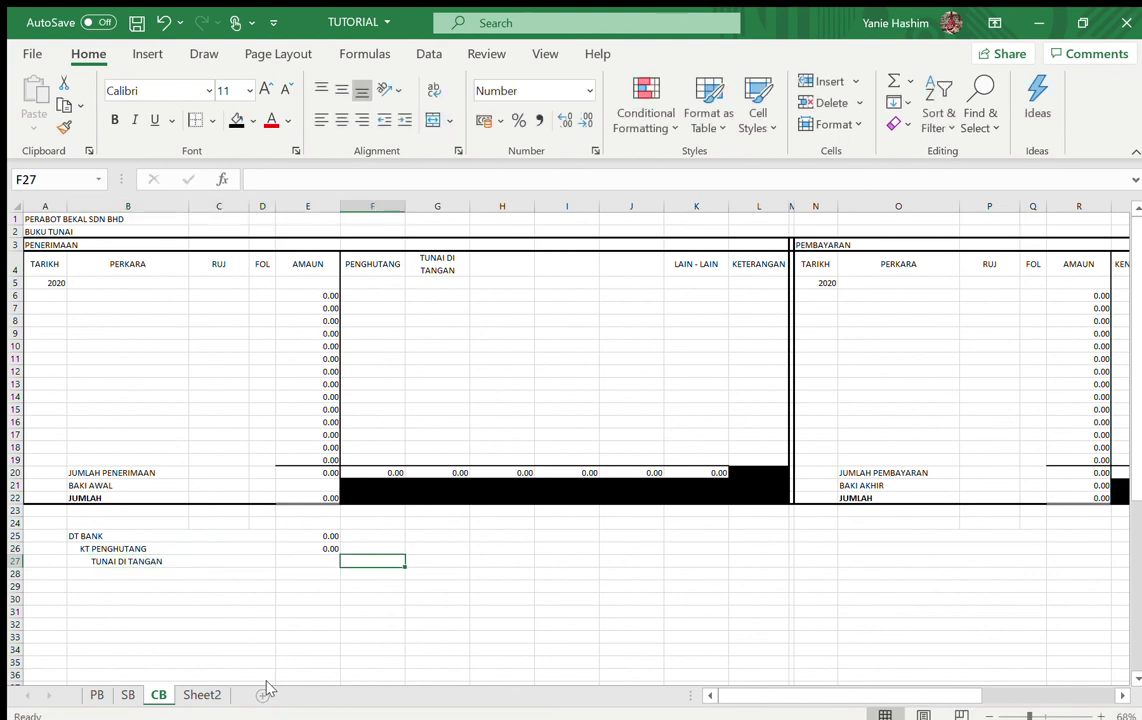
pyautogui.write('=')
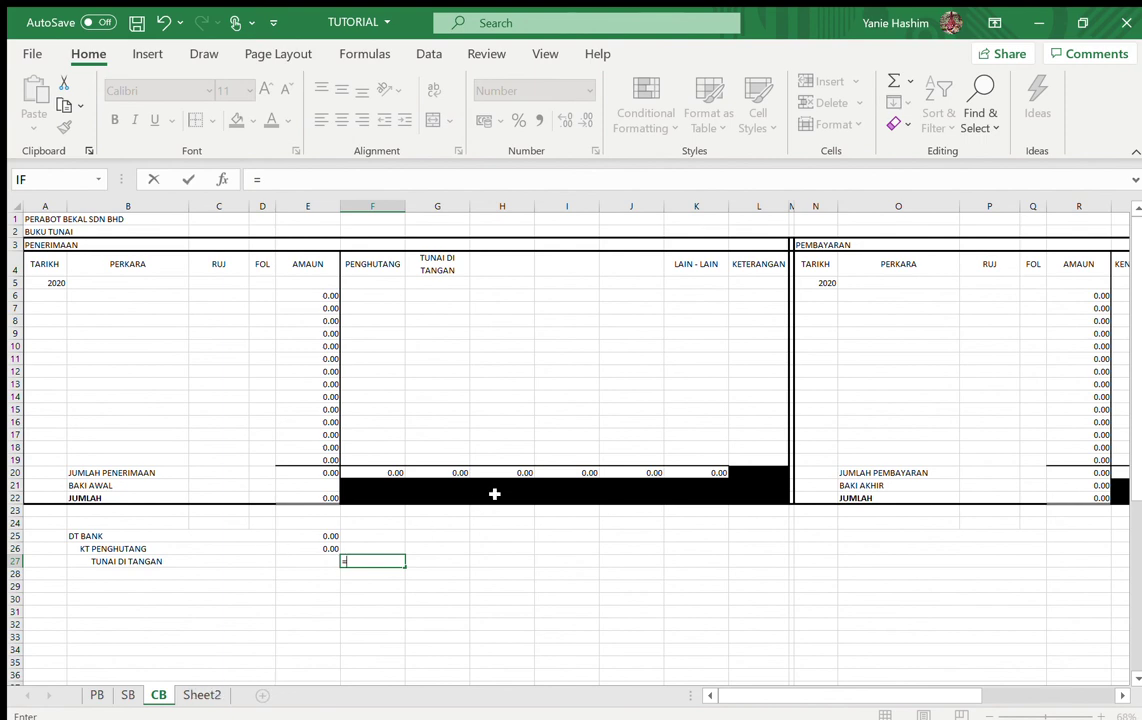
pyautogui.click(463, 472)
pyautogui.press('Return')
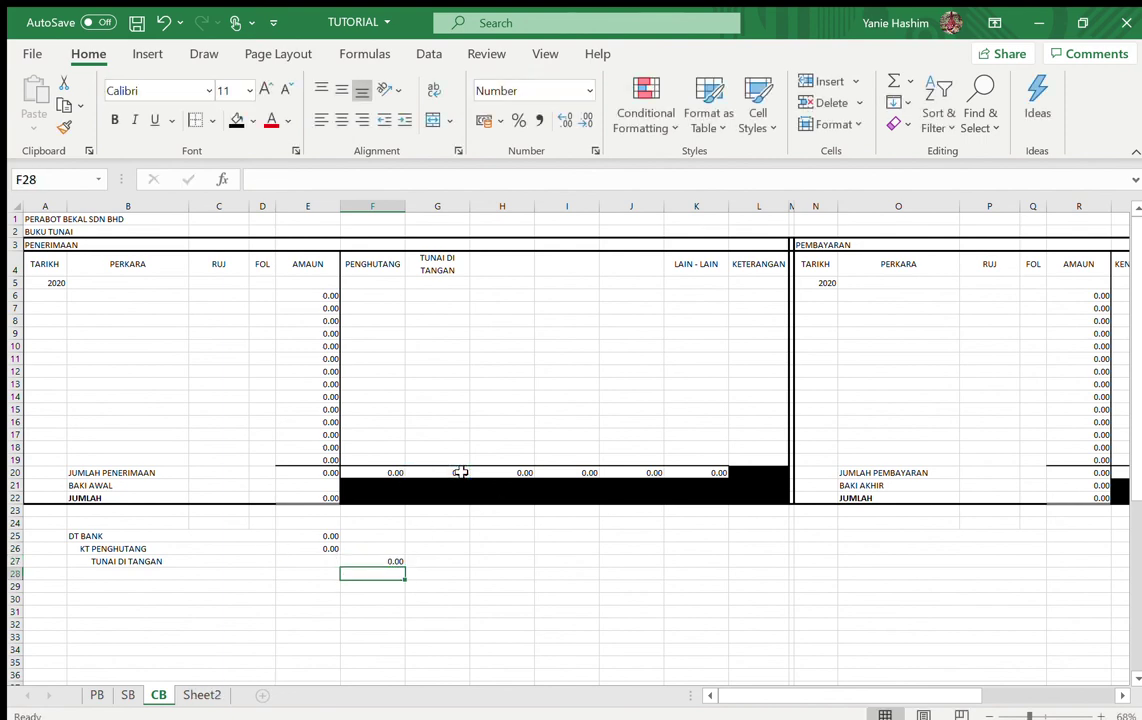
# Move the KT PENGHUTANG amount formula from E26 to the credit column in F26.
pyautogui.click(330, 549)
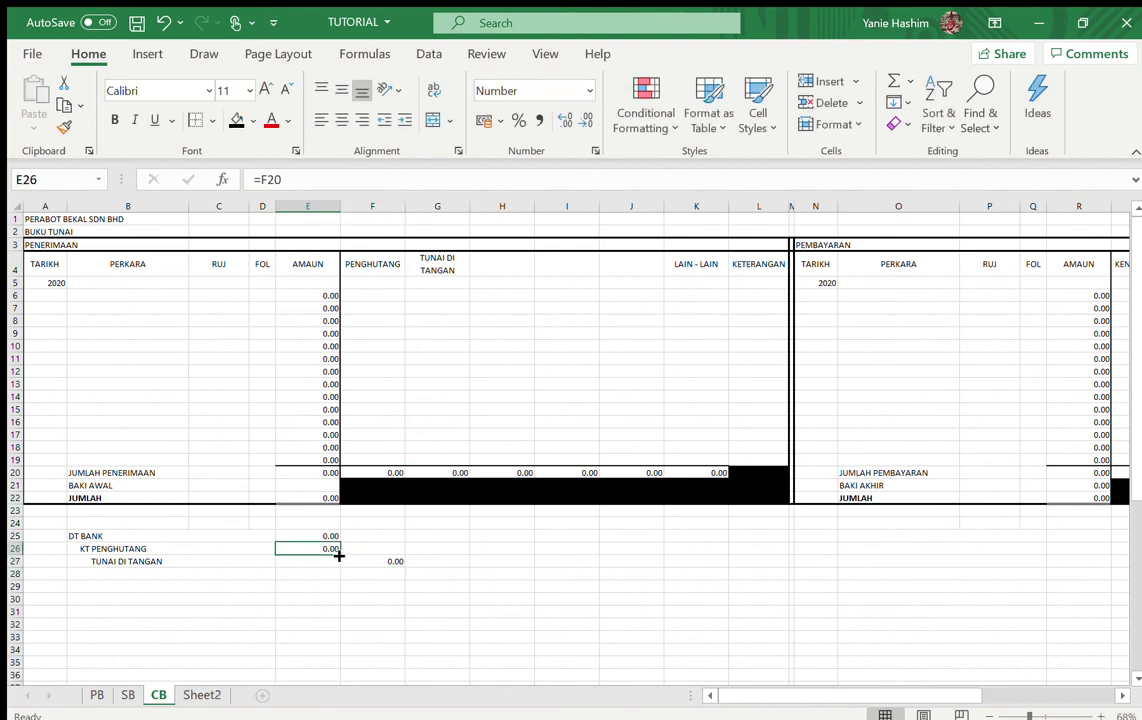
pyautogui.moveTo(331, 544); pyautogui.dragTo(370, 549)
pyautogui.click(517, 551)
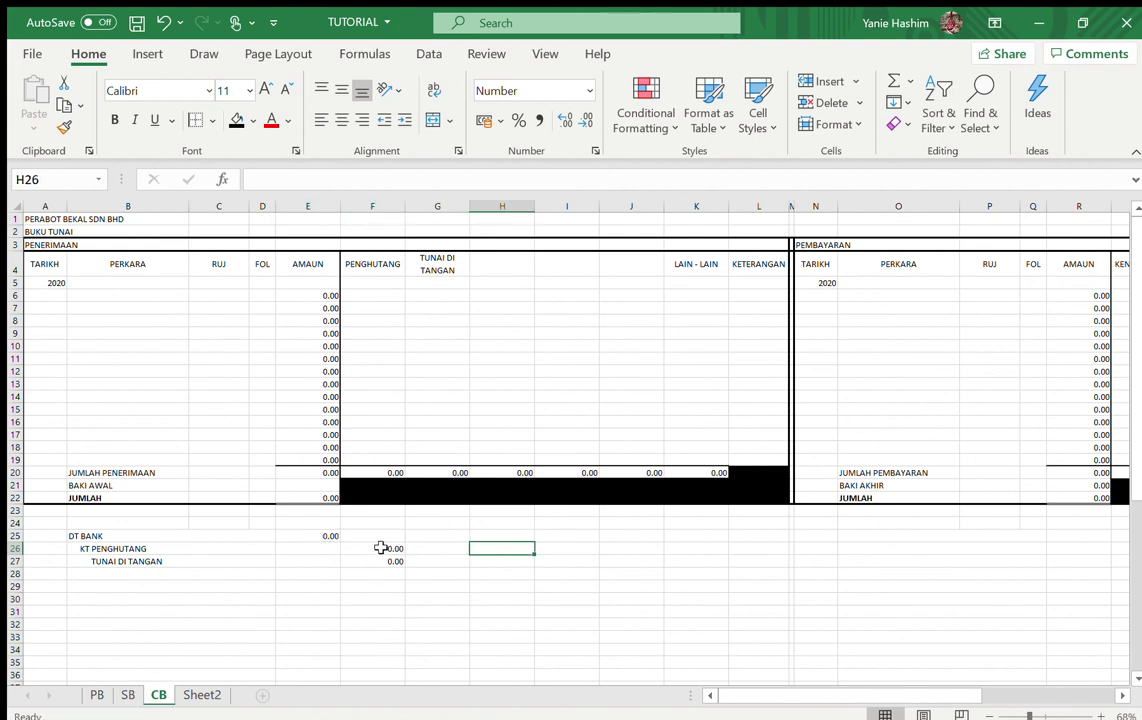
# Check the formulas in F26 and F27 and the TUNAI DI TANGAN total in G20.
pyautogui.click(381, 548)
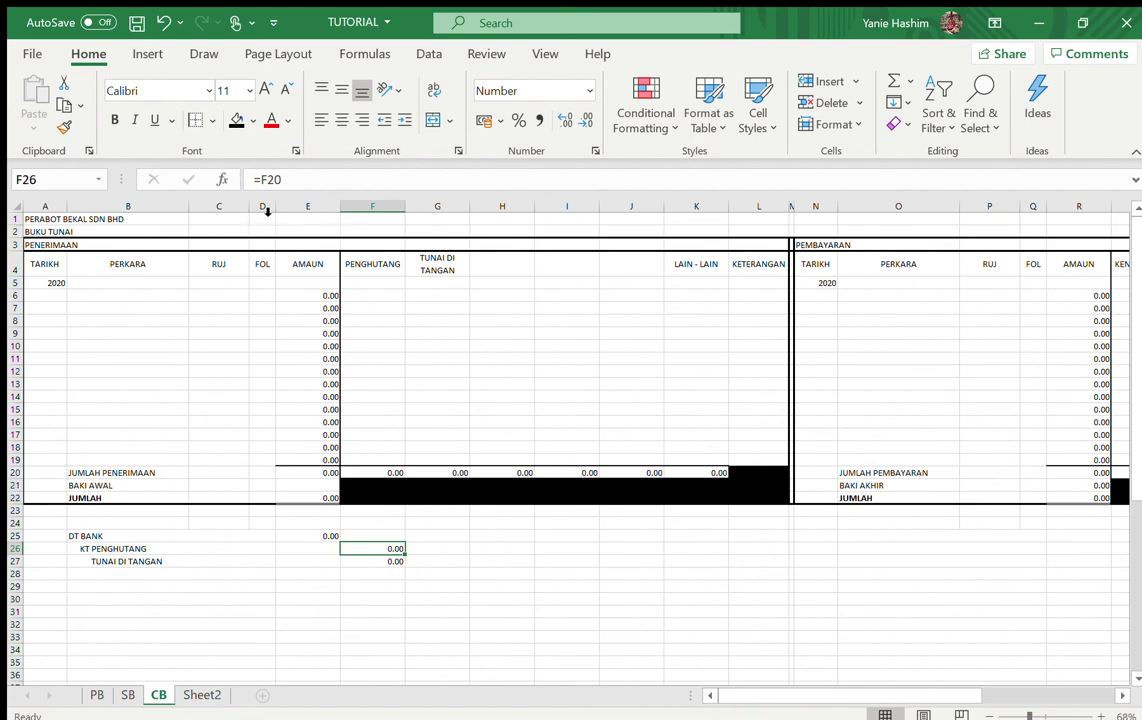
pyautogui.click(395, 561)
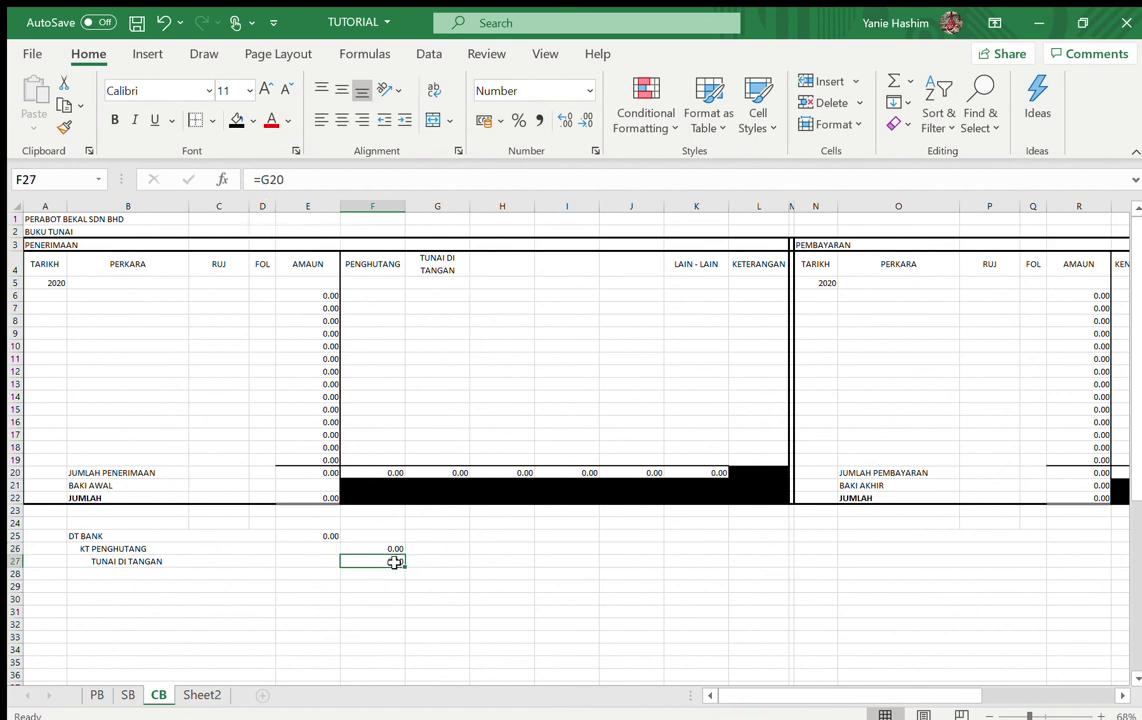
pyautogui.click(450, 472)
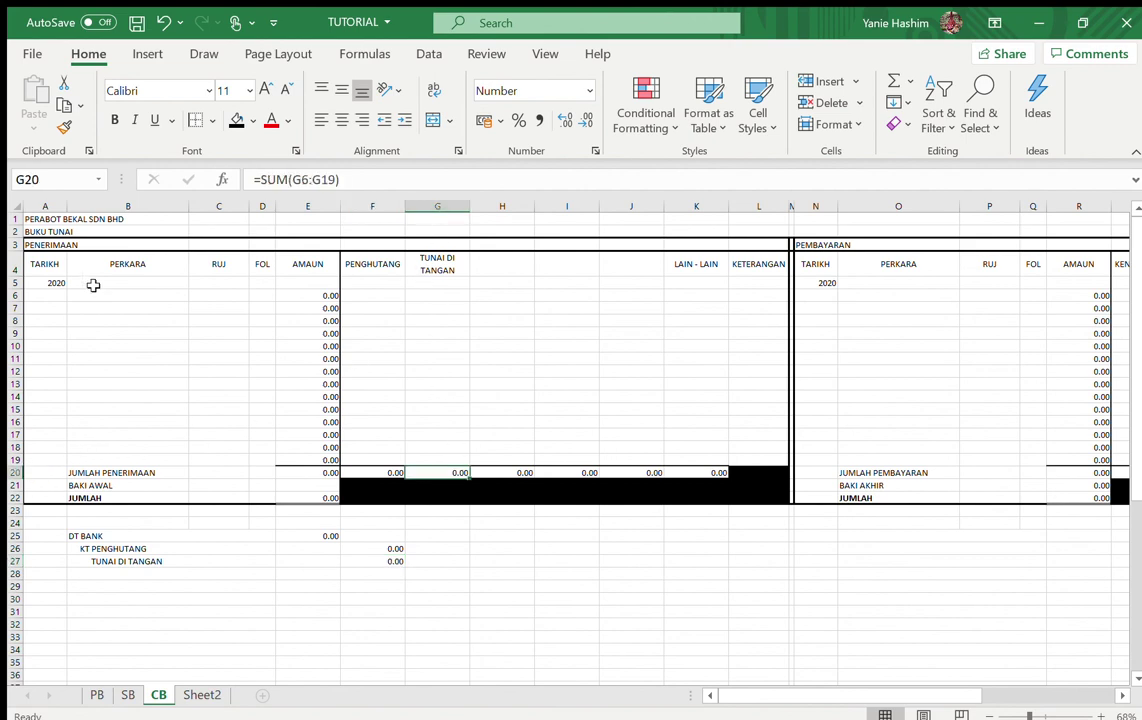
pyautogui.click(392, 561)
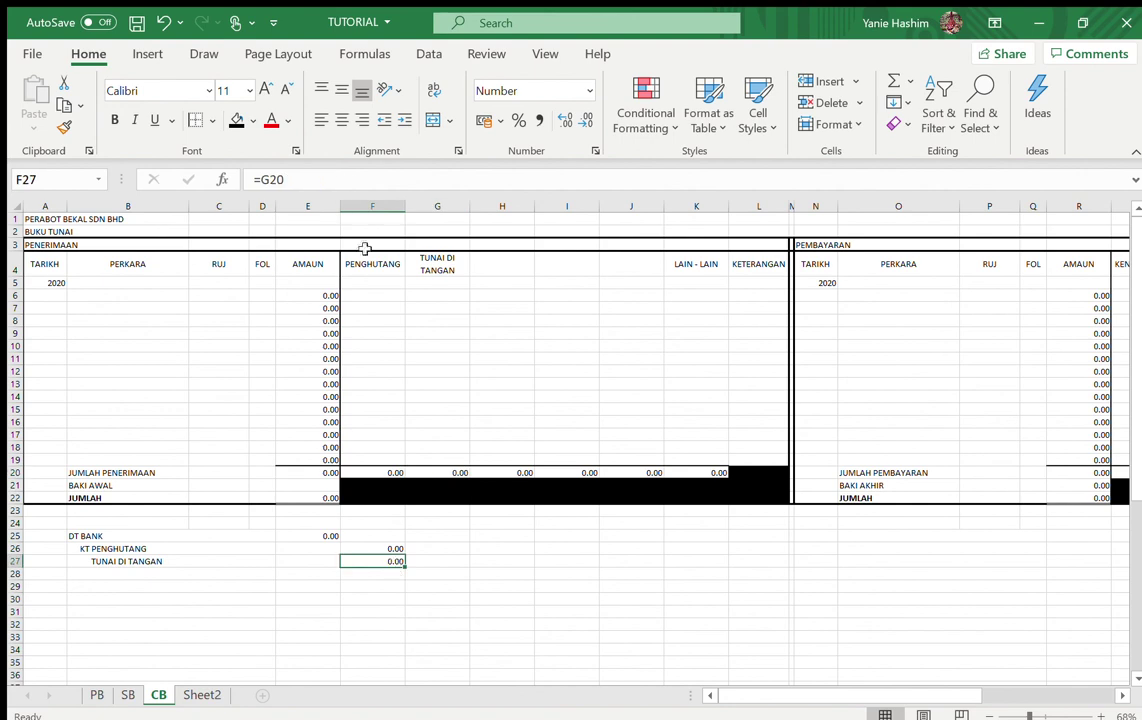
pyautogui.click(388, 641)
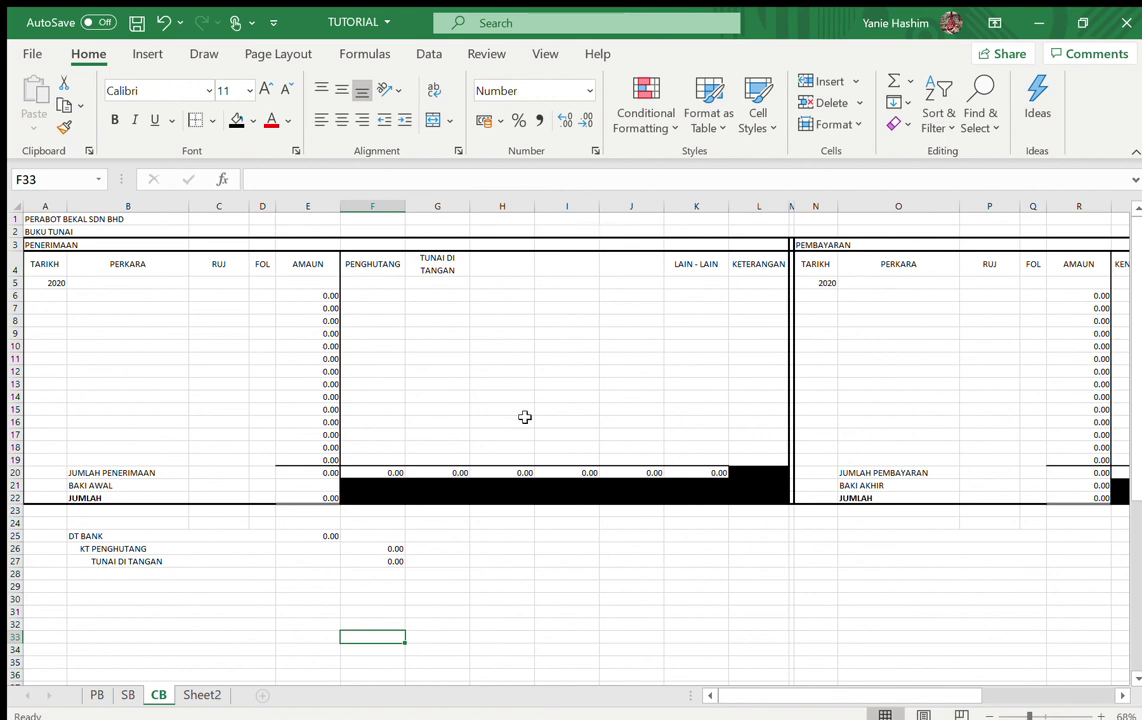
# Enter the description (JUMLAH PENERIMAAN PADA BULAN MM'YY) in cell B29.
pyautogui.click(77, 586)
pyautogui.write('(JUMLAH PENERI')
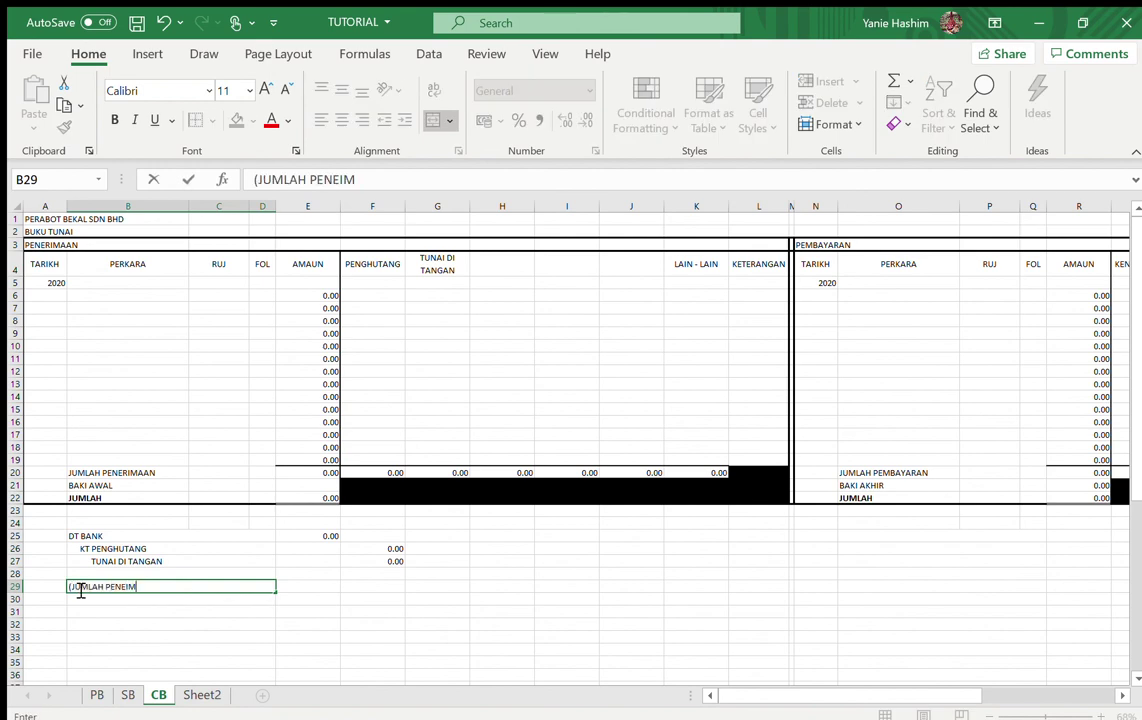
pyautogui.write("MAAN PADA BULAN MM'YY")
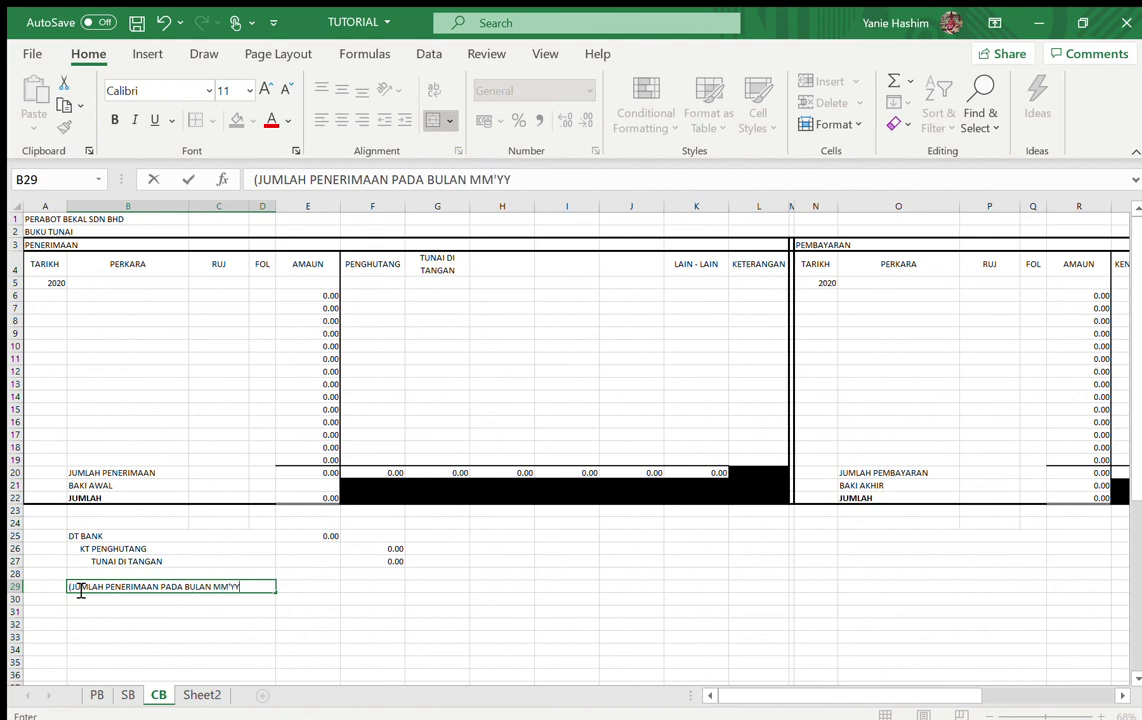
pyautogui.press('Return')
pyautogui.click(100, 588)
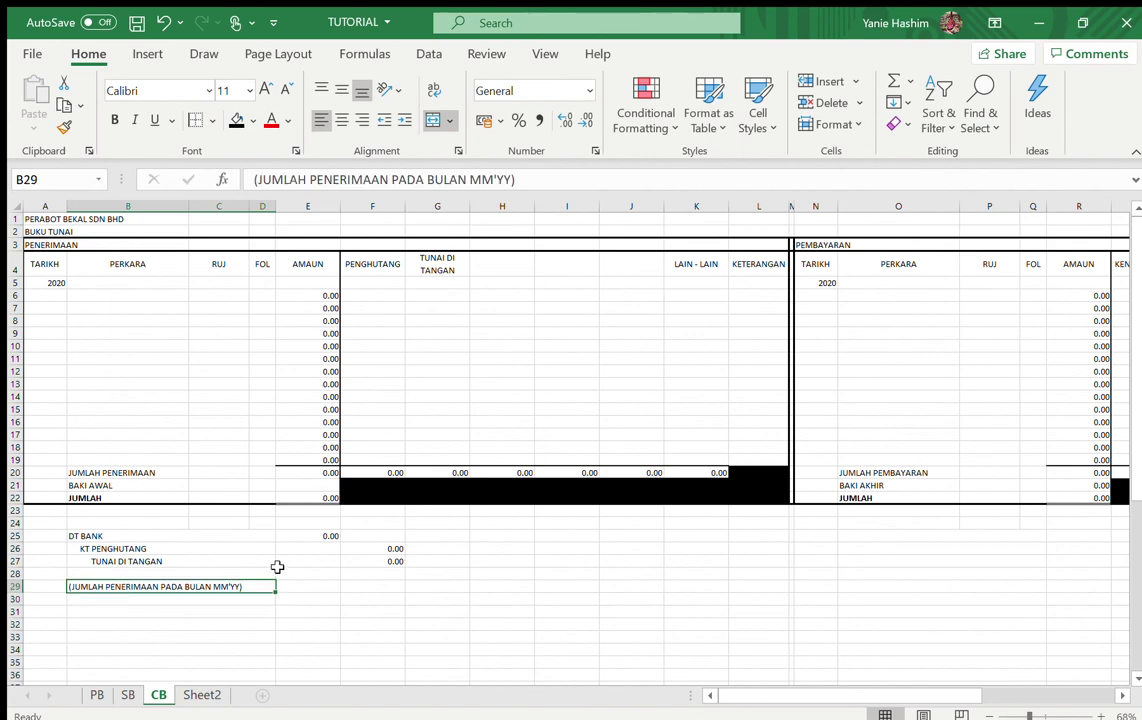
# Total the debit amounts E25:E28 with a SUM formula in E29.
pyautogui.click(307, 587)
pyautogui.write('=')
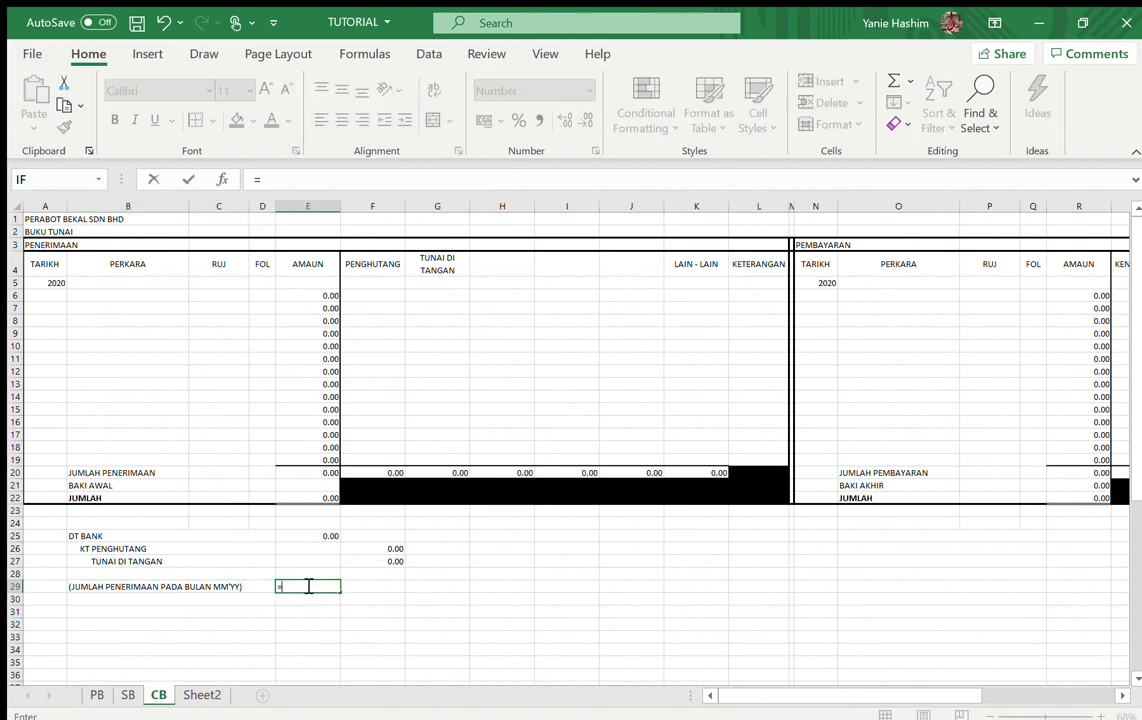
pyautogui.write('SUM(')
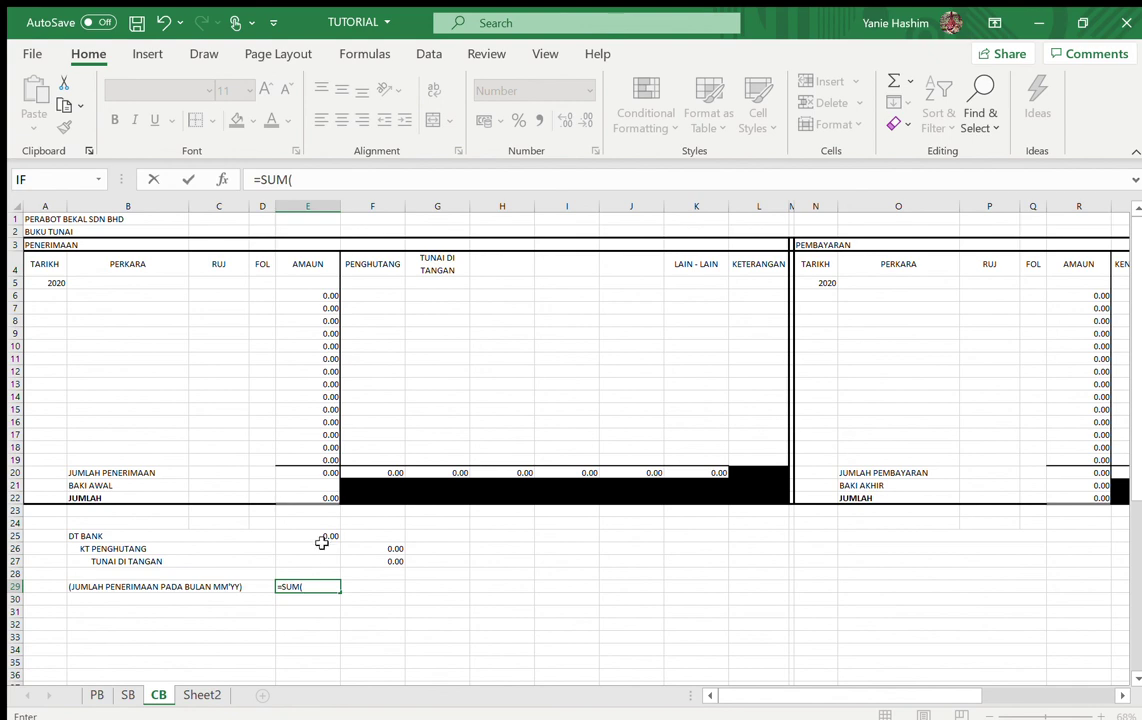
pyautogui.moveTo(324, 533); pyautogui.dragTo(325, 571)
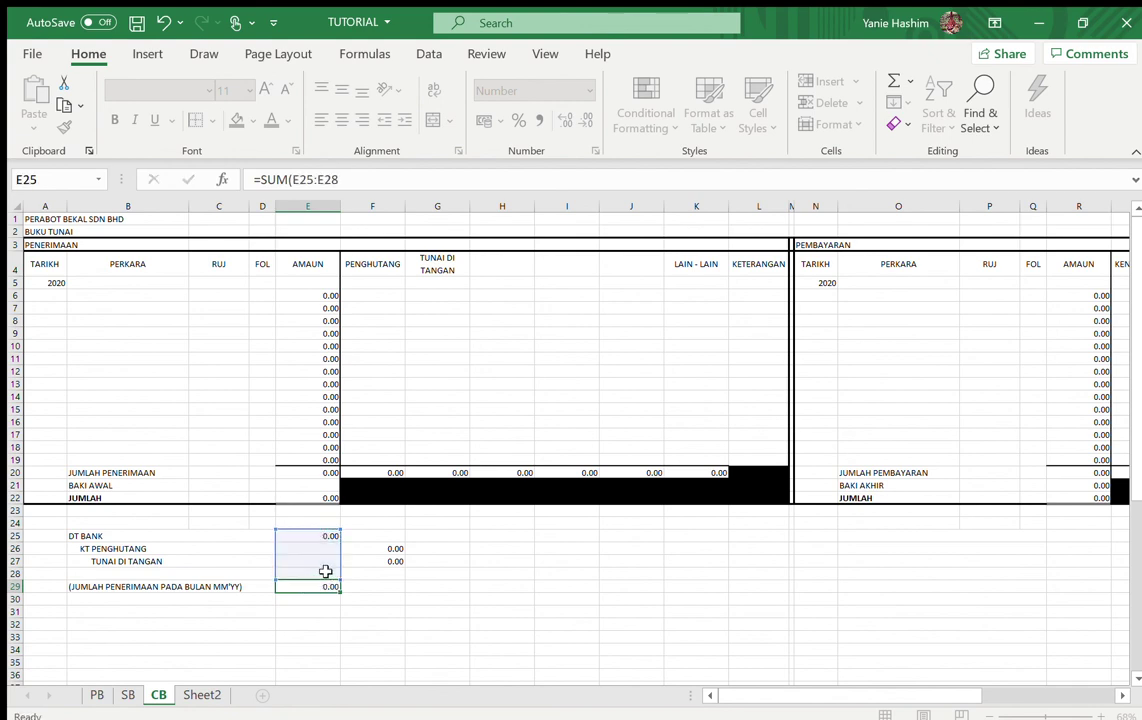
pyautogui.press('Return')
# Fill the E29 total across to F29 and give E29:F29 a top and double bottom border.
pyautogui.click(324, 583)
pyautogui.moveTo(341, 591); pyautogui.dragTo(390, 591)
pyautogui.click(195, 120)
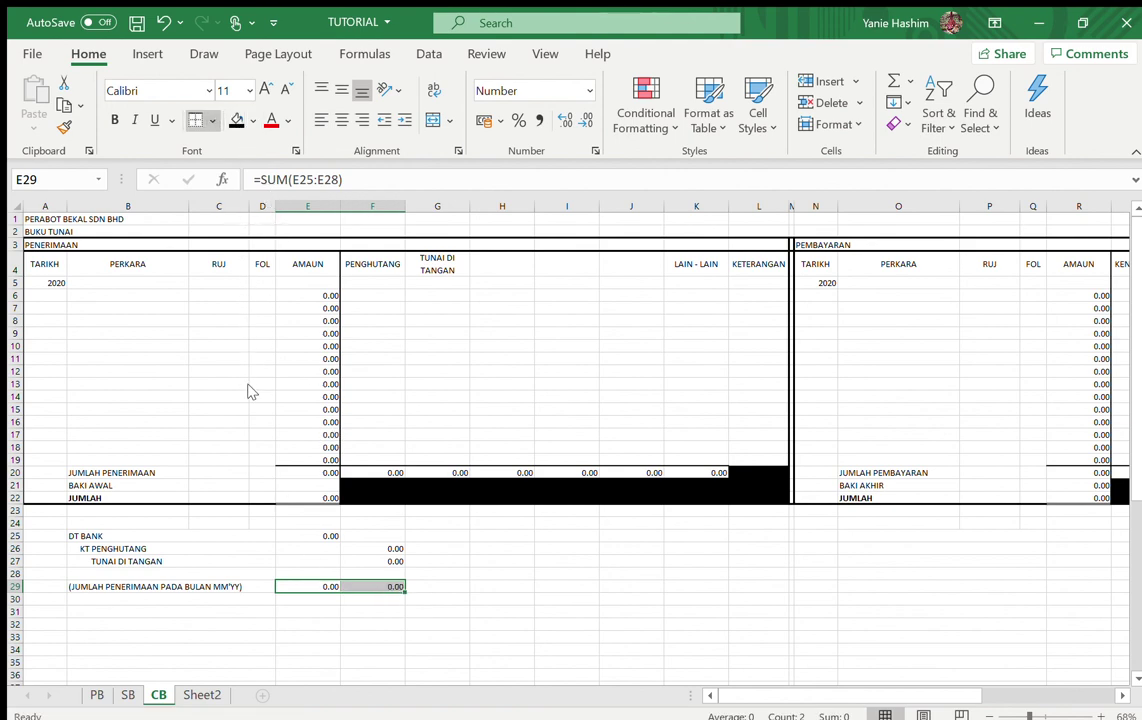
pyautogui.click(413, 626)
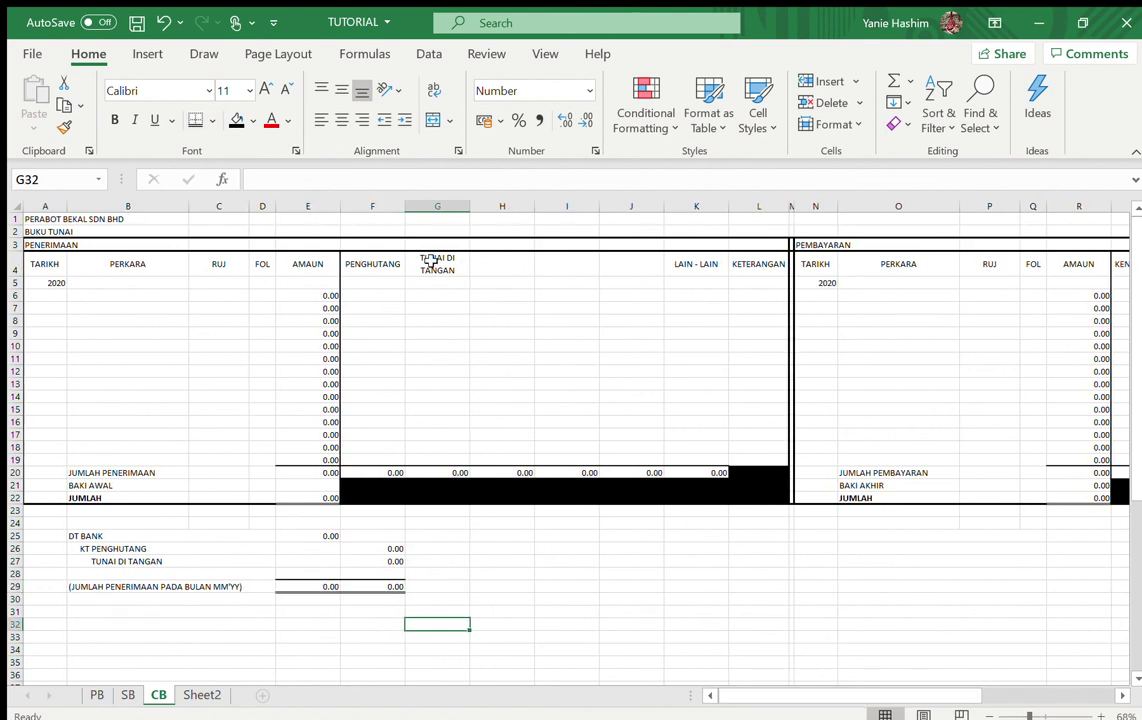
# Test the receipts and journal formulas with sample amounts of 1000 in F7, 700 in G8 and 1000 in G9.
pyautogui.click(377, 307)
pyautogui.write('1000')
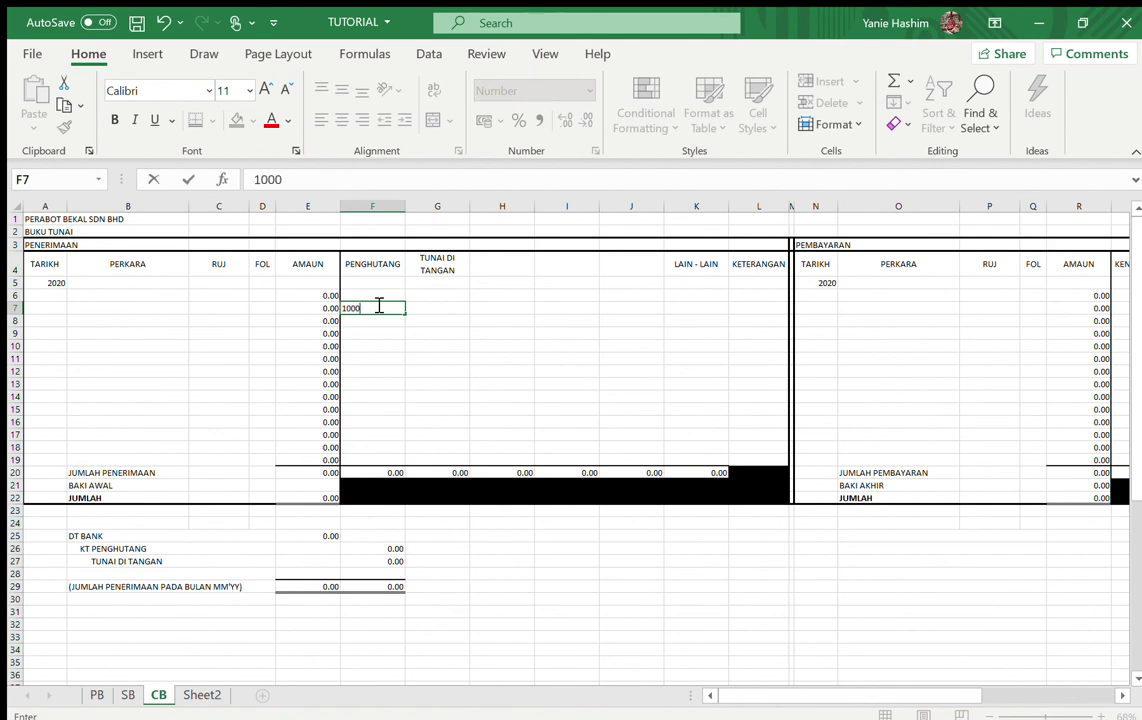
pyautogui.press('Return')
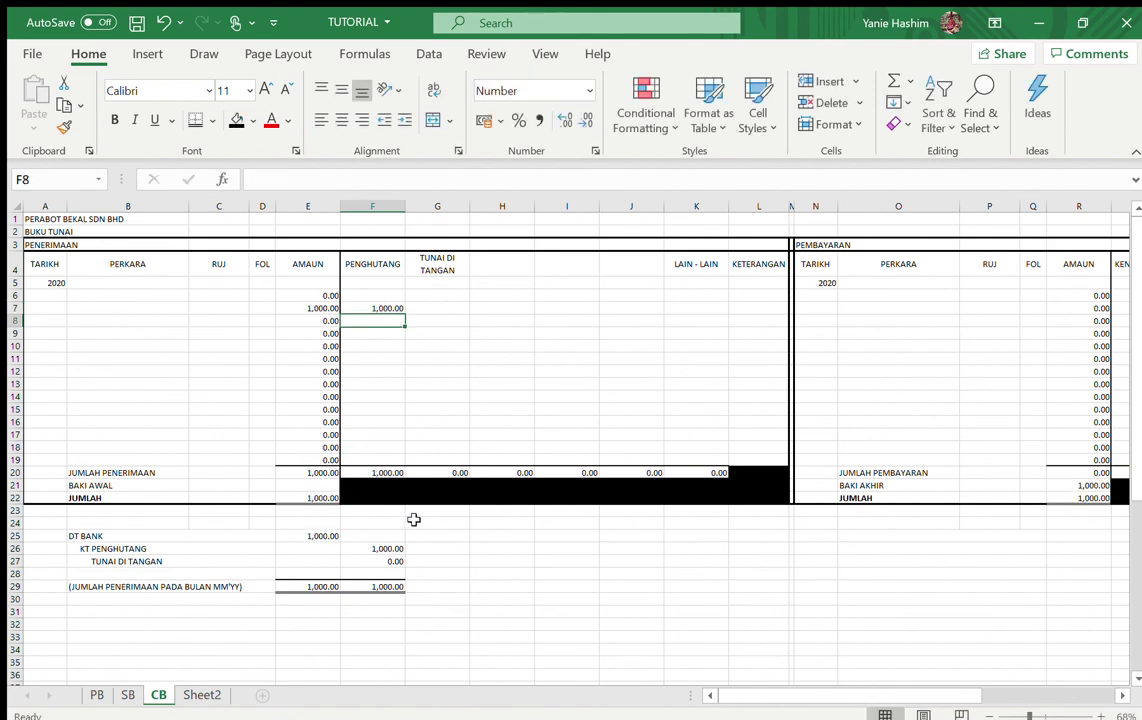
pyautogui.click(440, 323)
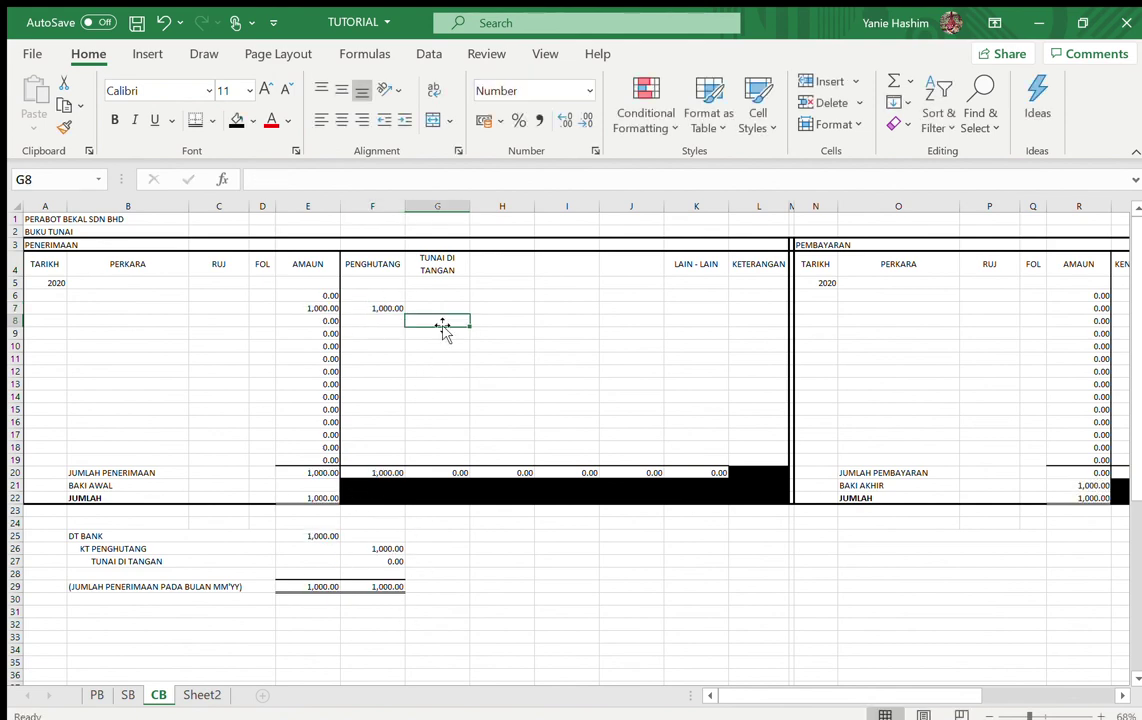
pyautogui.write('700')
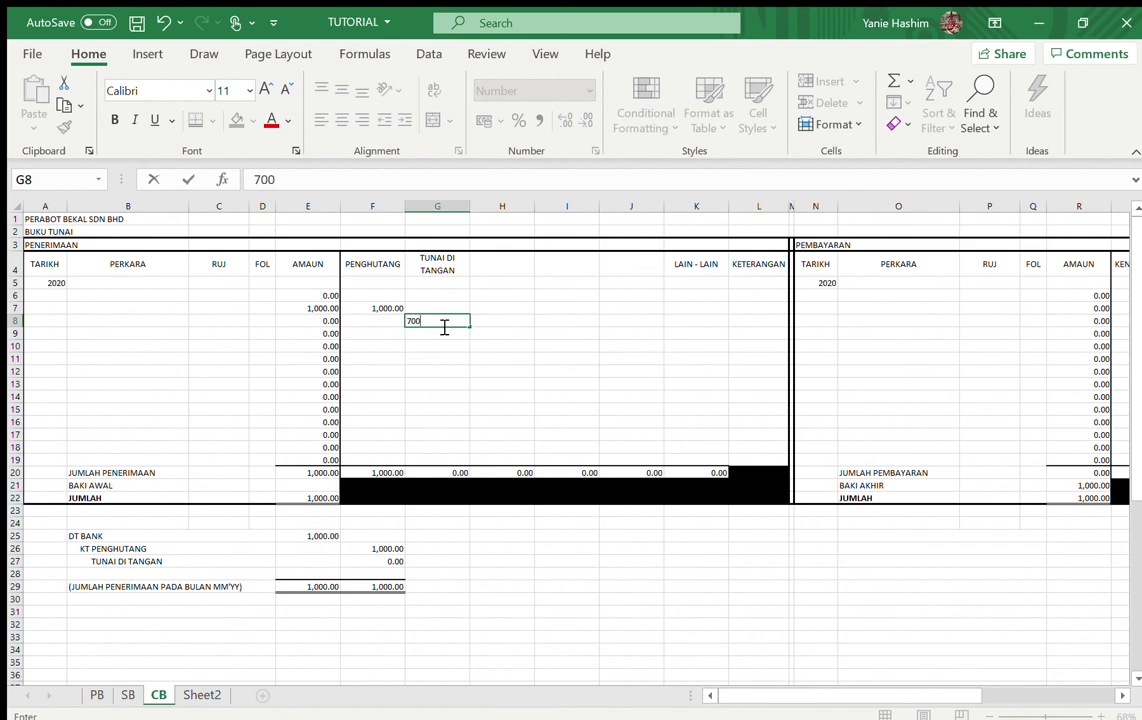
pyautogui.press('Return')
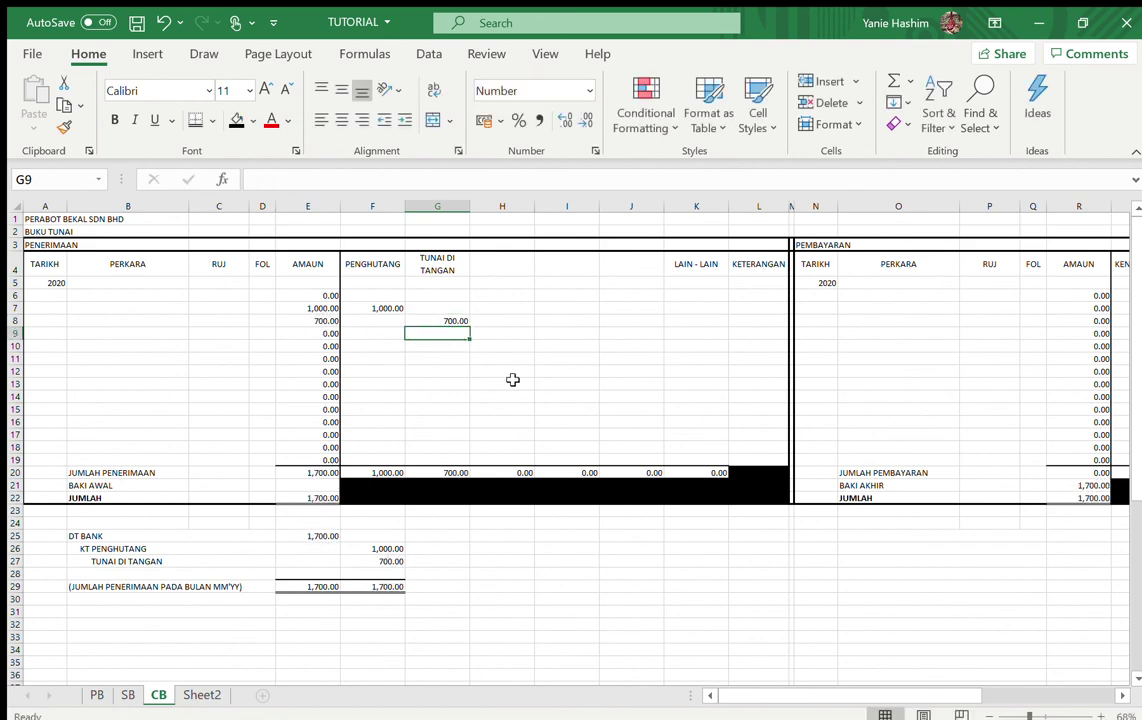
pyautogui.write('1000')
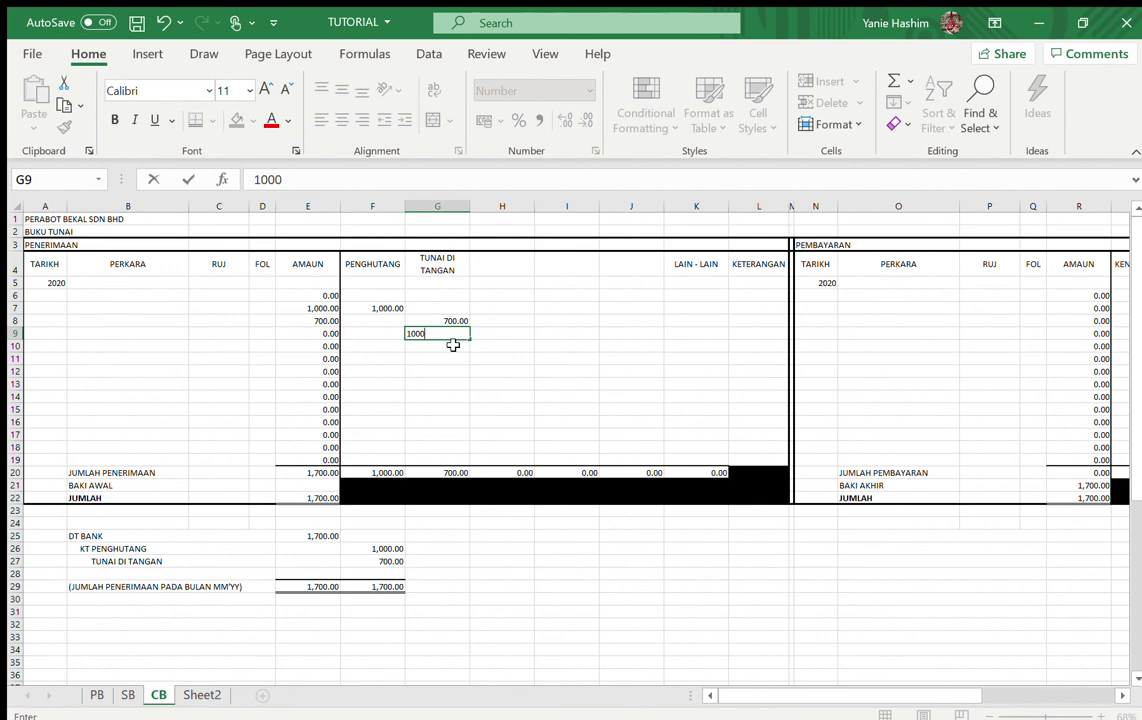
pyautogui.press('Return')
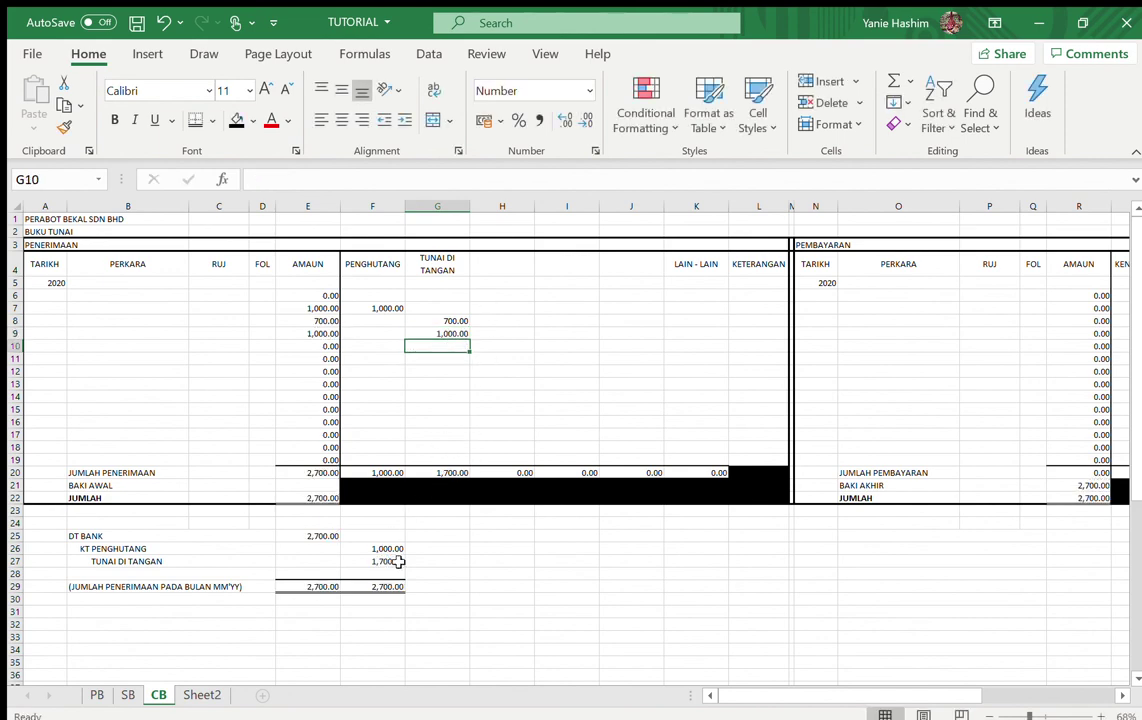
# Undo the three sample amounts in the PENGHUTANG and TUNAI DI TANGAN columns.
pyautogui.hotkey('ctrl', 'z')
pyautogui.hotkey('ctrl', 'z')
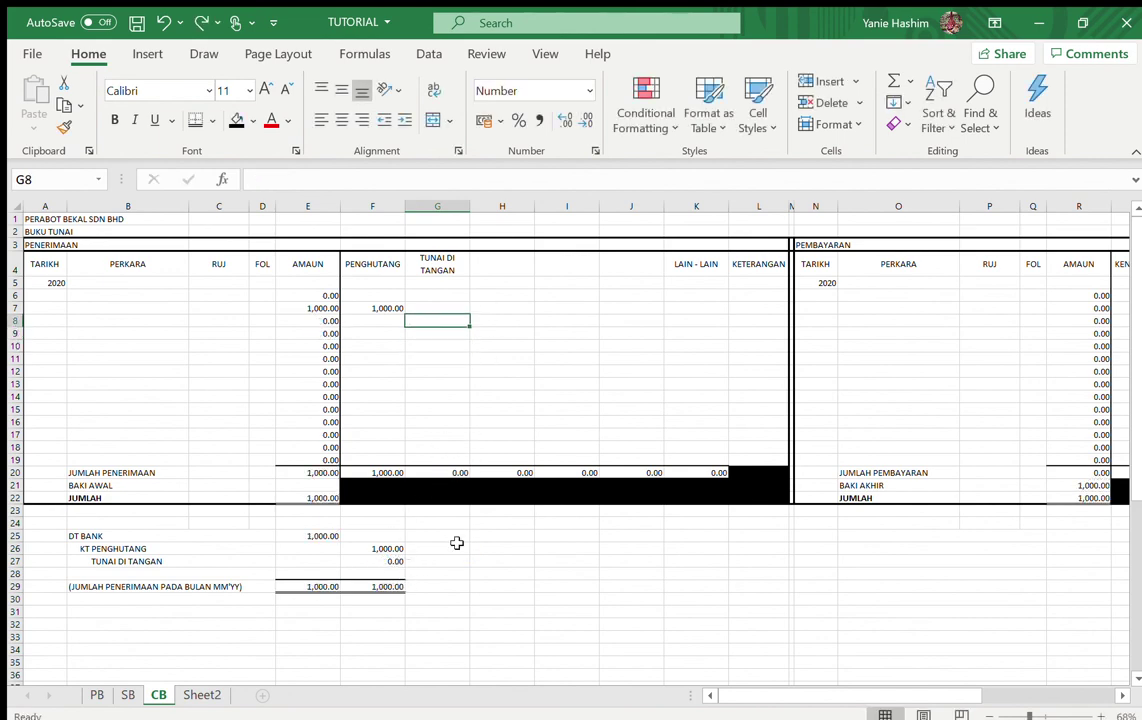
pyautogui.hotkey('ctrl', 'z')
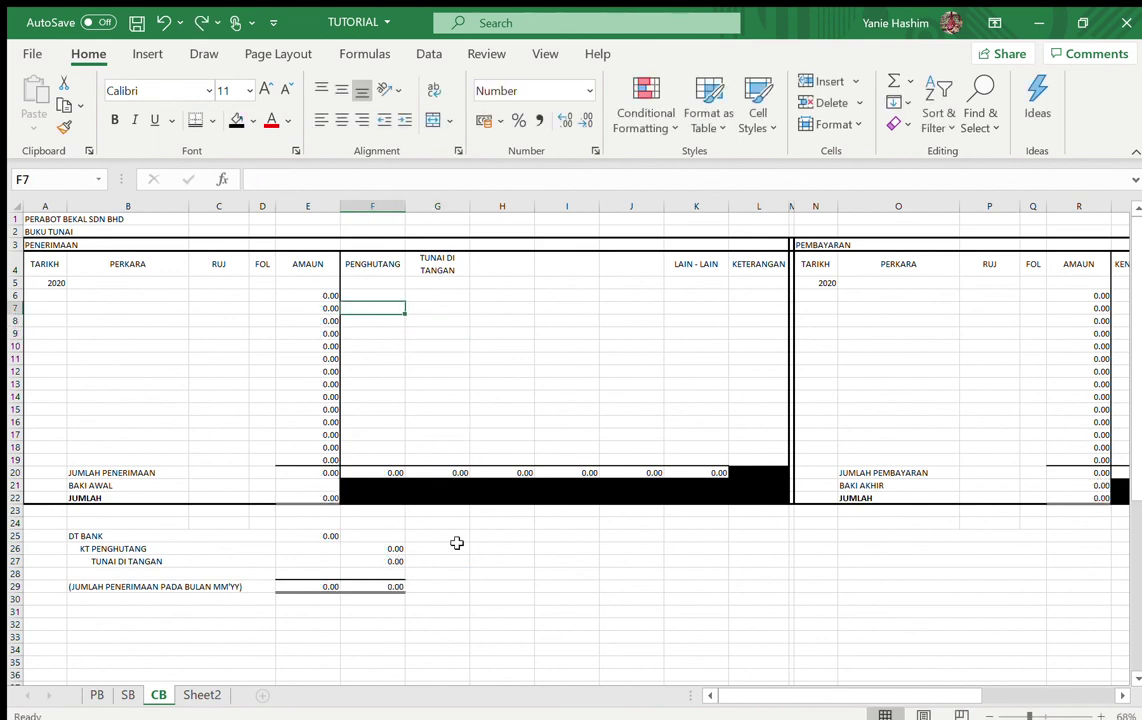
# Enter the payments journal debit labels DT KENAAN BANK in O25, then indented PEMIUTANG NIAGA in O26 and PEMIUTANG LAIN in O27.
pyautogui.click(866, 535)
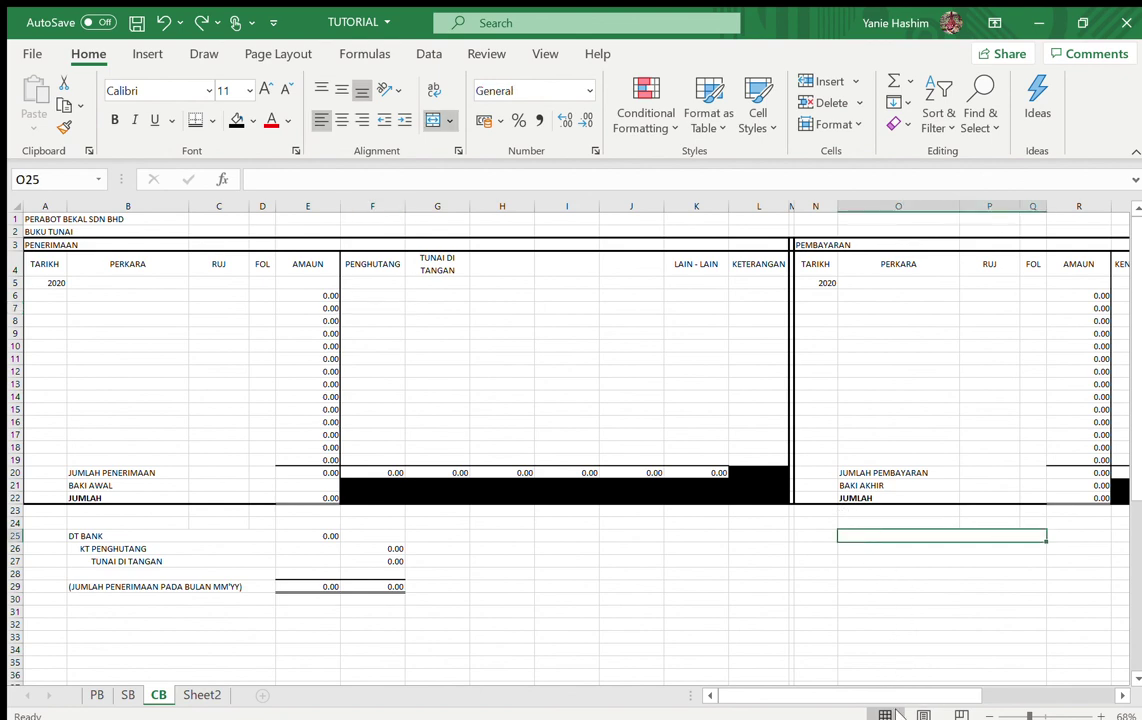
pyautogui.moveTo(888, 695); pyautogui.dragTo(965, 690)
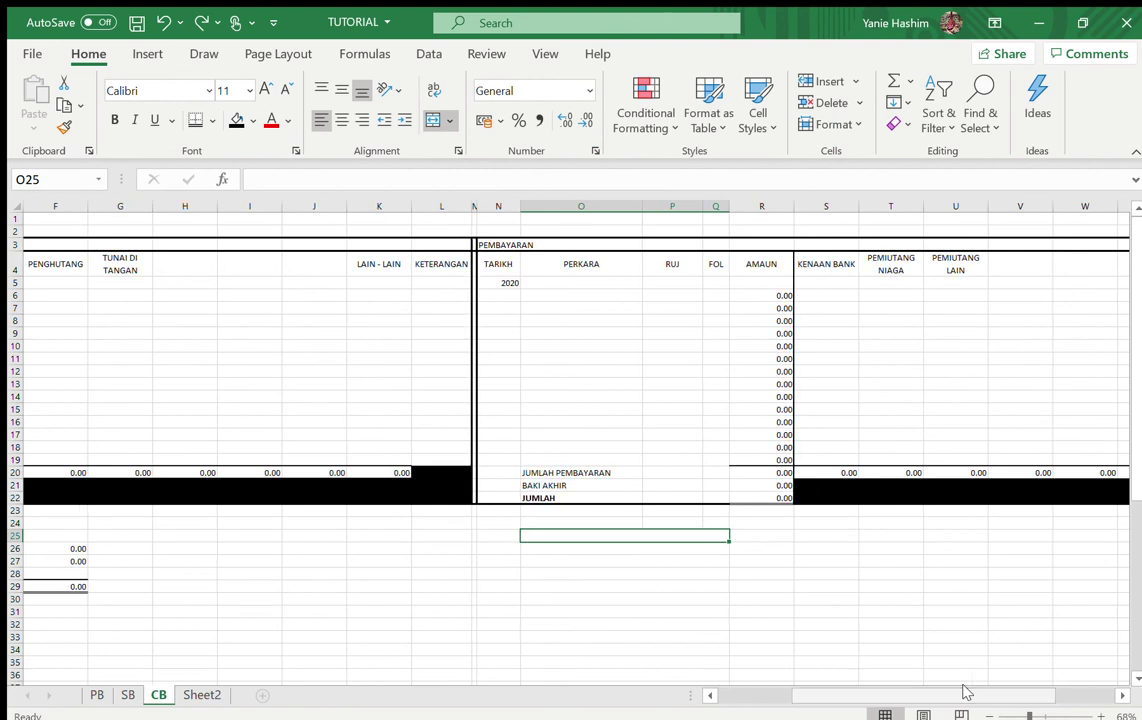
pyautogui.write('DT')
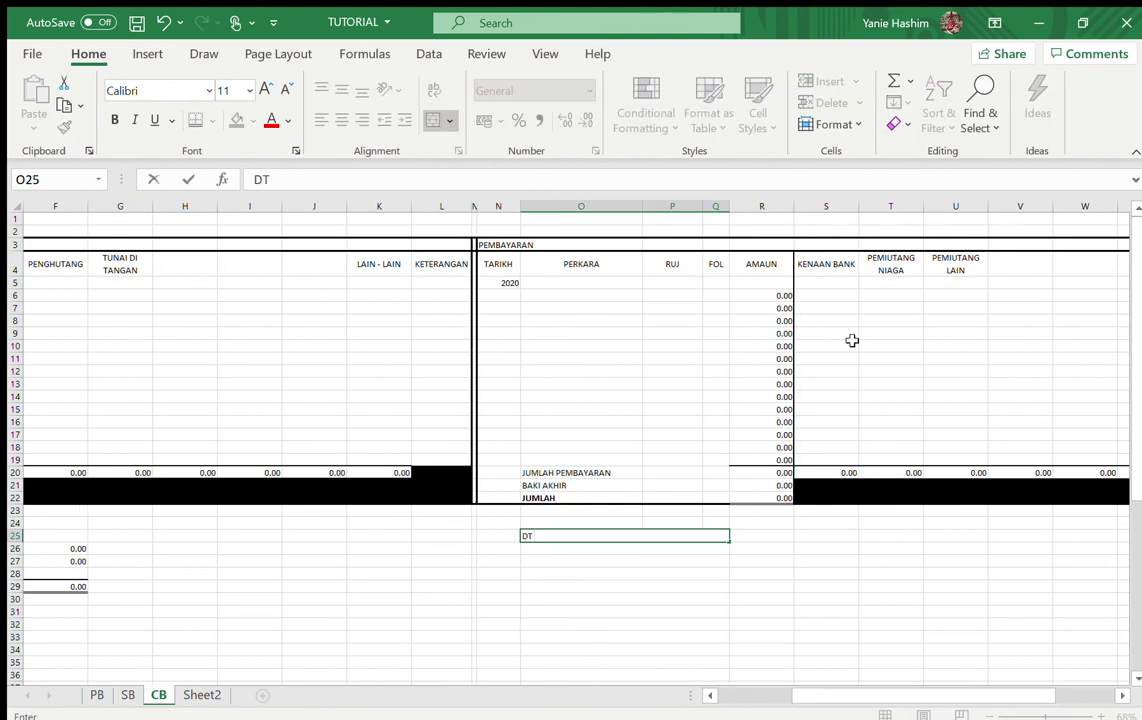
pyautogui.write('KENAAN BANK')
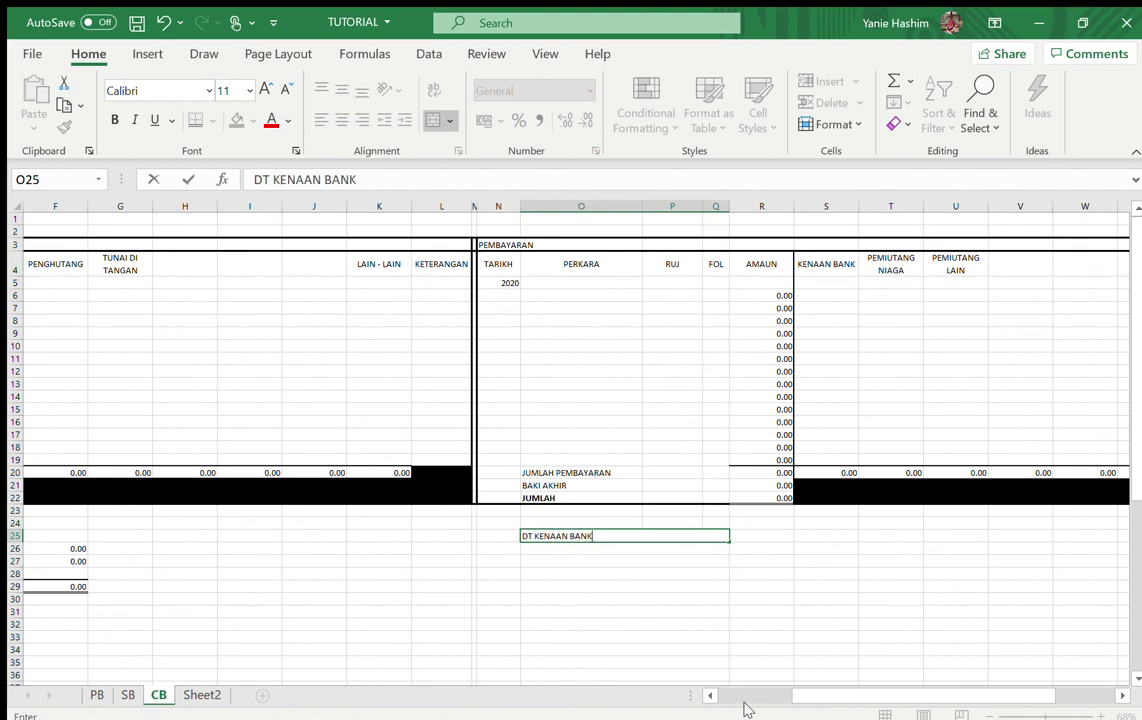
pyautogui.press('Return')
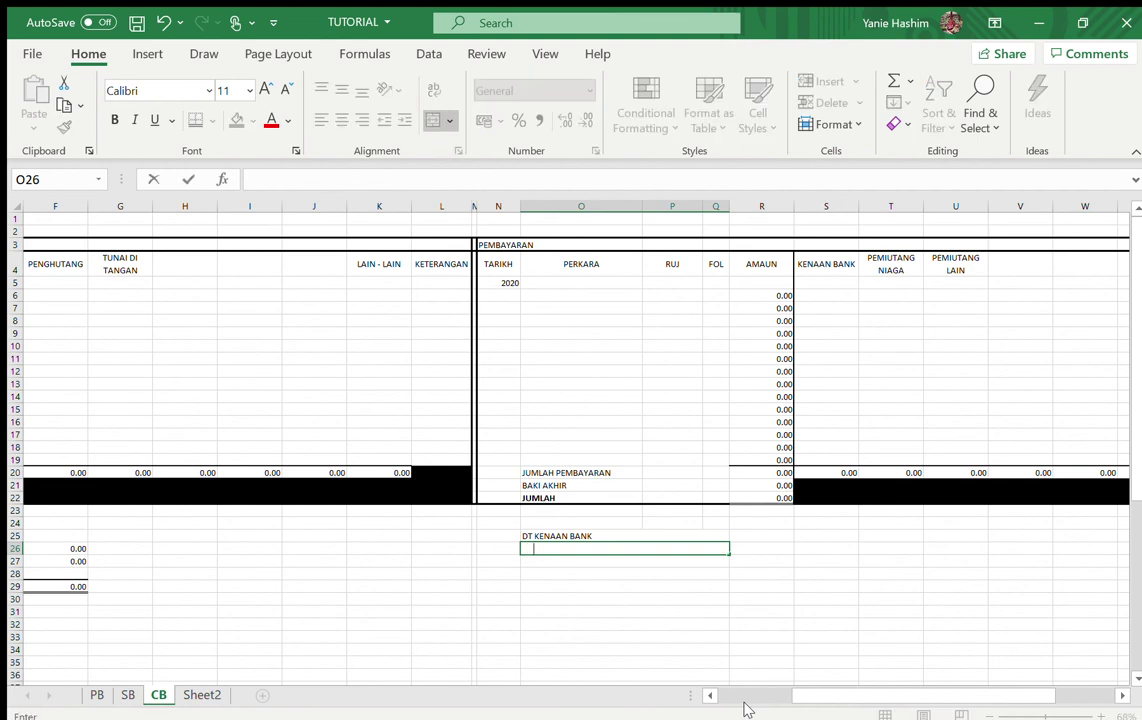
pyautogui.write('PEMIUTANG NIAGA')
pyautogui.press('Return')
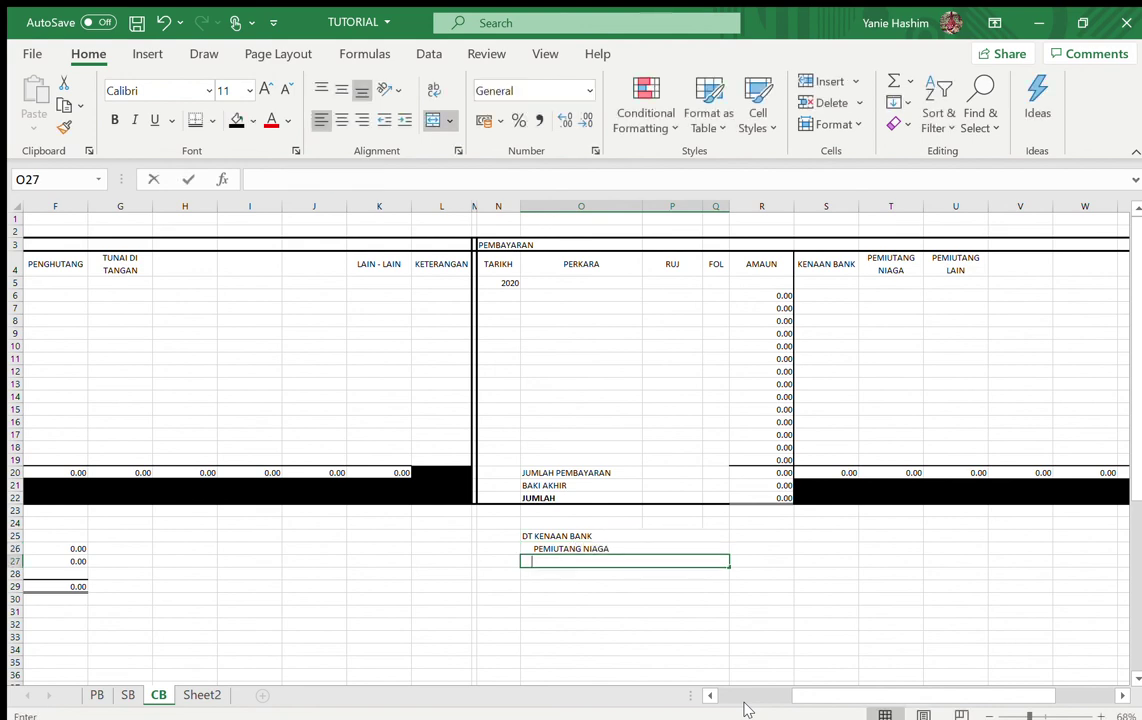
pyautogui.write('PEMIUTANG LAIN')
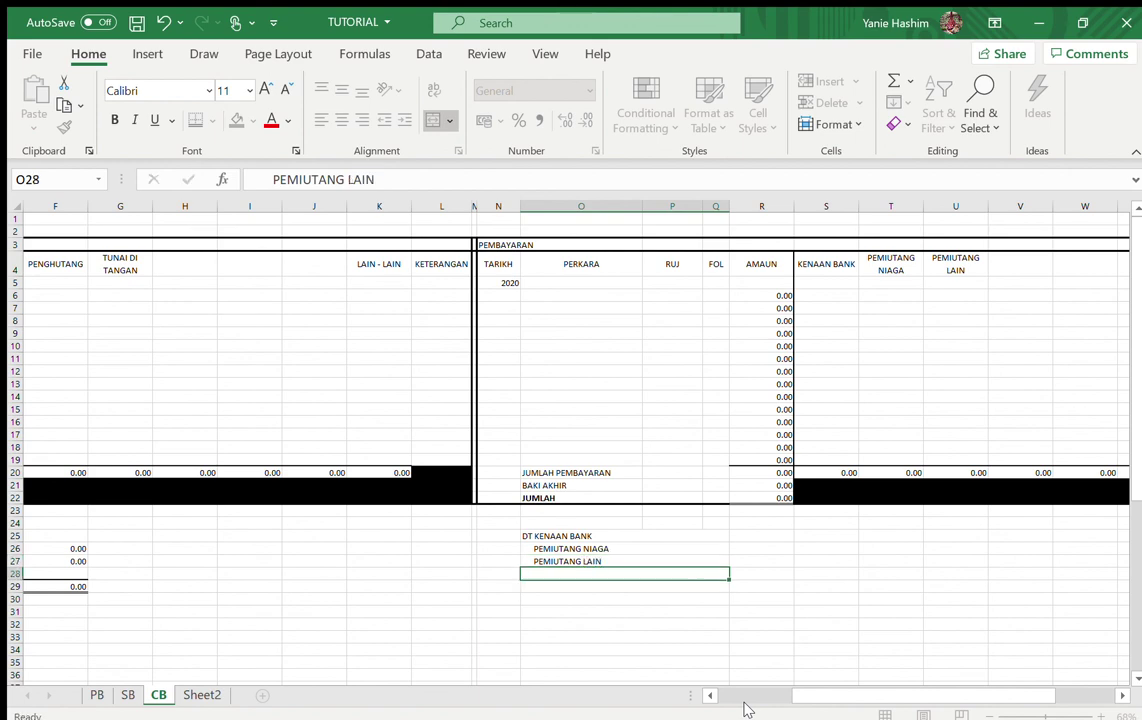
pyautogui.press('Return')
# Enter the indented credit label KT BANK in O28, below the debit labels.
pyautogui.press('Return')
pyautogui.press('Return')
pyautogui.press('Return')
pyautogui.press('Up')
pyautogui.press('Up')
pyautogui.press('Up')
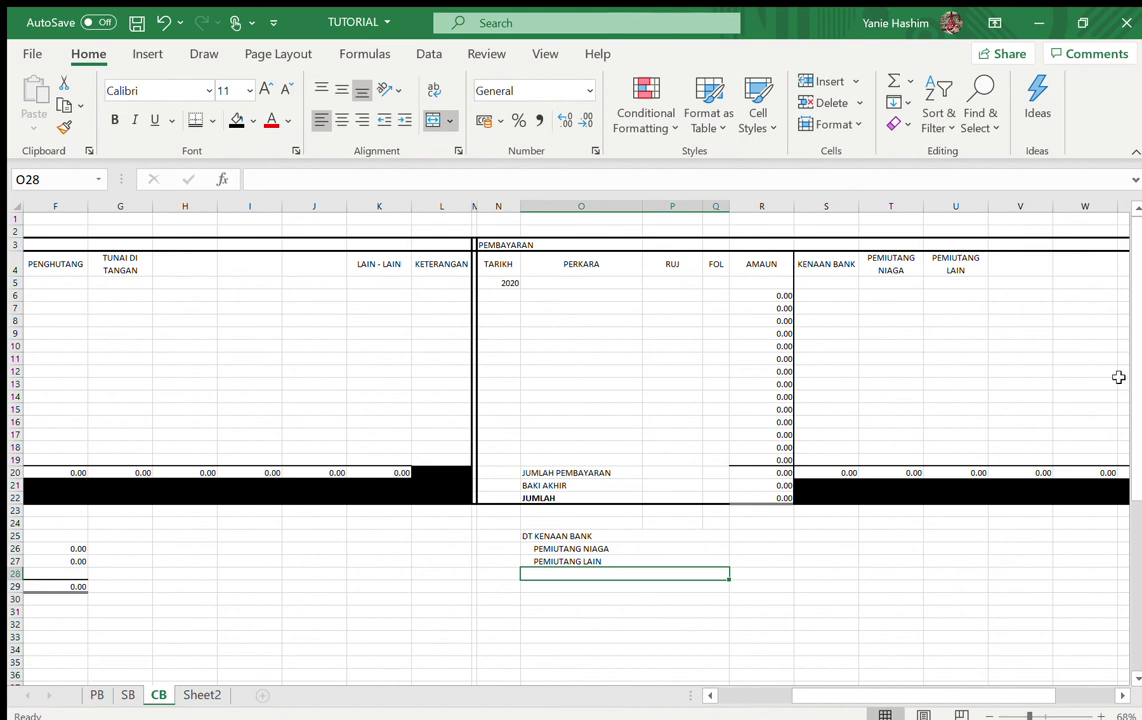
pyautogui.press('Down')
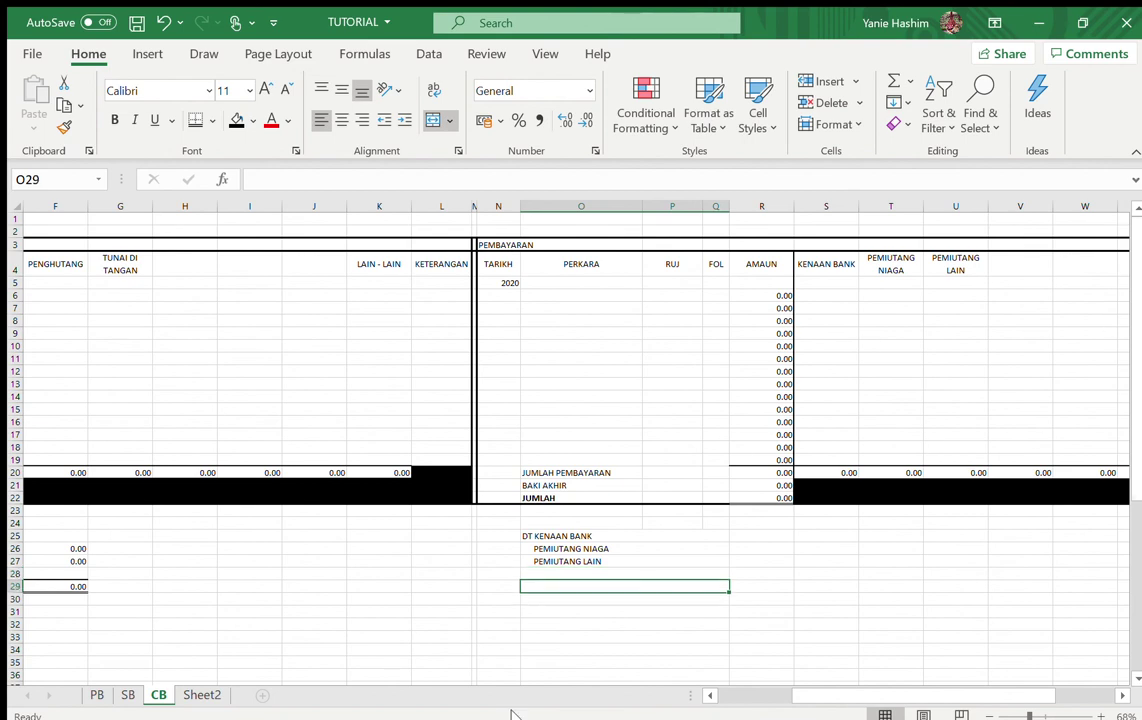
pyautogui.press('Up')
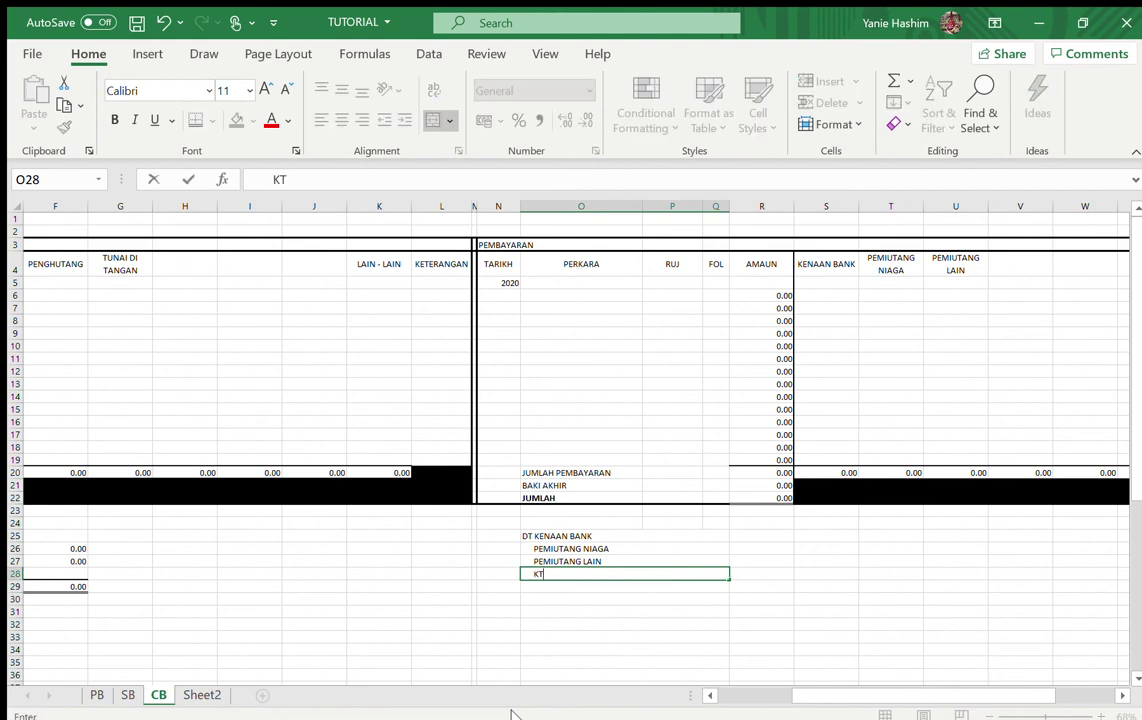
pyautogui.write('KT BANK')
# Link the debit amounts to the payment column totals: R25 to S20, R26 to T20 and R27 to U20.
pyautogui.click(755, 536)
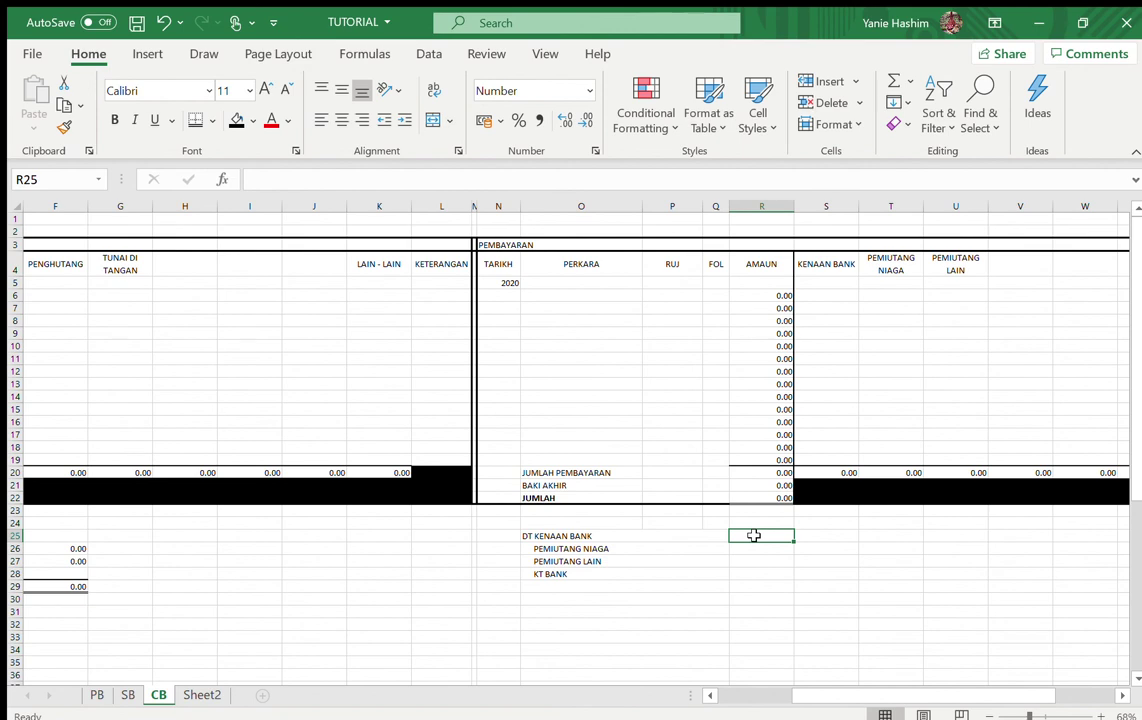
pyautogui.write('=')
pyautogui.click(827, 472)
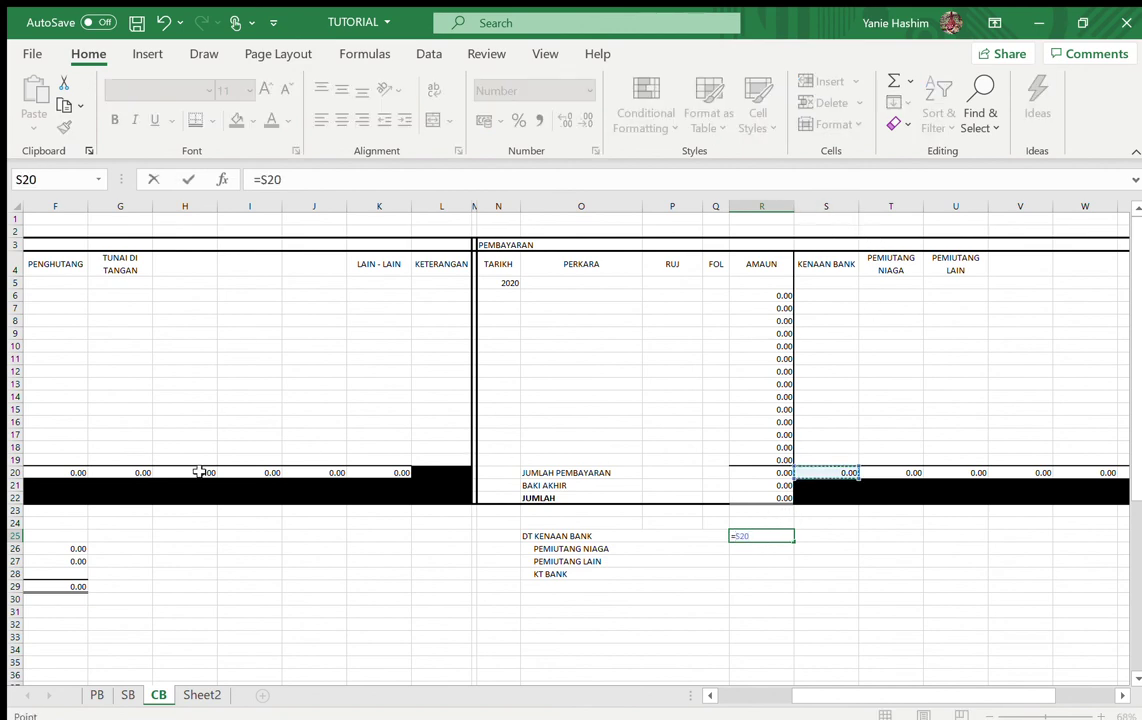
pyautogui.press('Return')
pyautogui.write('=')
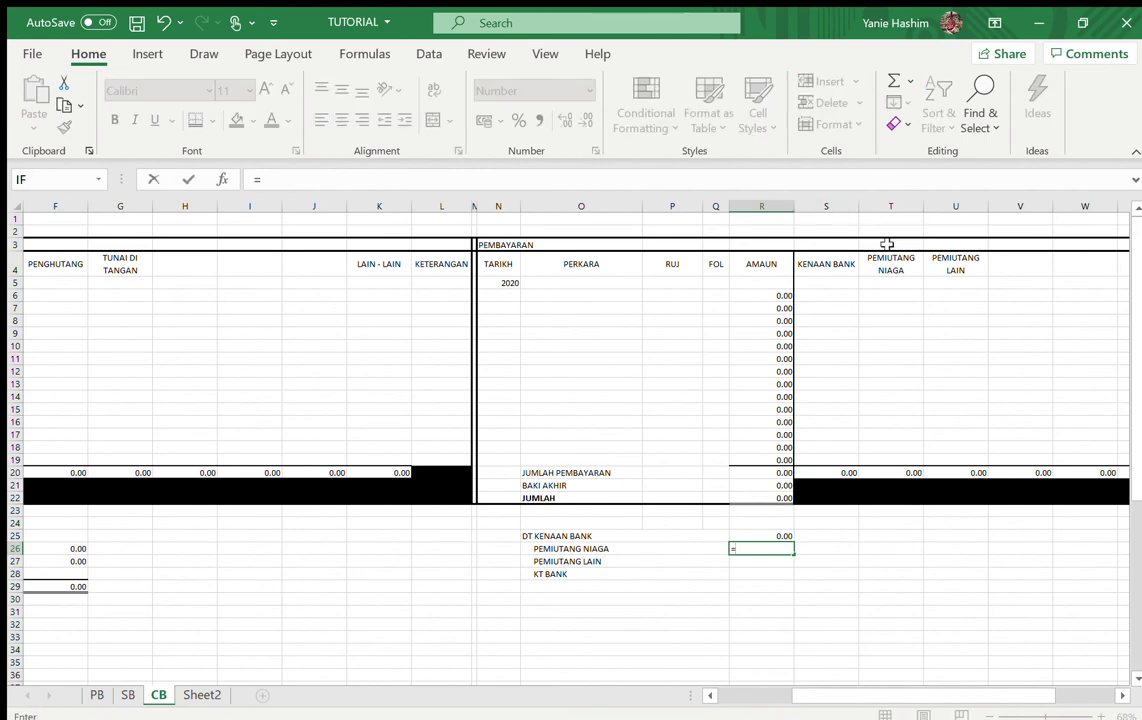
pyautogui.click(890, 472)
pyautogui.press('Return')
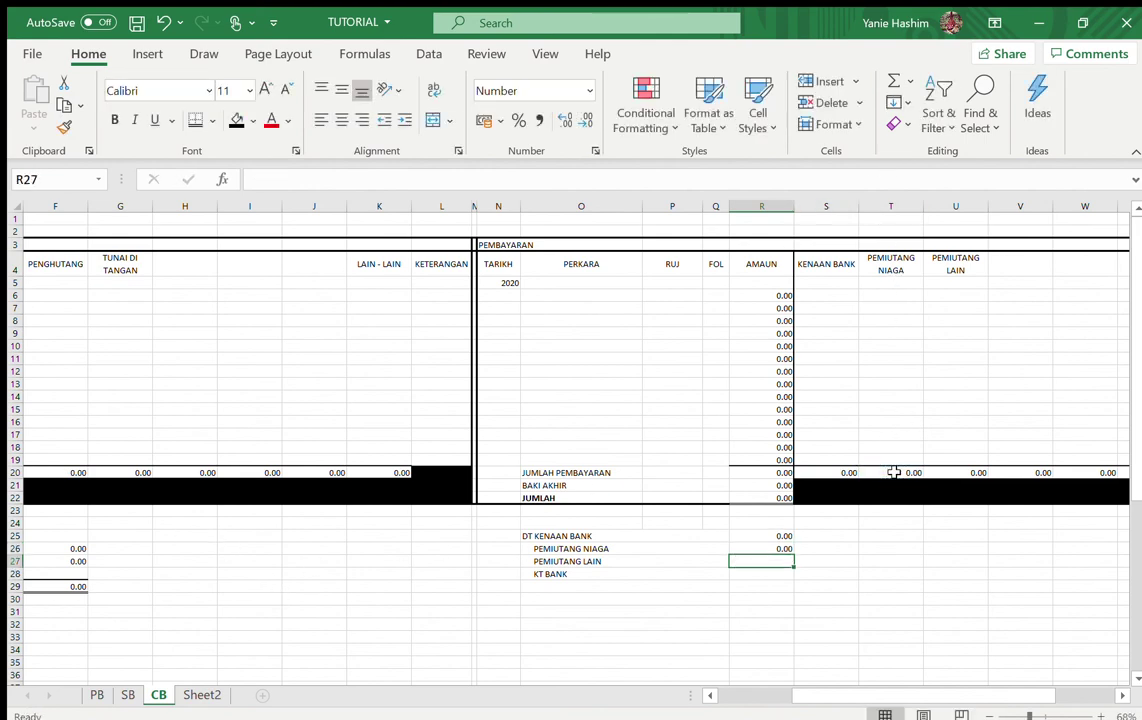
pyautogui.write('=')
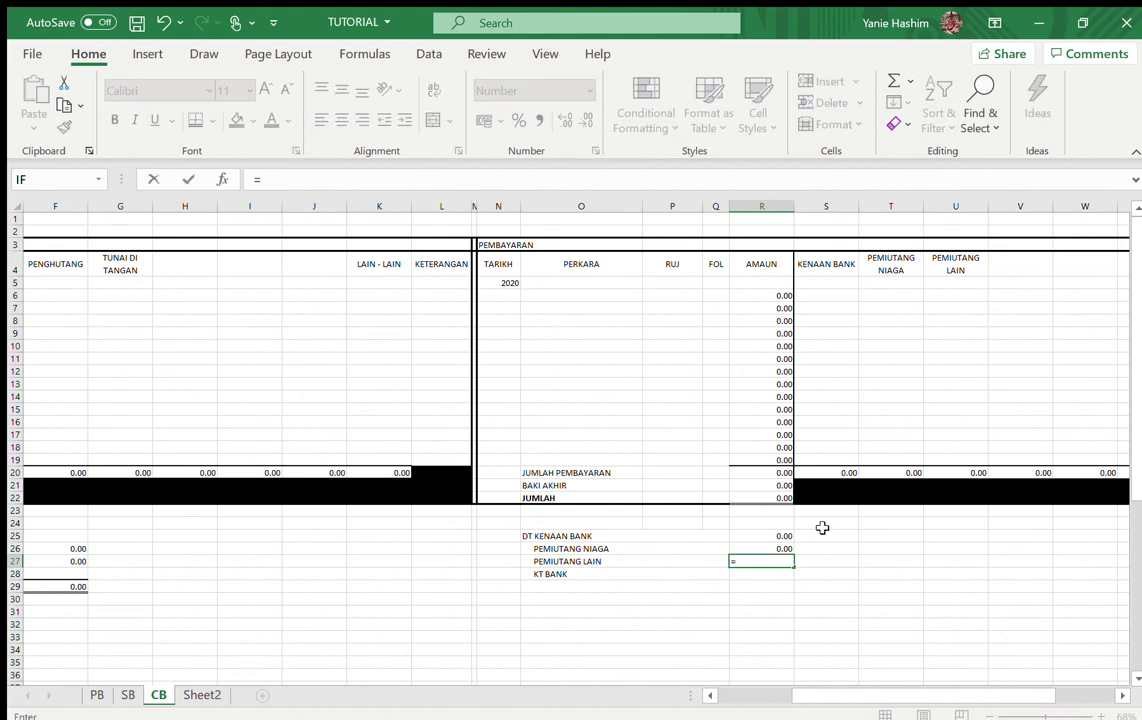
pyautogui.click(963, 470)
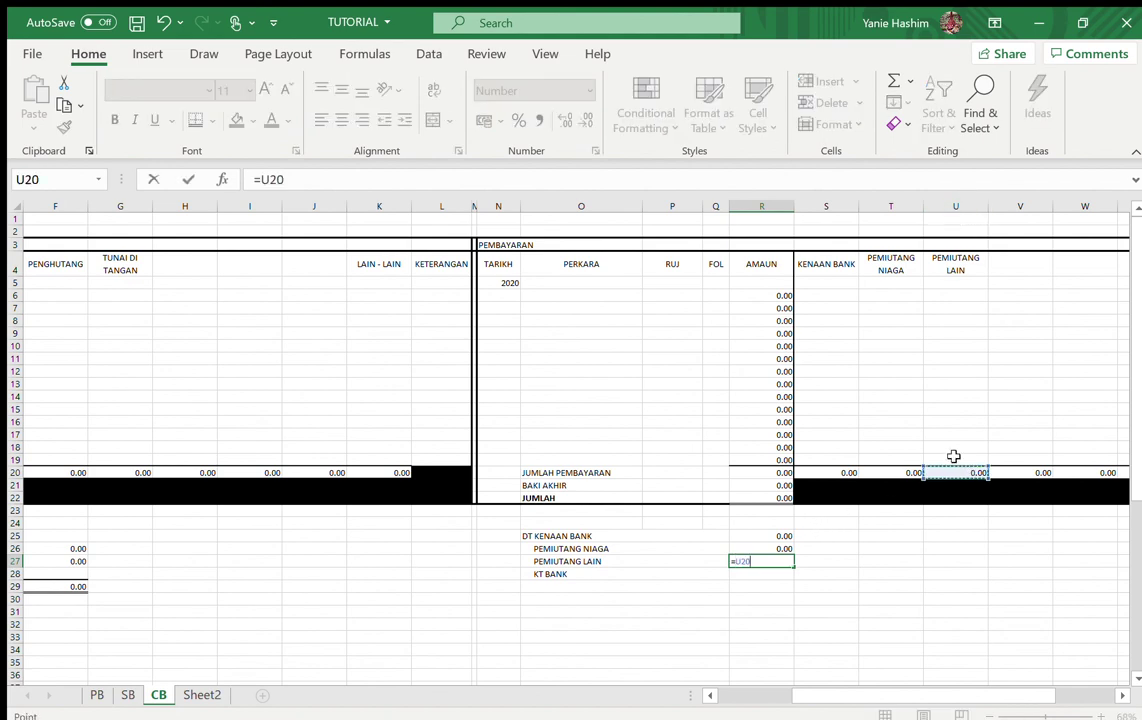
pyautogui.press('Return')
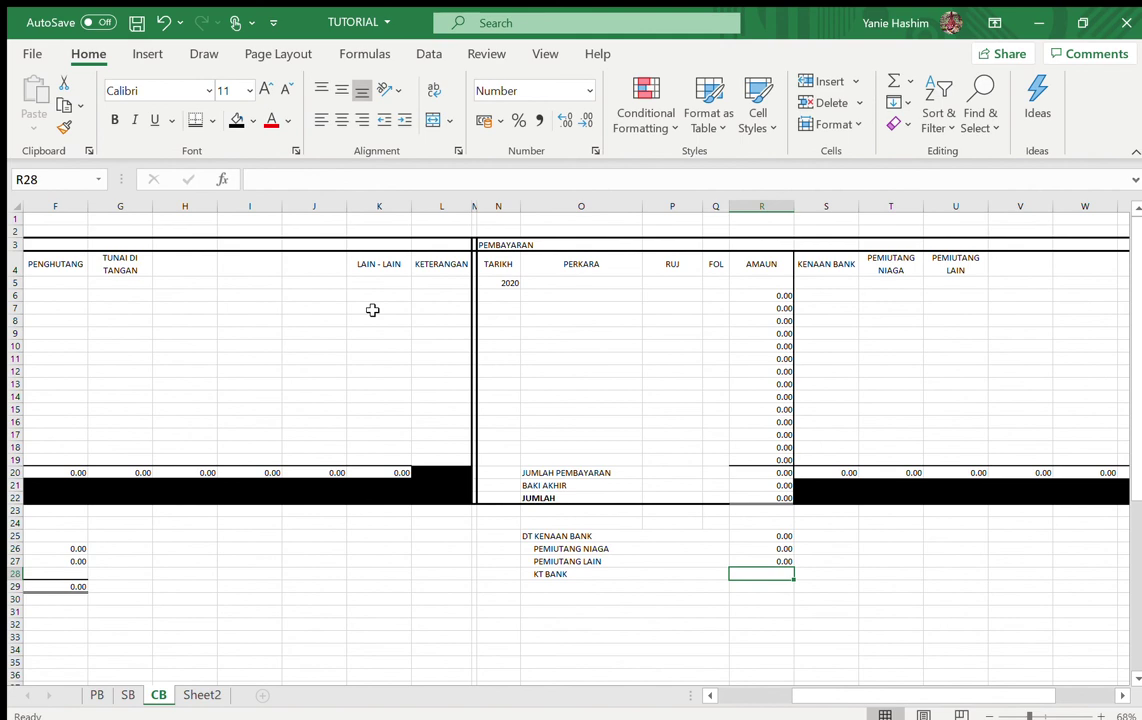
# Link the KT BANK credit amount in S28 to the JUMLAH PEMBAYARAN total with =R20.
pyautogui.press('Right')
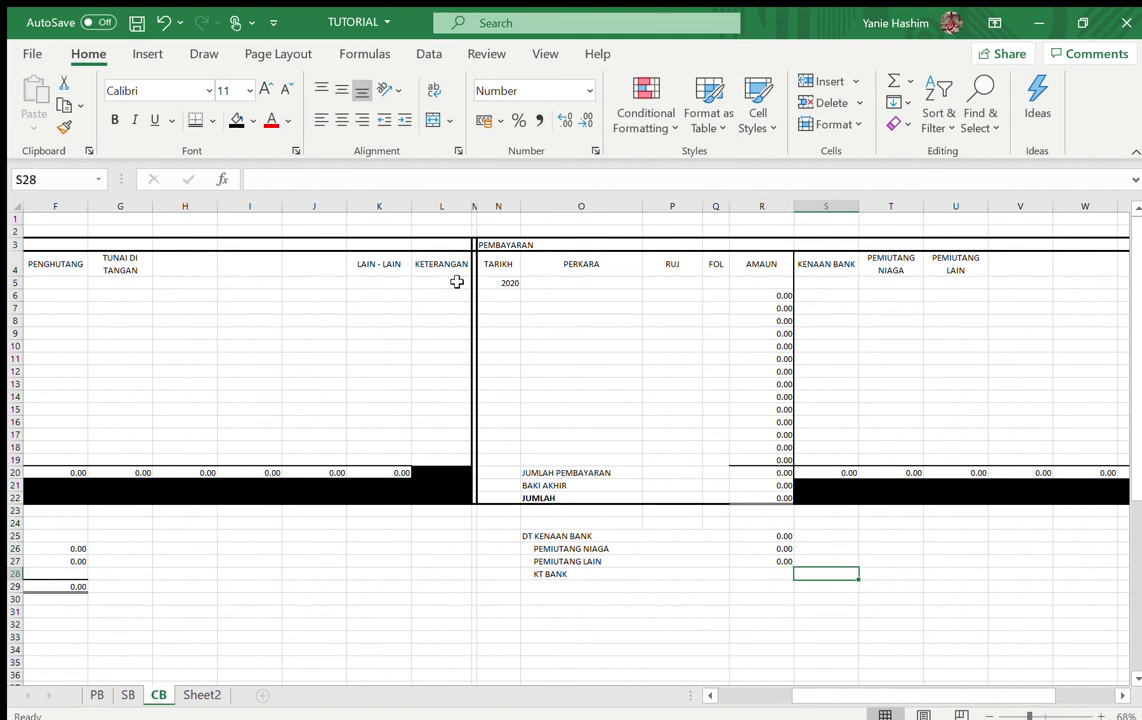
pyautogui.write('=')
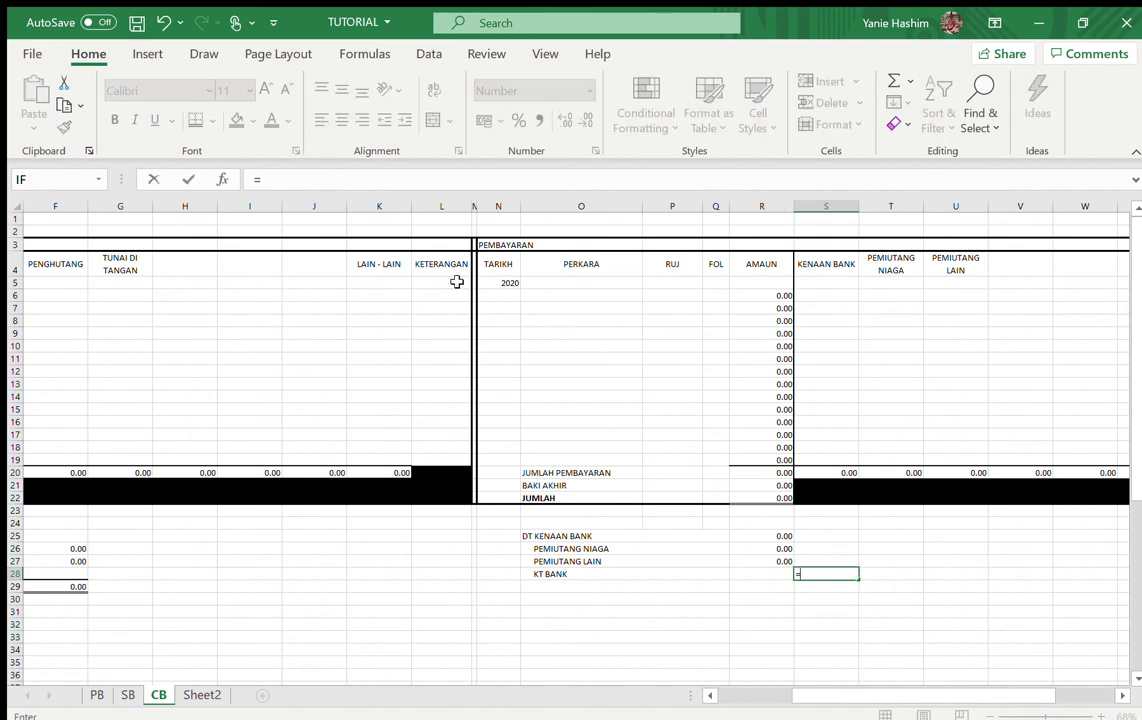
pyautogui.click(762, 472)
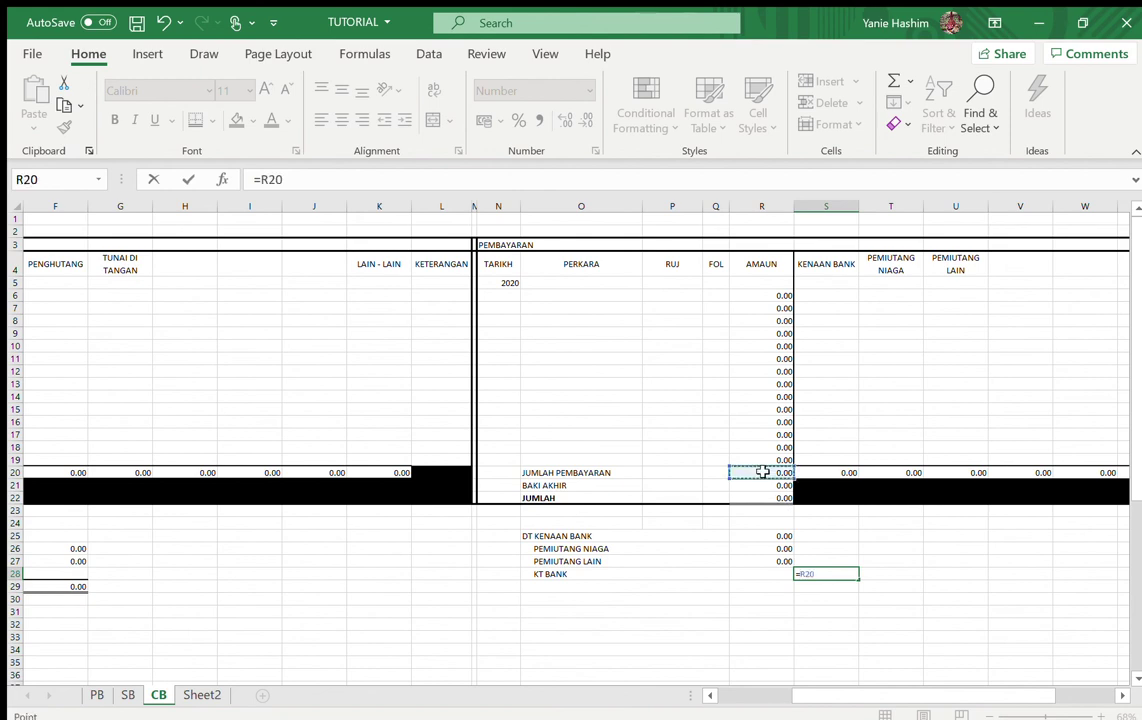
pyautogui.press('Return')
# Give the payments JUMLAH amount in R22 a top and double bottom border.
pyautogui.click(760, 497)
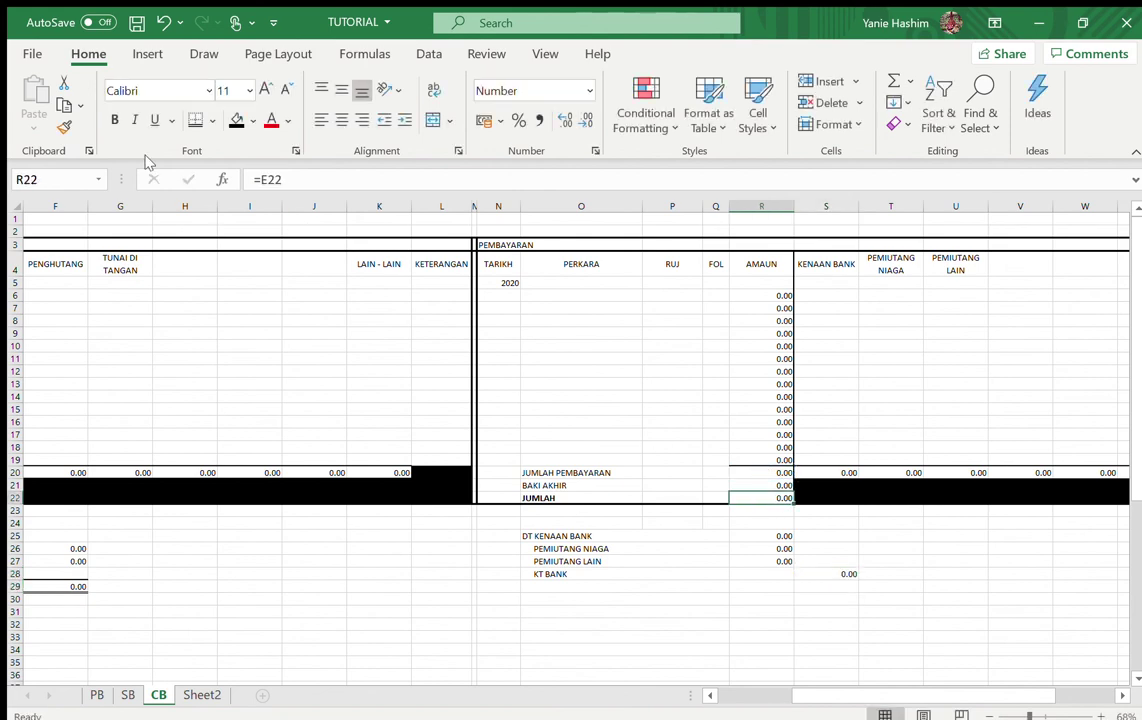
pyautogui.click(195, 120)
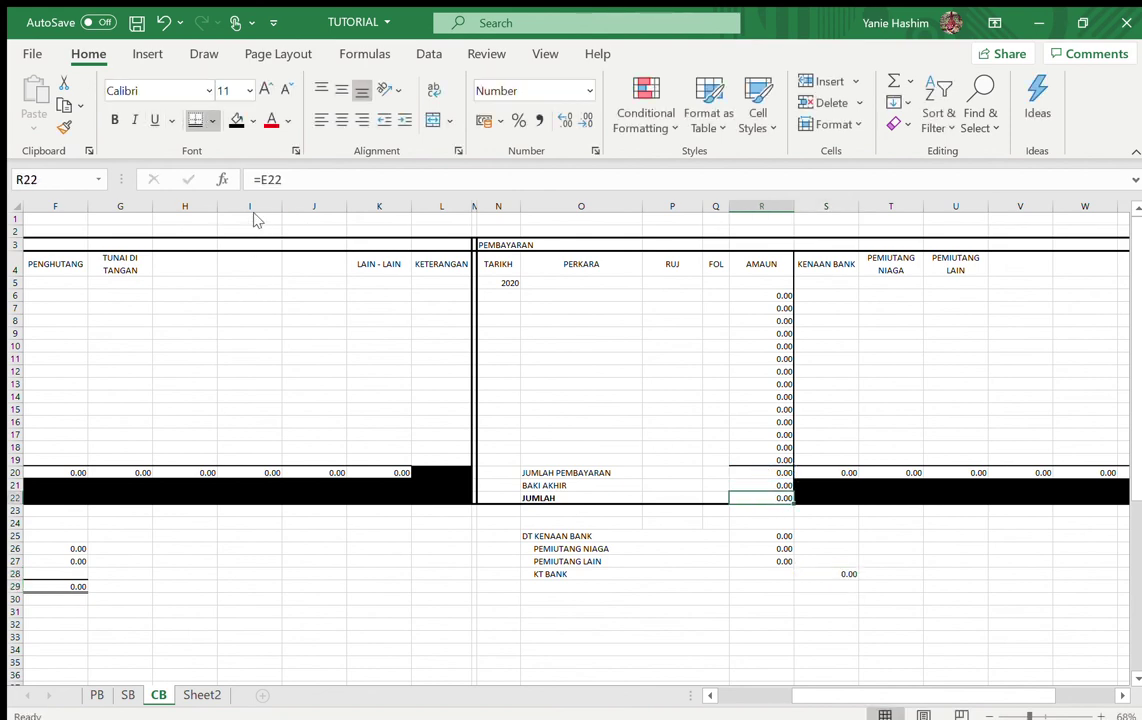
pyautogui.click(826, 650)
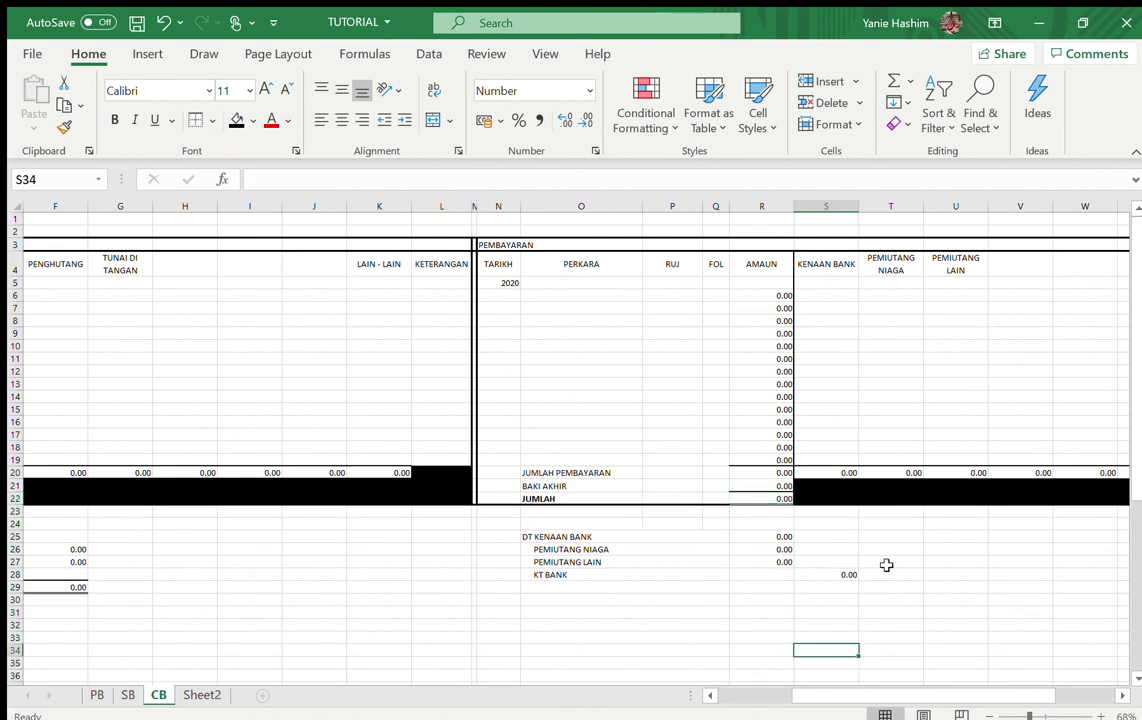
# Enter the payments journal note (PEMBAYARAN PADA BULAN MM'YY) in O30, below the KT BANK label.
pyautogui.click(540, 600)
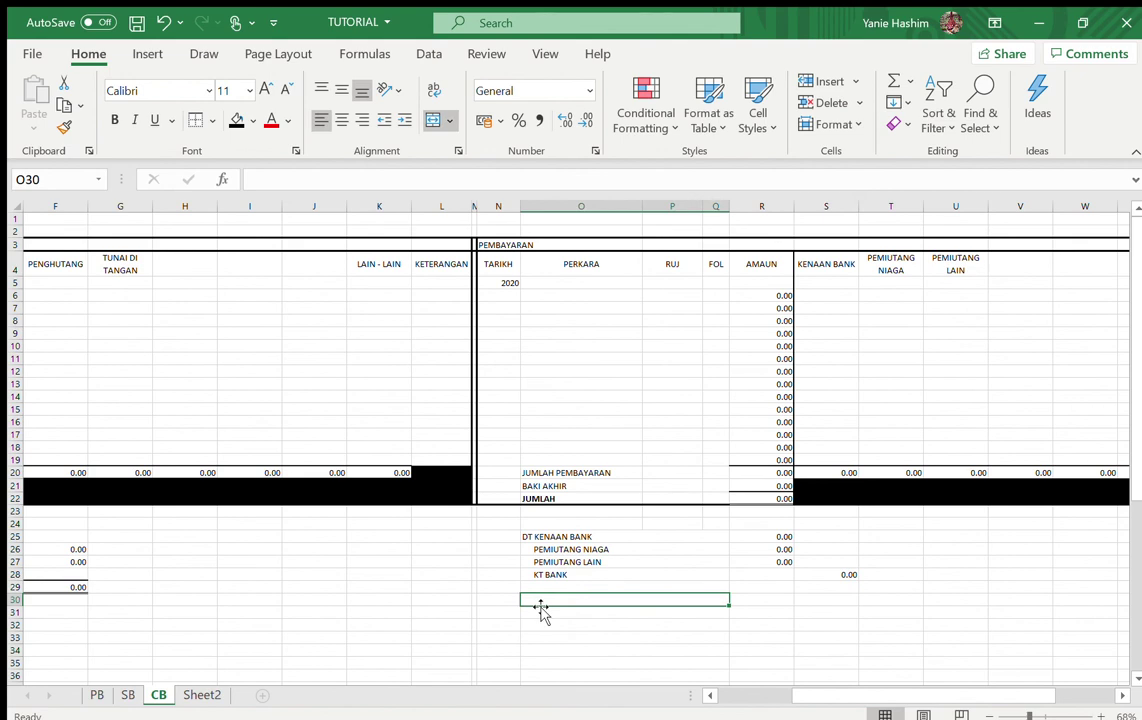
pyautogui.write('(')
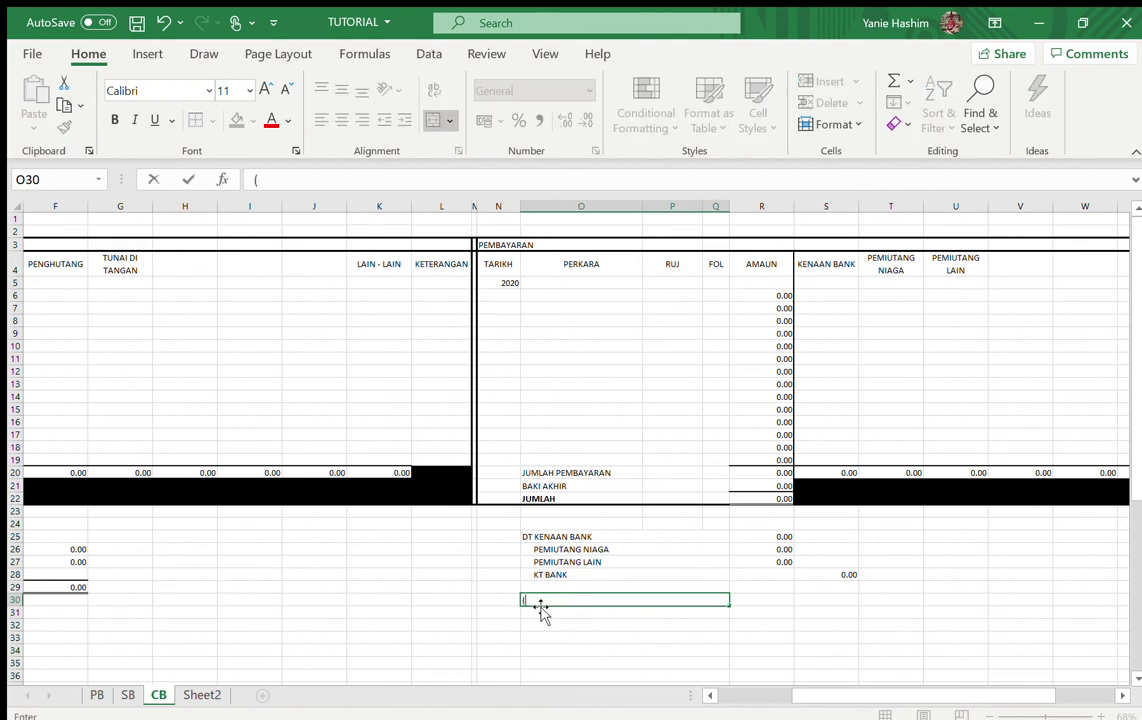
pyautogui.write('JUMLAH PEMBAYARAN')
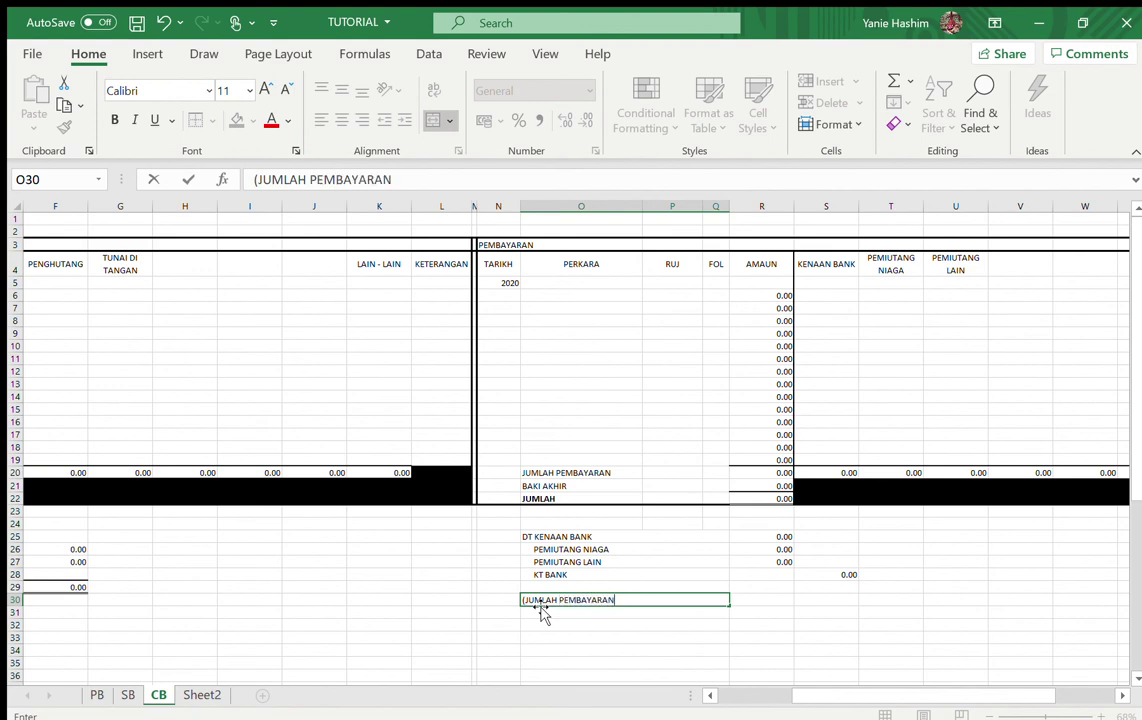
pyautogui.press('BackSpace')
pyautogui.press('BackSpace')
pyautogui.press('BackSpace')
pyautogui.press('BackSpace')
pyautogui.press('BackSpace')
pyautogui.press('BackSpace')
pyautogui.press('BackSpace')
pyautogui.press('BackSpace')
pyautogui.press('BackSpace')
pyautogui.press('BackSpace')
pyautogui.press('BackSpace')
pyautogui.press('BackSpace')
pyautogui.press('BackSpace')
pyautogui.press('BackSpace')
pyautogui.press('BackSpace')
pyautogui.press('BackSpace')
pyautogui.press('BackSpace')
pyautogui.press('BackSpace')
pyautogui.write("PADA BULAN MM'YY")
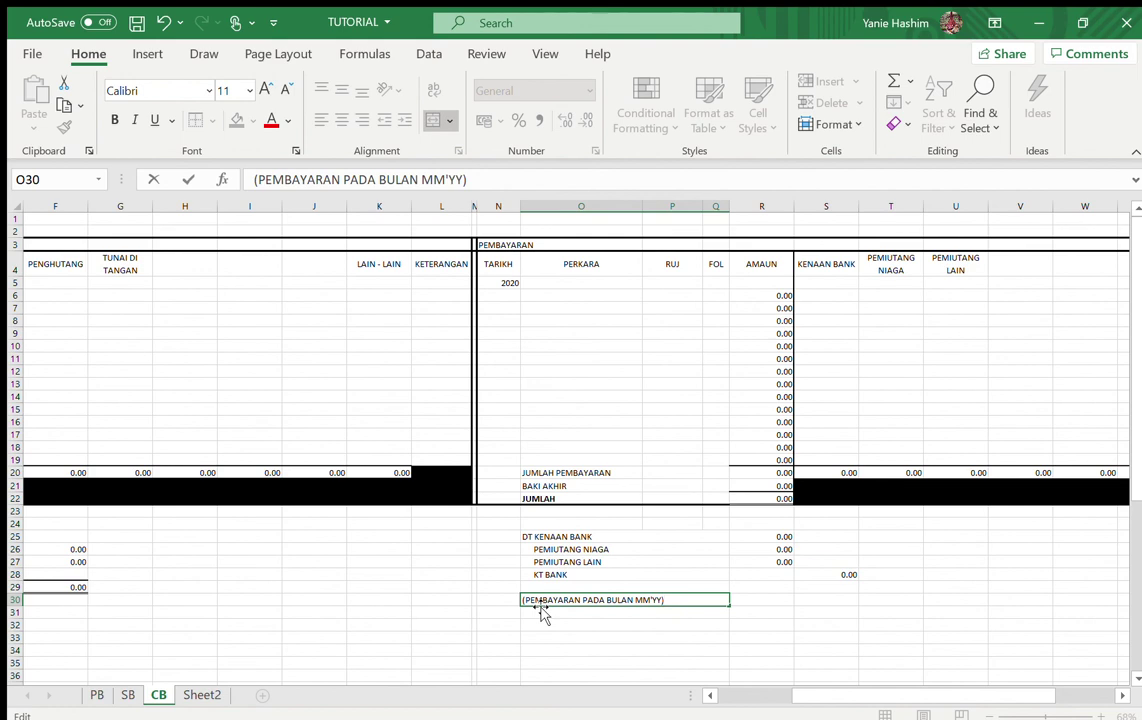
pyautogui.press('Return')
# Total the payments journal debit amounts in R30 with =SUM(R25:R29).
pyautogui.click(541, 606)
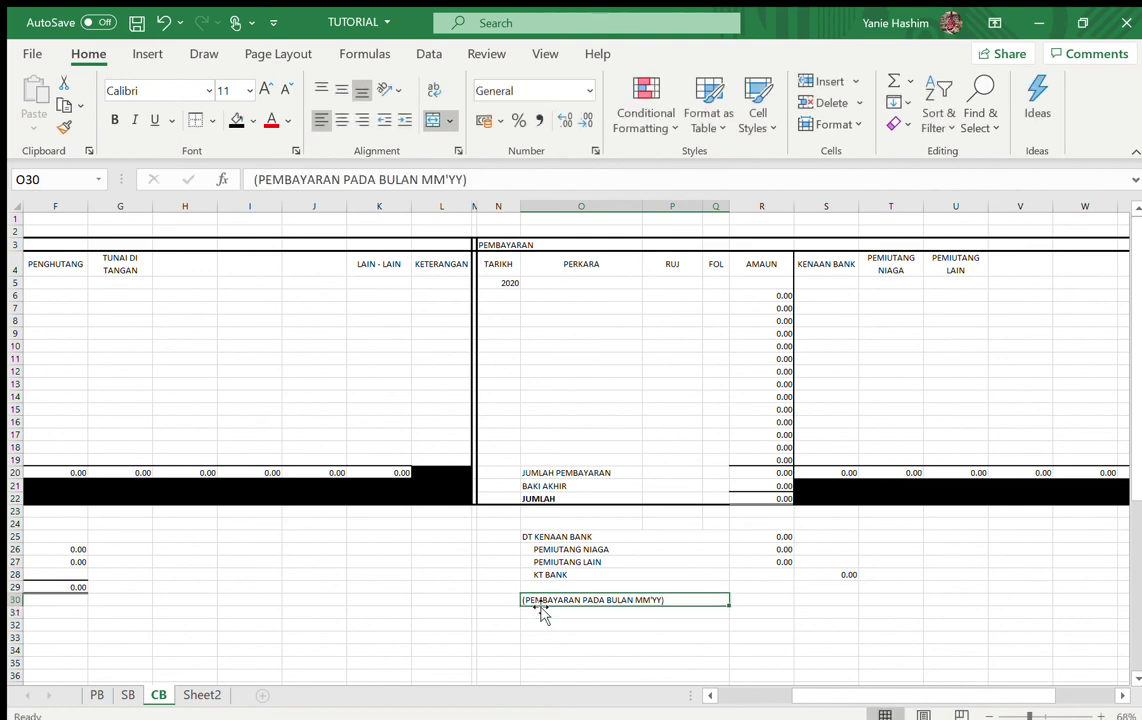
pyautogui.press('Right')
pyautogui.write('=')
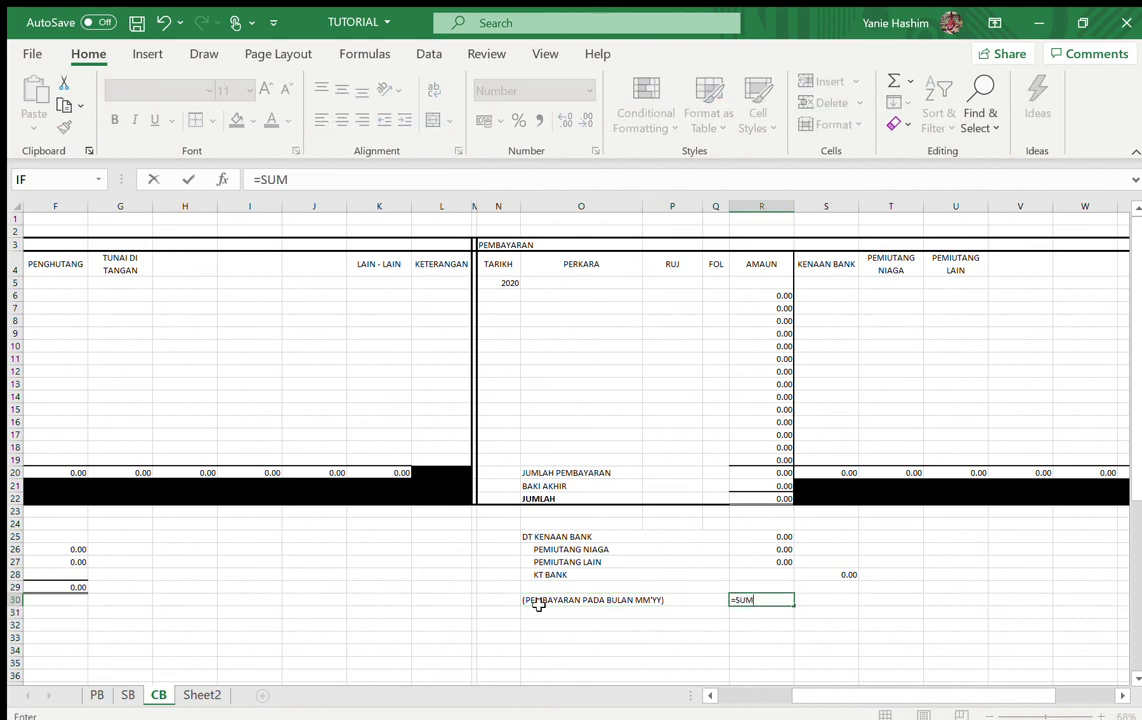
pyautogui.moveTo(765, 531); pyautogui.dragTo(766, 580)
pyautogui.press('Return')
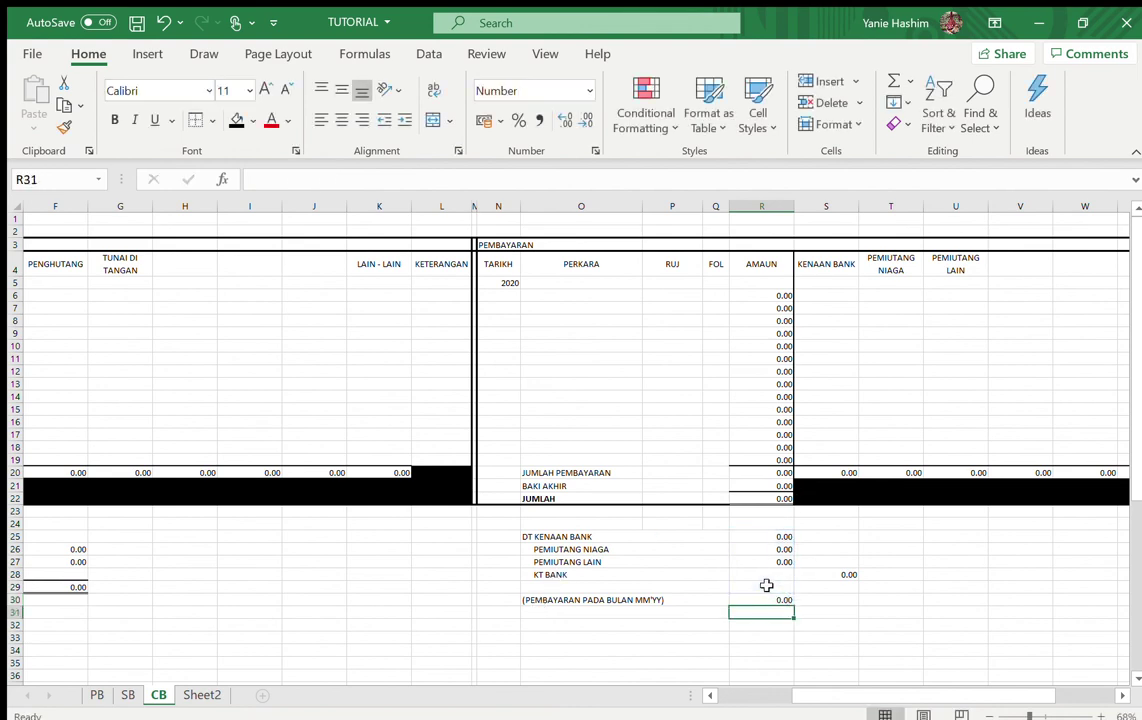
# Extend the R30 total formula to S30 and give both cells a top and double bottom border.
pyautogui.click(764, 599)
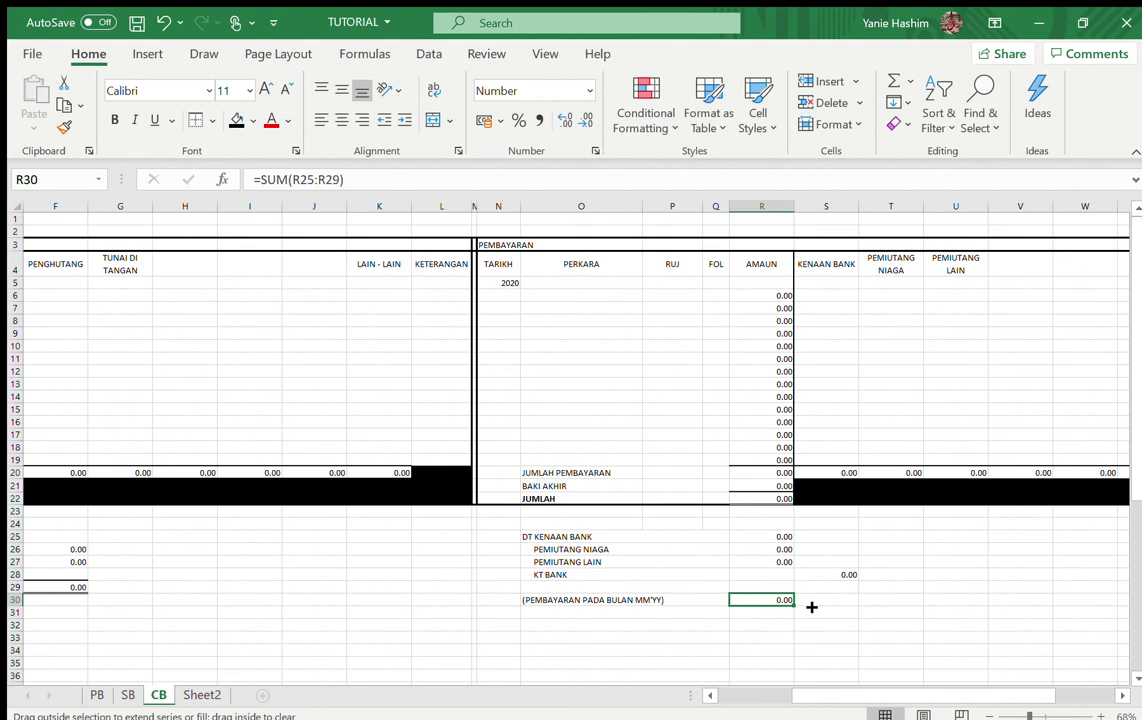
pyautogui.moveTo(820, 606); pyautogui.dragTo(841, 597)
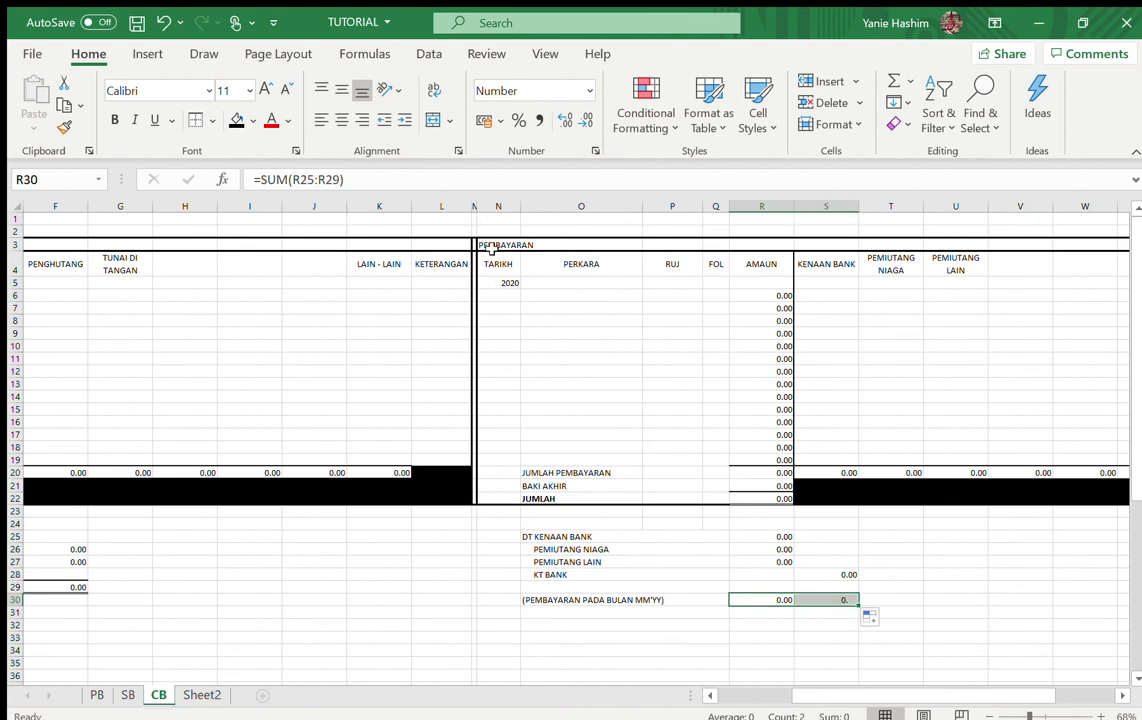
pyautogui.click(194, 120)
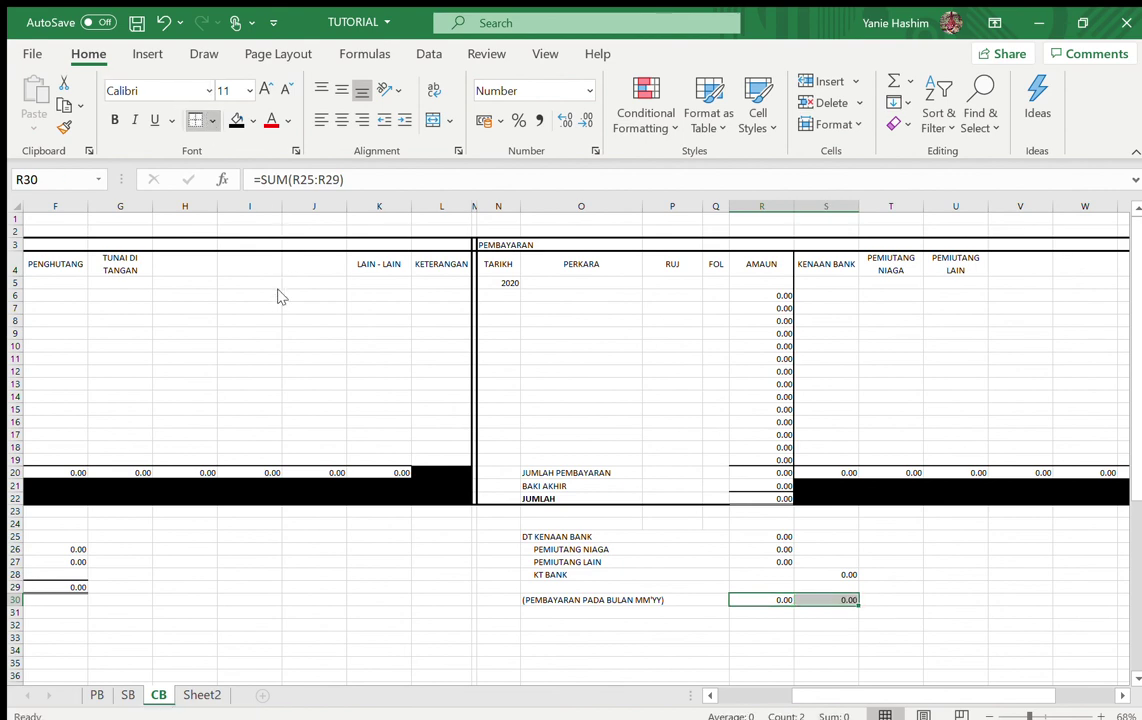
pyautogui.click(681, 624)
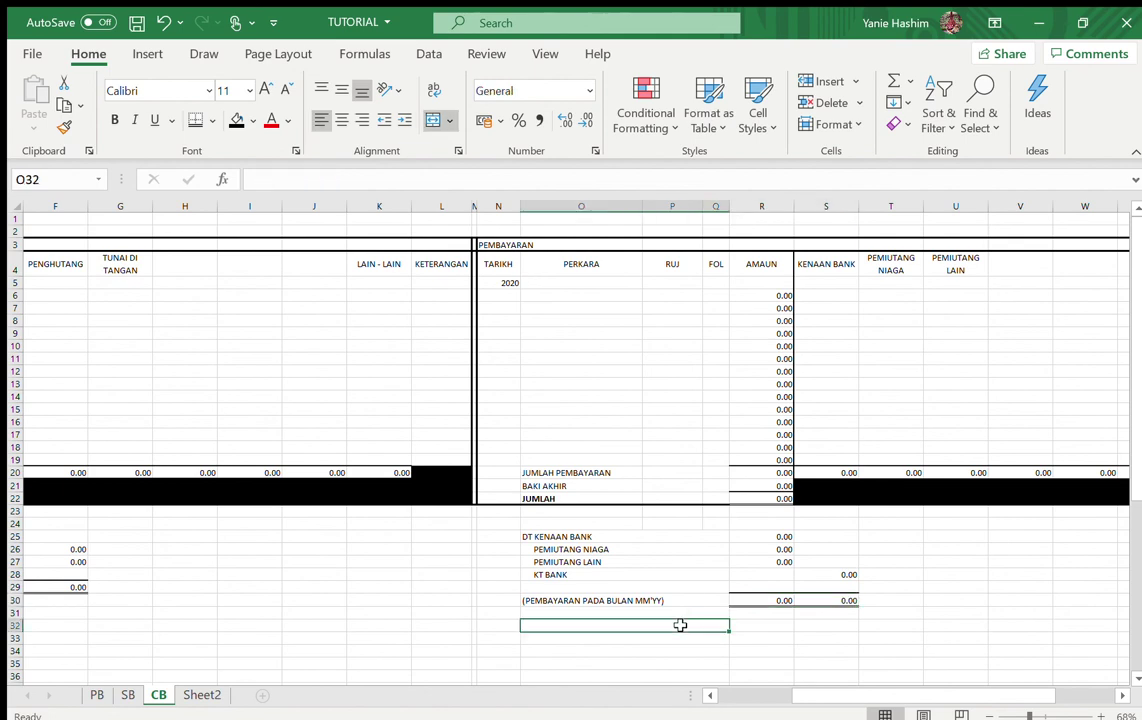
# Try copying the cash book range A1:AA30 from the CB sheet onto Sheet2, then undo the paste.
pyautogui.moveTo(874, 690); pyautogui.dragTo(721, 648)
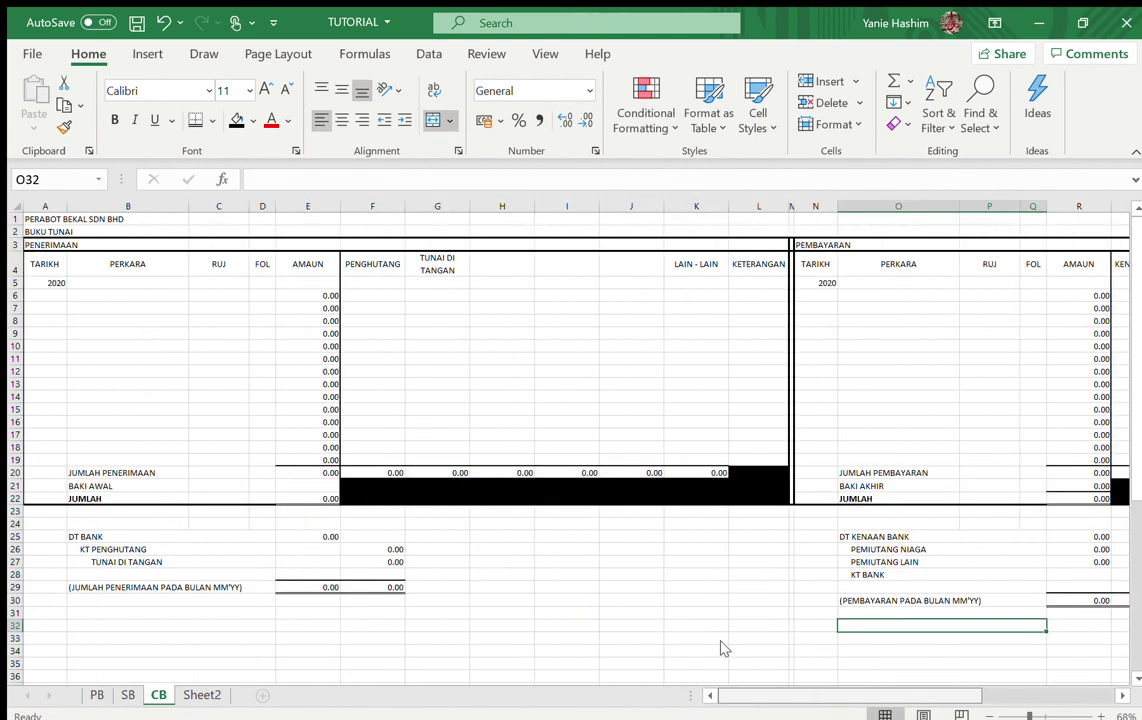
pyautogui.moveTo(36, 220); pyautogui.dragTo(1004, 599)
pyautogui.hotkey('ctrl', 'c')
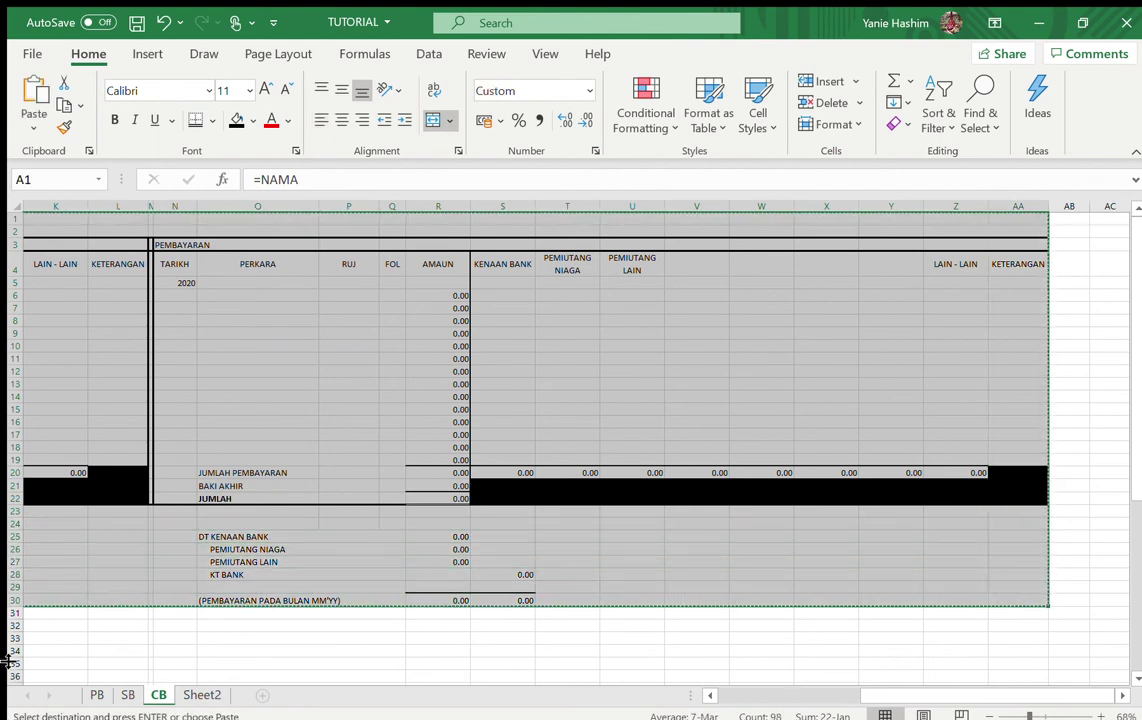
pyautogui.click(204, 696)
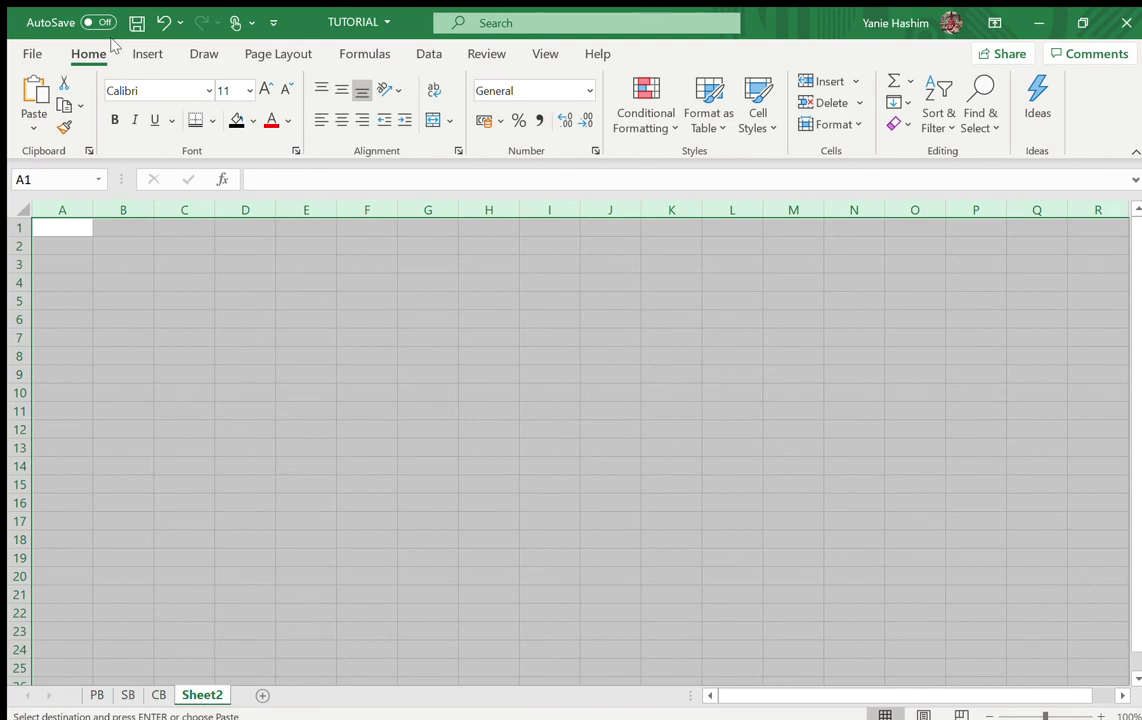
pyautogui.click(83, 218)
pyautogui.hotkey('ctrl', 'v')
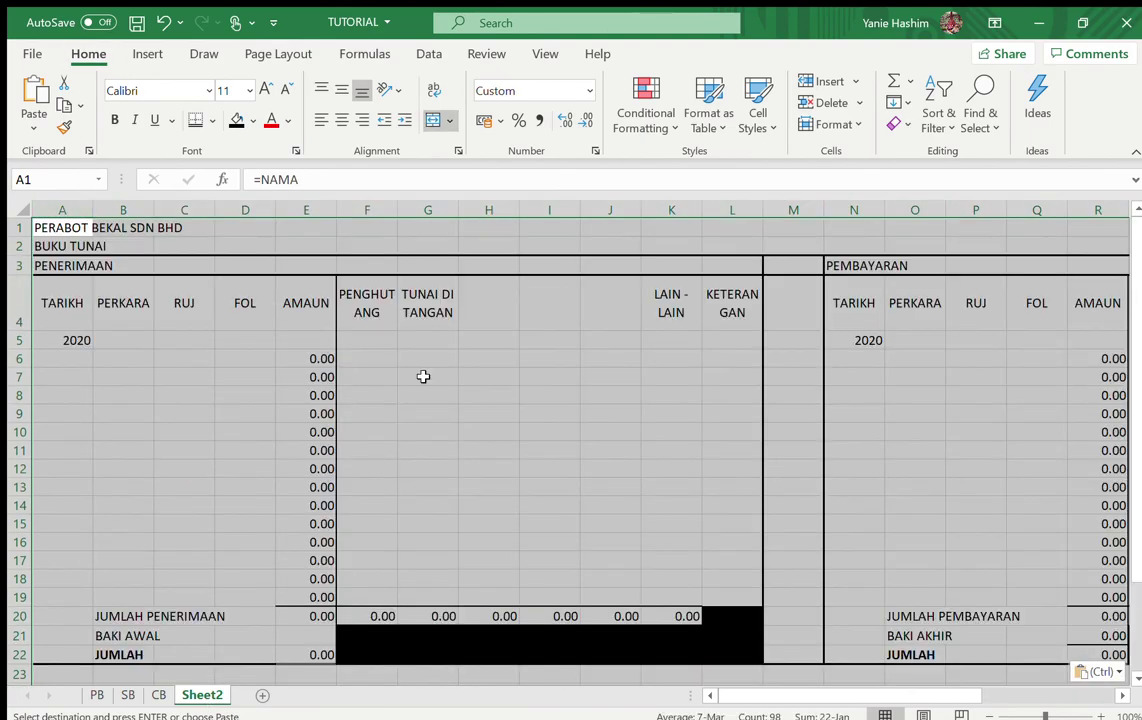
pyautogui.click(428, 470)
pyautogui.scroll(-5, 745, 688)
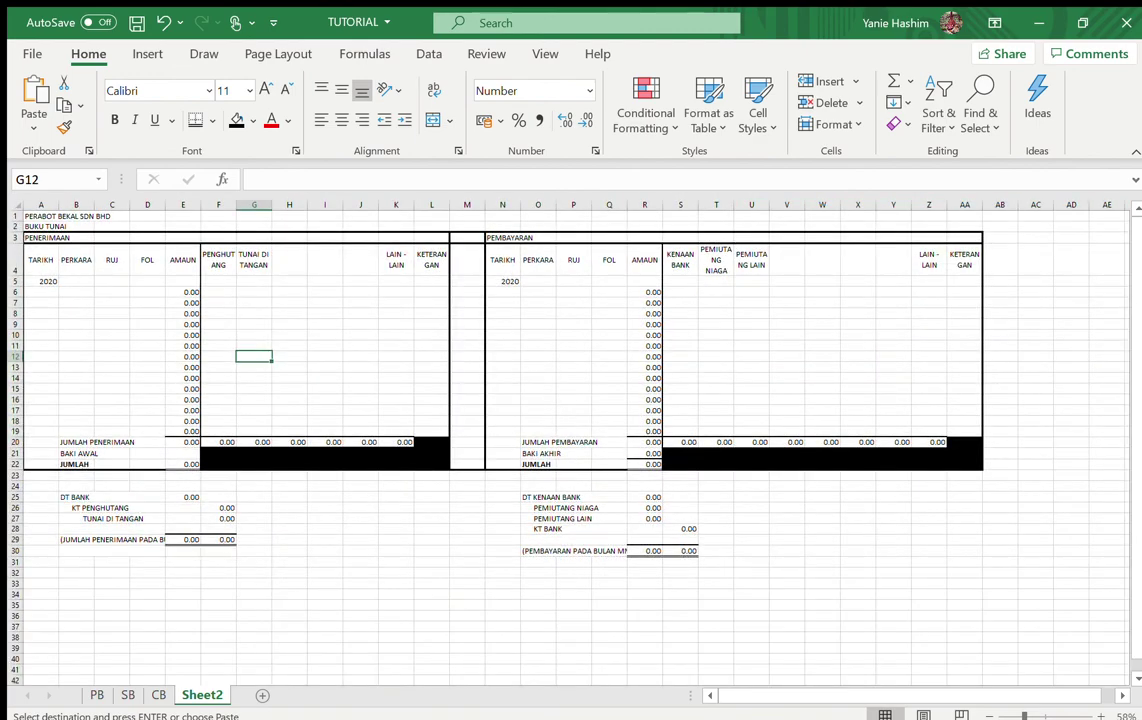
pyautogui.scroll(5, 833, 588)
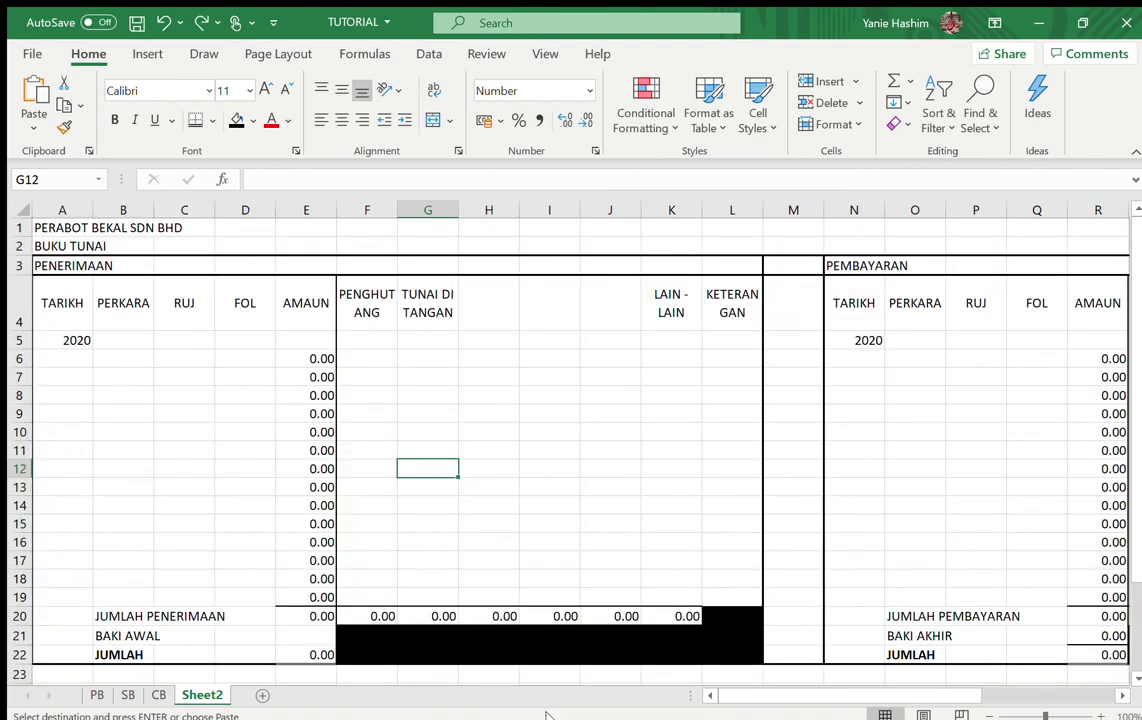
pyautogui.hotkey('ctrl', 'z')
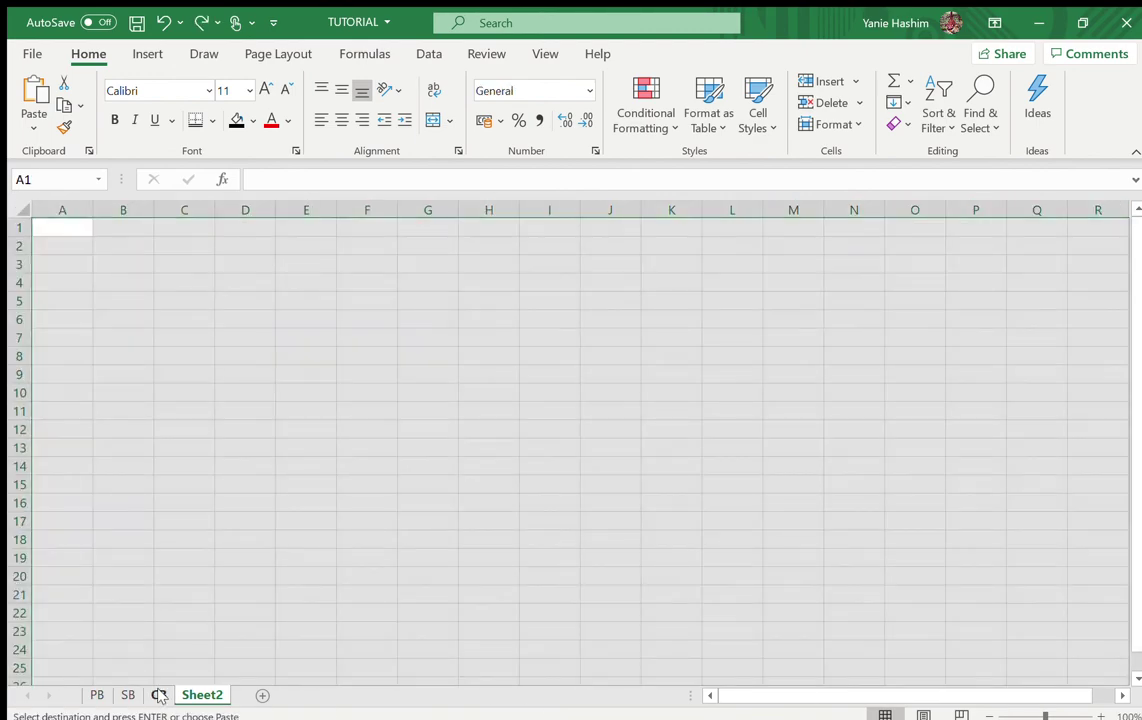
# Copy the entire CB sheet, including its column widths, onto Sheet2 starting at A1.
pyautogui.click(158, 694)
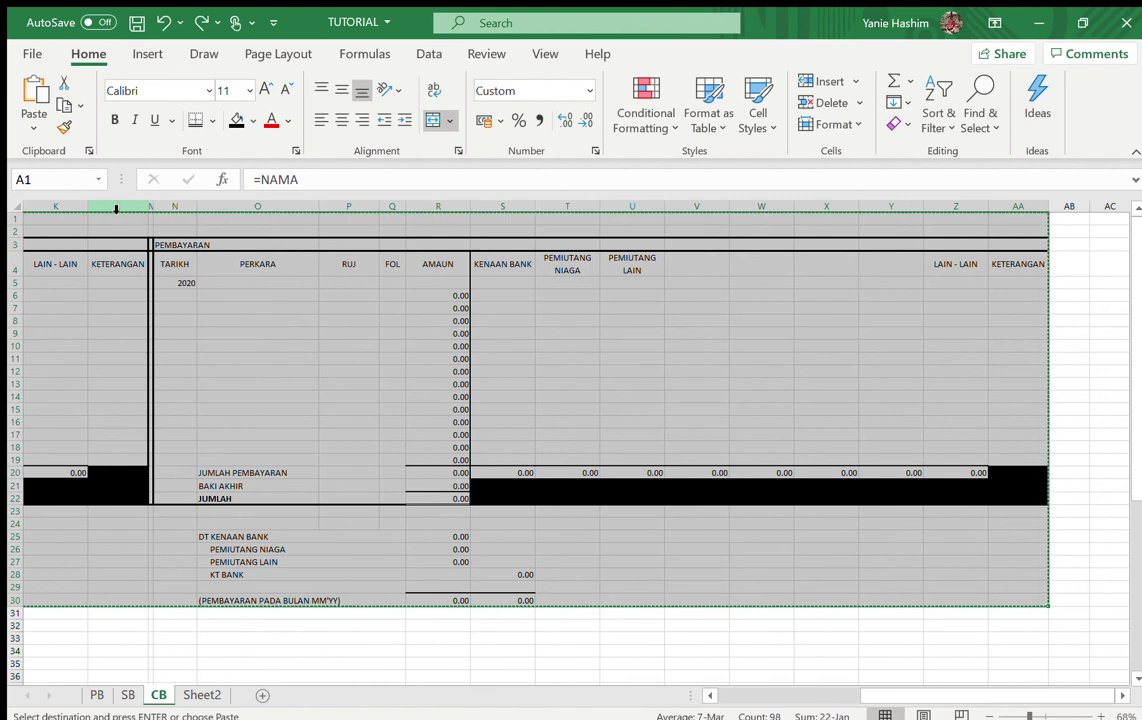
pyautogui.click(56, 203)
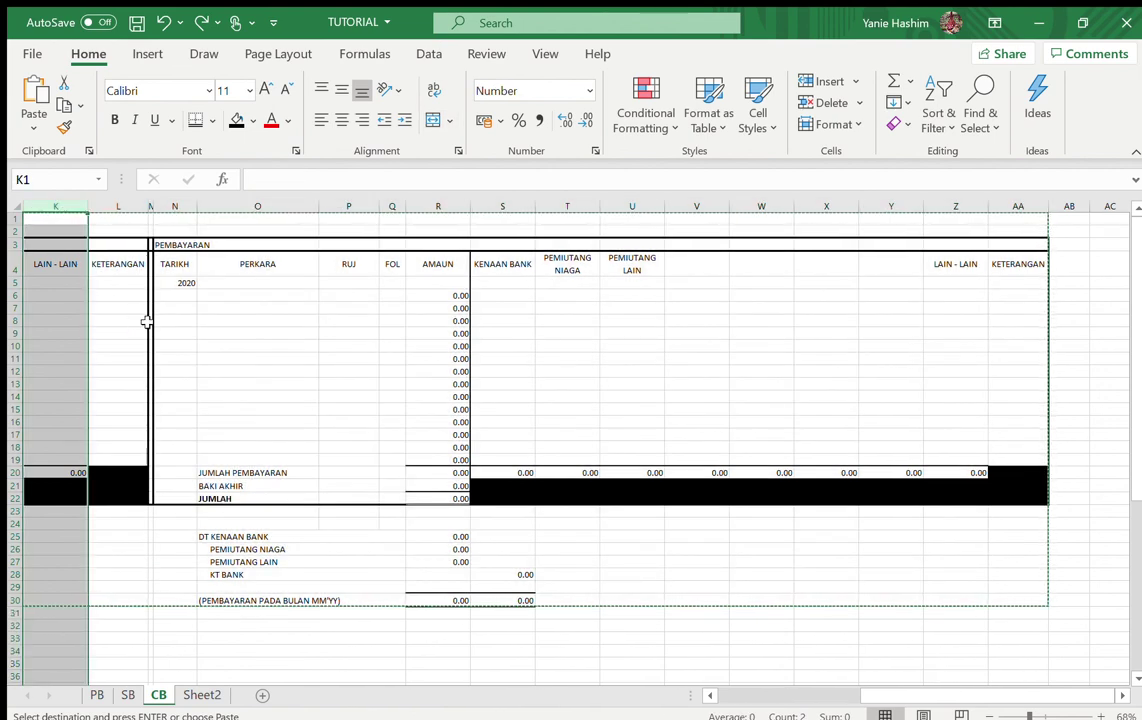
pyautogui.hotkey('ctrl', 'a')
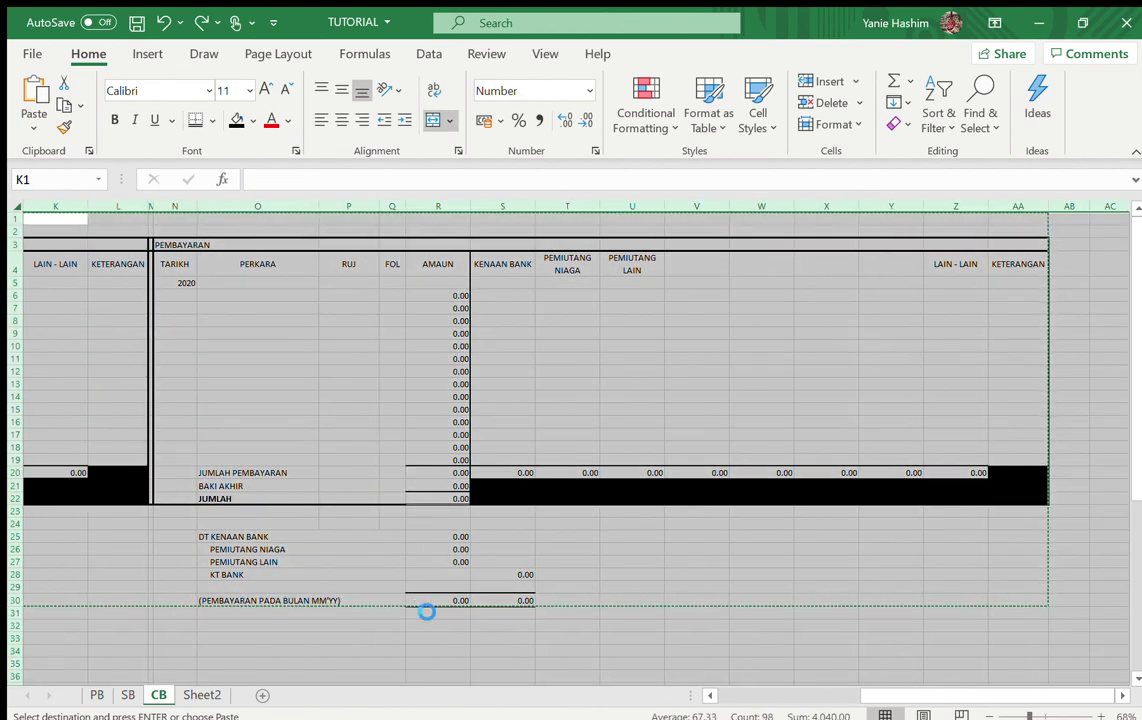
pyautogui.click(201, 694)
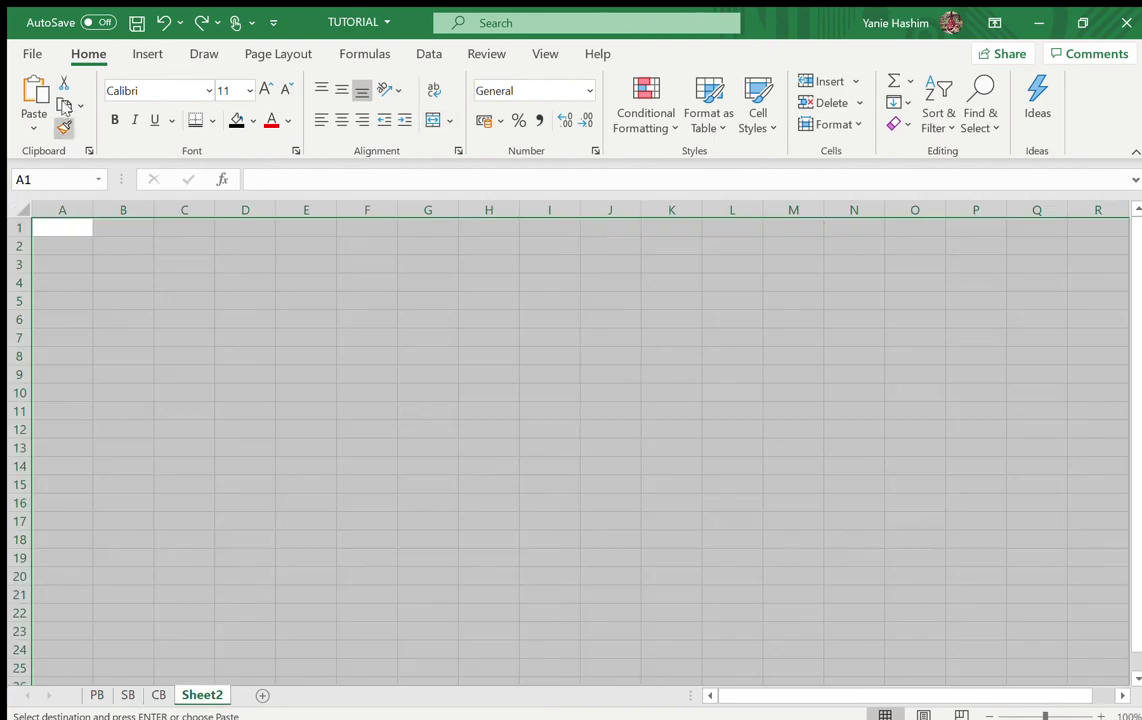
pyautogui.click(64, 210)
pyautogui.hotkey('ctrl', 'v')
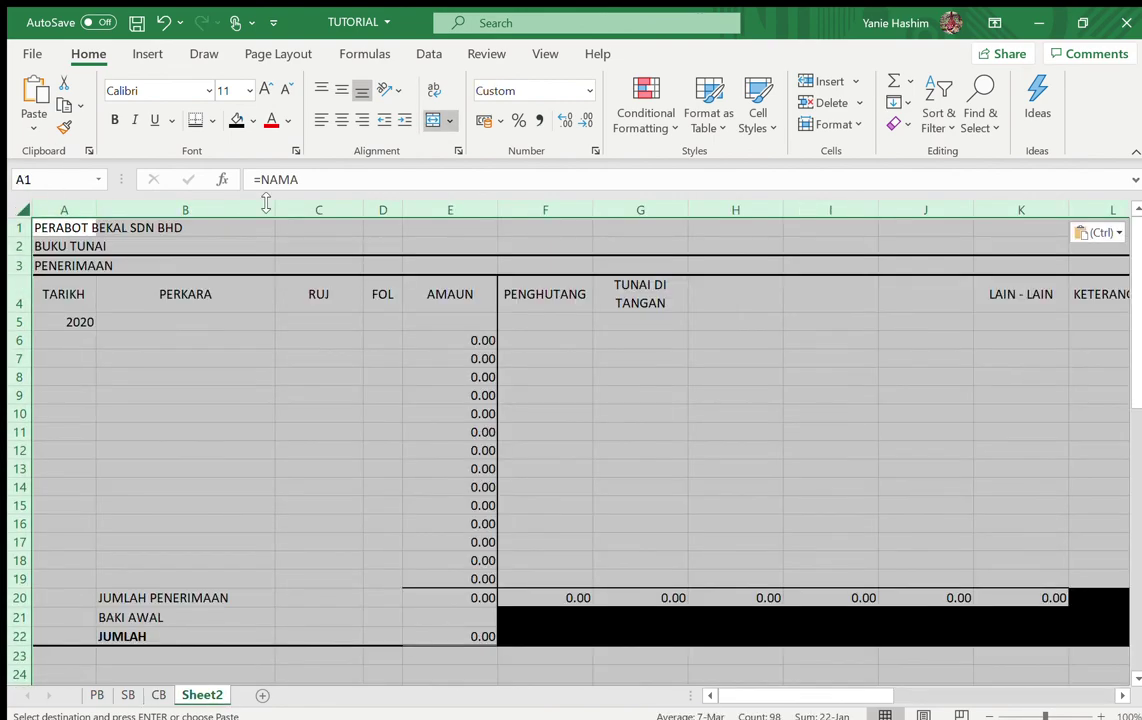
# On Sheet2, change the first payments AMAUN formula in R6 to =SUM(T6:Z6), leaving out the KENAAN BANK column.
pyautogui.click(566, 413)
pyautogui.scroll(-3, 1040, 326)
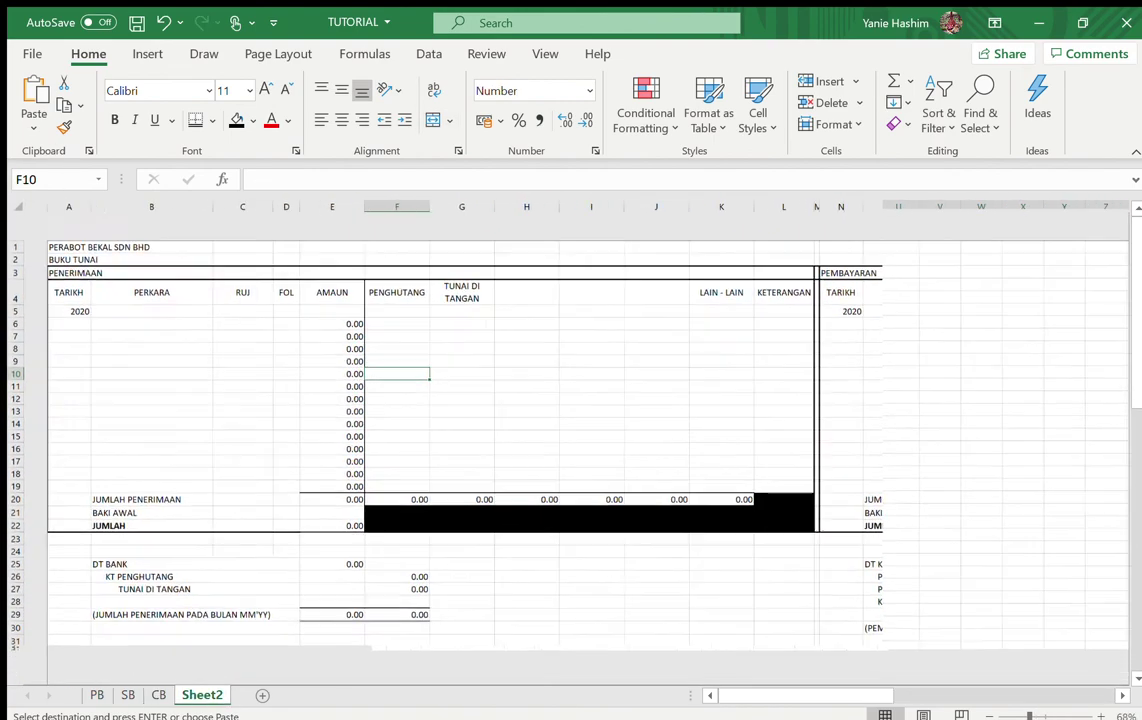
pyautogui.hscroll(6, 1040, 326)
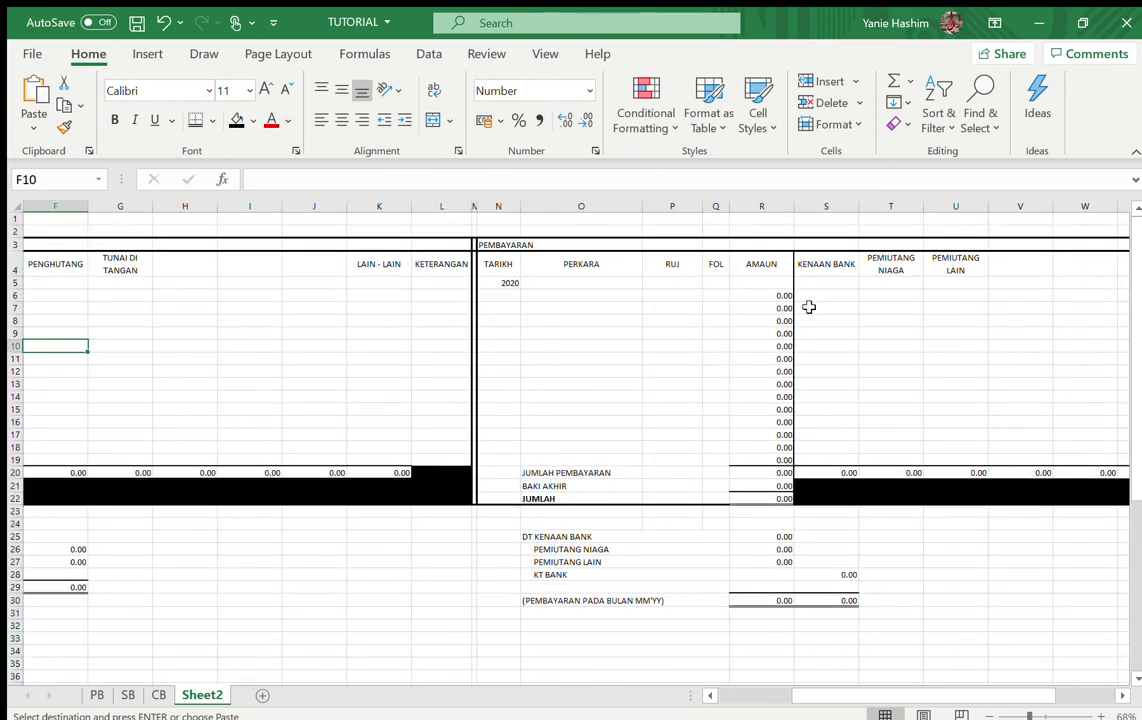
pyautogui.click(784, 296)
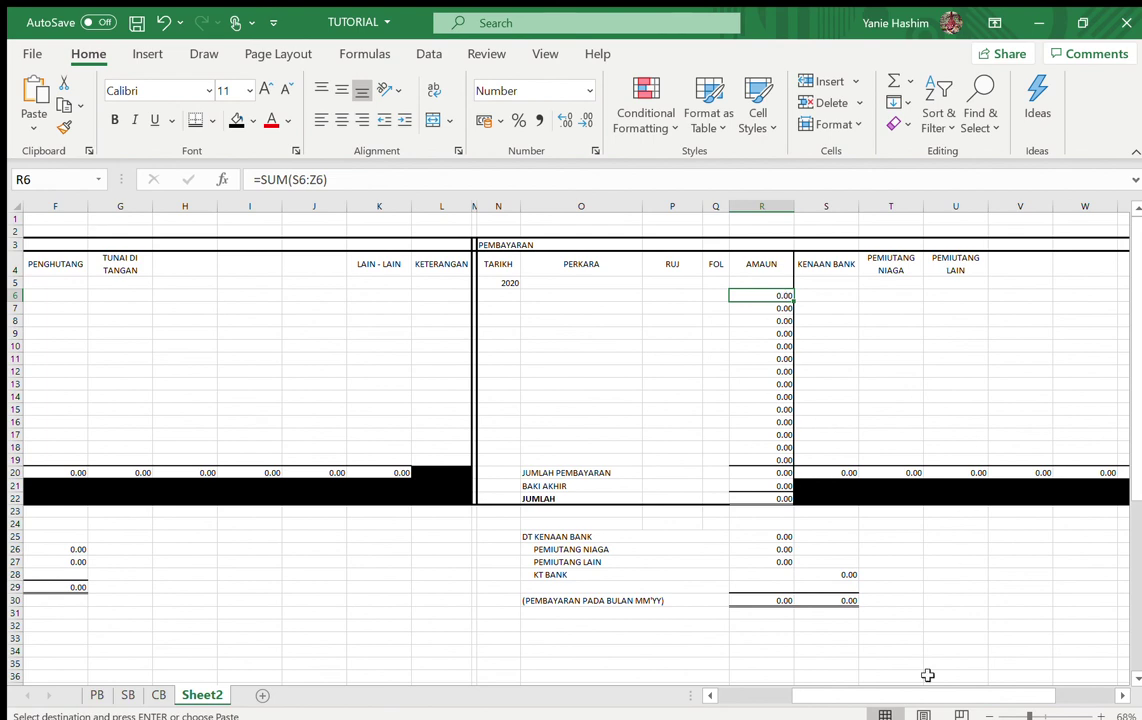
pyautogui.moveTo(913, 691); pyautogui.dragTo(952, 695)
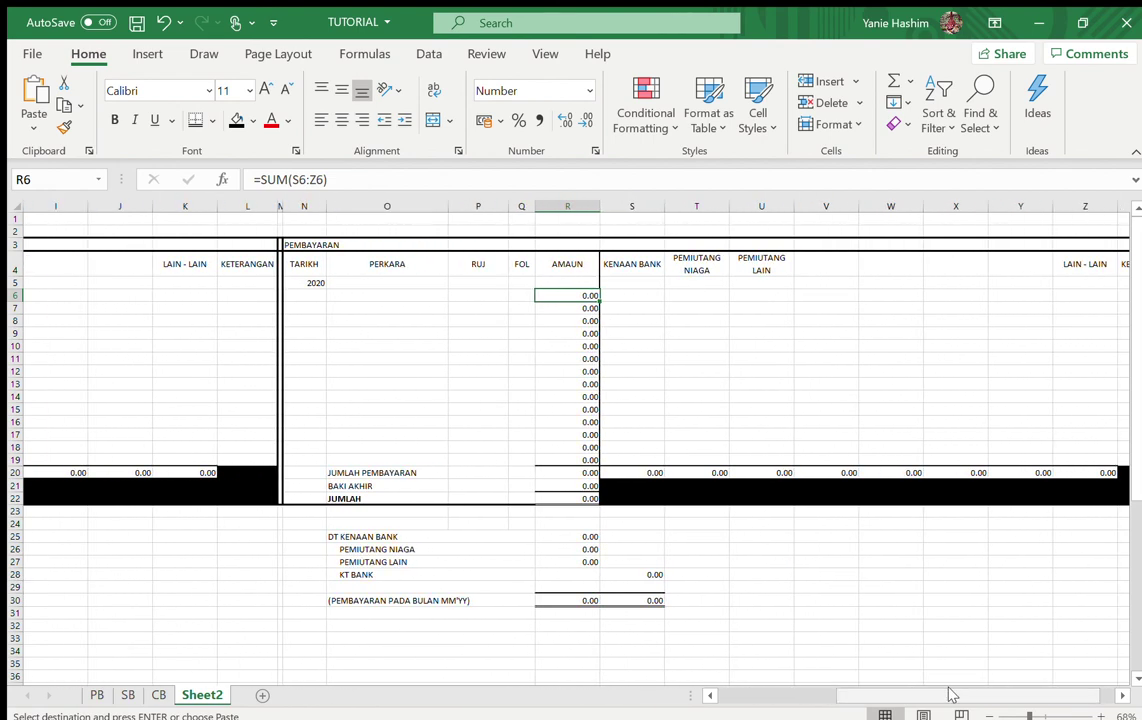
pyautogui.write('=SUM(')
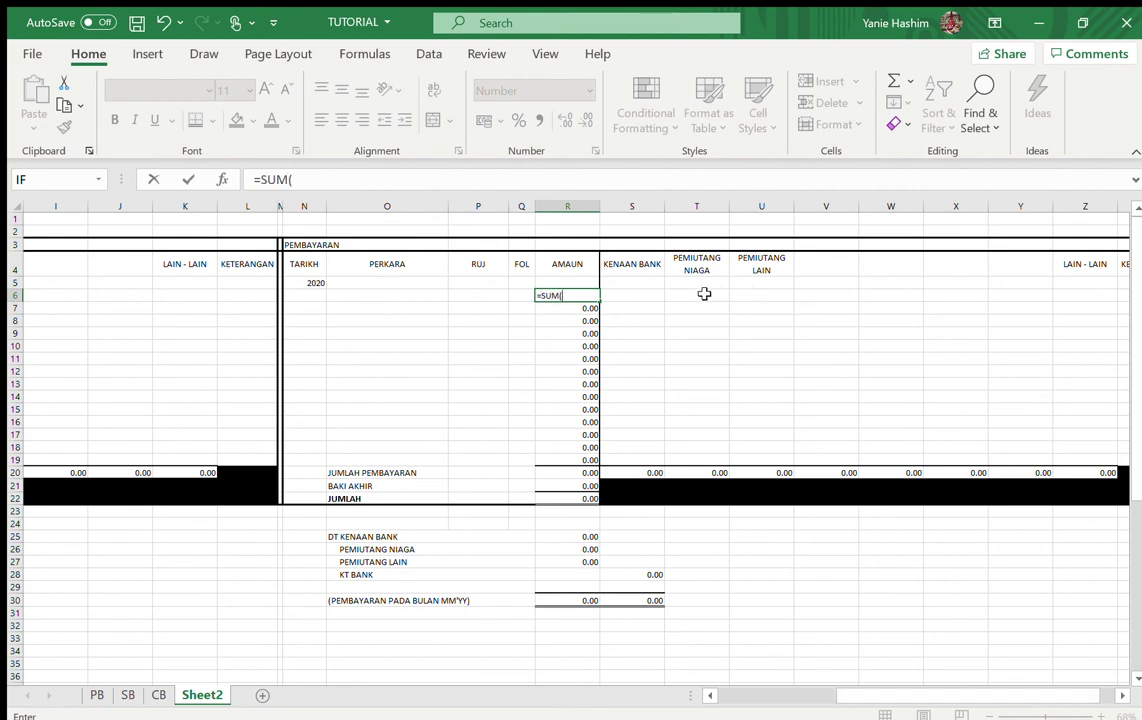
pyautogui.moveTo(686, 293); pyautogui.dragTo(1076, 291)
pyautogui.press('Return')
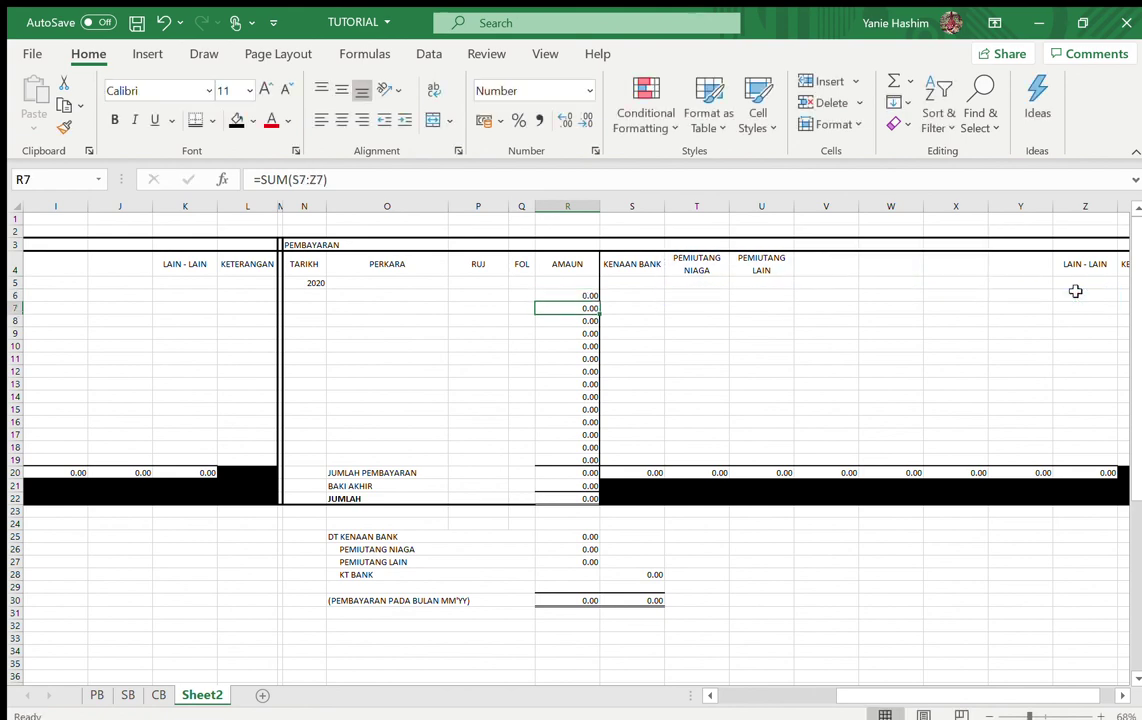
# Fill the R6 formula down through R18 and clear the AMAUN formula in R19.
pyautogui.click(585, 295)
pyautogui.moveTo(601, 298); pyautogui.dragTo(604, 455)
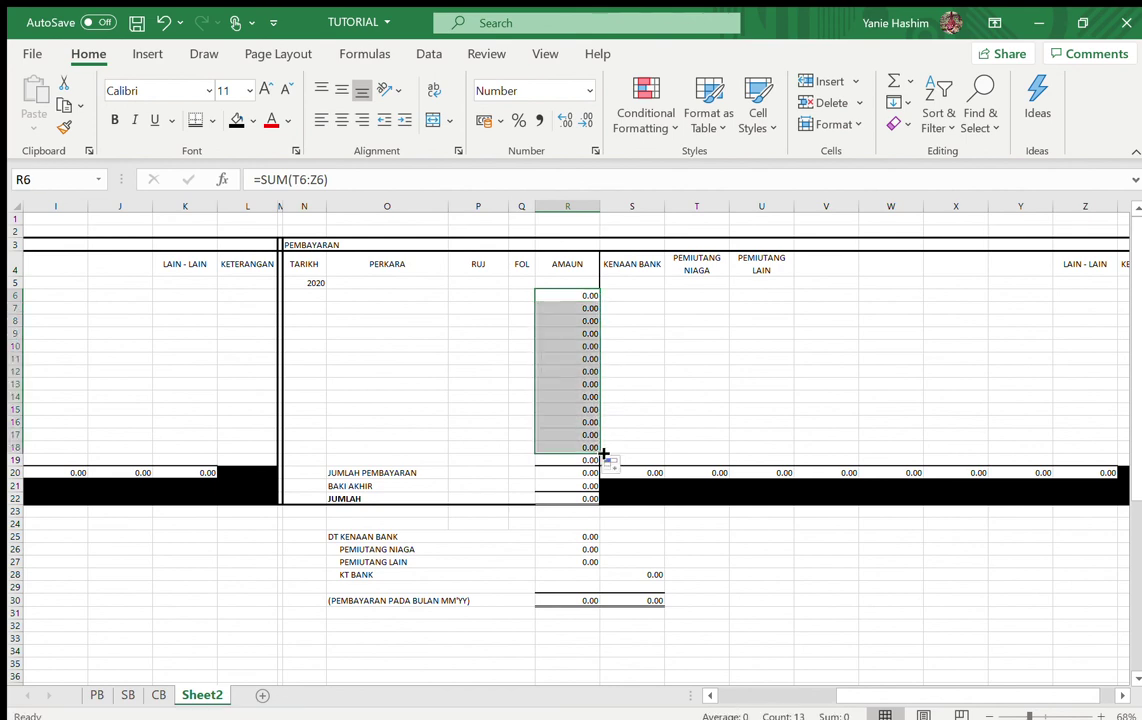
pyautogui.click(592, 459)
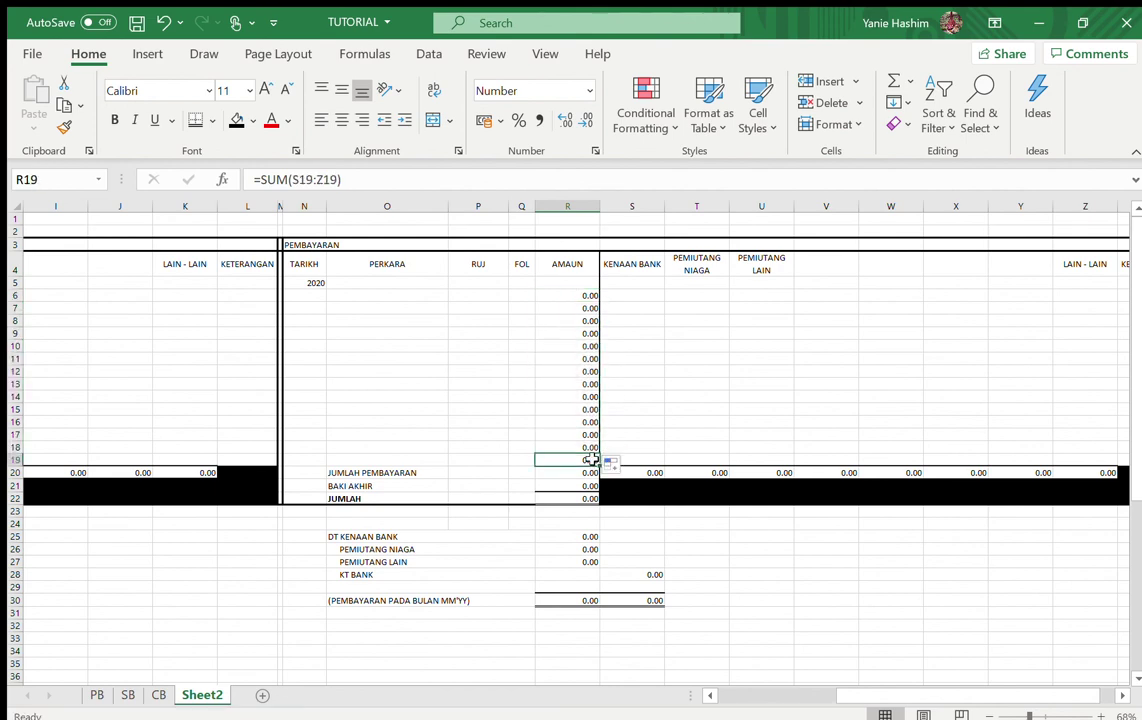
pyautogui.press('Delete')
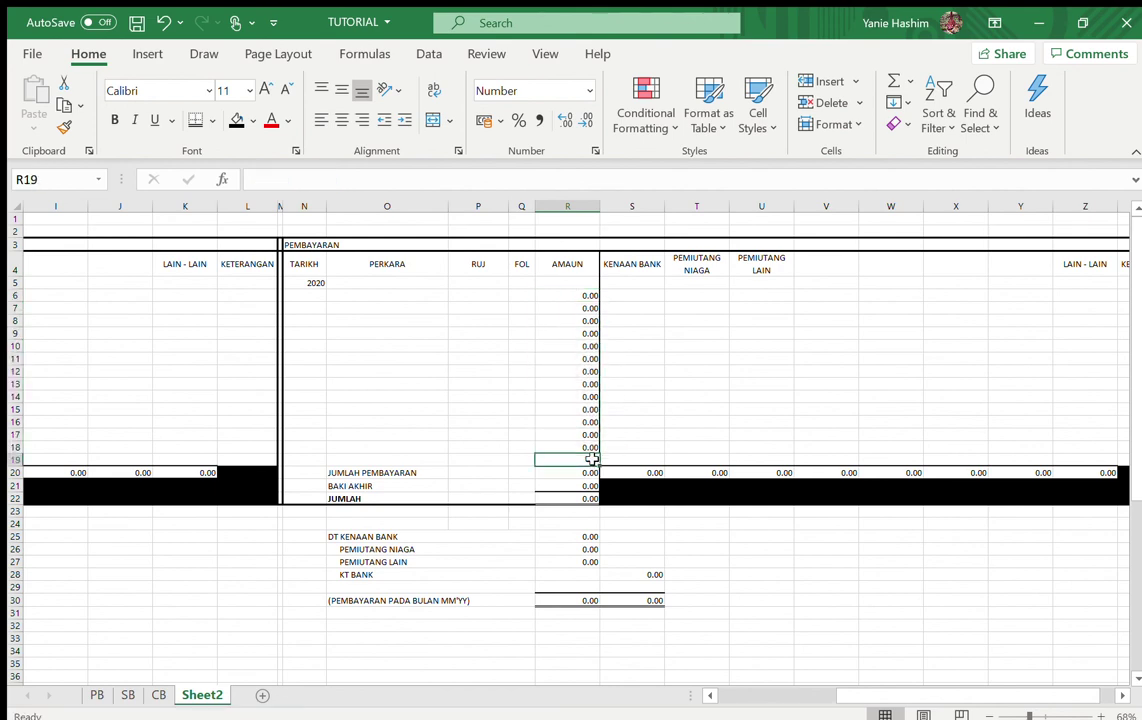
# Enter the label KENAAN BANK in O19, directly above JUMLAH PEMBAYARAN.
pyautogui.click(359, 458)
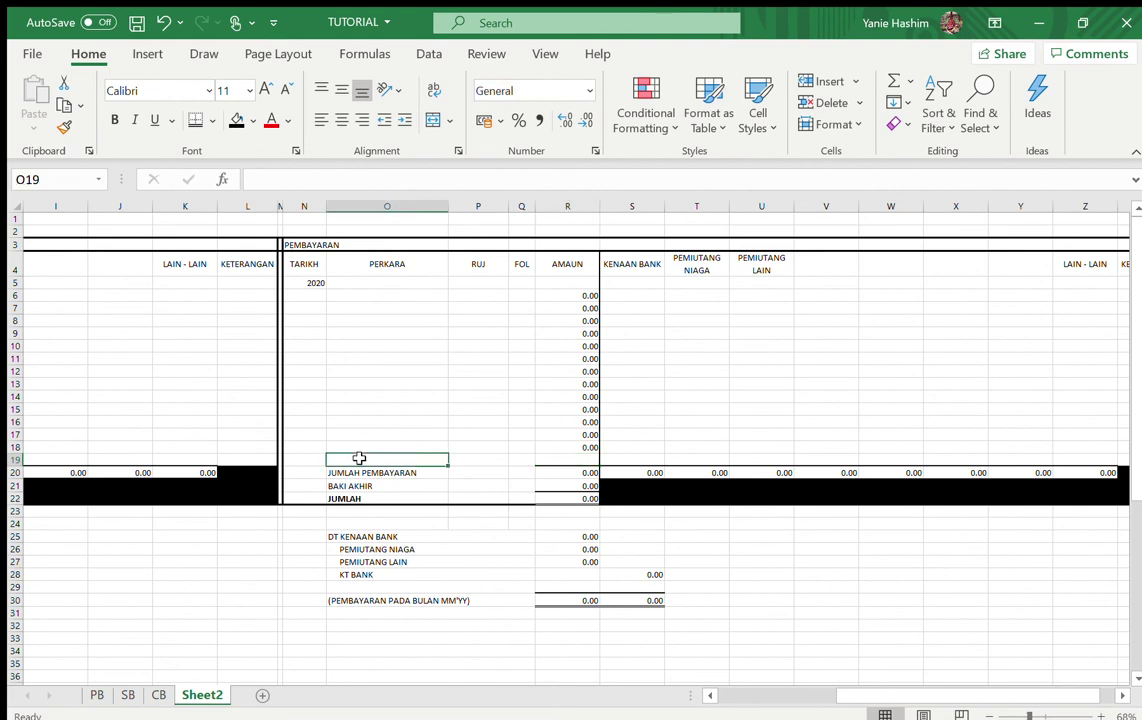
pyautogui.write('KENAA')
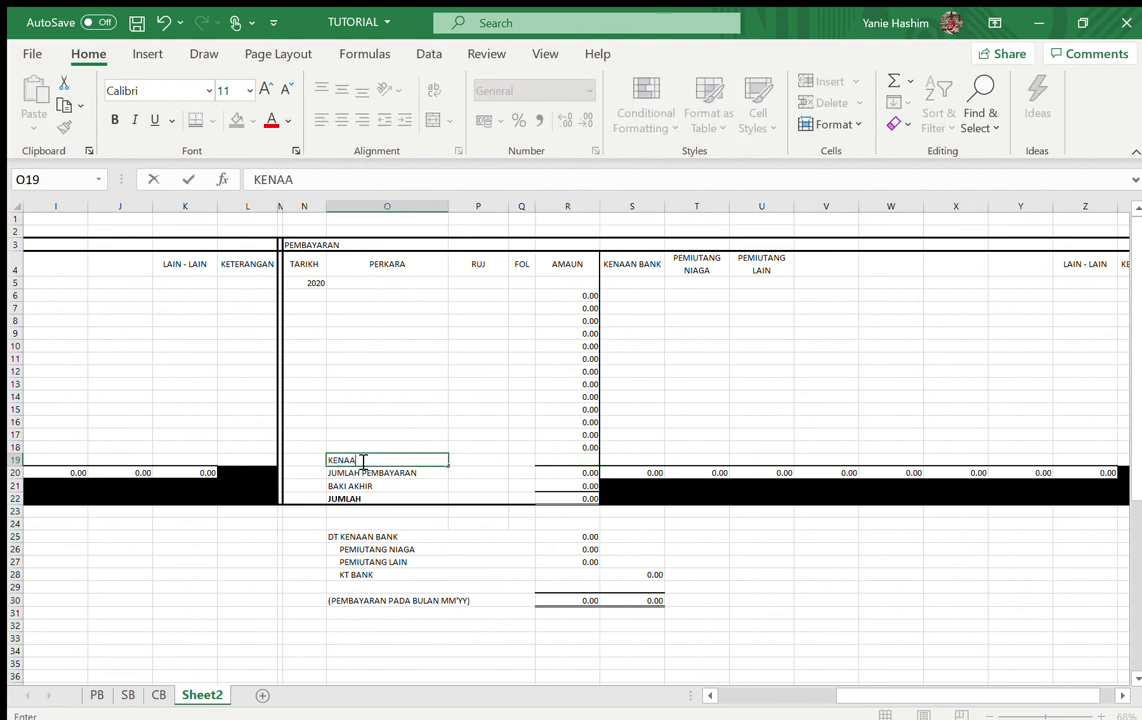
pyautogui.write('N BANK')
pyautogui.click(576, 458)
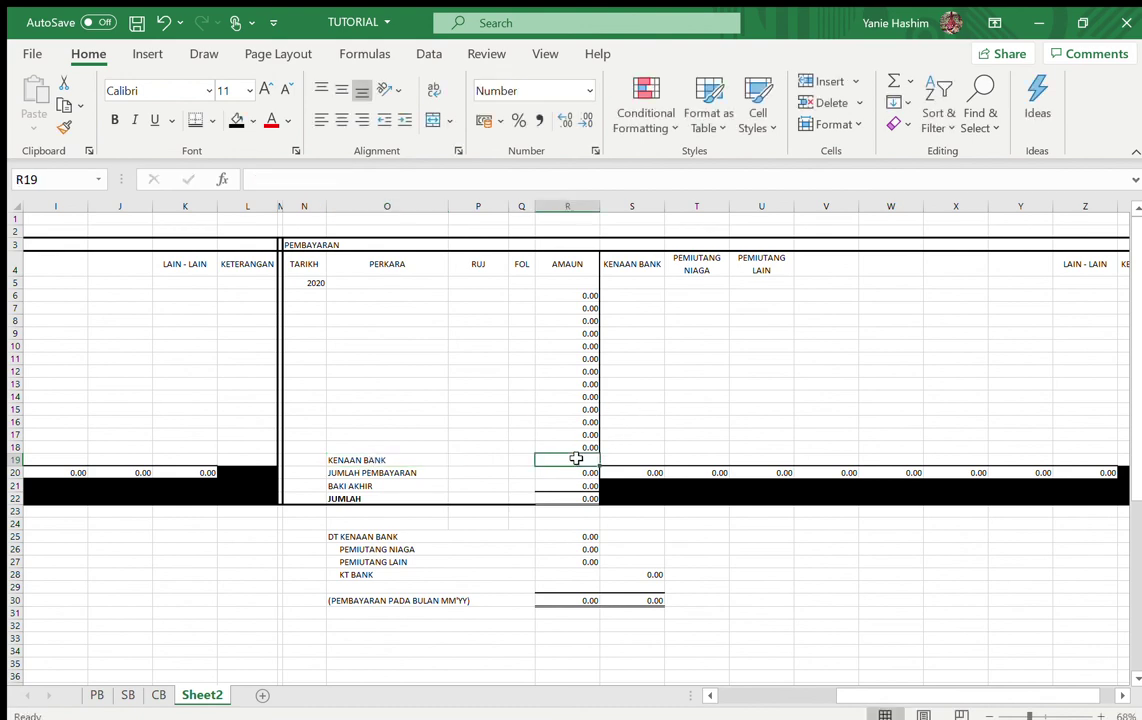
# Link the KENAAN BANK amount in R19 to its column total with the formula =S20.
pyautogui.write('=')
pyautogui.click(652, 472)
pyautogui.press('Return')
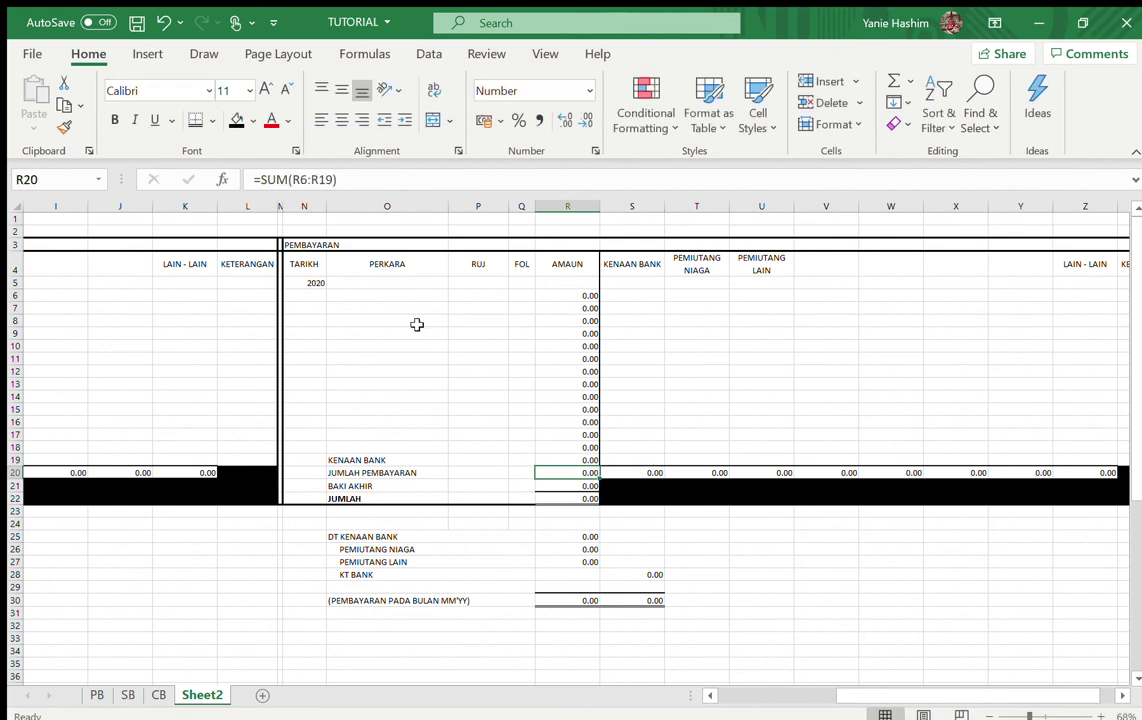
# Add top and bottom borders to O20:Q21 on Sheet2, around the JUMLAH PEMBAYARAN and BAKI AKHIR labels.
pyautogui.moveTo(344, 472); pyautogui.dragTo(521, 488)
pyautogui.click(196, 119)
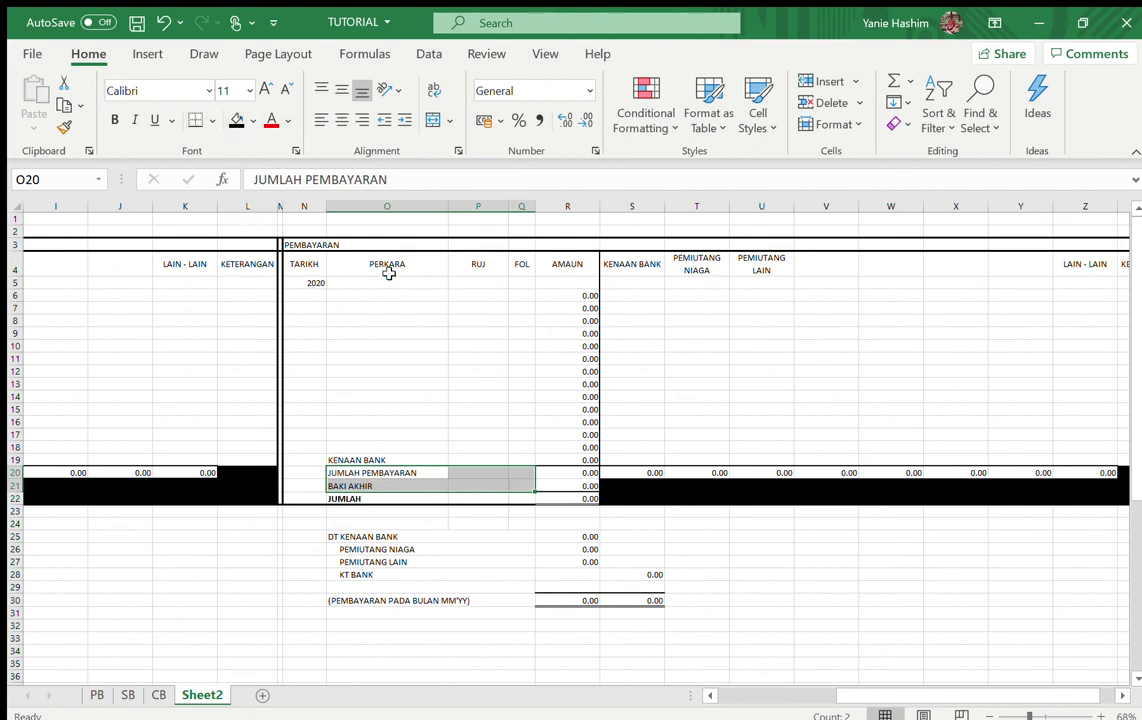
pyautogui.click(456, 533)
# Add top and bottom borders to B20:E21 on Sheet2, across the JUMLAH PENERIMAAN and BAKI AWAL rows.
pyautogui.moveTo(897, 694); pyautogui.dragTo(735, 700)
pyautogui.moveTo(100, 472); pyautogui.dragTo(306, 482)
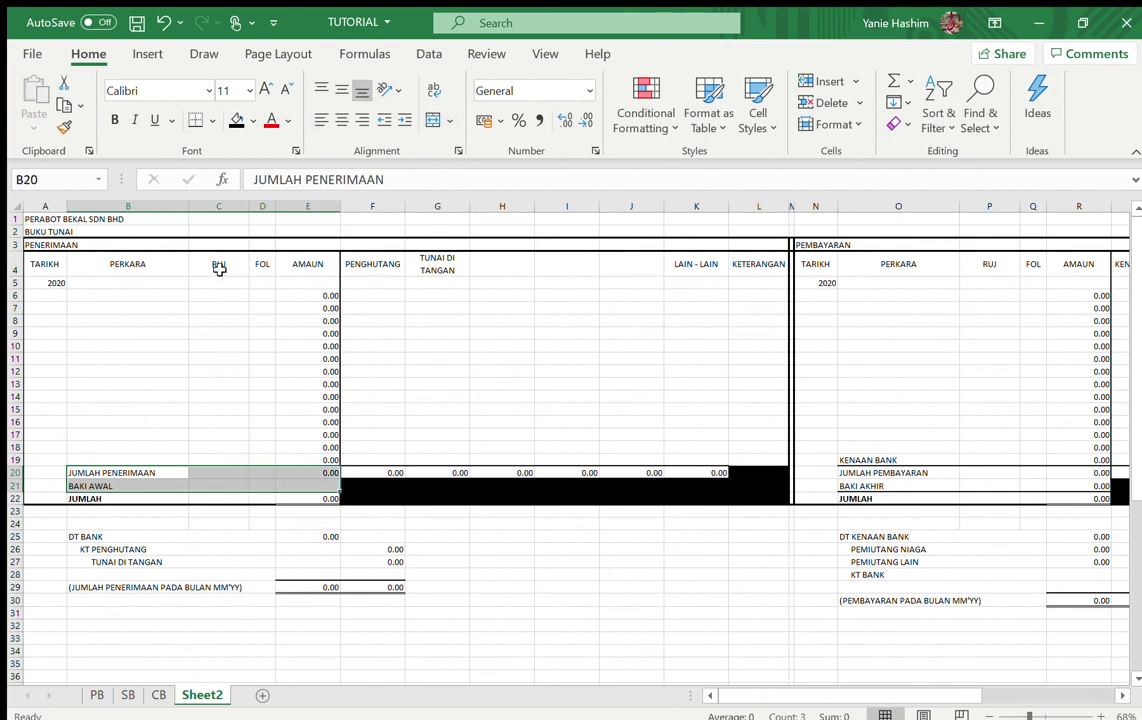
pyautogui.click(196, 119)
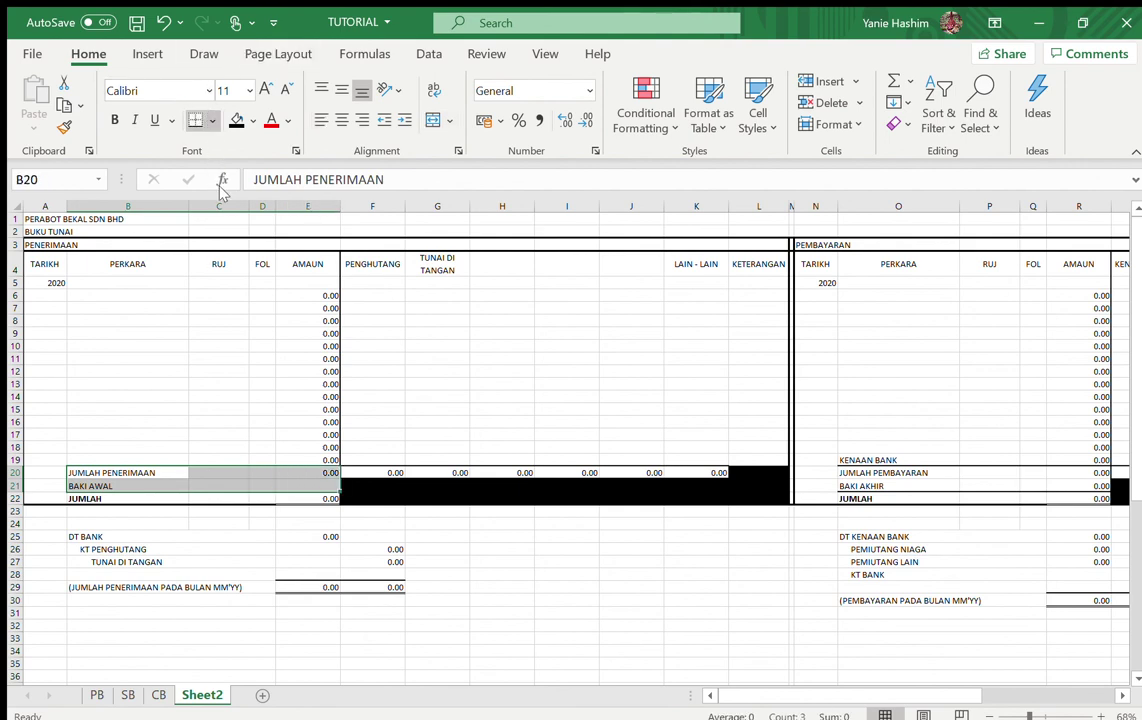
pyautogui.click(429, 608)
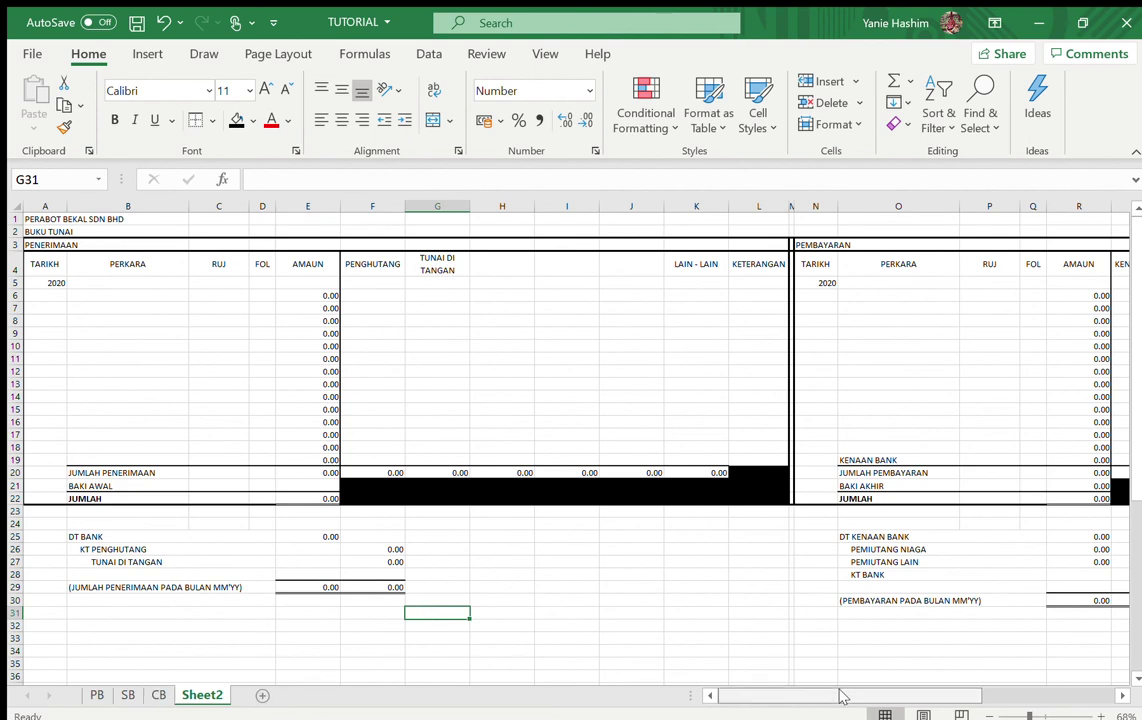
pyautogui.moveTo(844, 695); pyautogui.dragTo(975, 695)
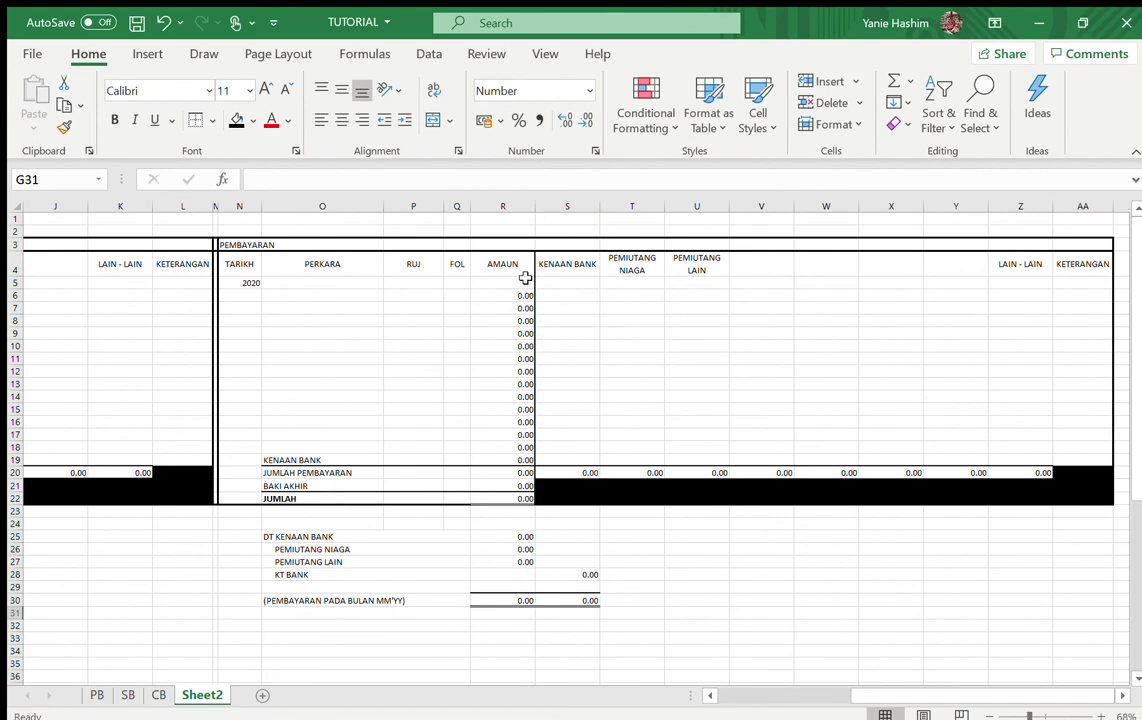
# On the CB sheet, add top and bottom borders to O20:R21, across the JUMLAH PEMBAYARAN and BAKI AKHIR rows.
pyautogui.click(158, 694)
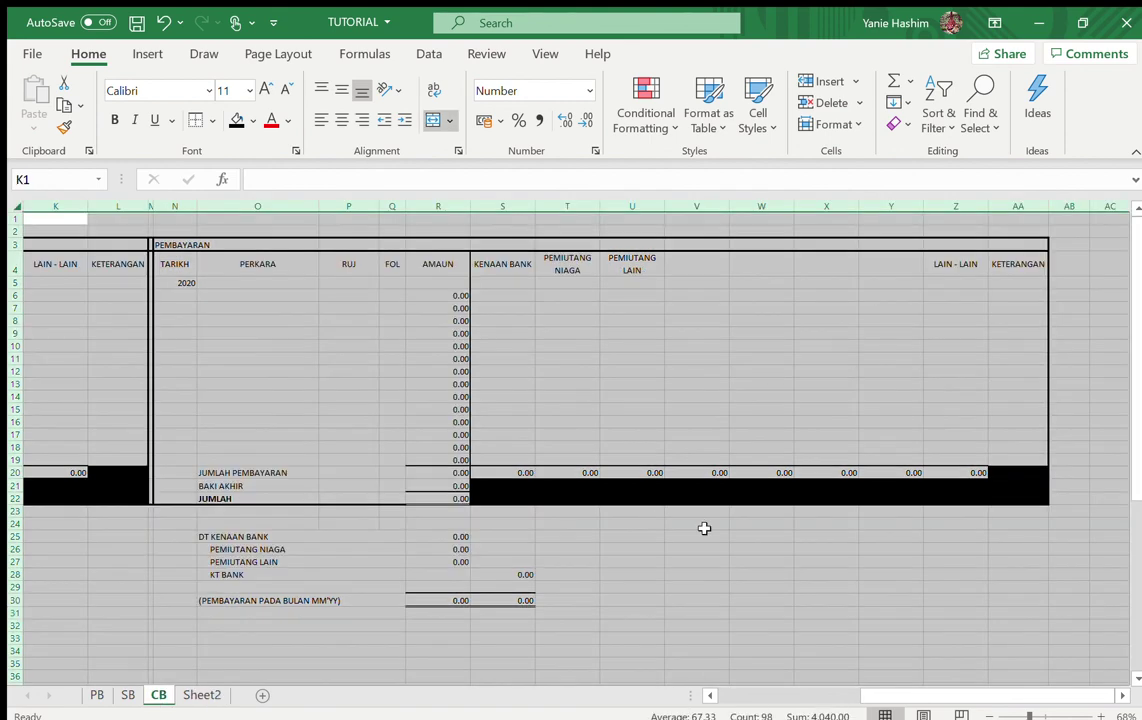
pyautogui.click(240, 472)
pyautogui.moveTo(209, 473); pyautogui.dragTo(410, 485)
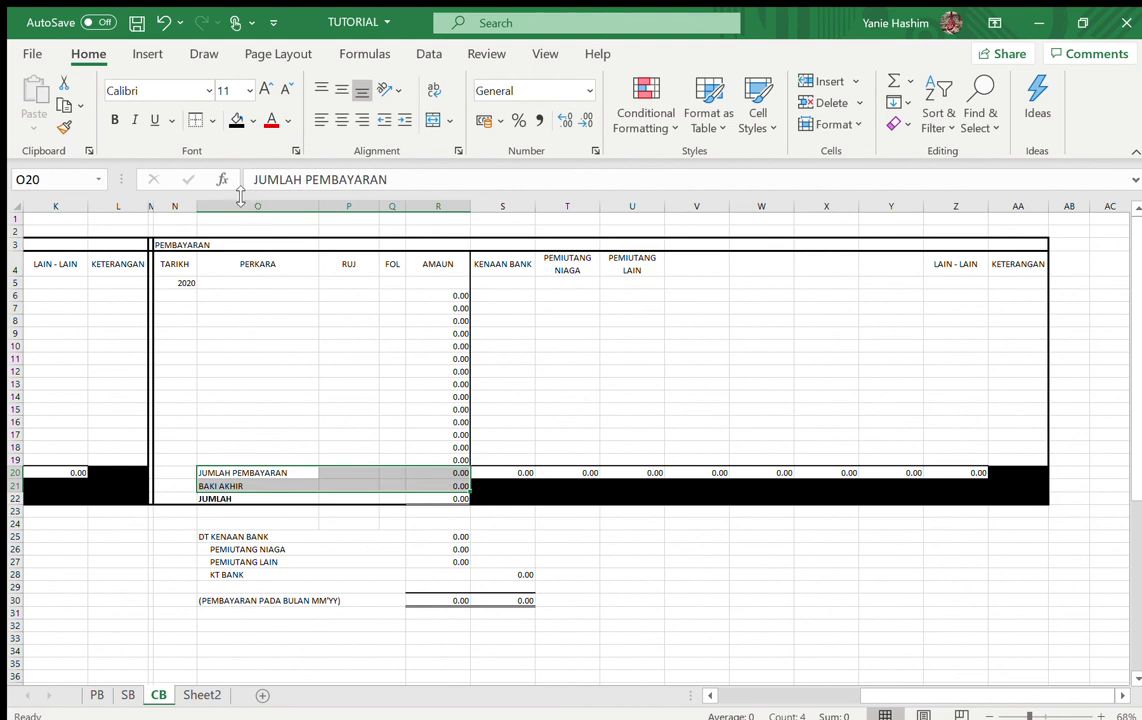
pyautogui.click(195, 120)
# Add top and bottom borders to B20:E21 on CB, across JUMLAH PENERIMAAN and BAKI AWAL, and save the workbook.
pyautogui.hscroll(-5, 730, 713)
pyautogui.hscroll(-1, 730, 713)
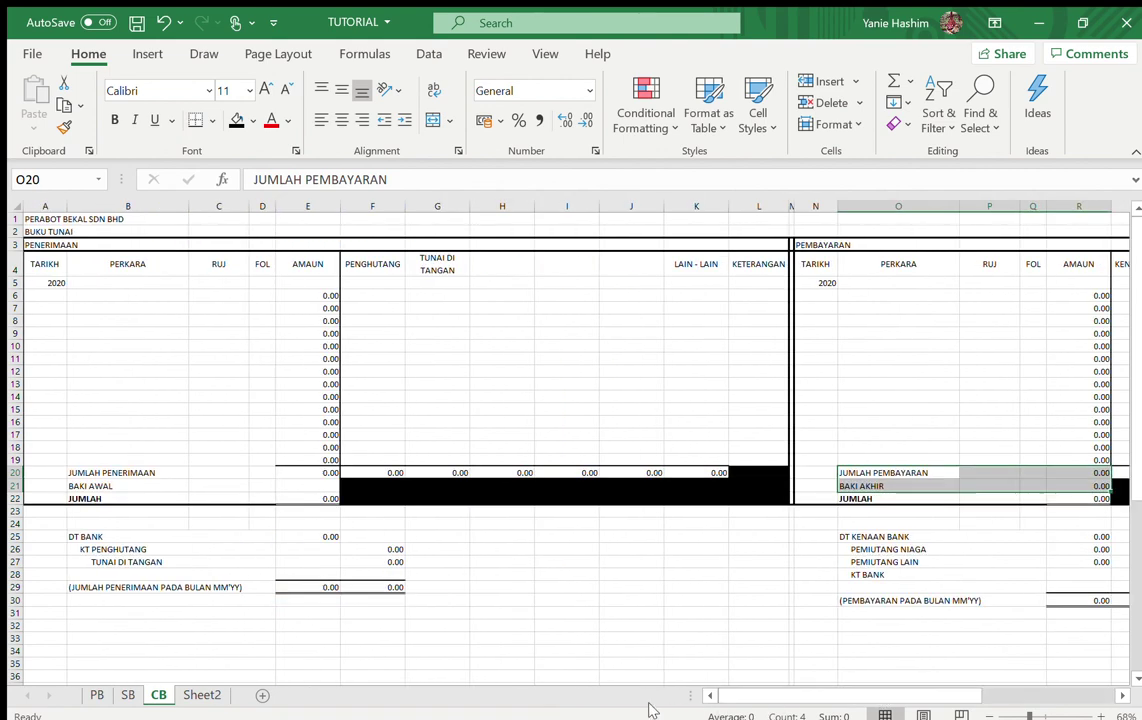
pyautogui.moveTo(115, 478); pyautogui.dragTo(298, 482)
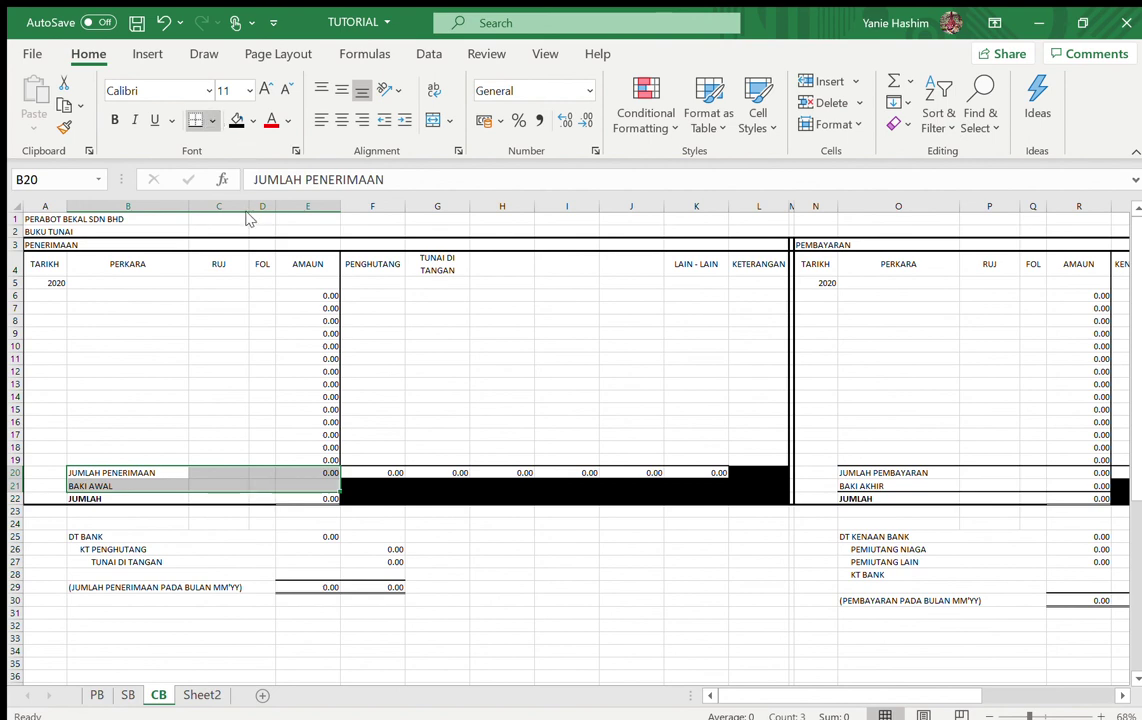
pyautogui.click(479, 549)
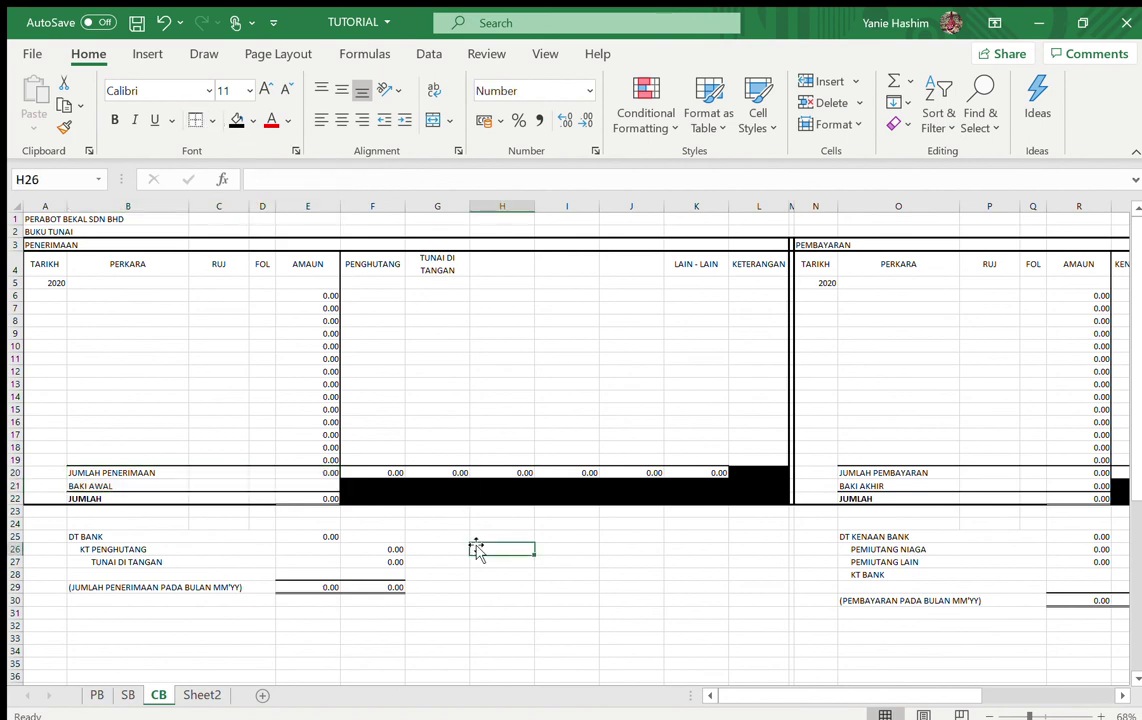
pyautogui.hotkey('ctrl', 's')
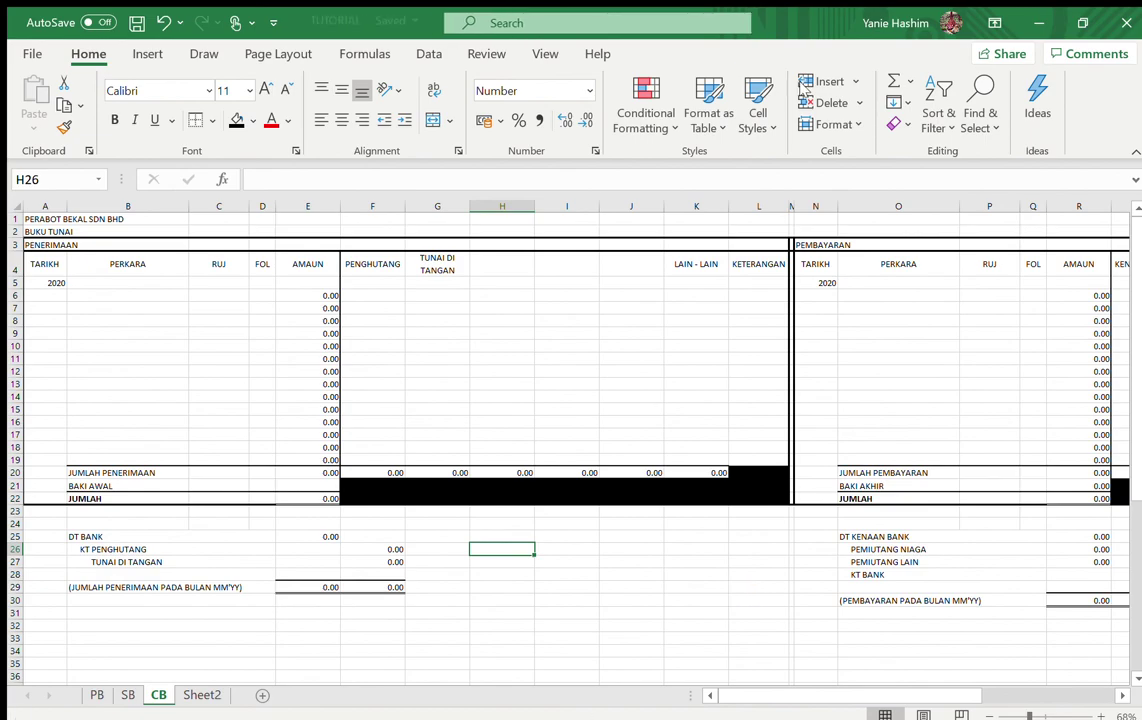